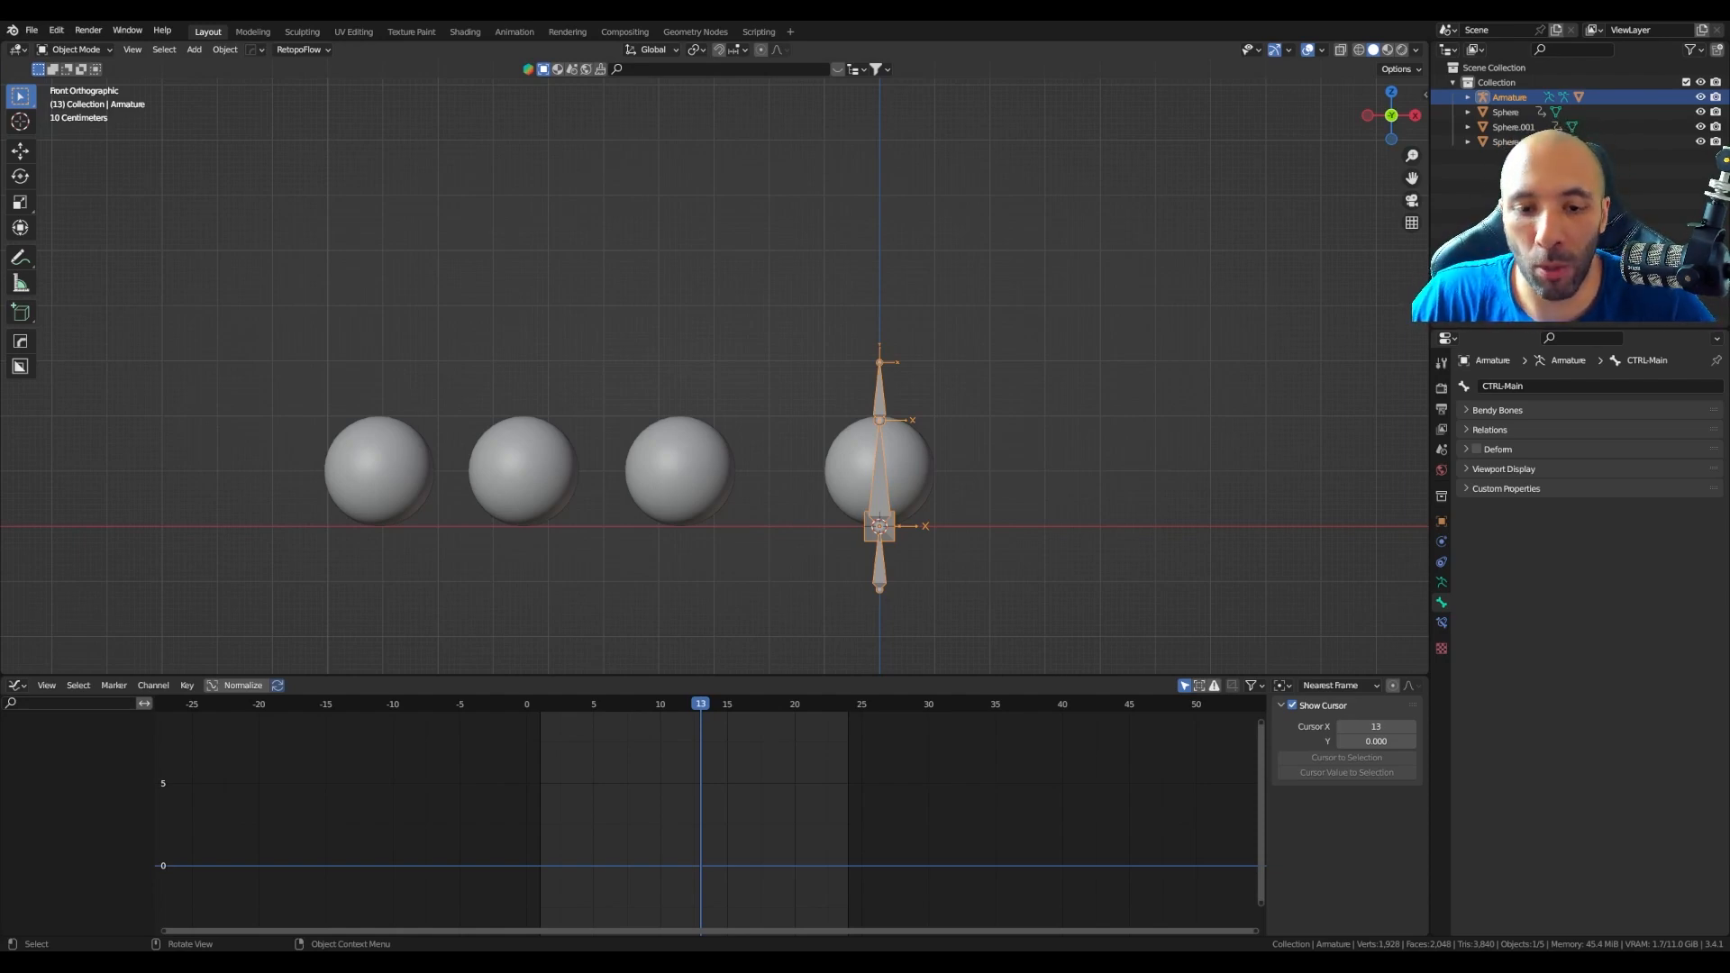
Step: Add a mesh plane beside the armature at about X 6.66 m, Z 0.84 m
shift+middle_drag(1189, 485, 1002, 445)
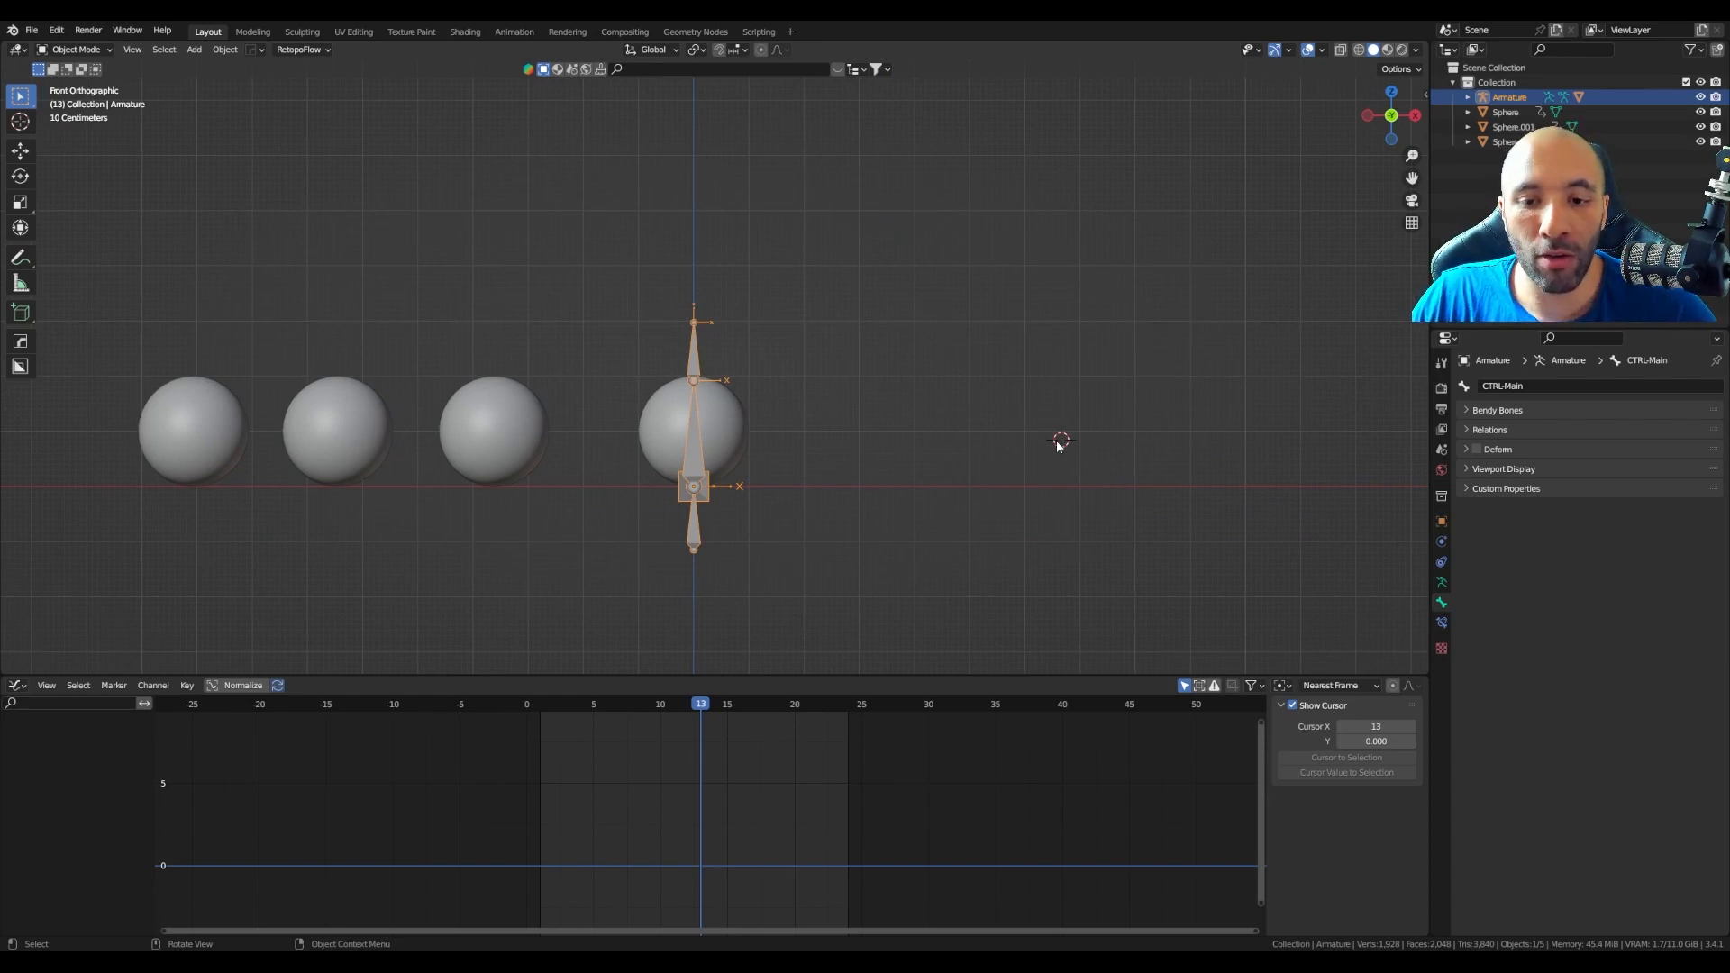
key(shift+a)
mouse_move(1060, 445)
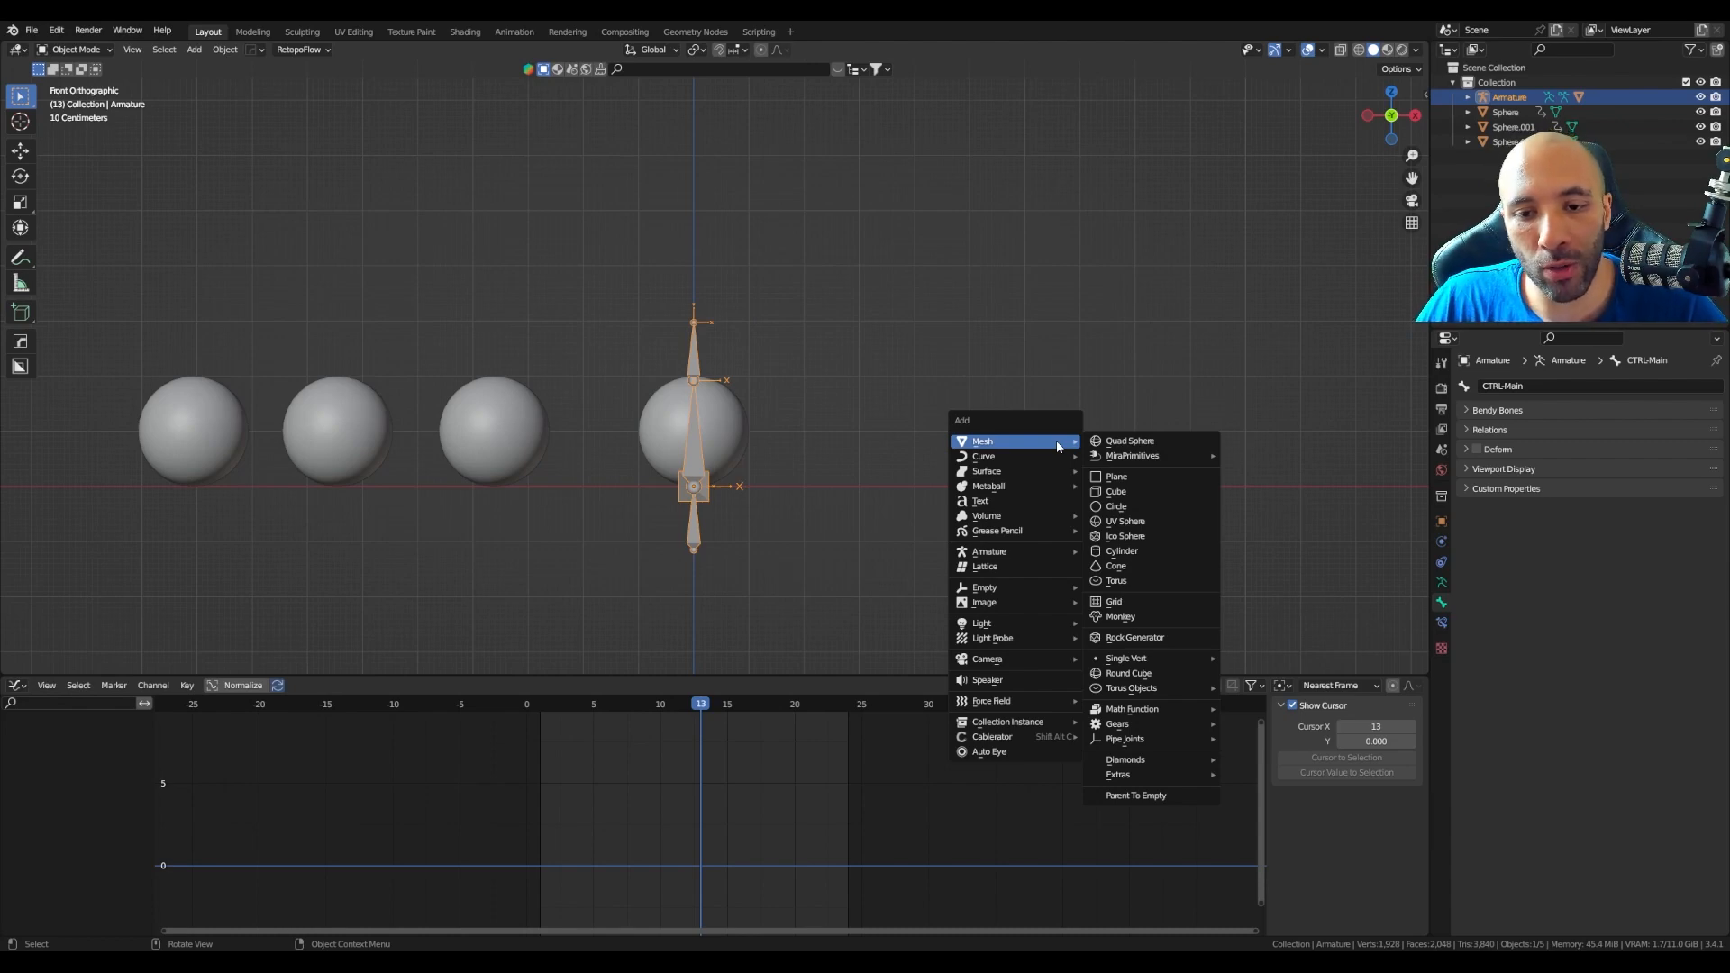
click(1117, 476)
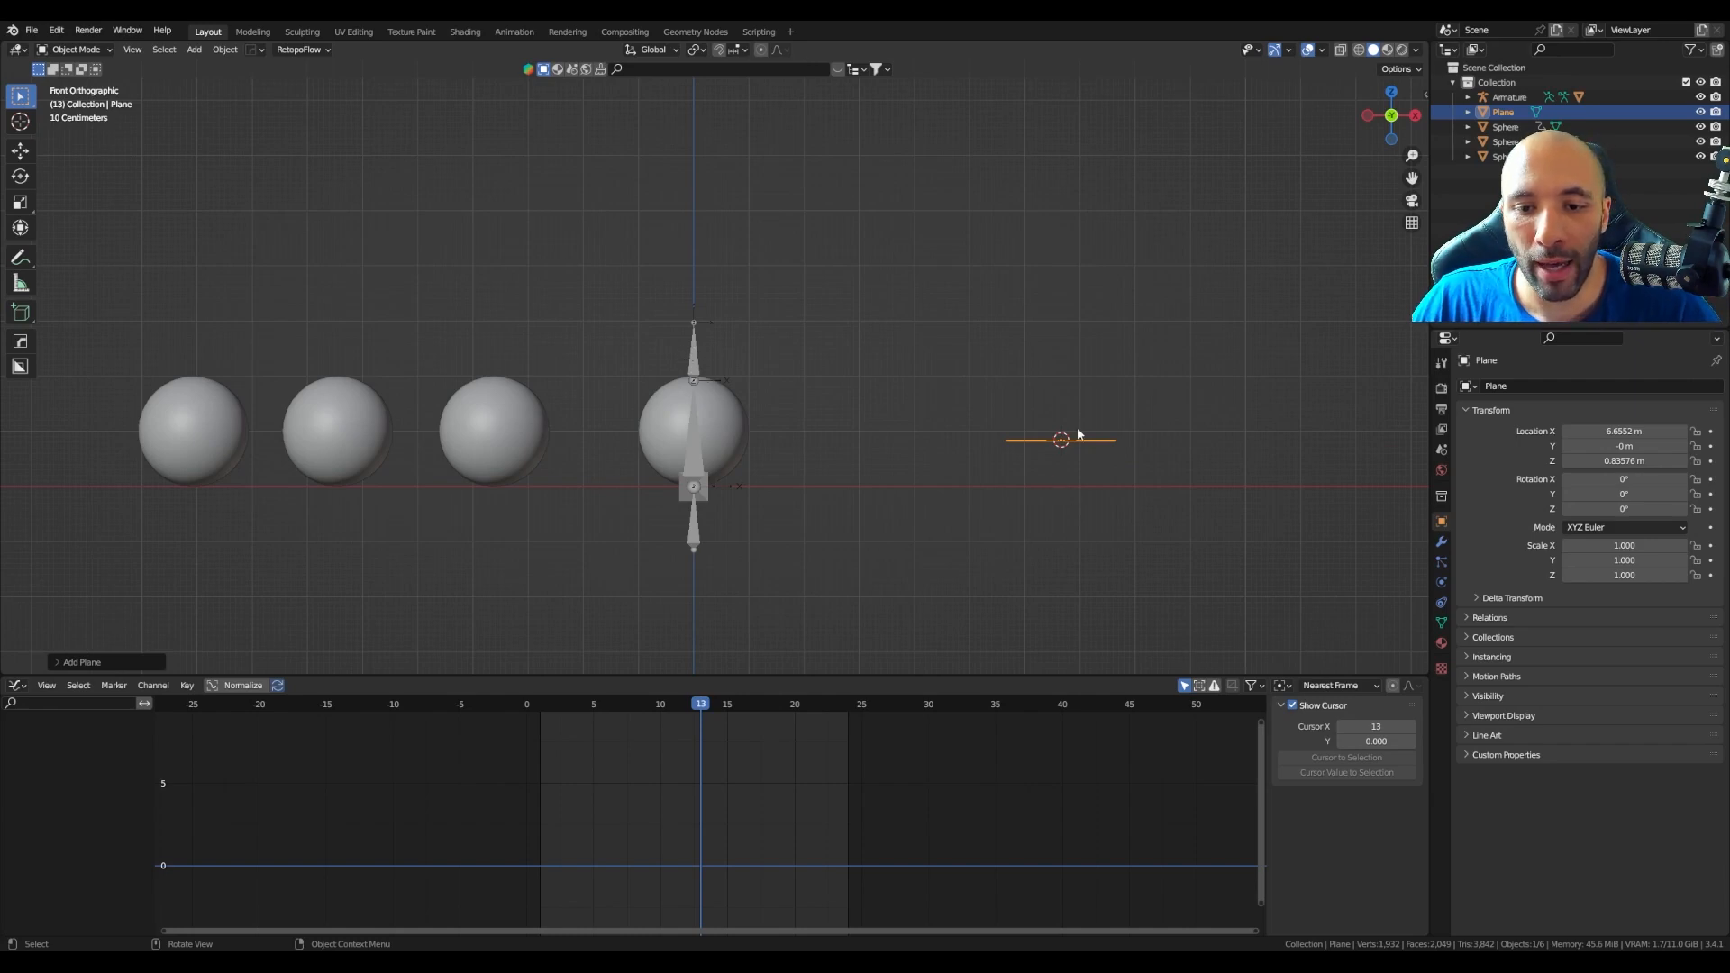
middle_drag(1078, 435, 1058, 462)
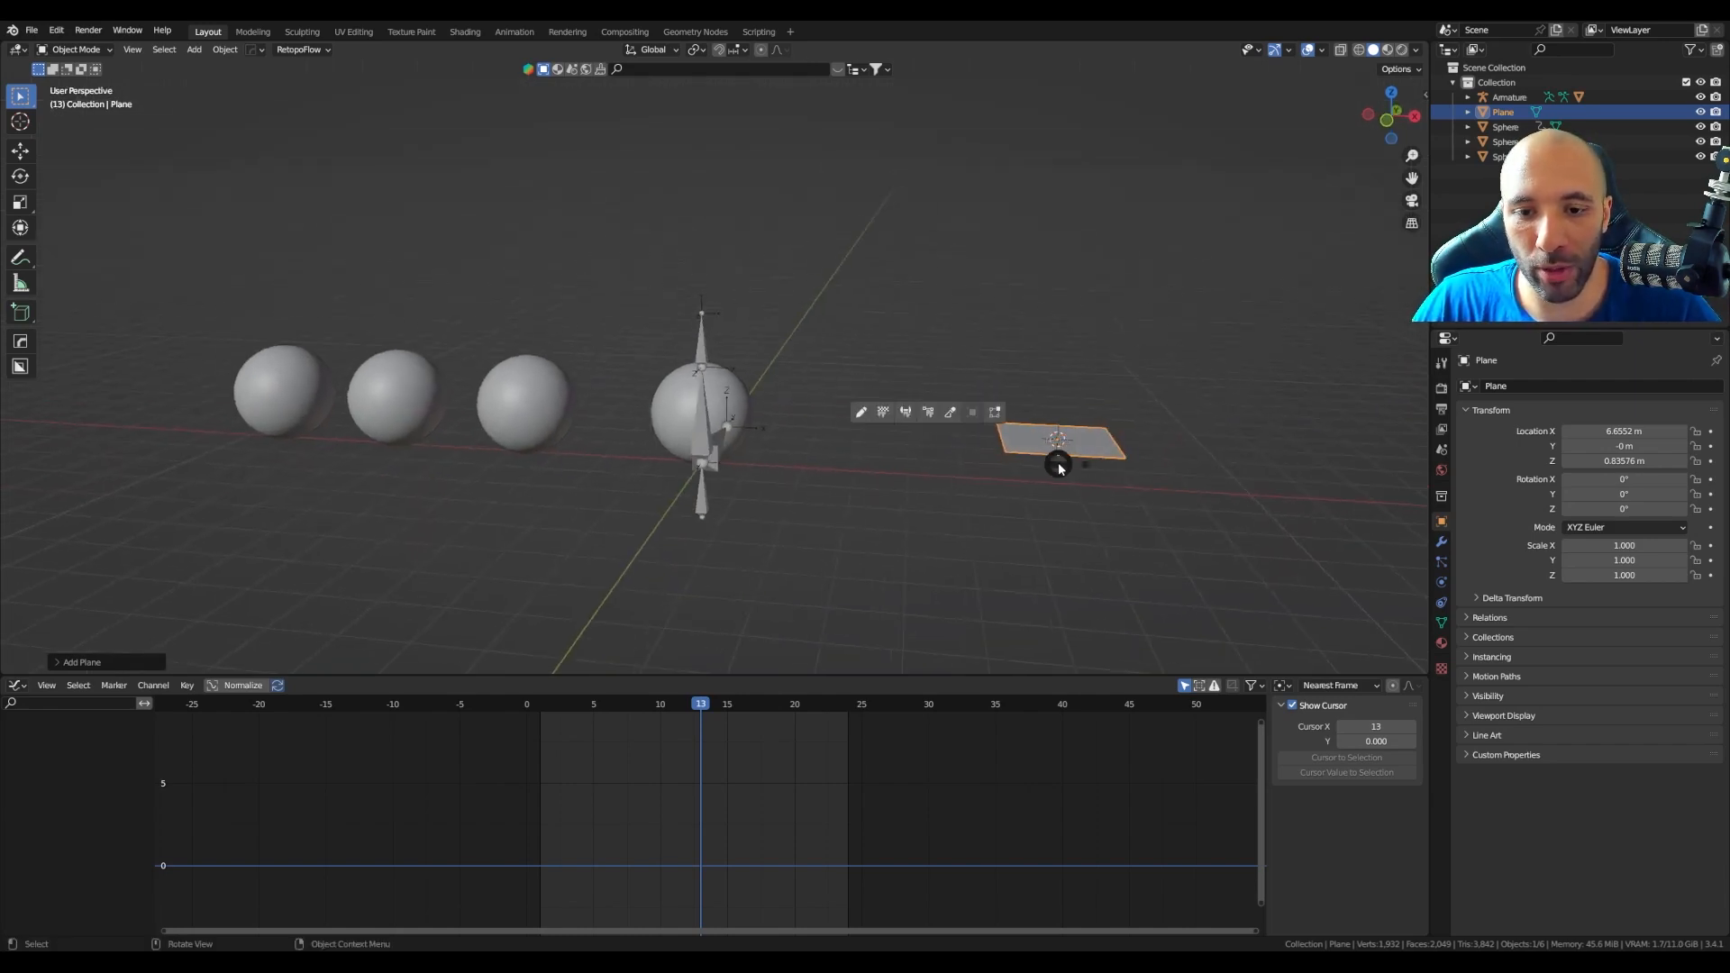
Step: Enter the plane's Edit Mode and delete its far edge in top view, removing the face but keeping the other three edges
key(ctrl+Tab)
click(951, 461)
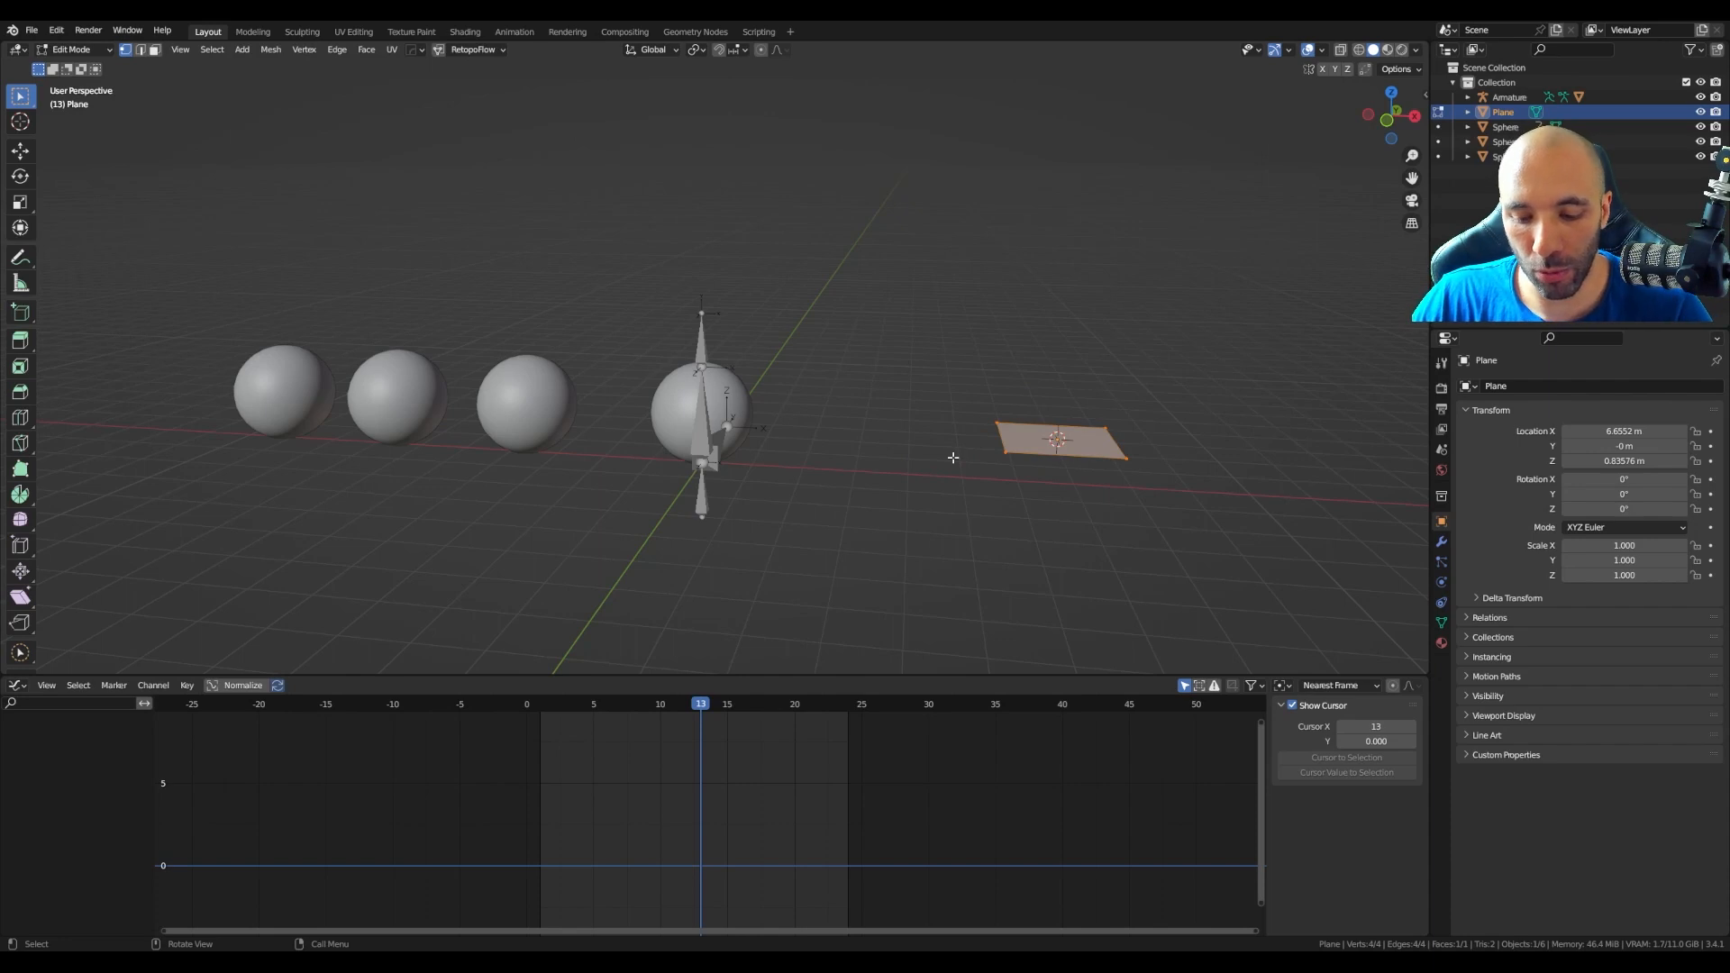
key(KP_7)
key(2)
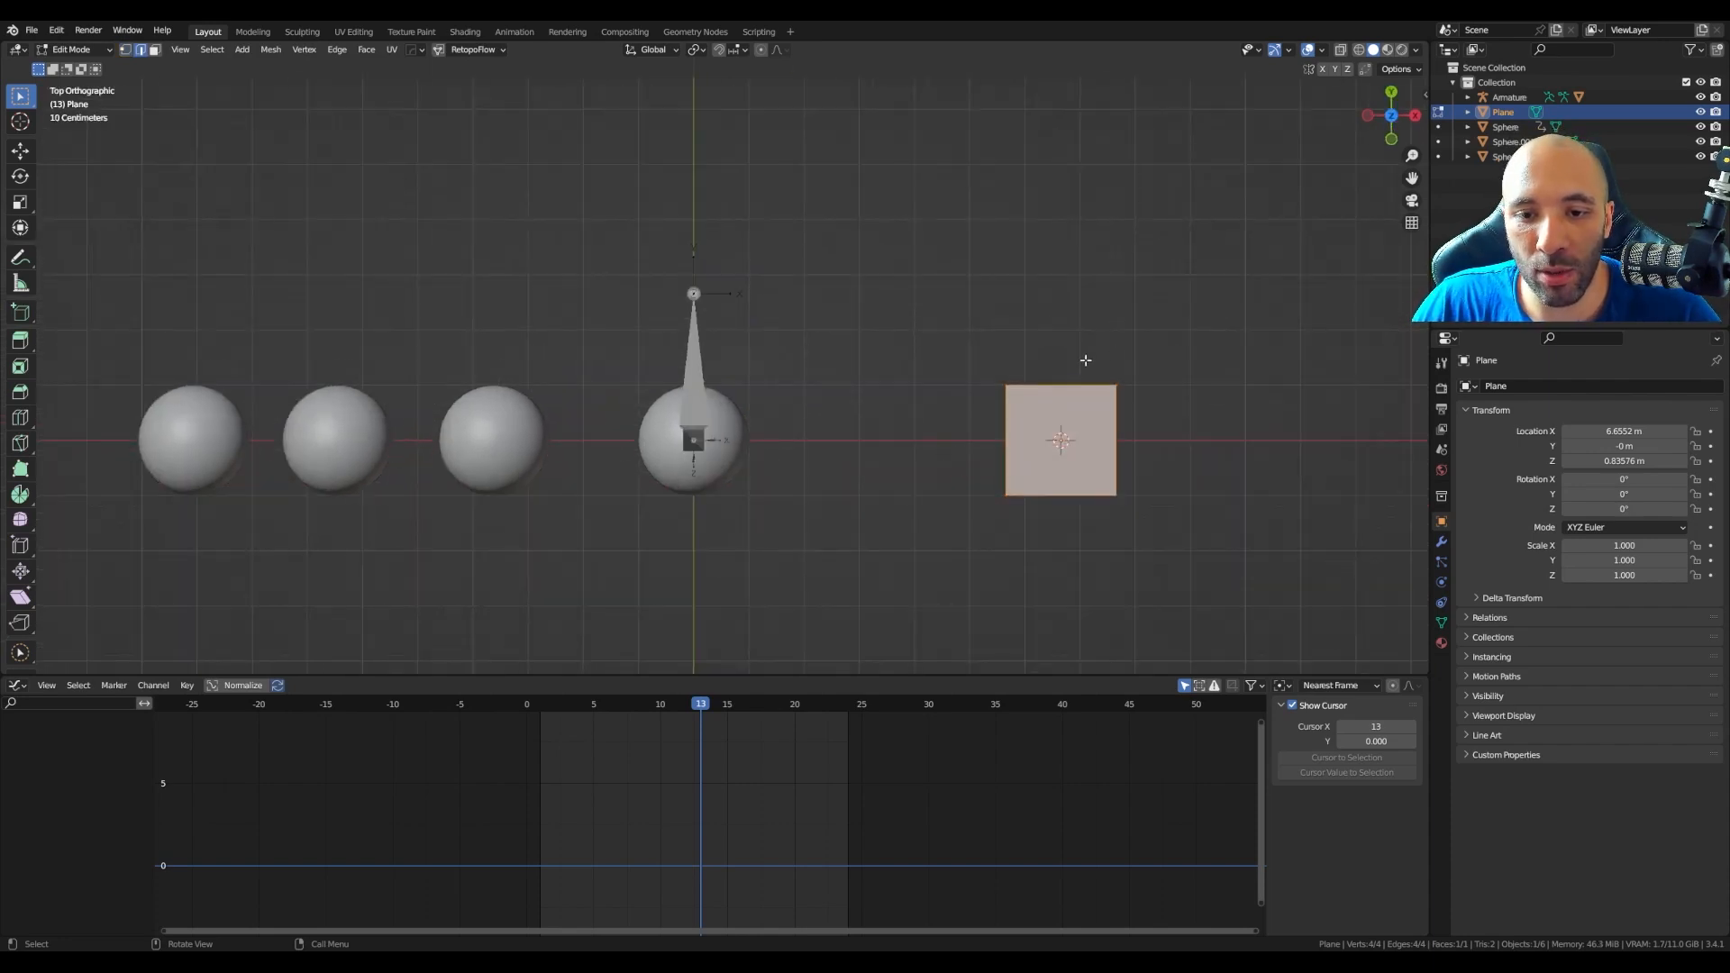
click(1004, 351)
key(x)
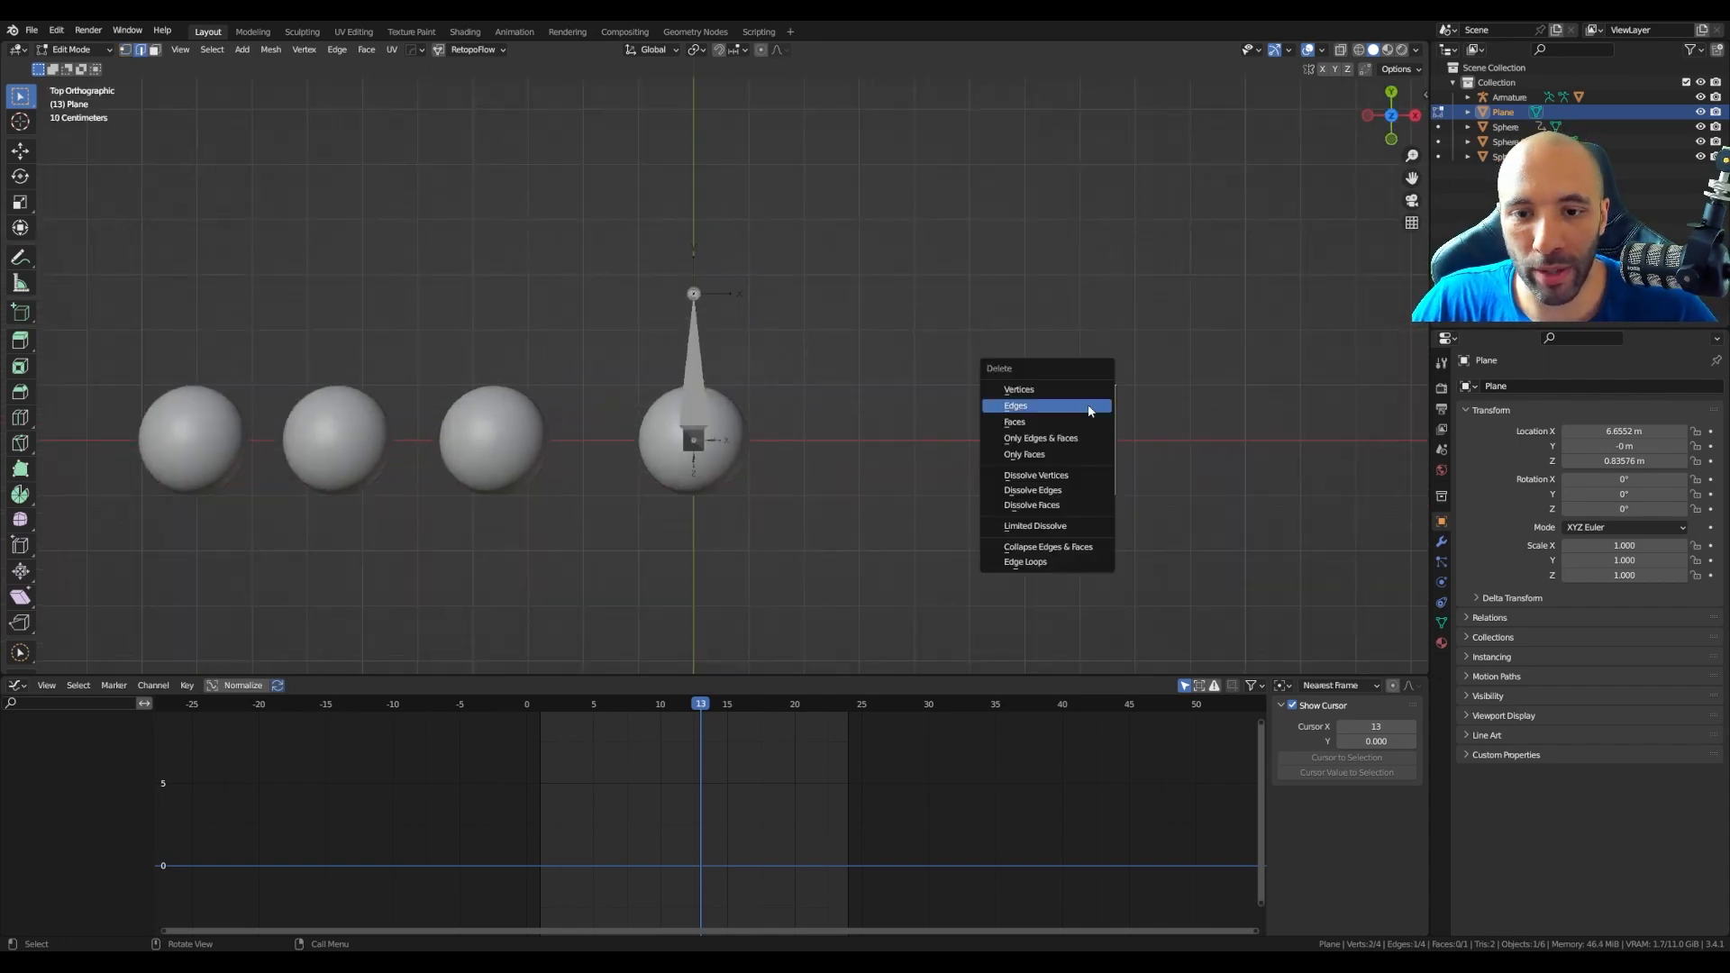
click(1089, 412)
Step: Extrude the two open-end vertices of the plane outline and scale them outward along X to form the arrowhead's base
key(1)
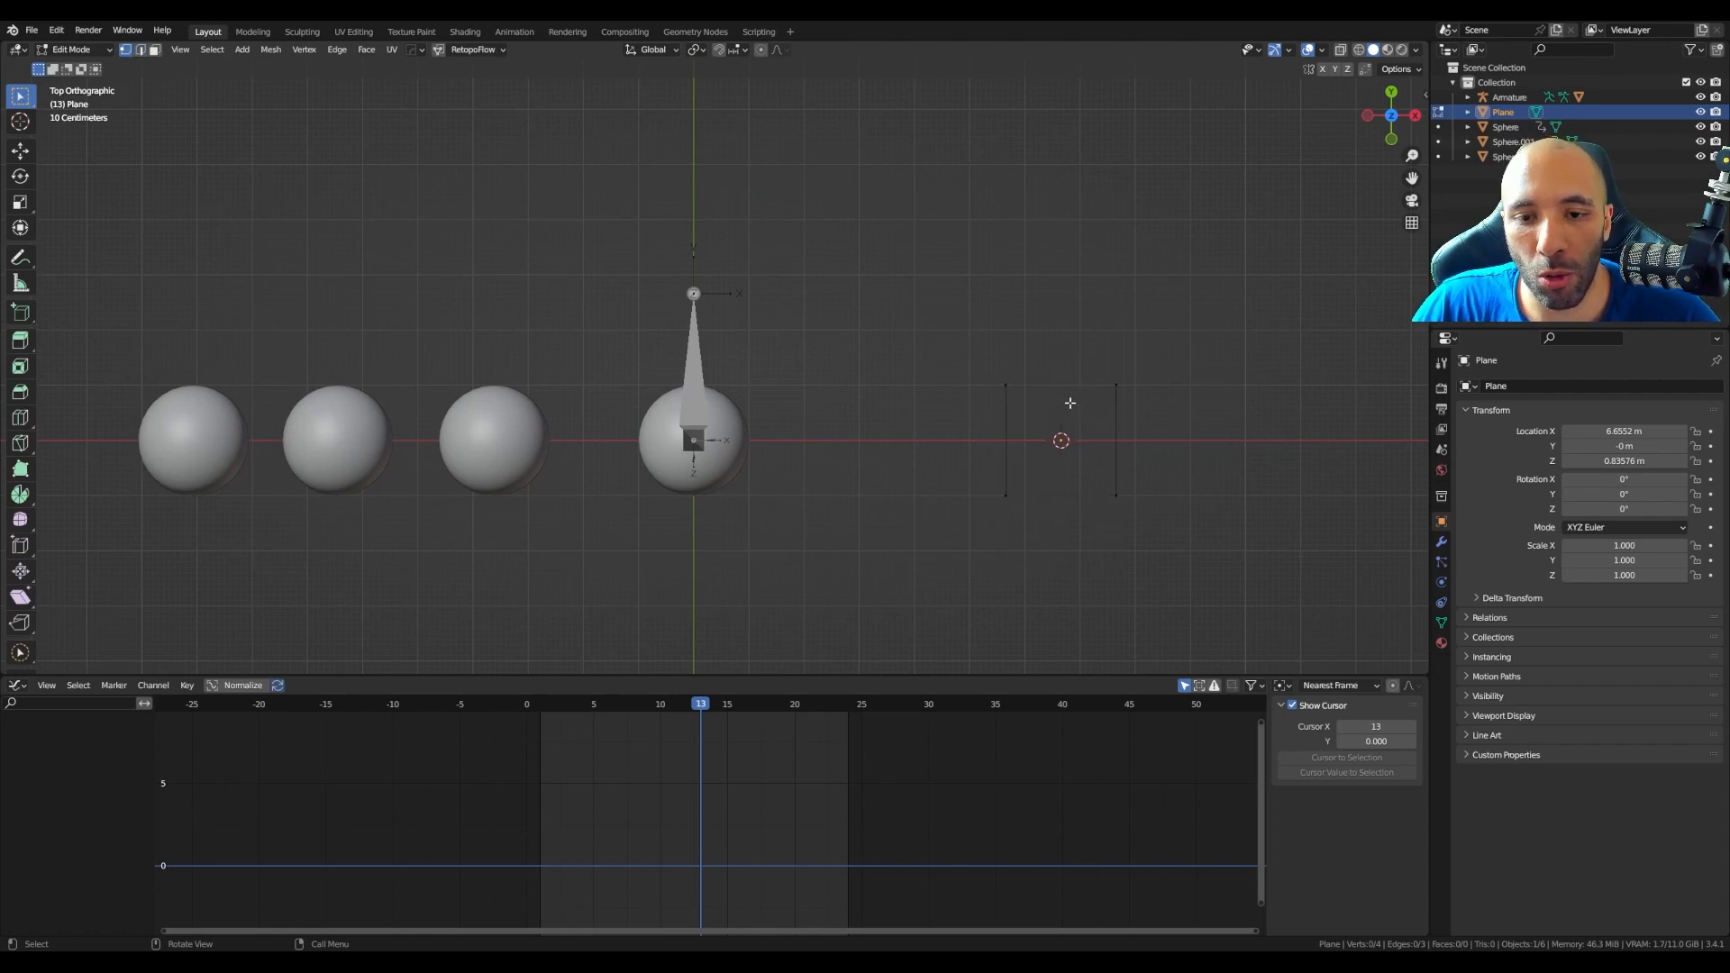
click(1006, 385)
shift+click(1116, 386)
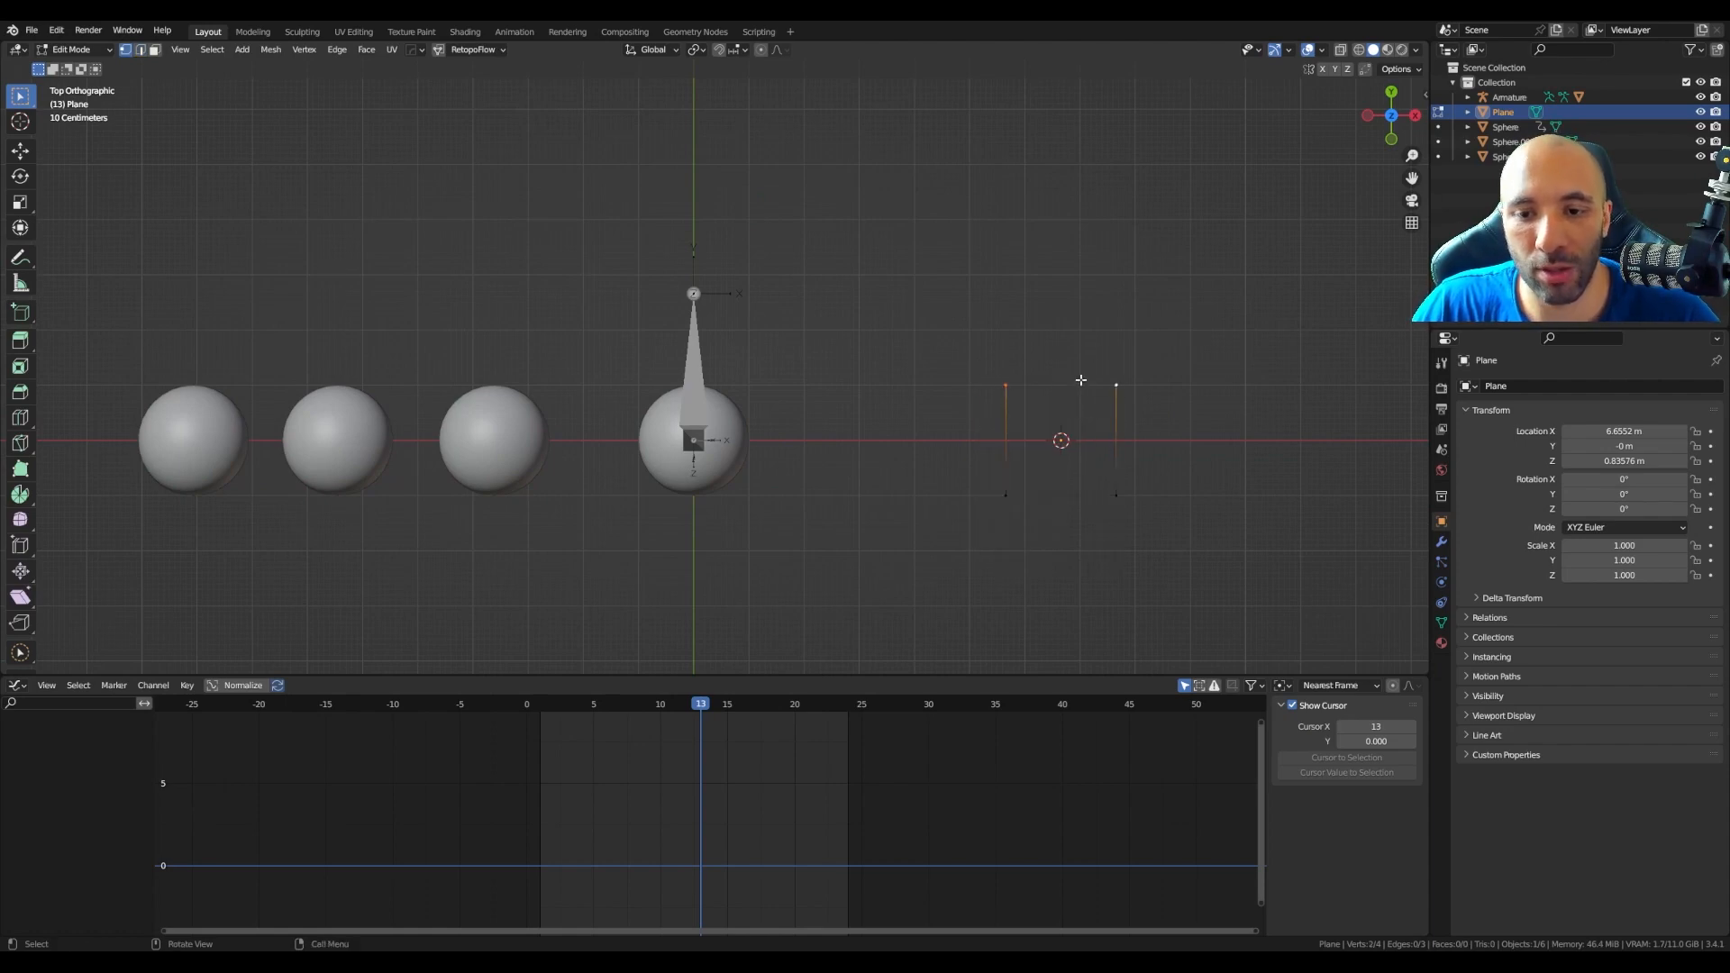
key(e)
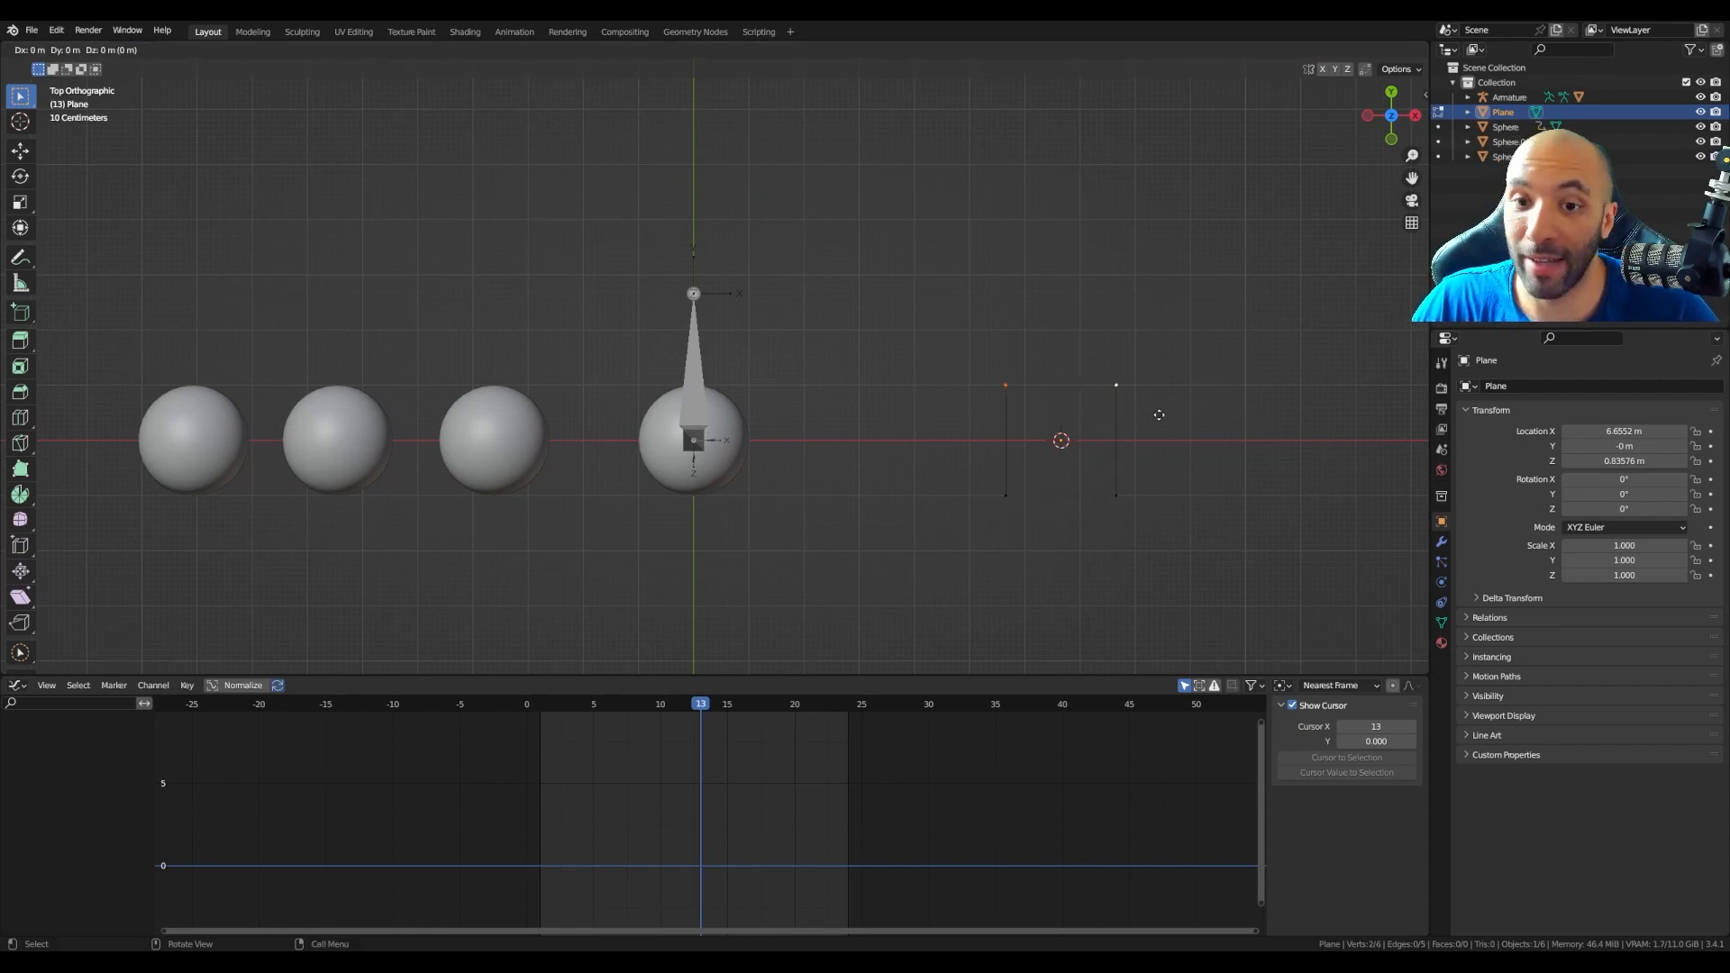
key(s)
key(x)
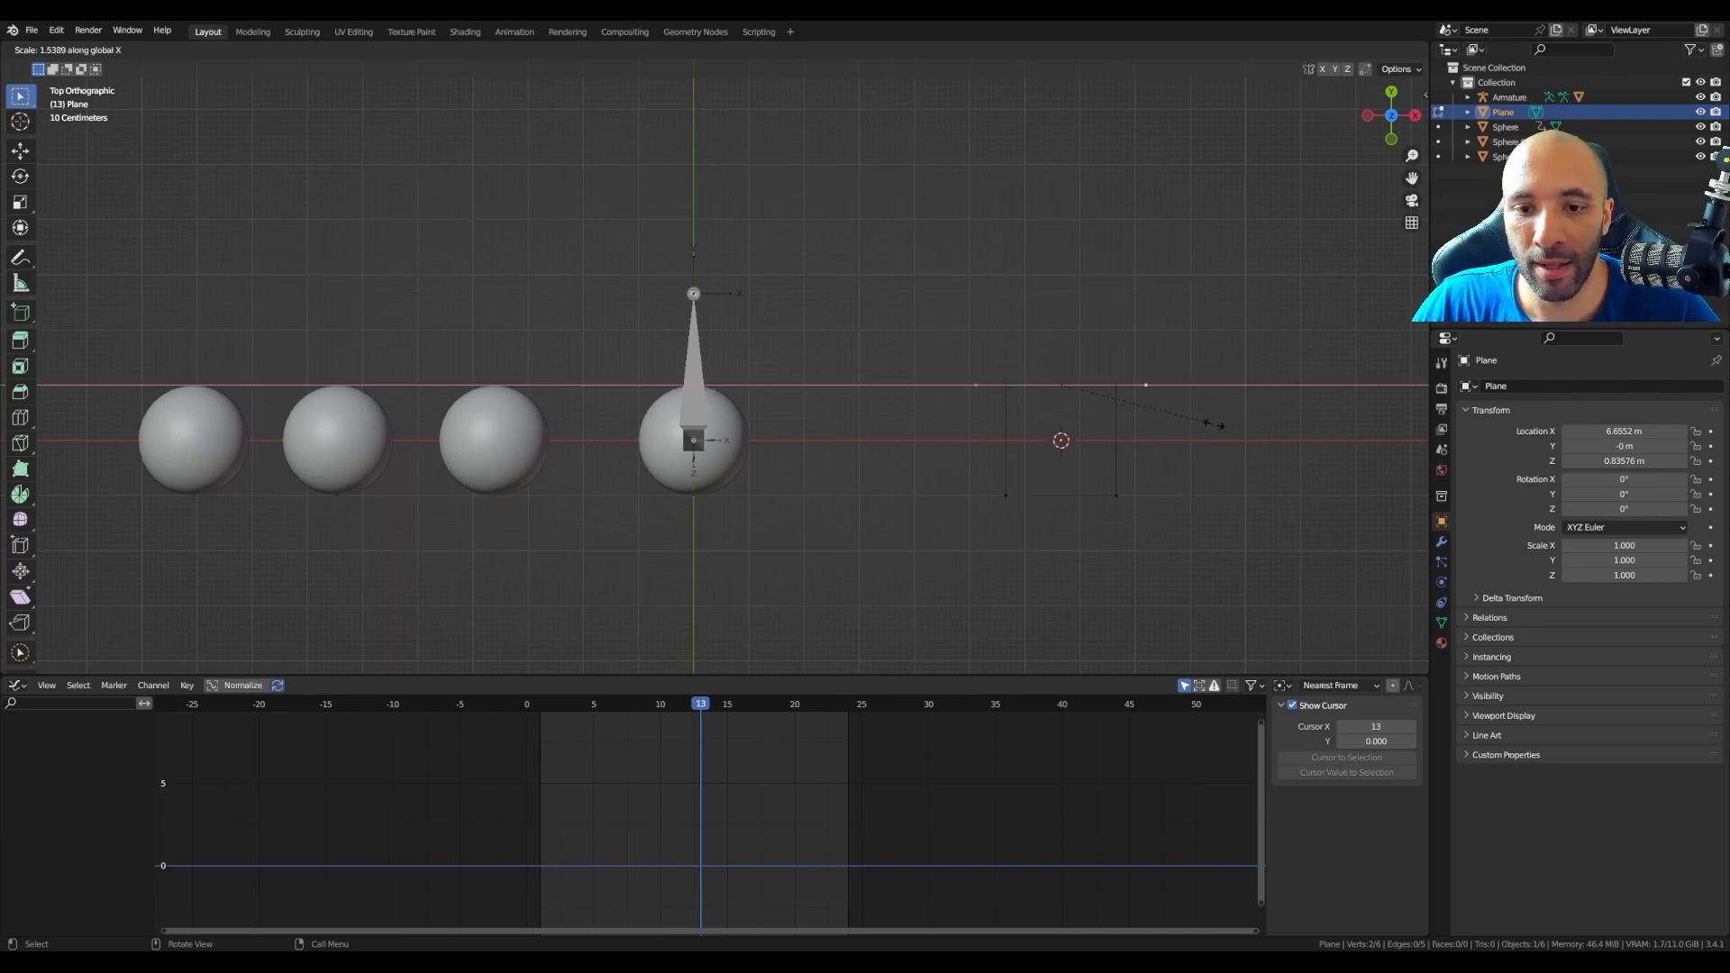
click(1226, 426)
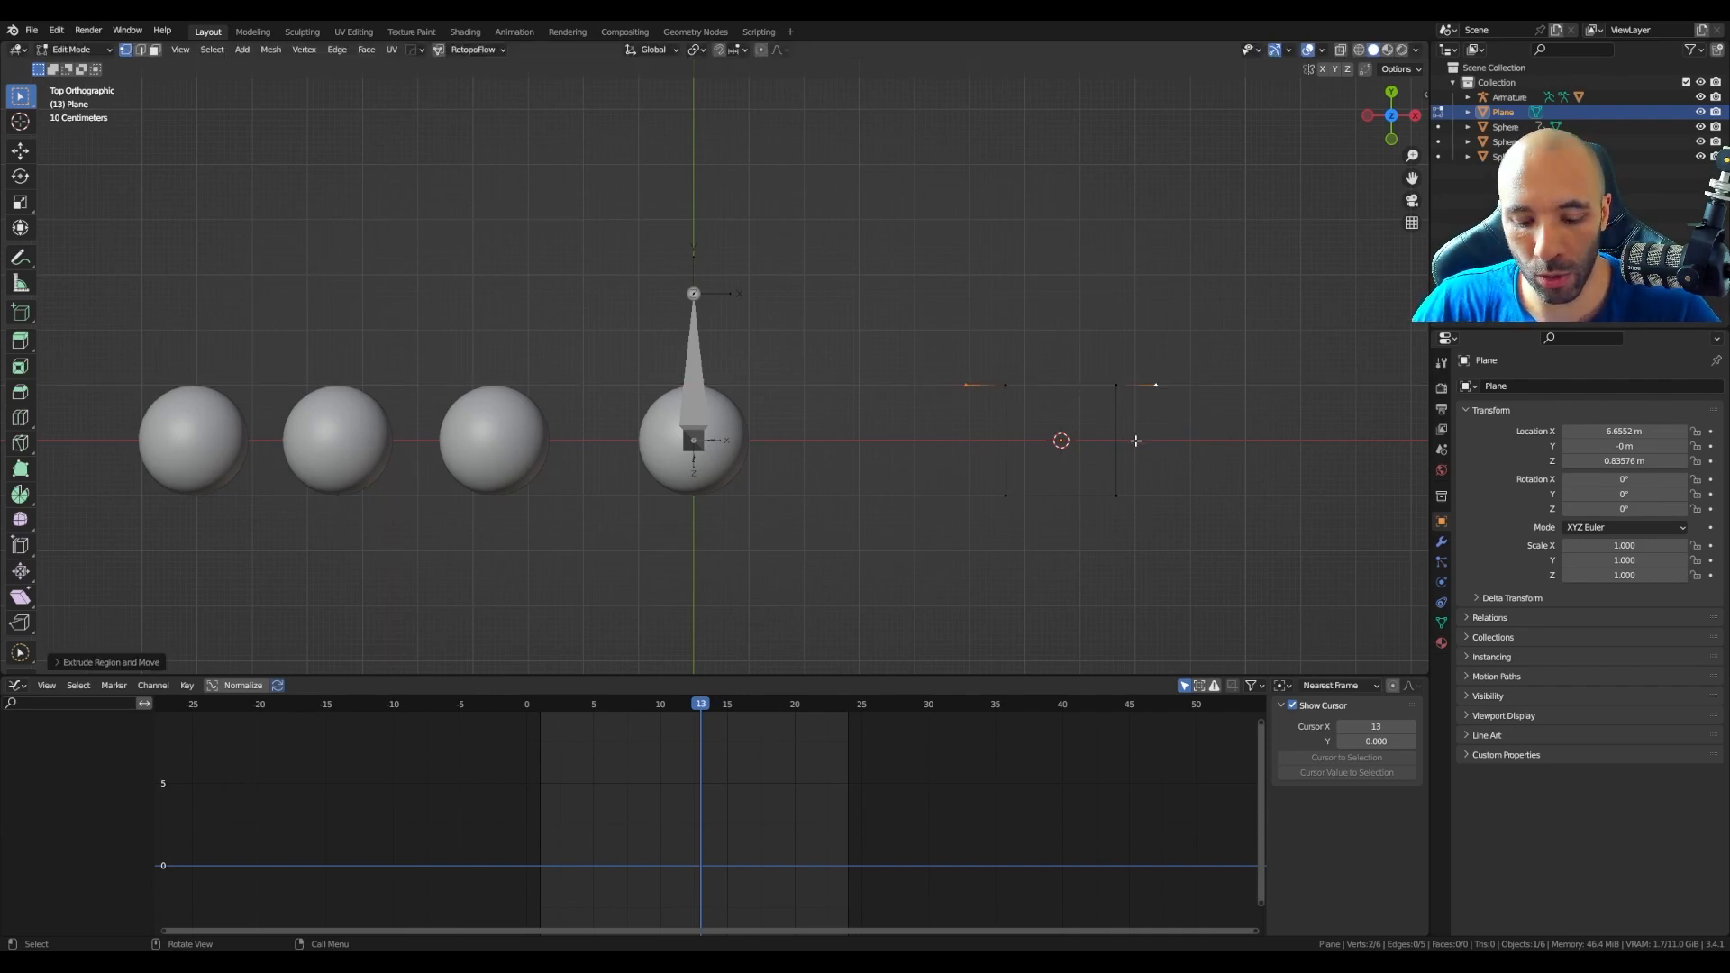
Step: Extrude the two outer vertices forward along Y, merge them at center into the arrow tip, and return to Object Mode
key(e)
key(y)
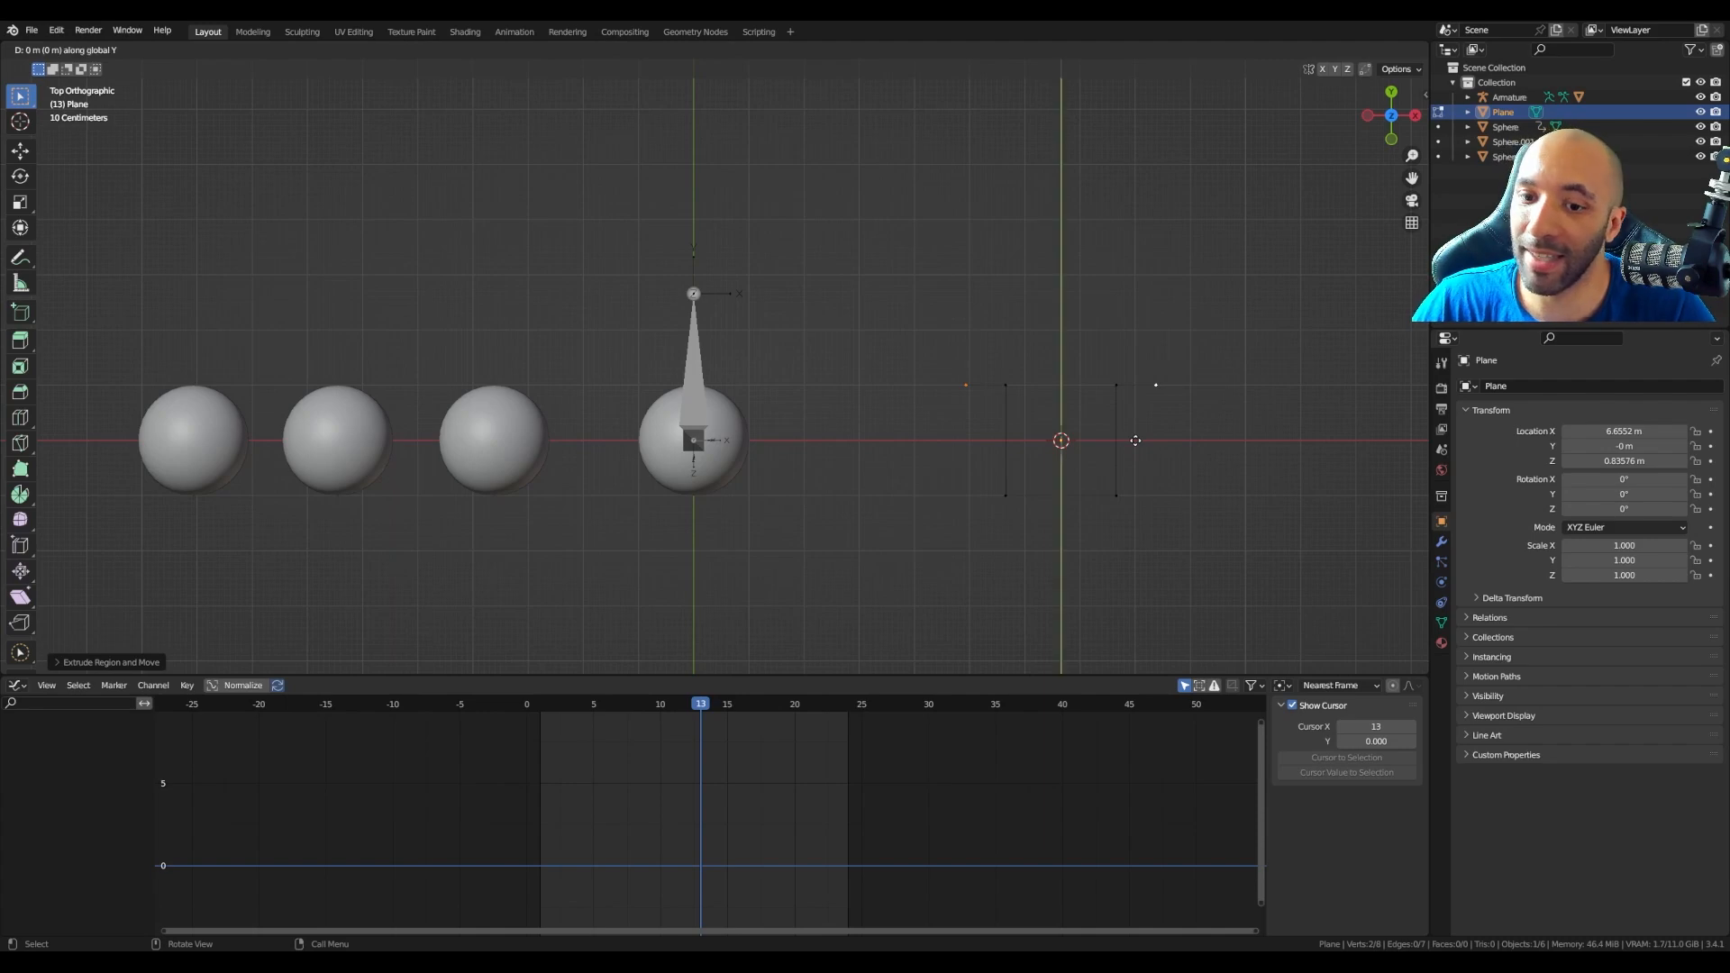
click(1131, 341)
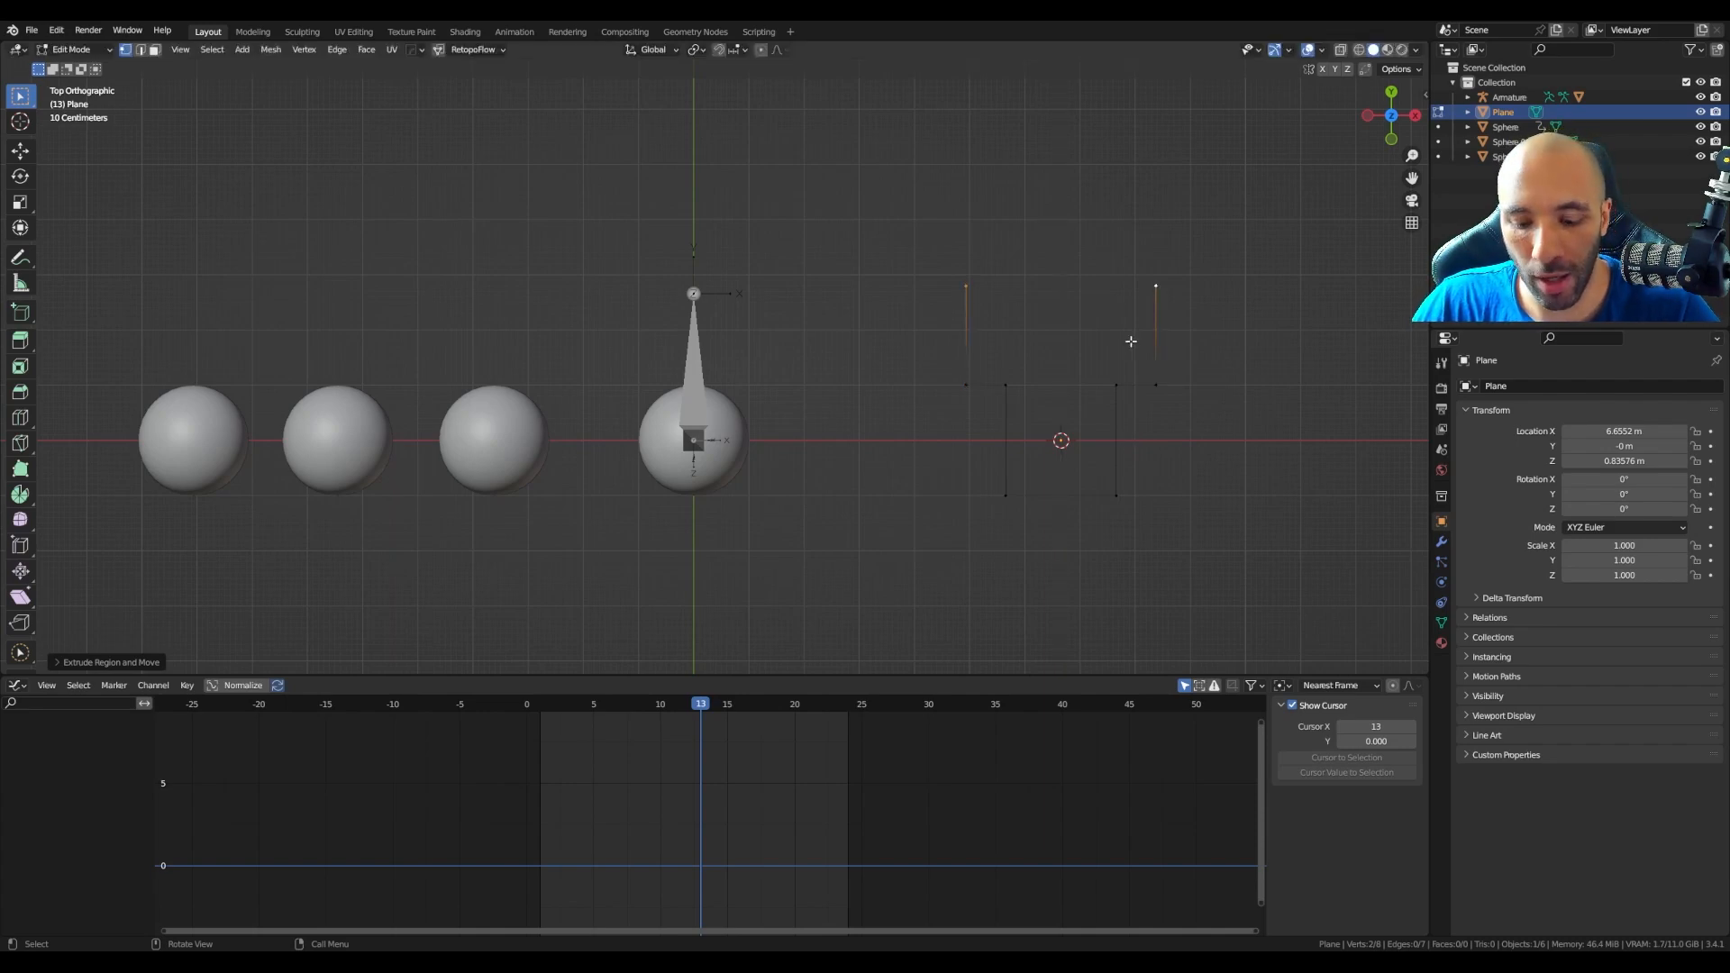
key(m)
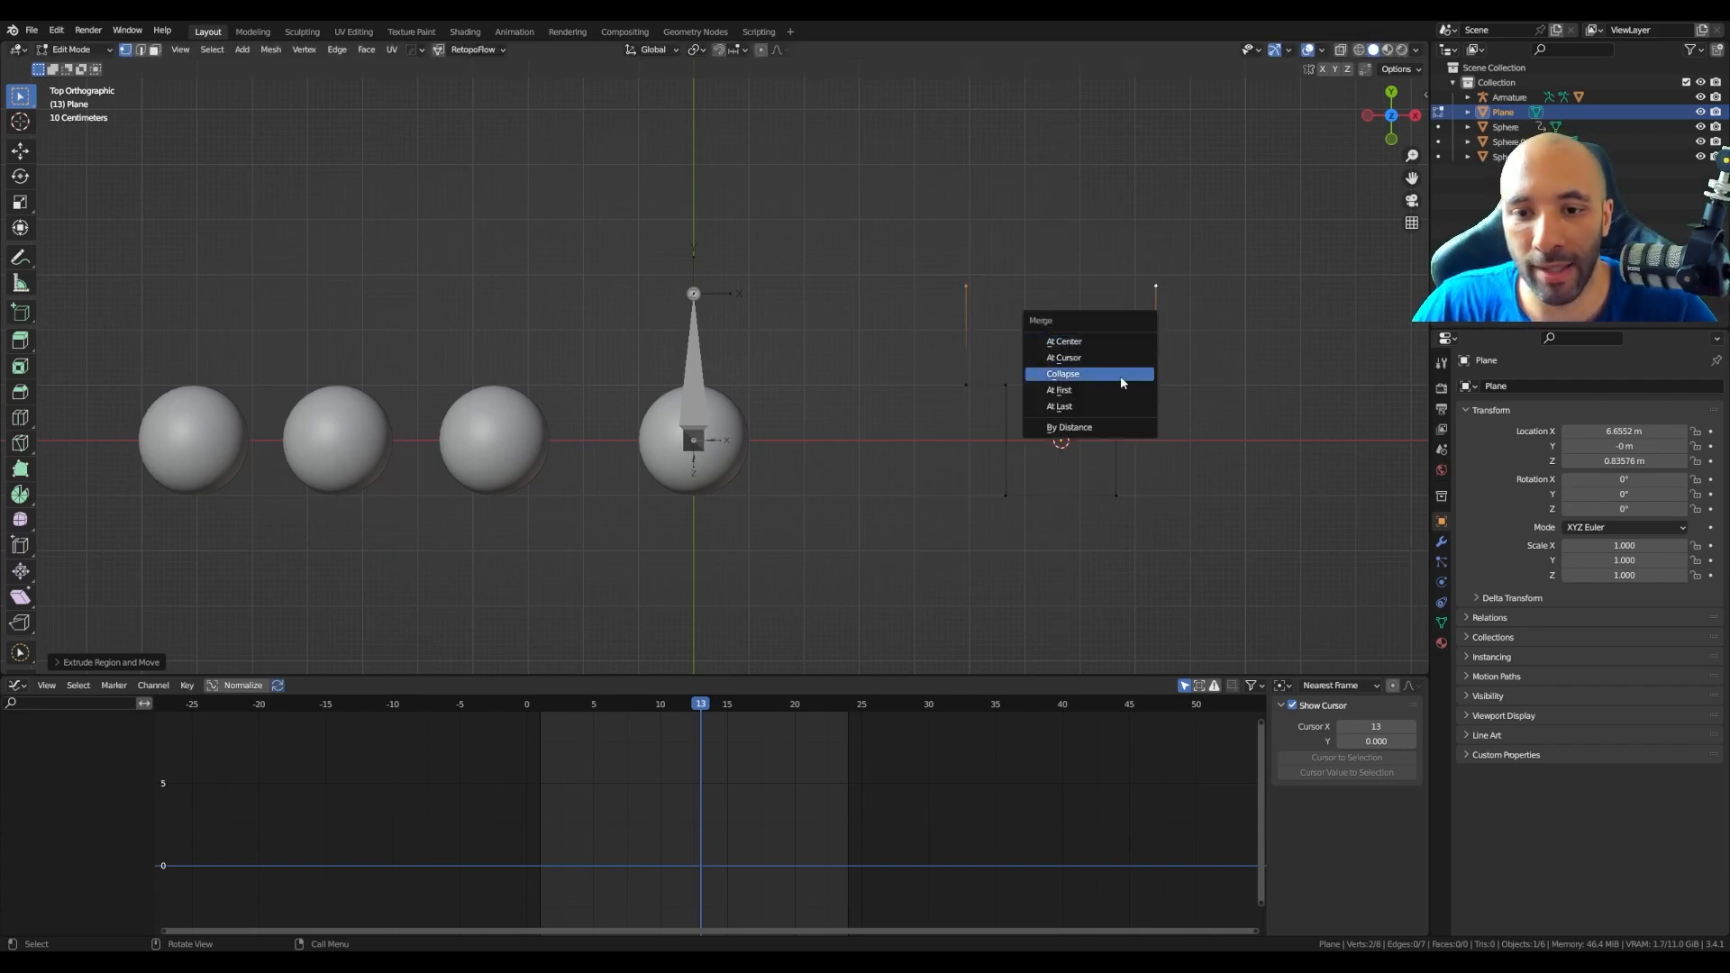
click(1081, 342)
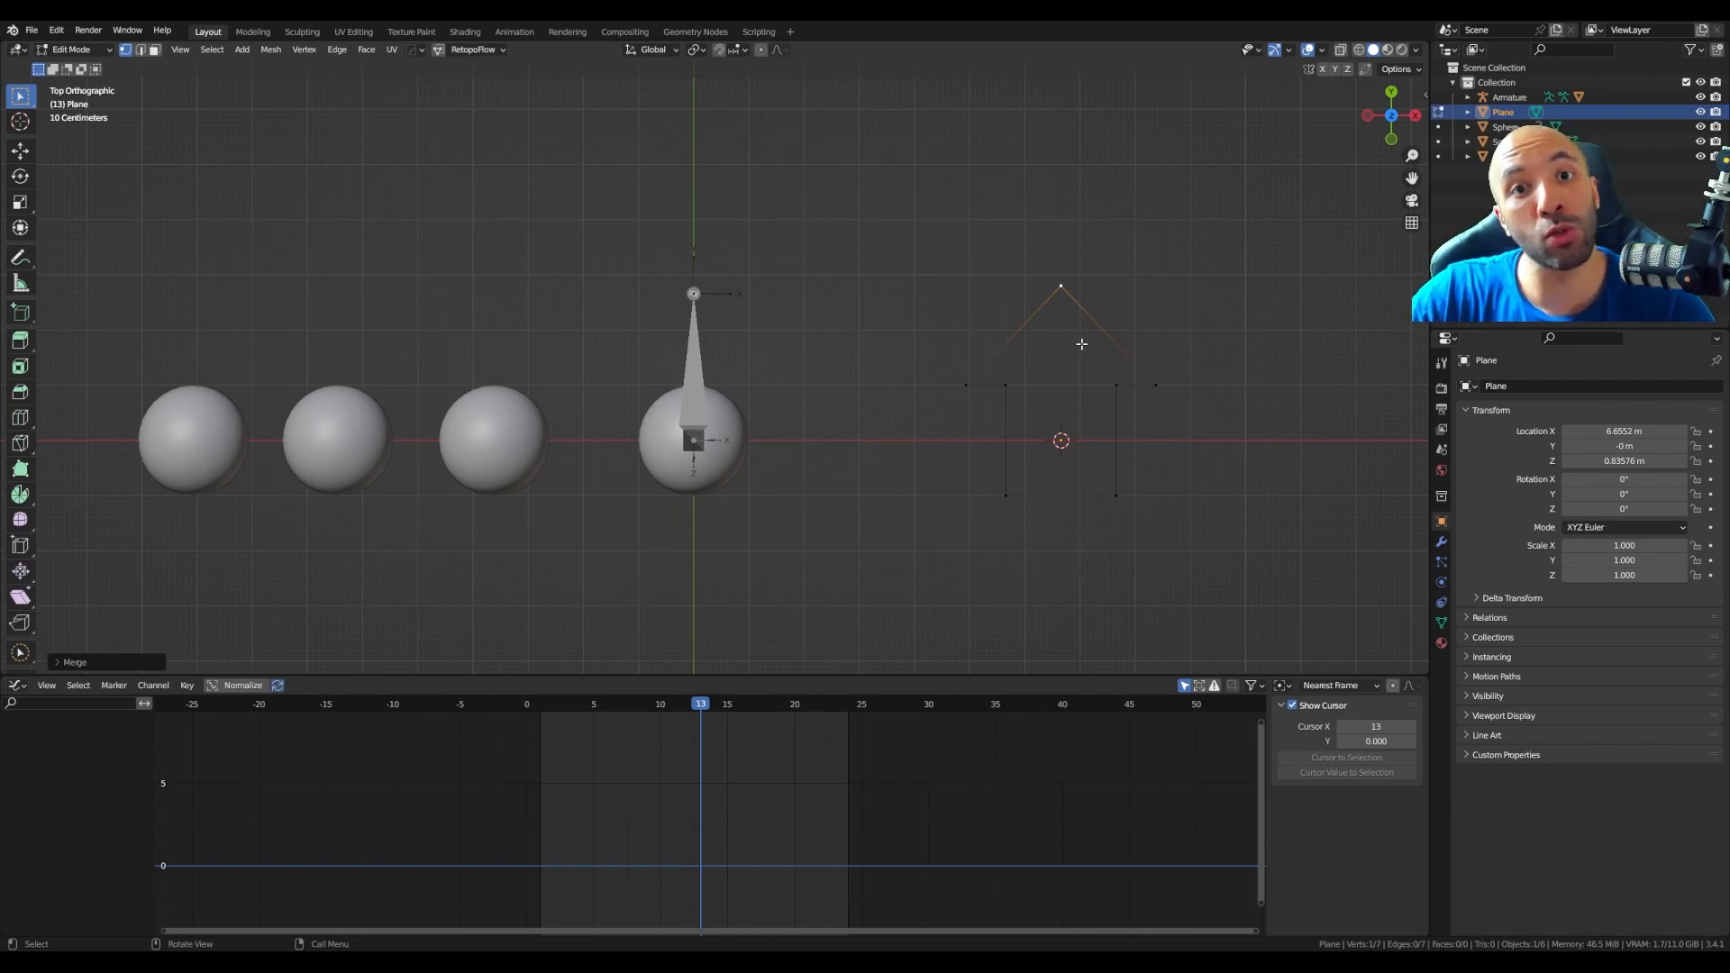
key(Tab)
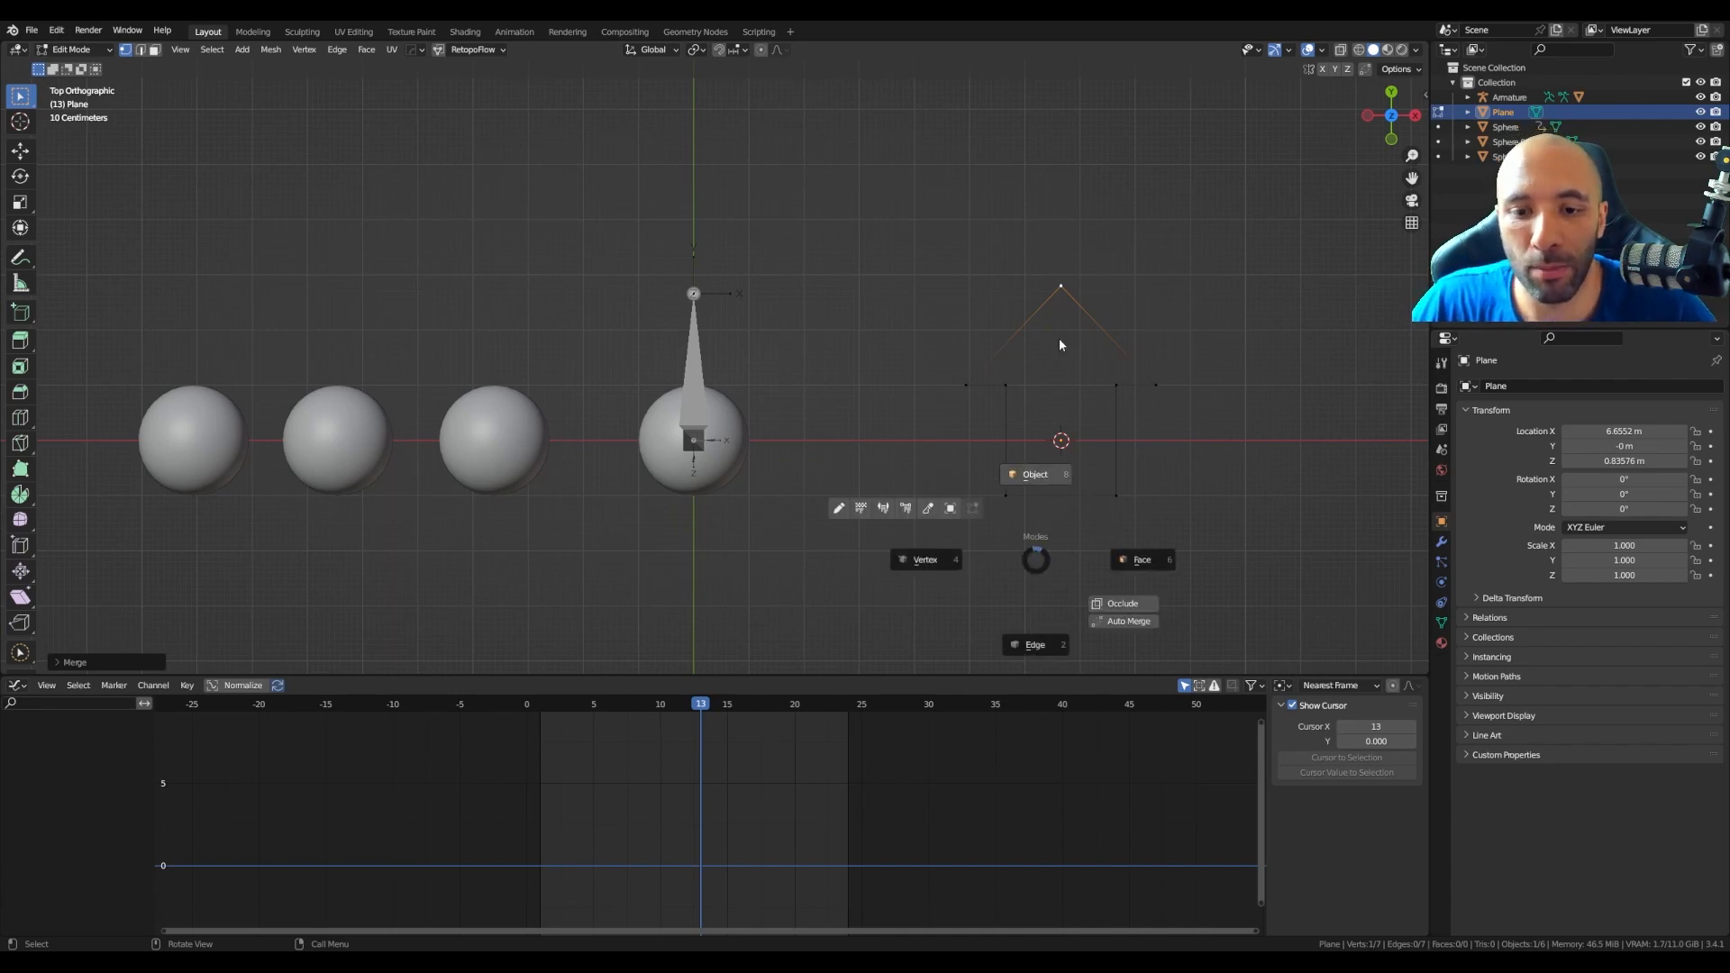
click(1058, 341)
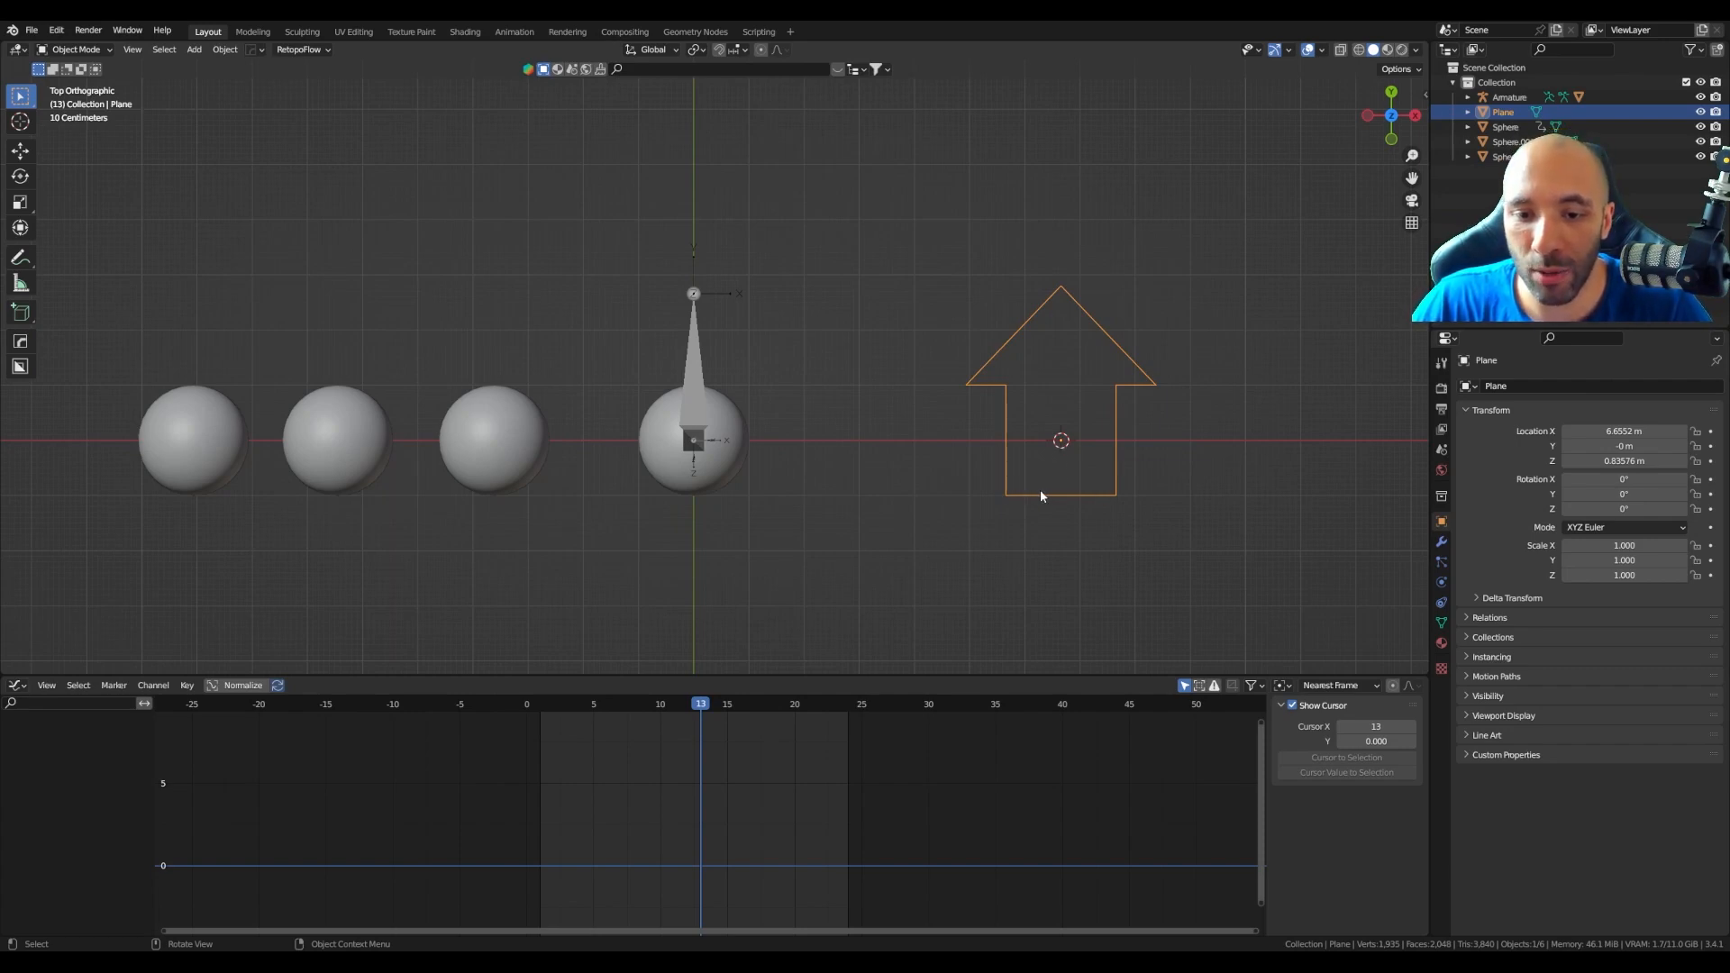
Step: Snap the 3D cursor to the middle of the arrow's base edge and set the arrow's origin to the cursor
key(Tab)
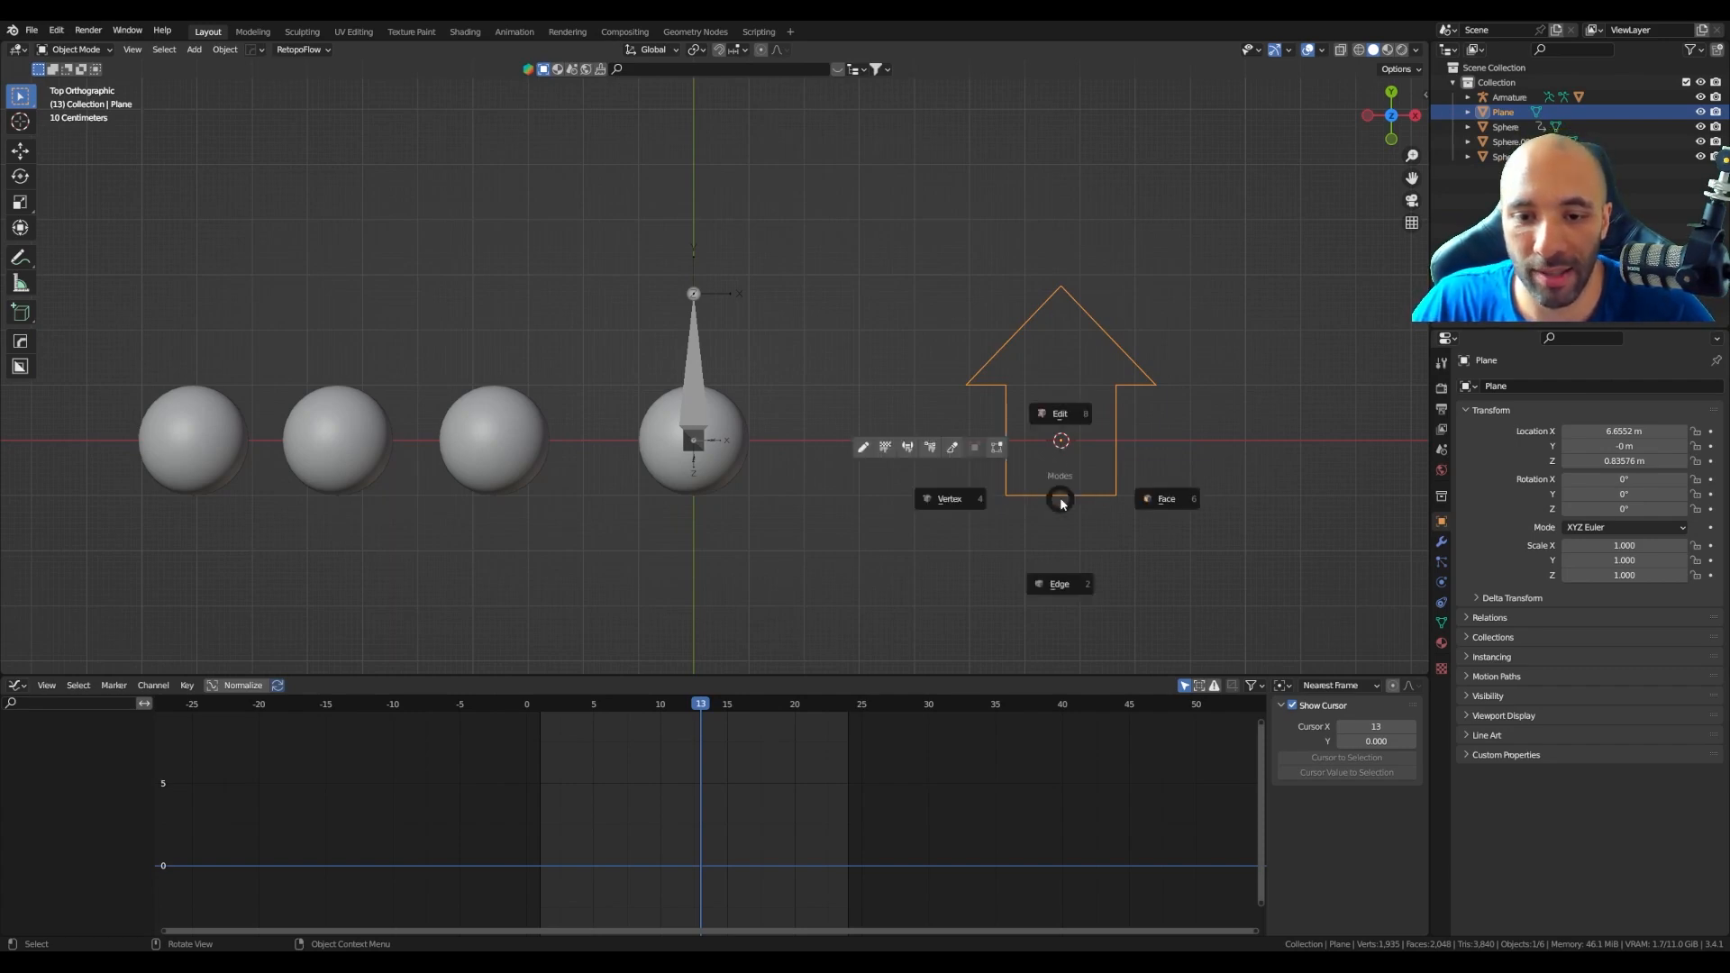
click(974, 504)
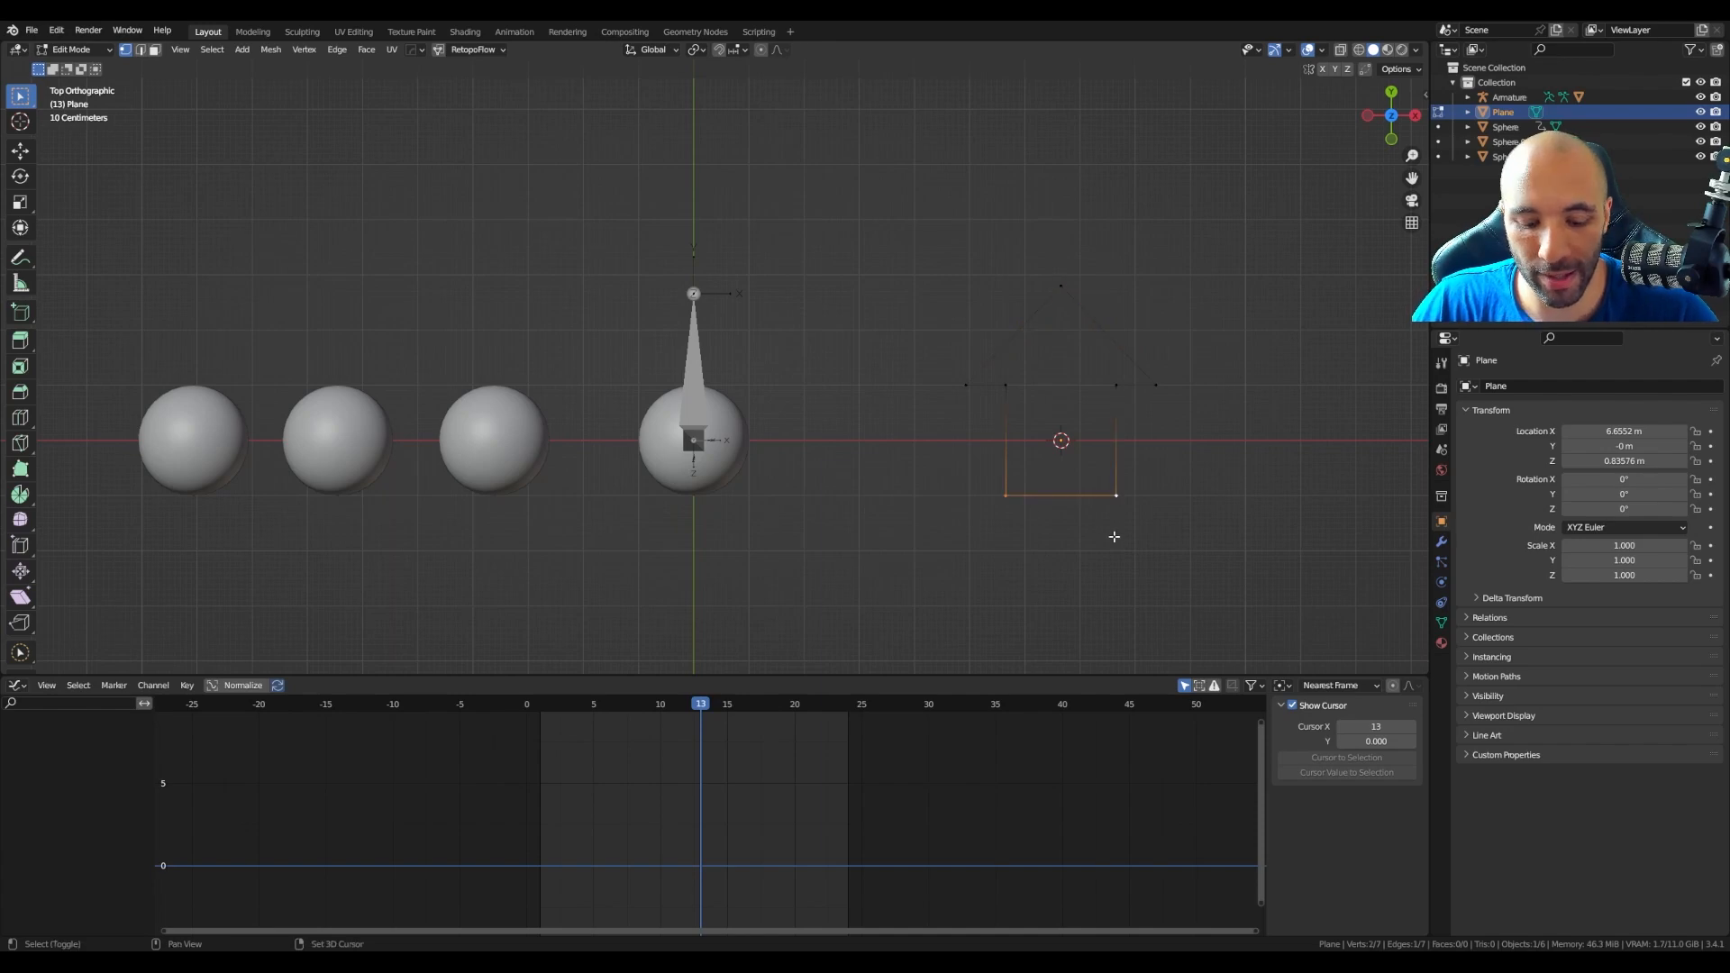
key(shift+s)
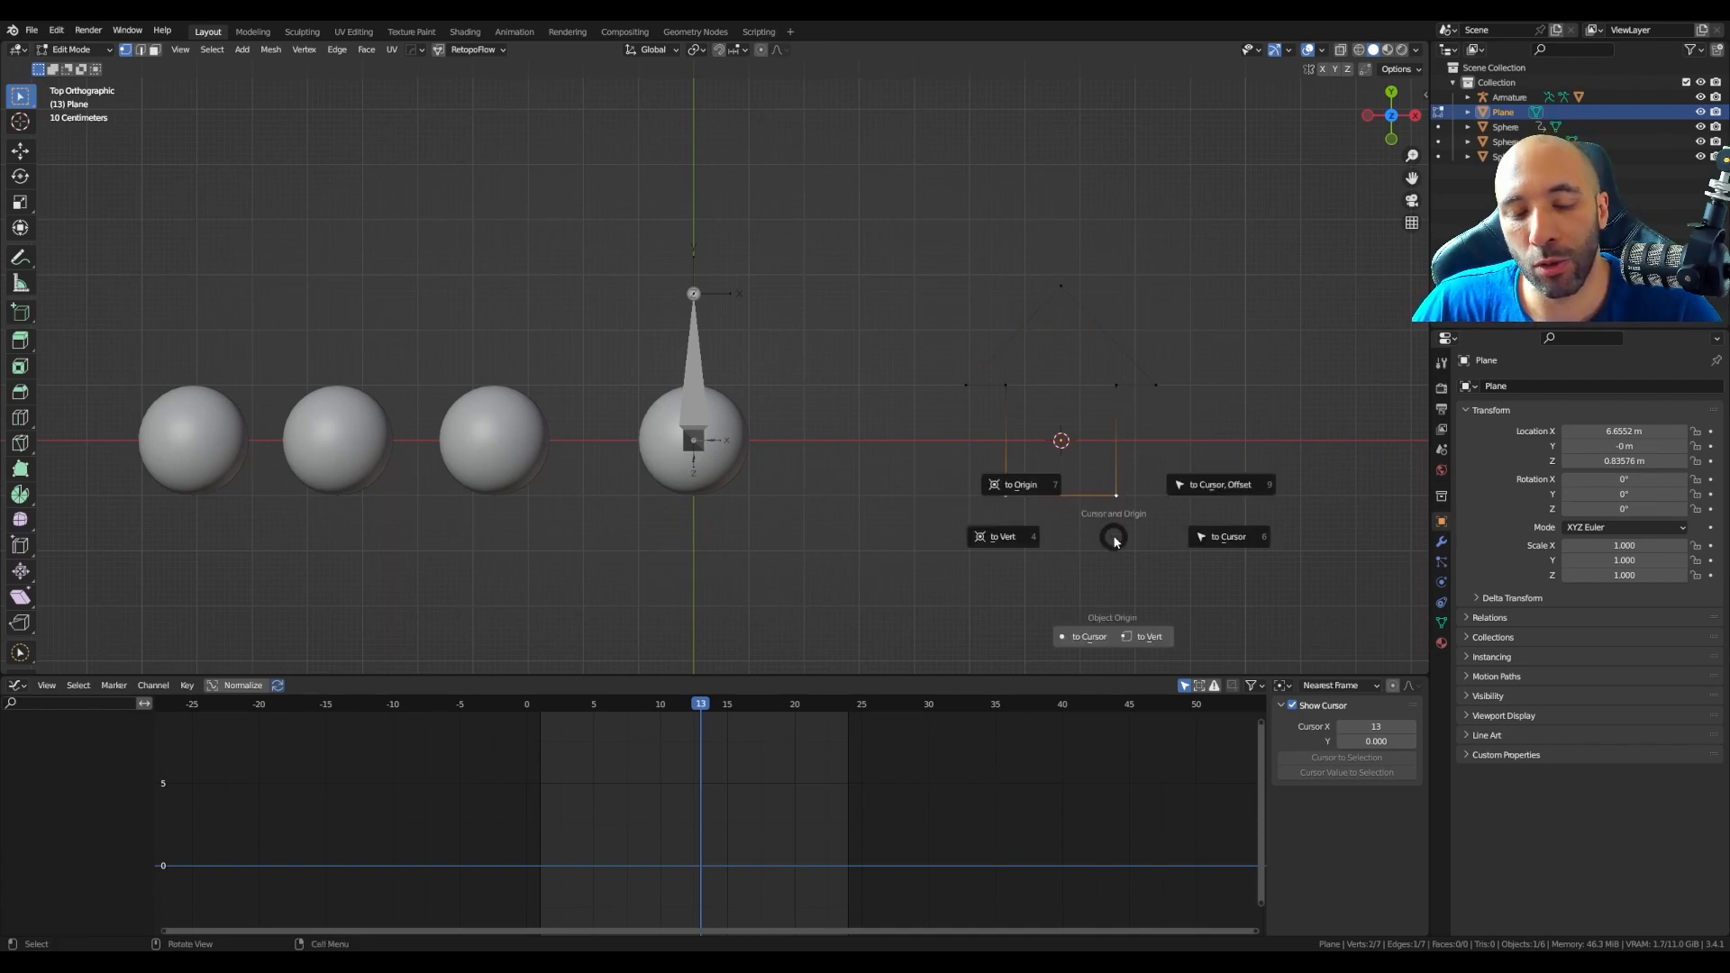
click(1009, 539)
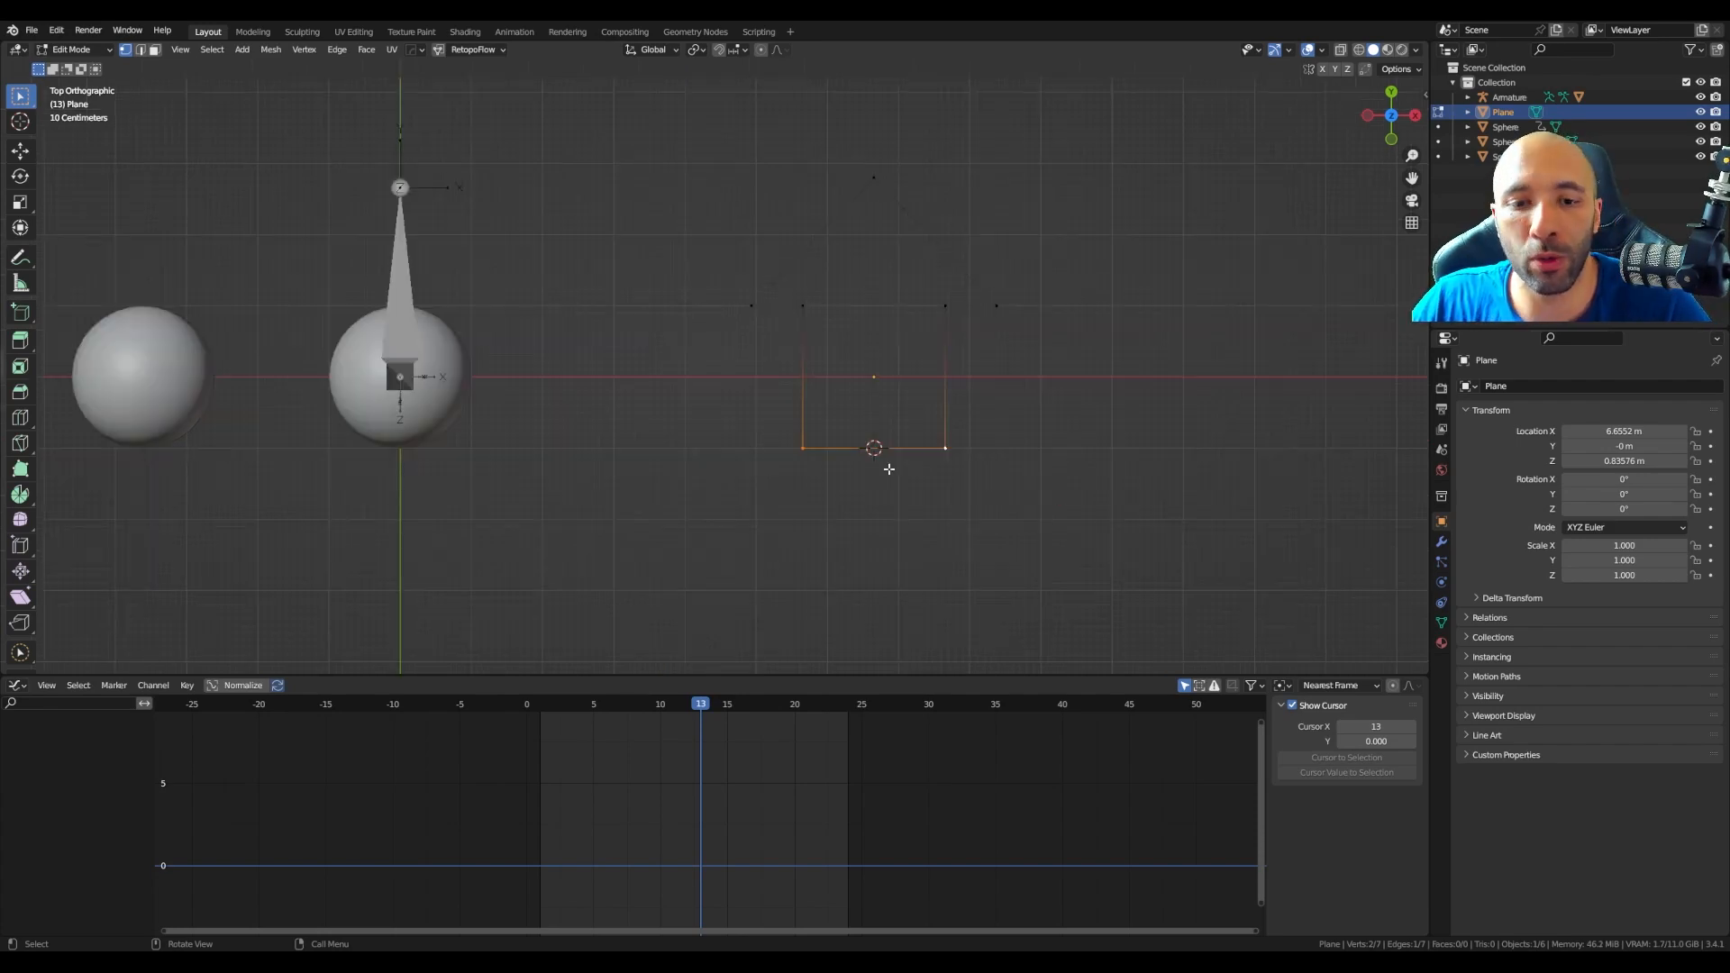
key(Tab)
click(893, 410)
right_click(889, 411)
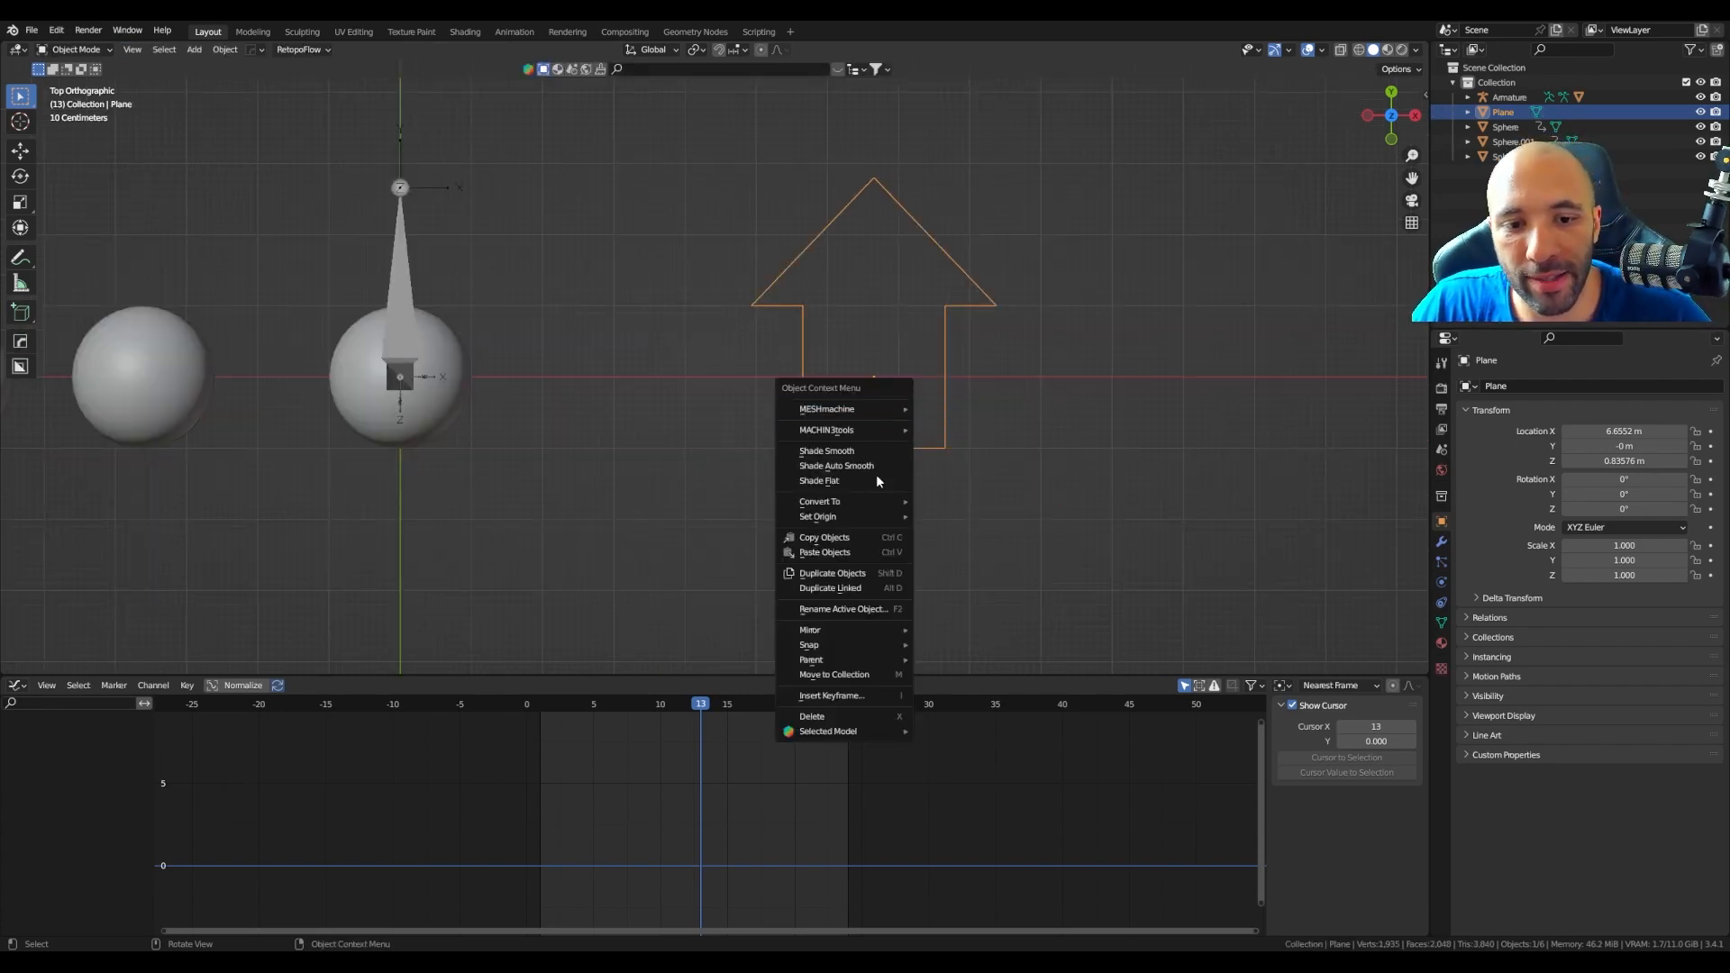
mouse_move(868, 520)
click(969, 549)
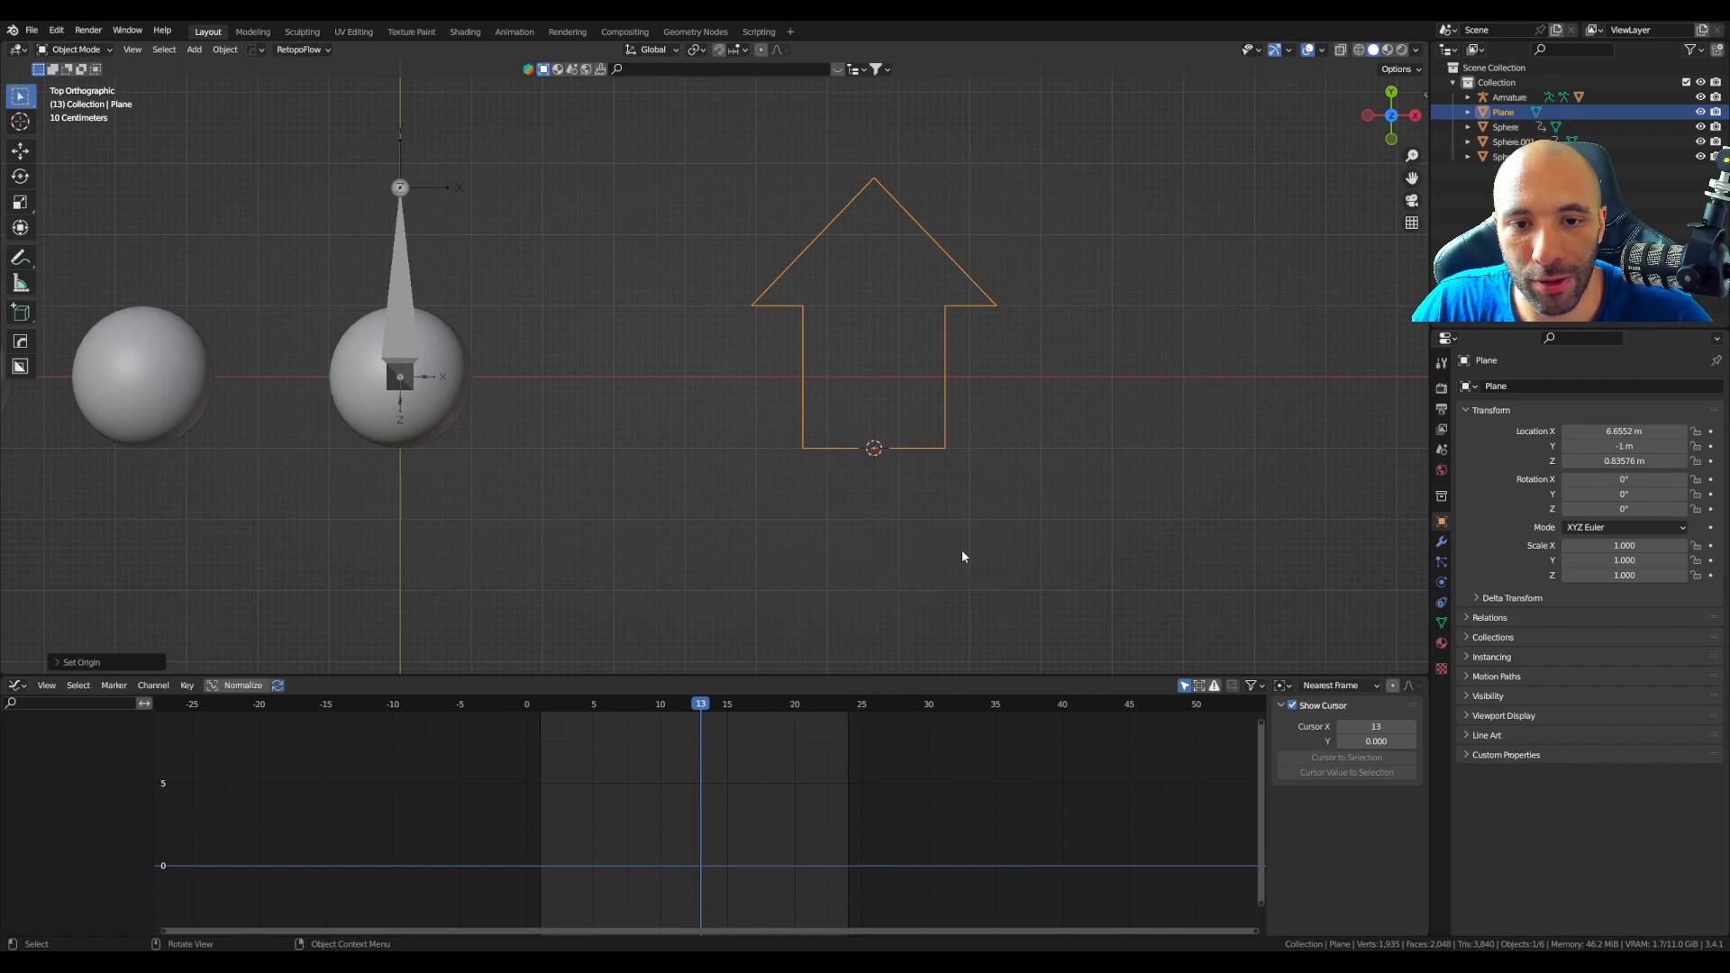
Step: Place the 3D cursor beyond the arrow and add a mesh circle there at about X 12.67 m, Y 0.17 m
scroll(749, 379, down, 2)
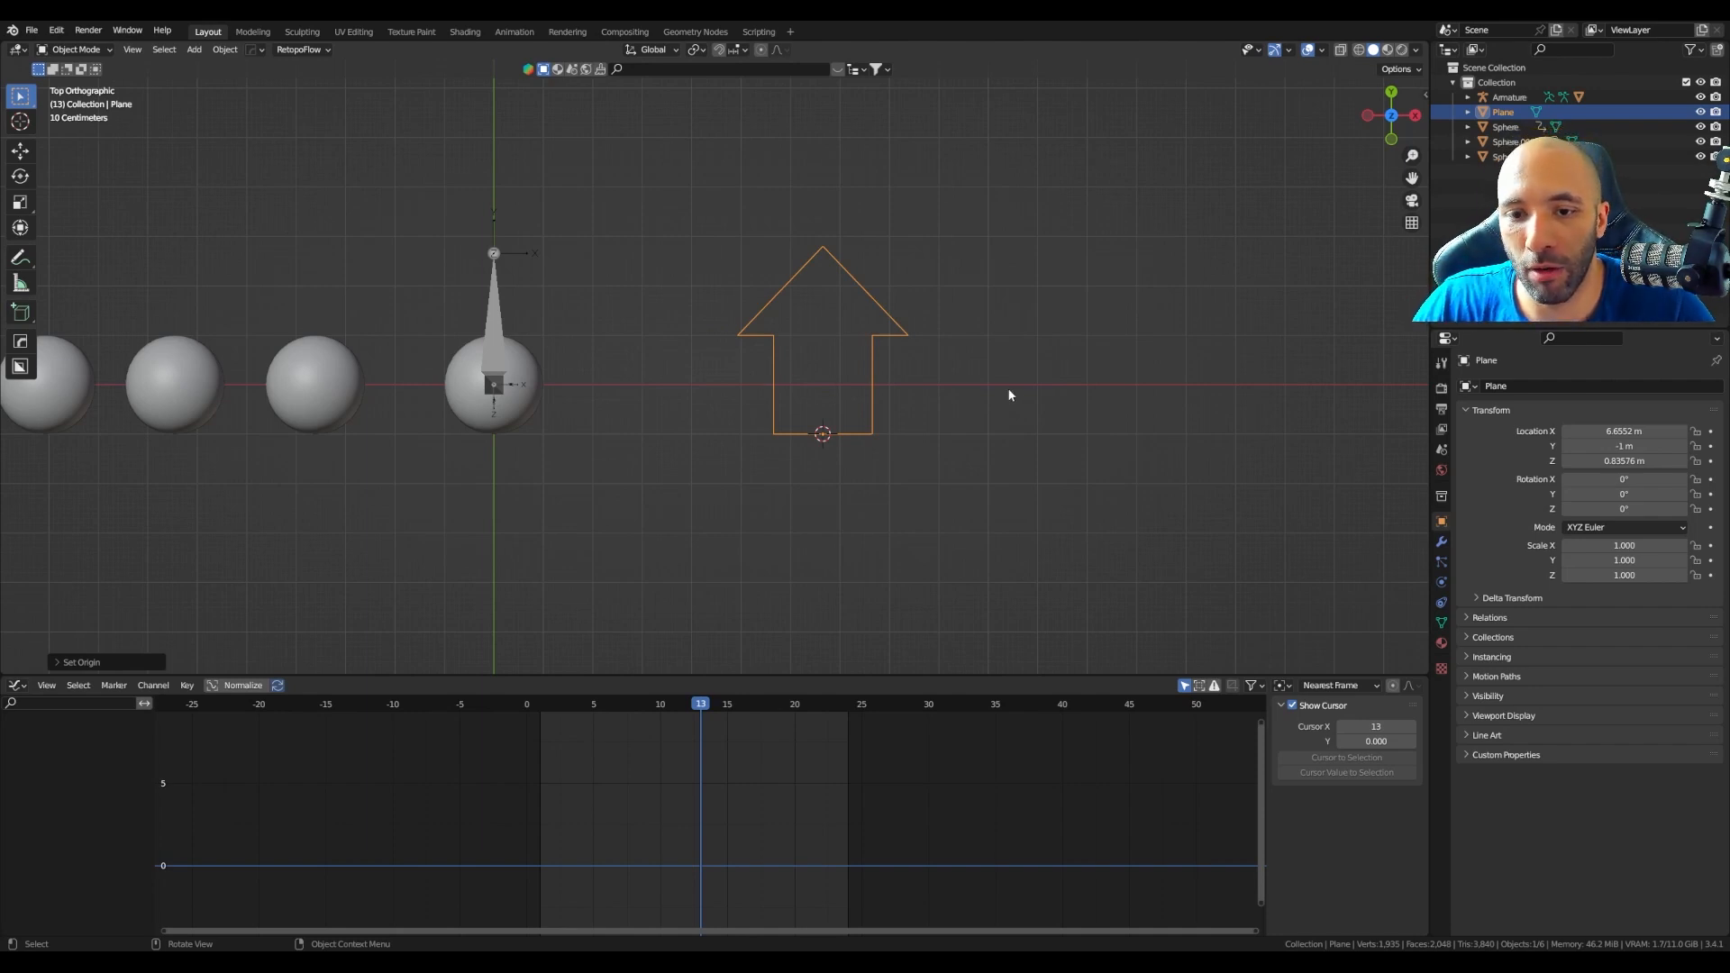
shift+right_click(1120, 376)
key(shift+a)
mouse_move(1124, 395)
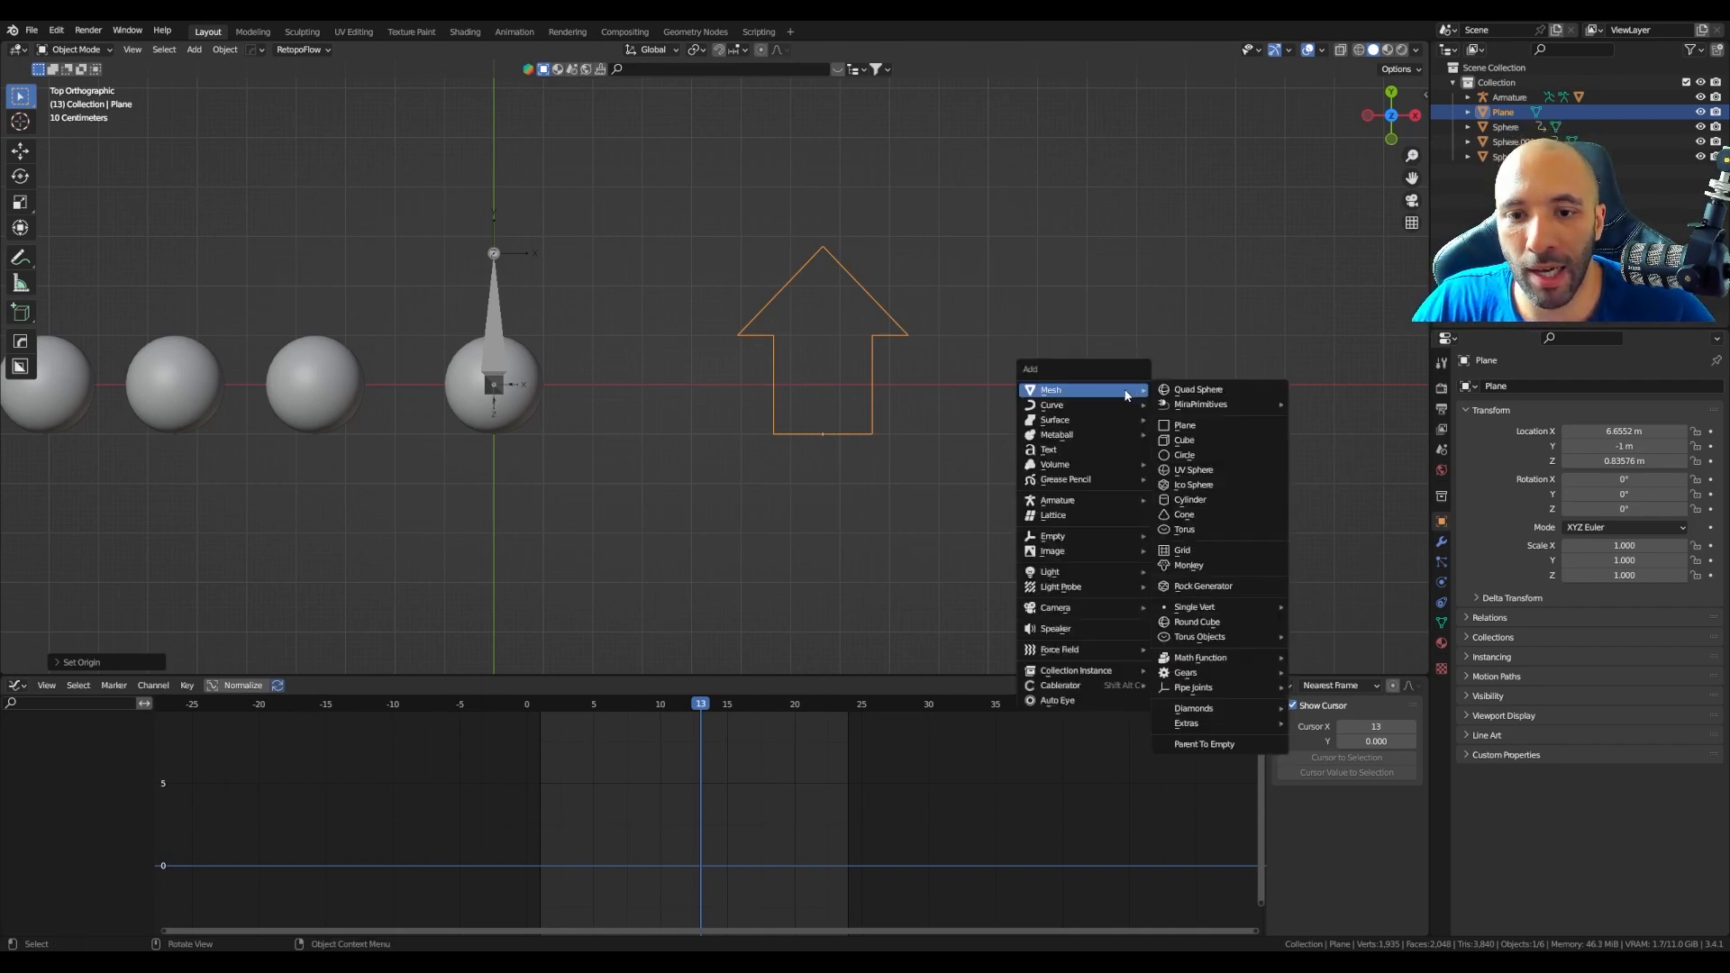
click(1196, 454)
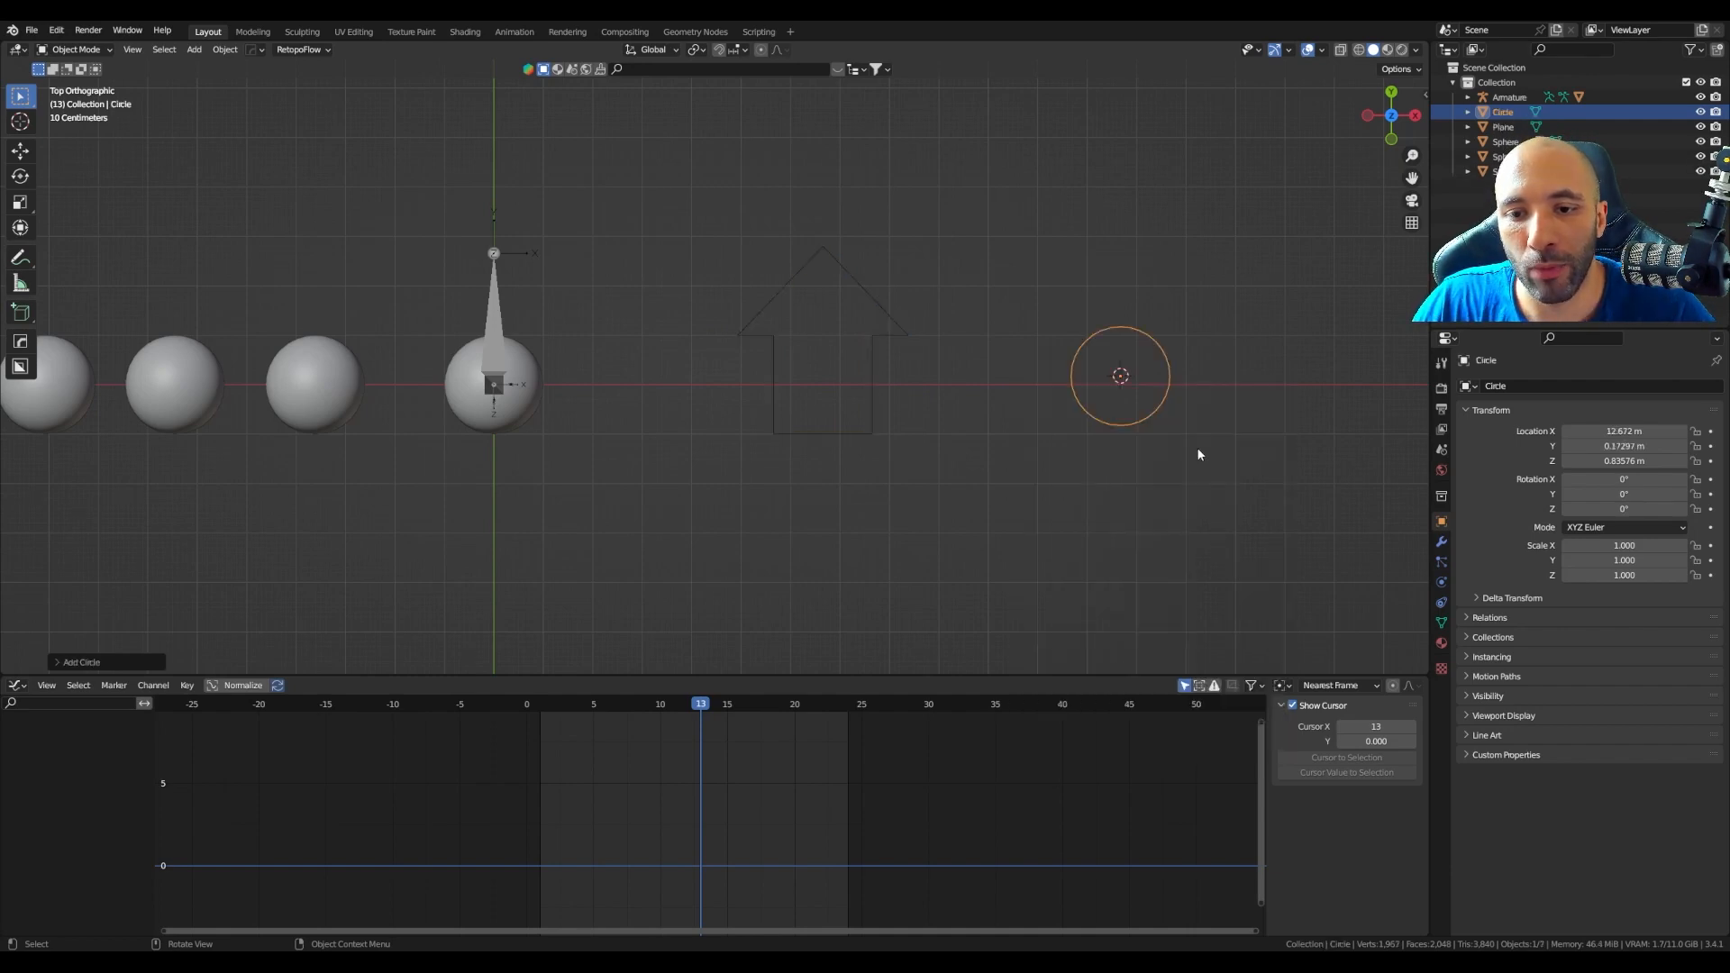
Step: Enter the circle's Edit Mode and extrude its three outermost vertices on the +X side outward along X
key(Tab)
click(1052, 370)
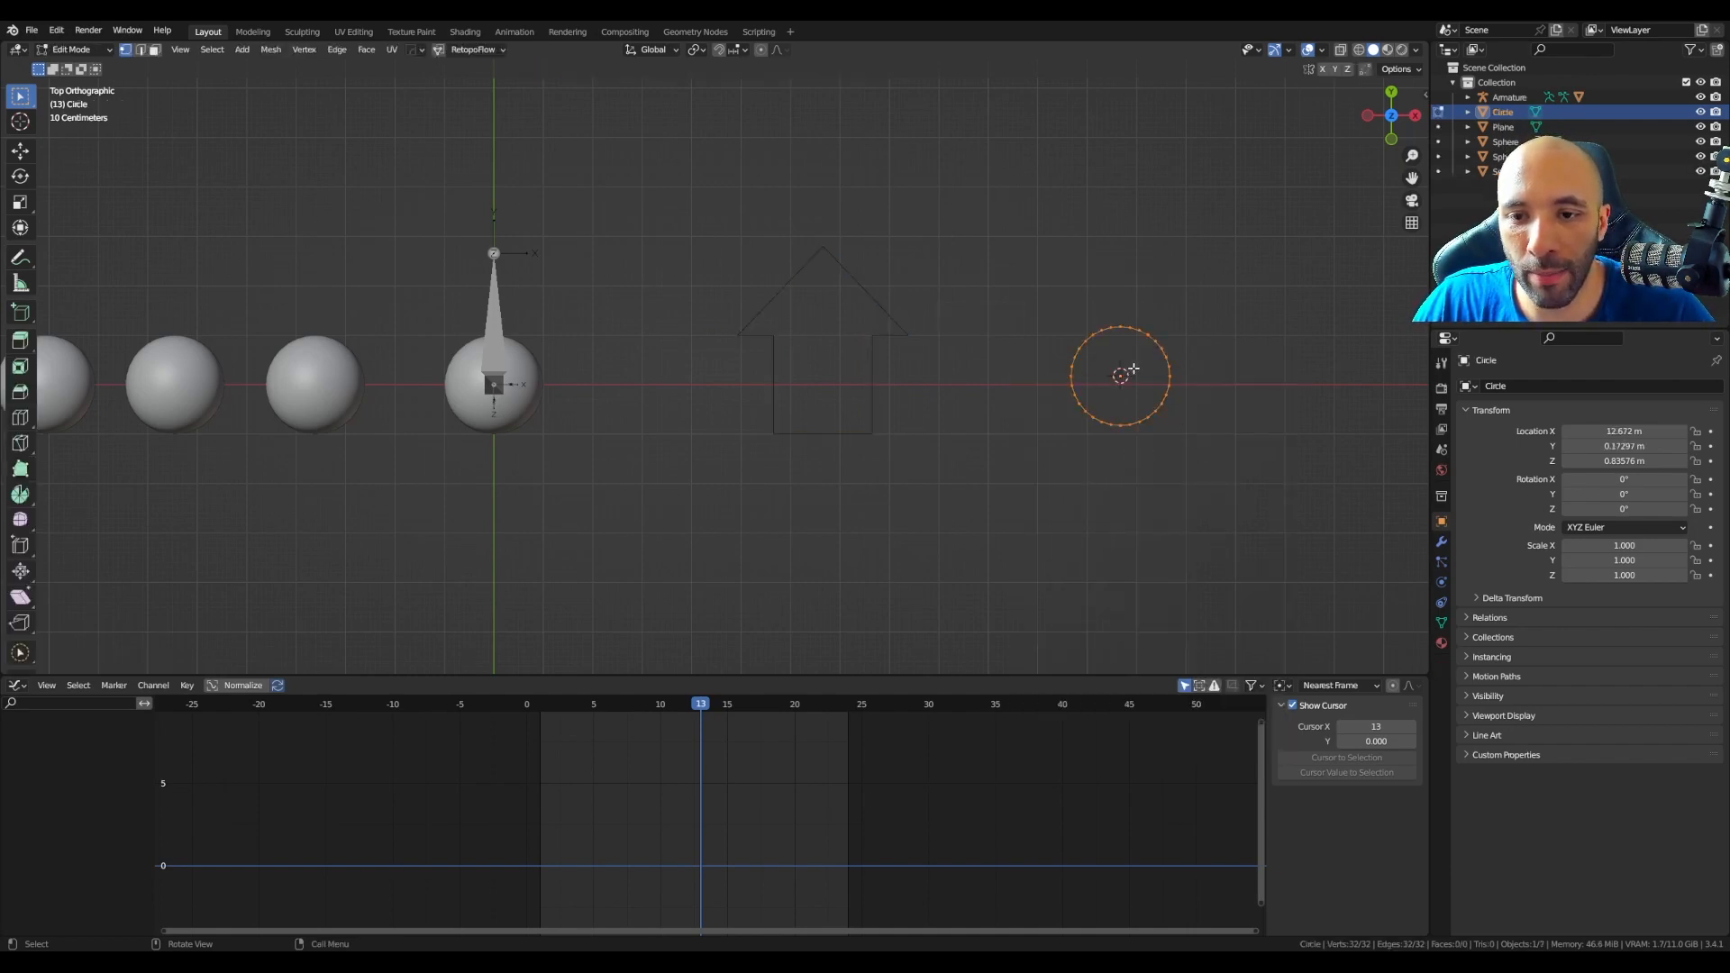
scroll(1152, 368, up, 3)
shift+middle_drag(1168, 373, 1075, 373)
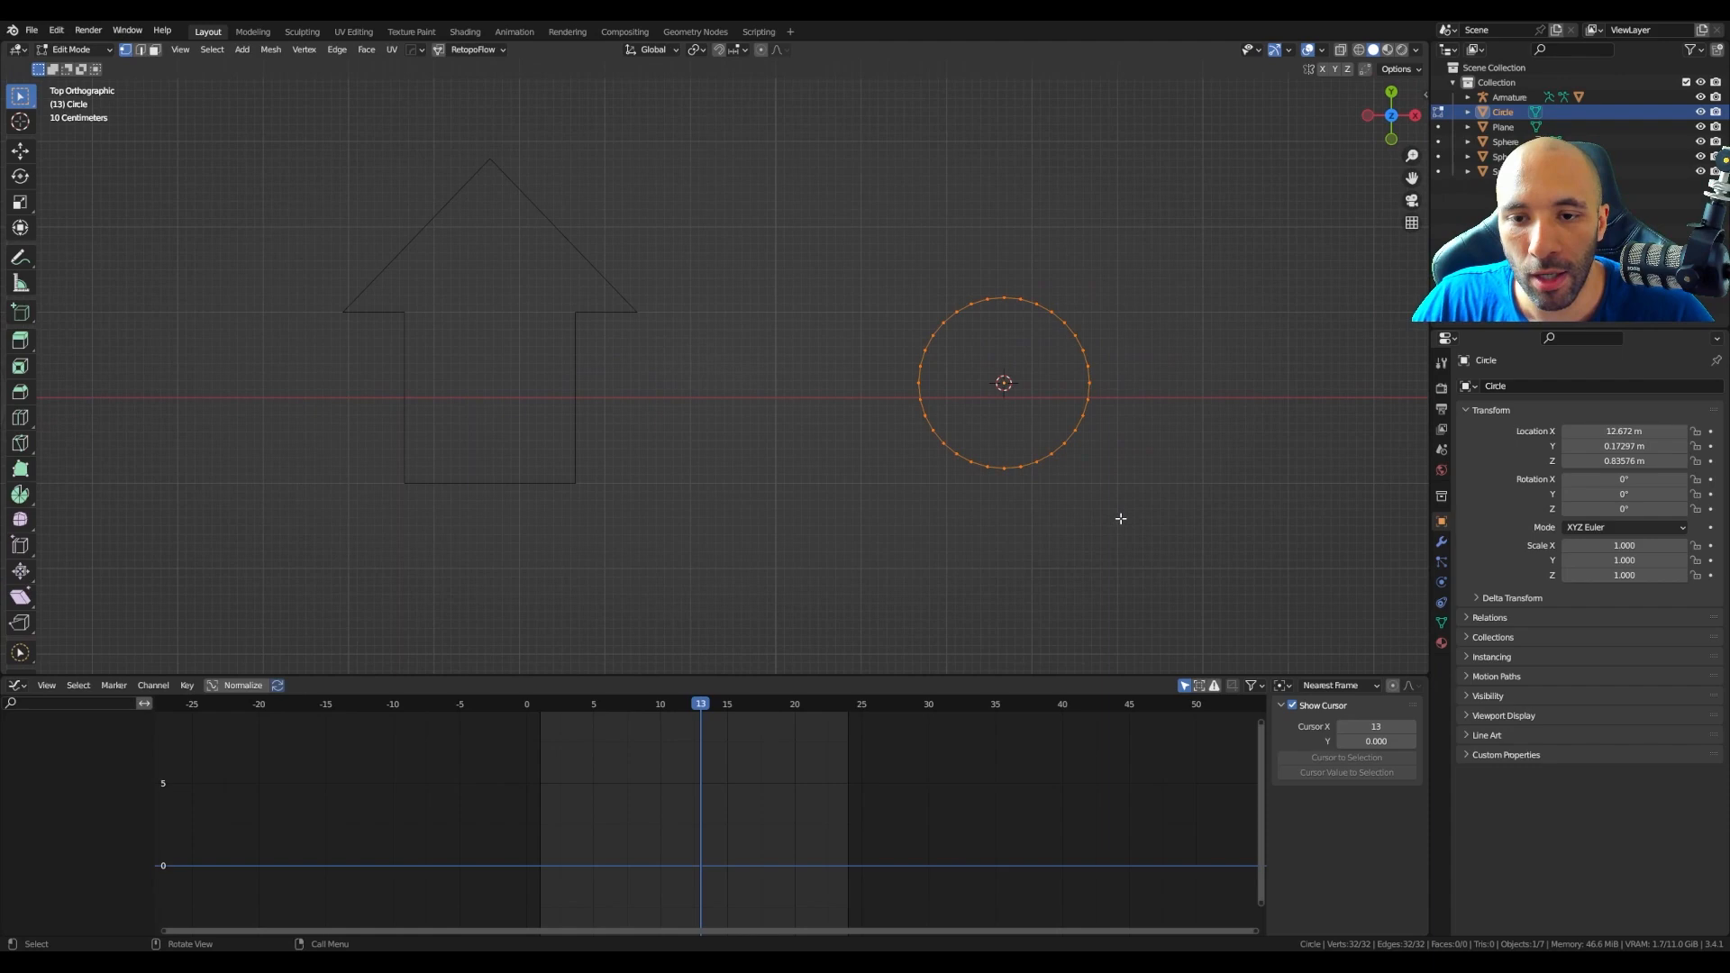
click(1089, 371)
shift+click(1090, 386)
shift+click(1089, 402)
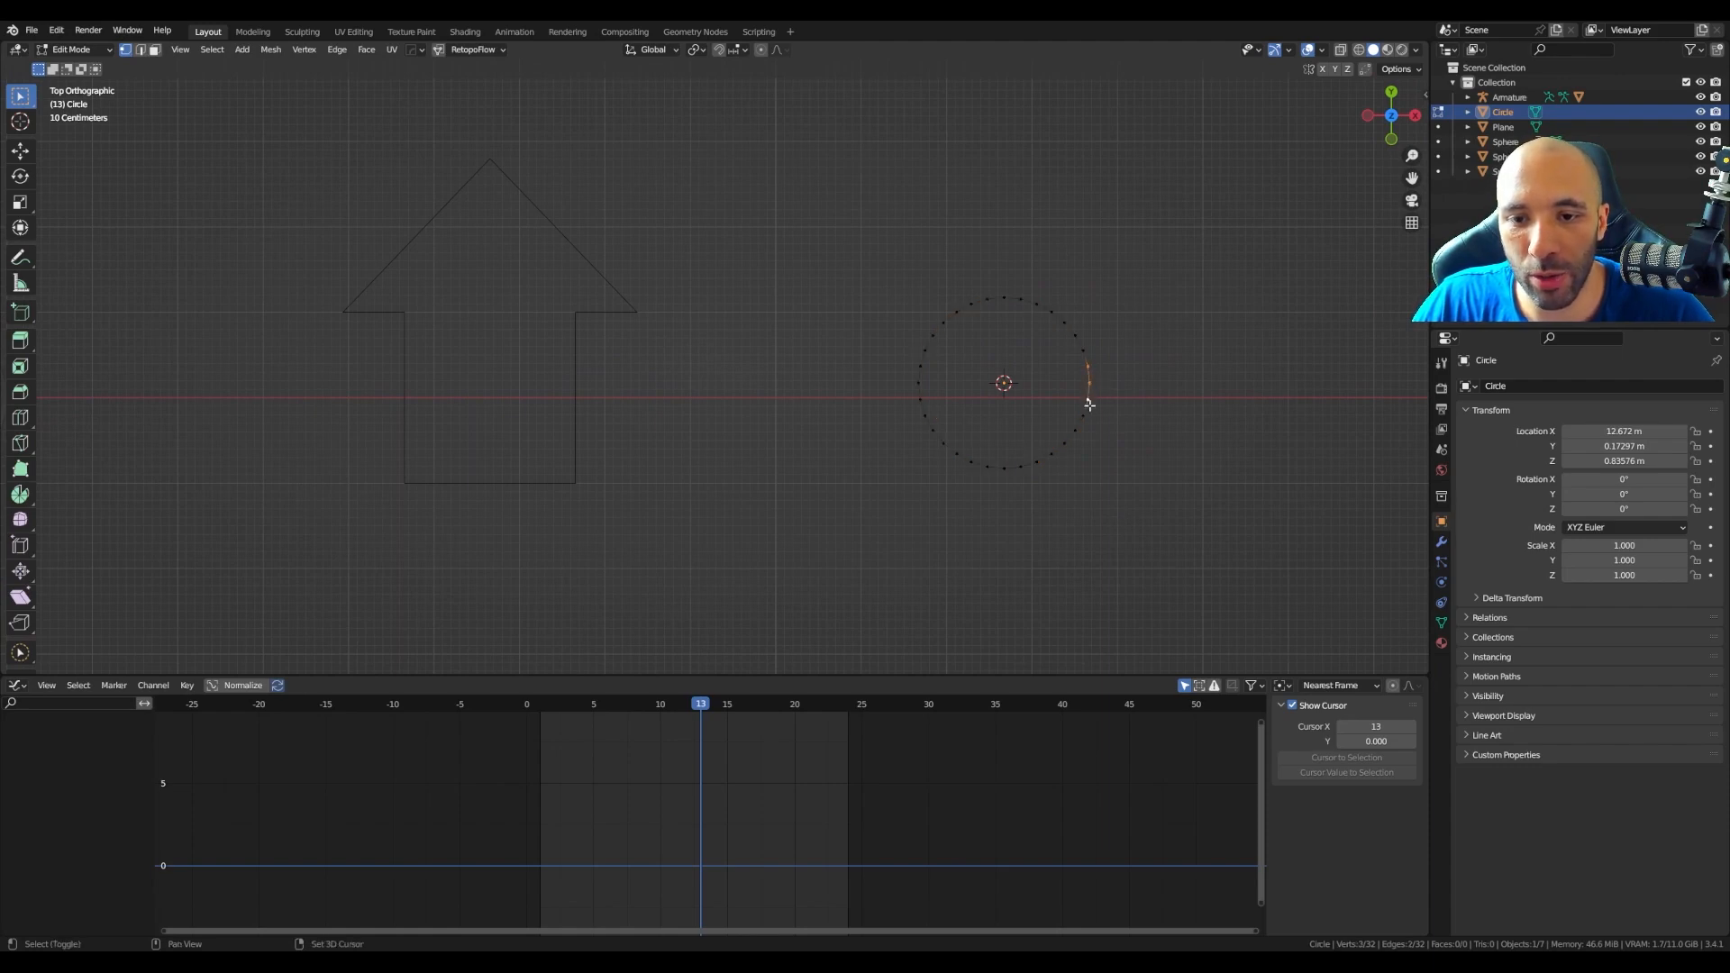
key(e)
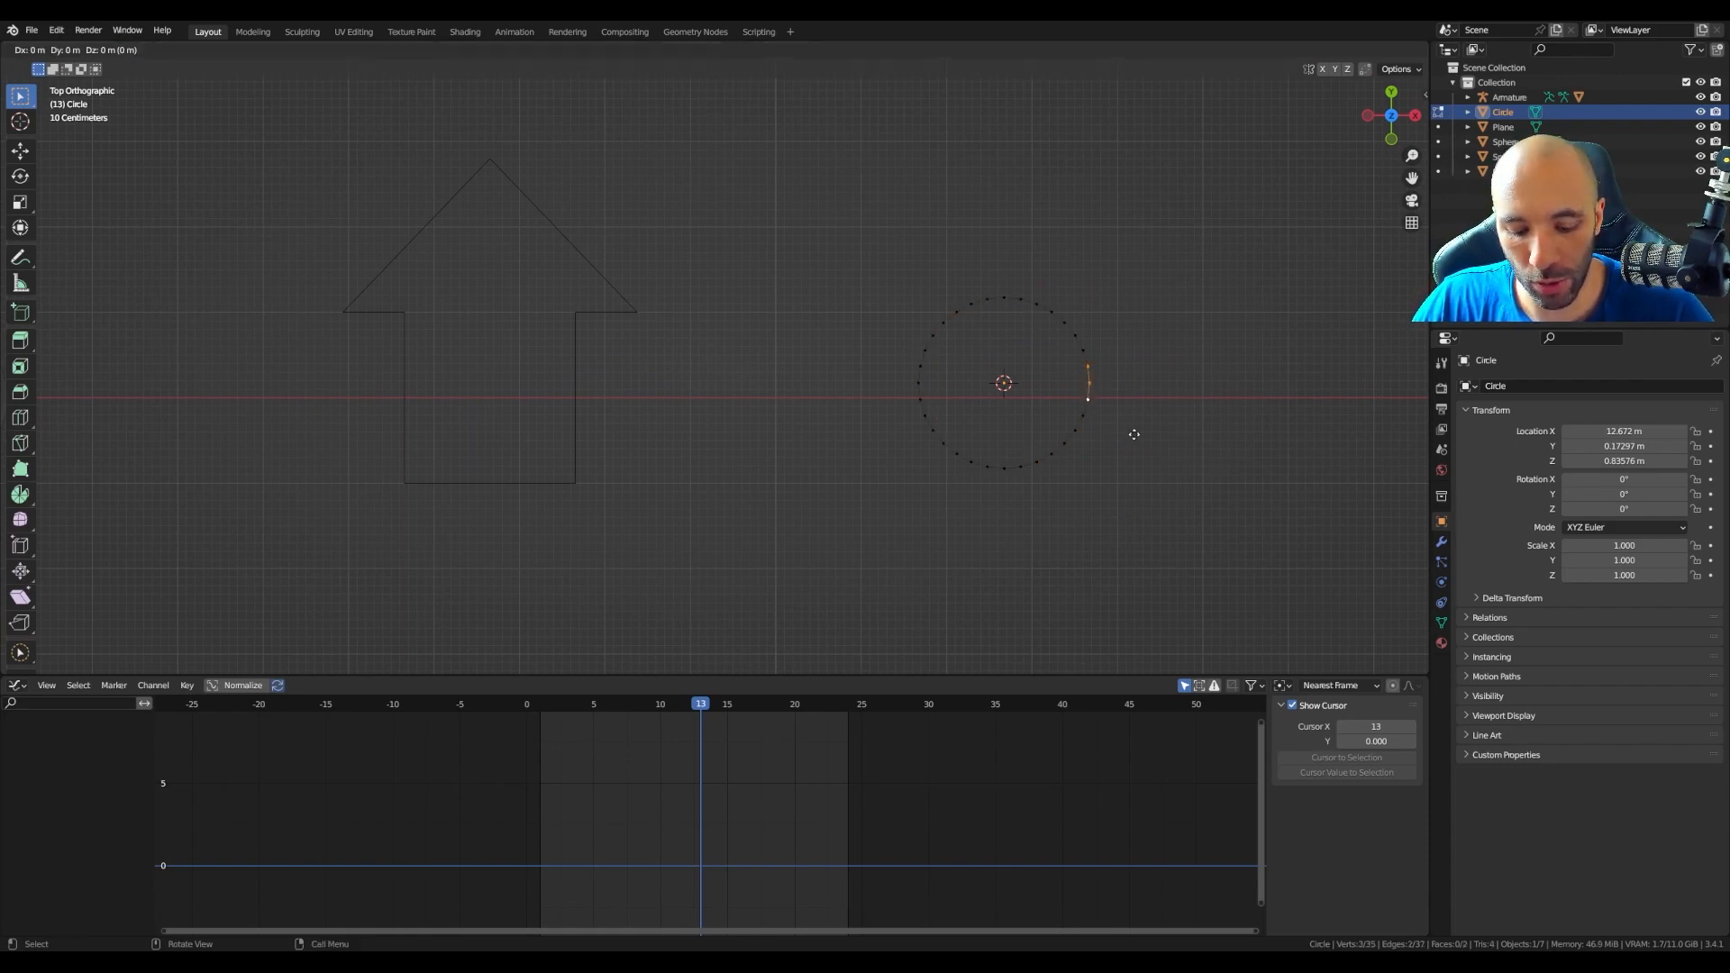
key(x)
click(1205, 429)
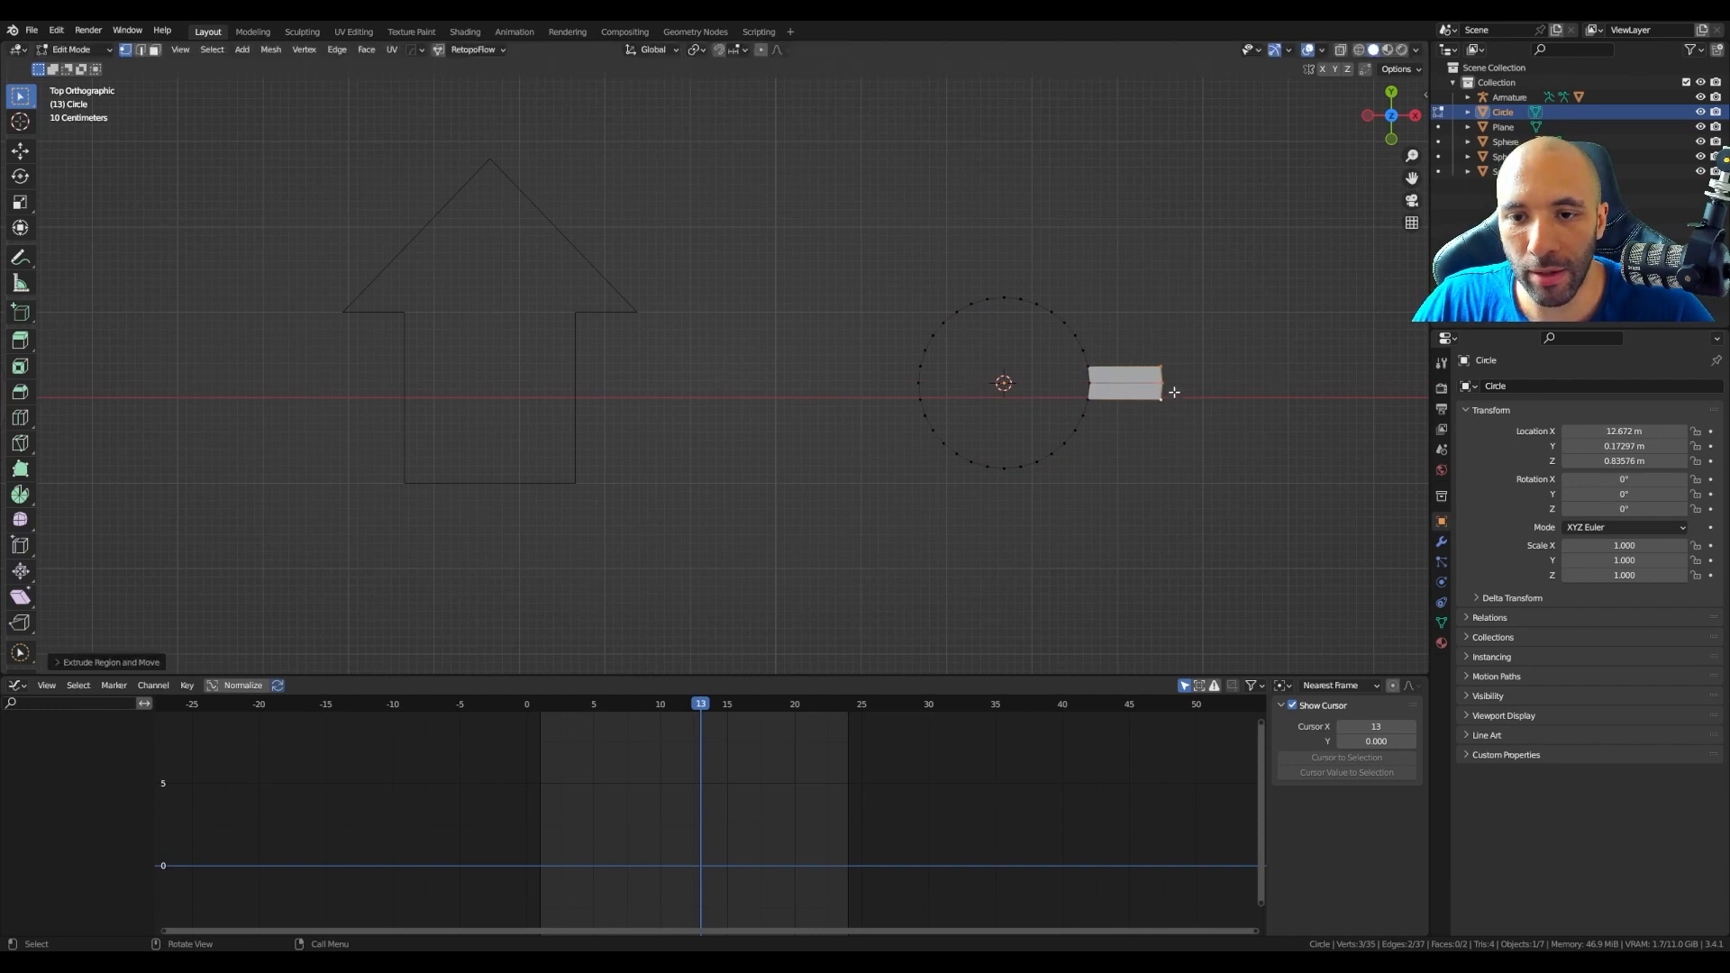
Step: Move the extruded end of the circle's stub back toward the circle along X and flatten it with an X scale of 0
key(g)
key(x)
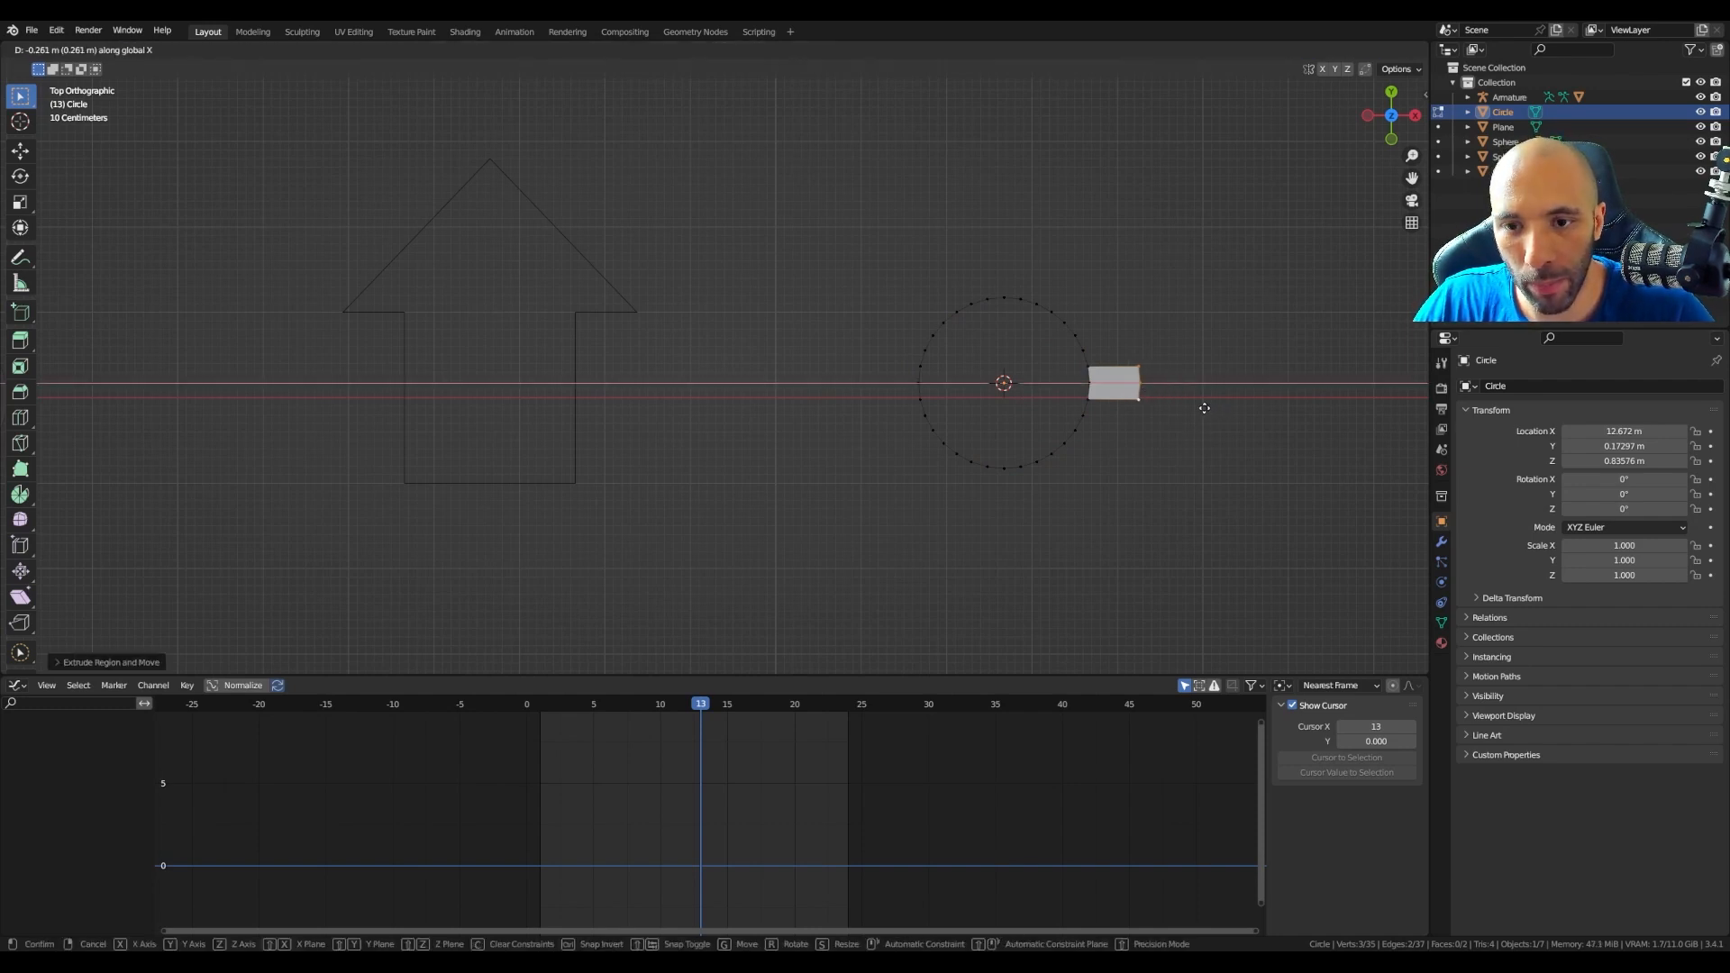
click(1197, 407)
text(s)
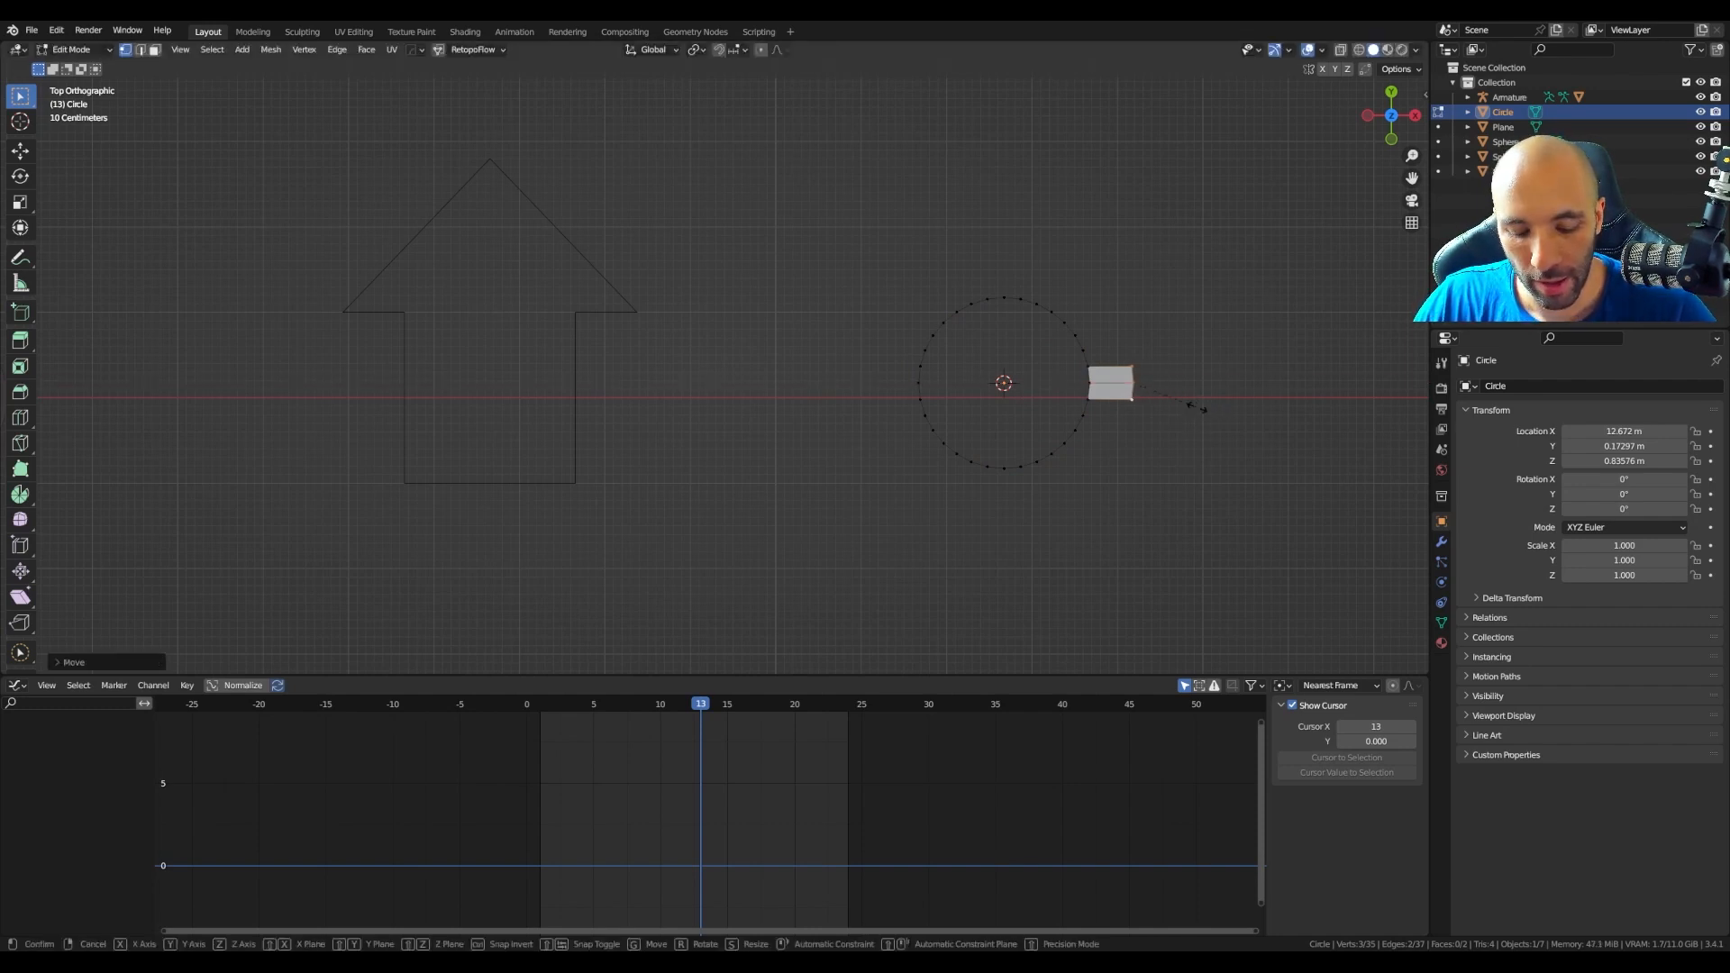
text(x0)
key(Return)
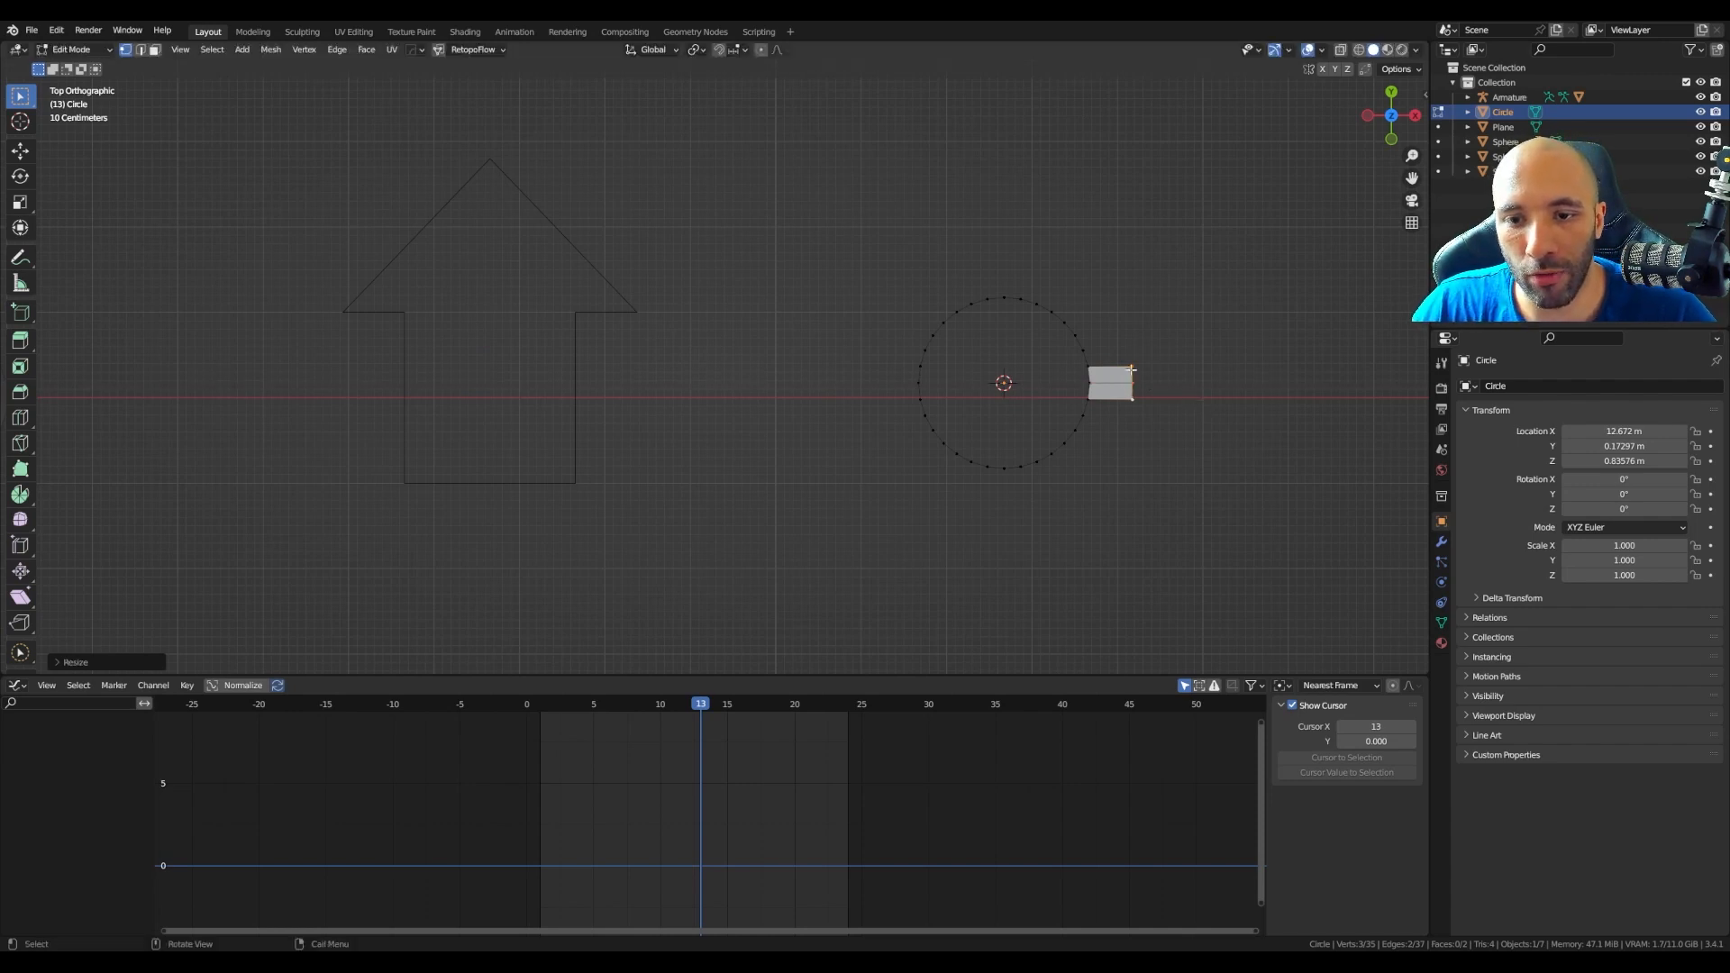
Step: Extrude the two outer corner vertices of the circle's stub and spread them apart along Y to form the pointer's shoulders
click(1132, 368)
shift+click(1132, 401)
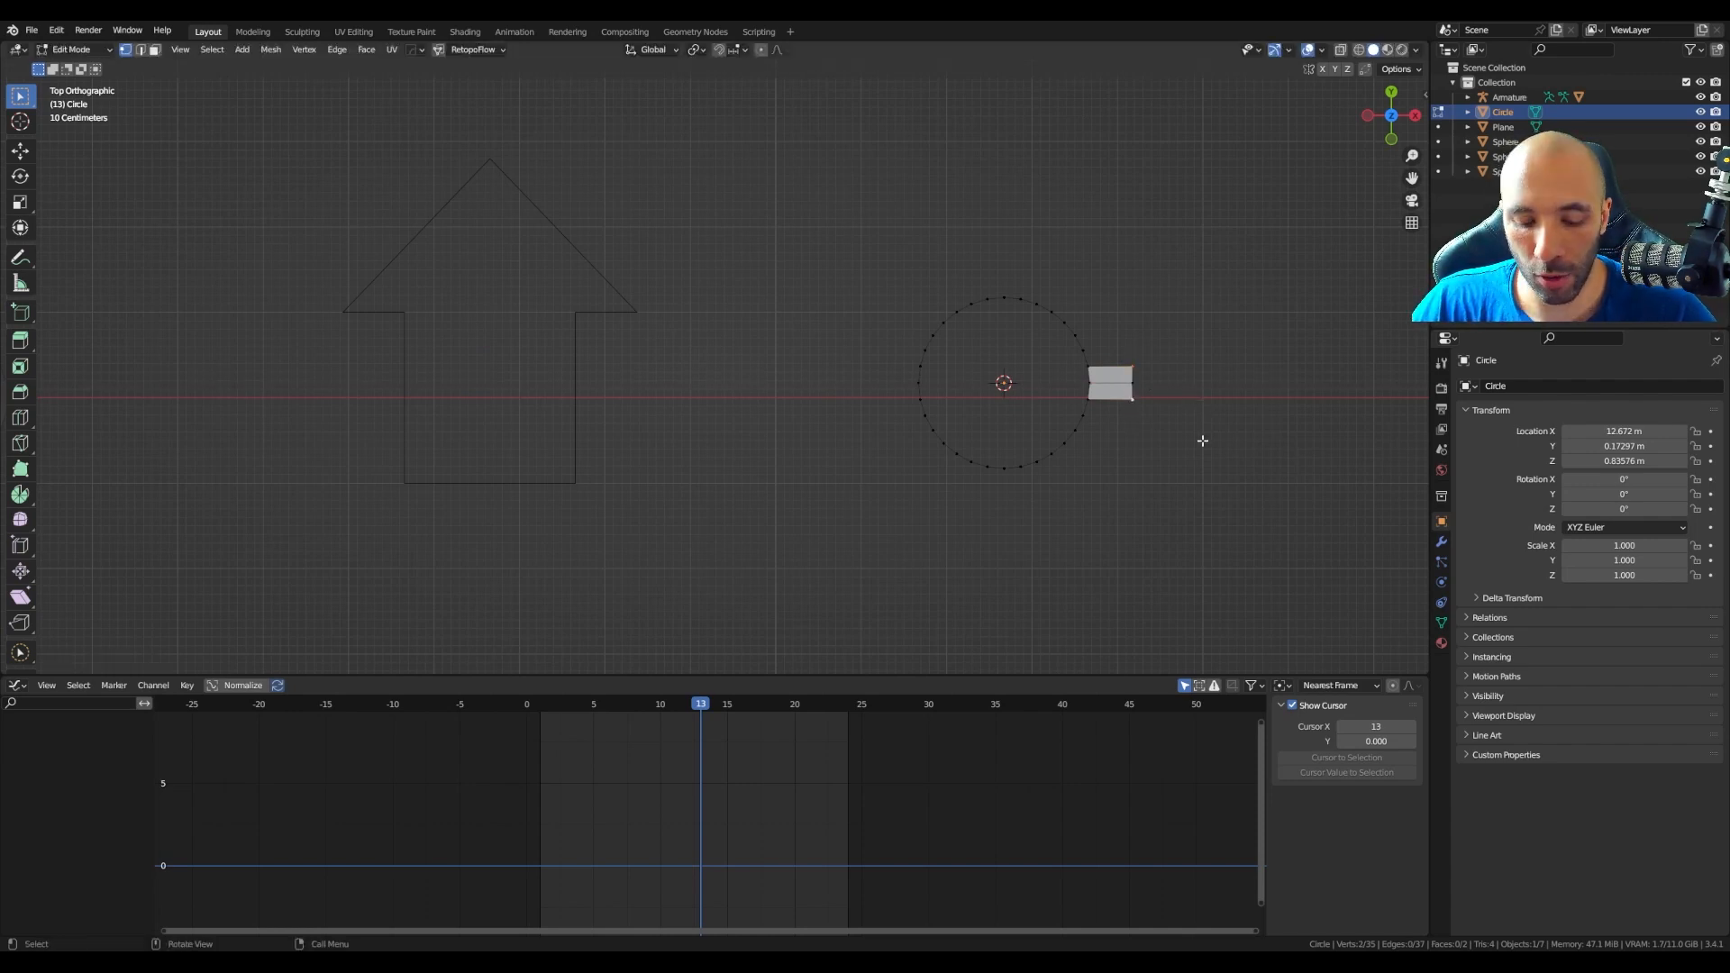
key(e)
key(s)
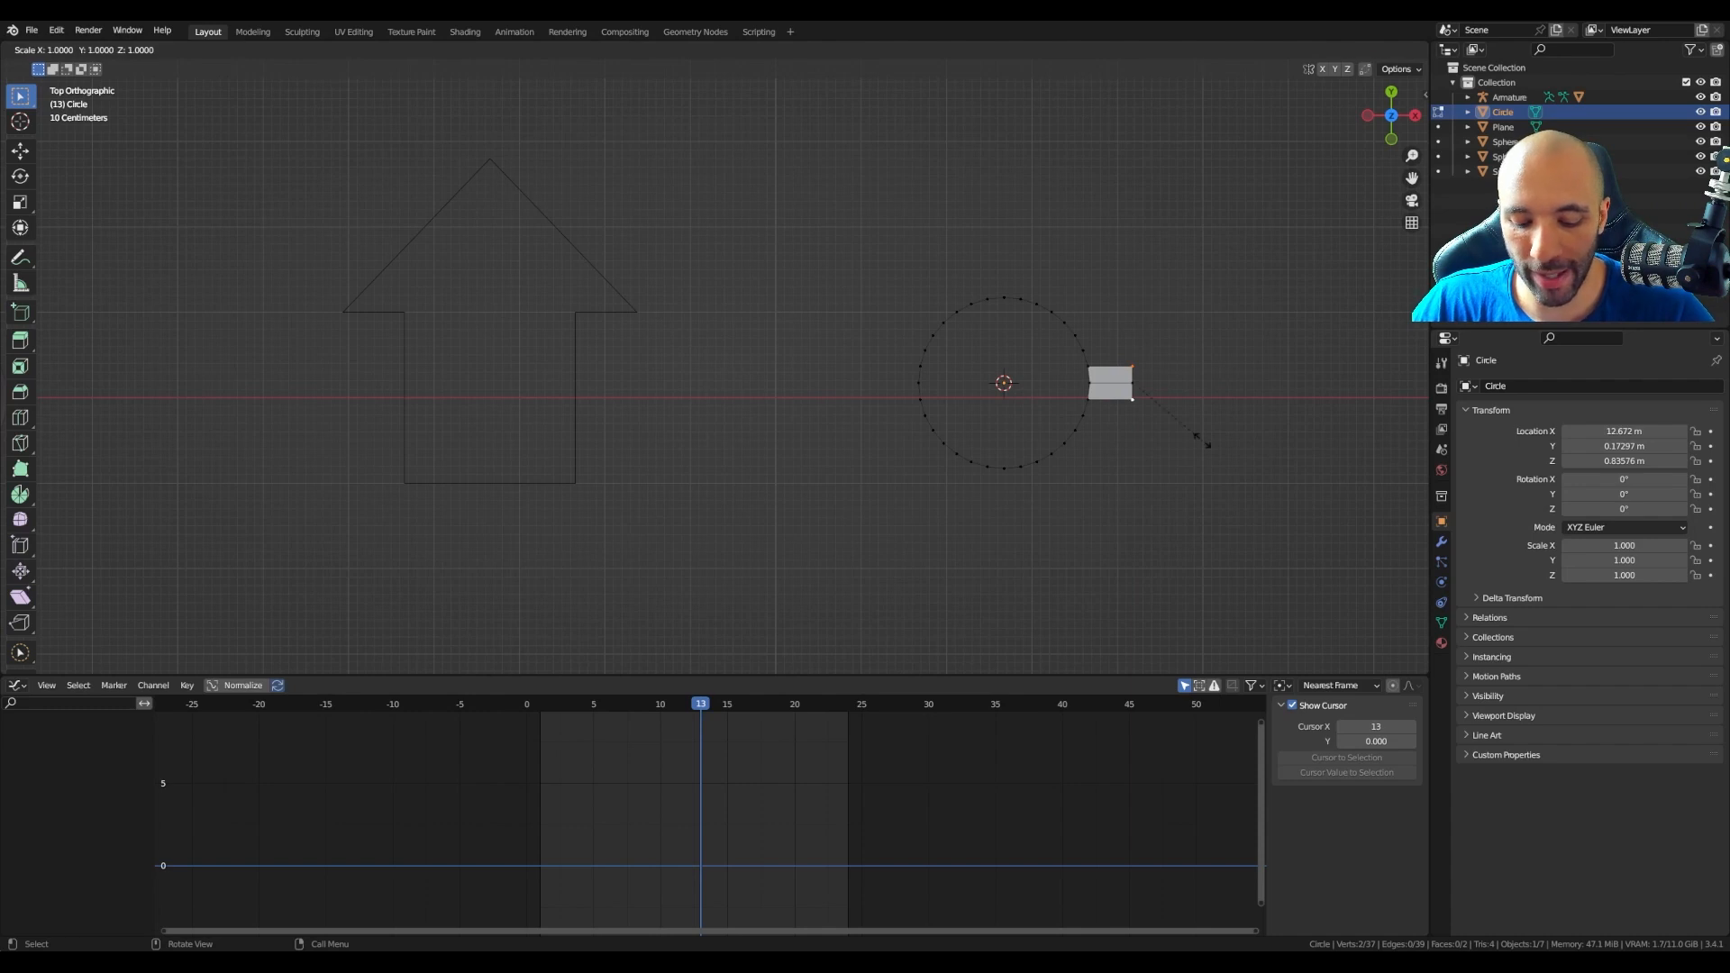
key(y)
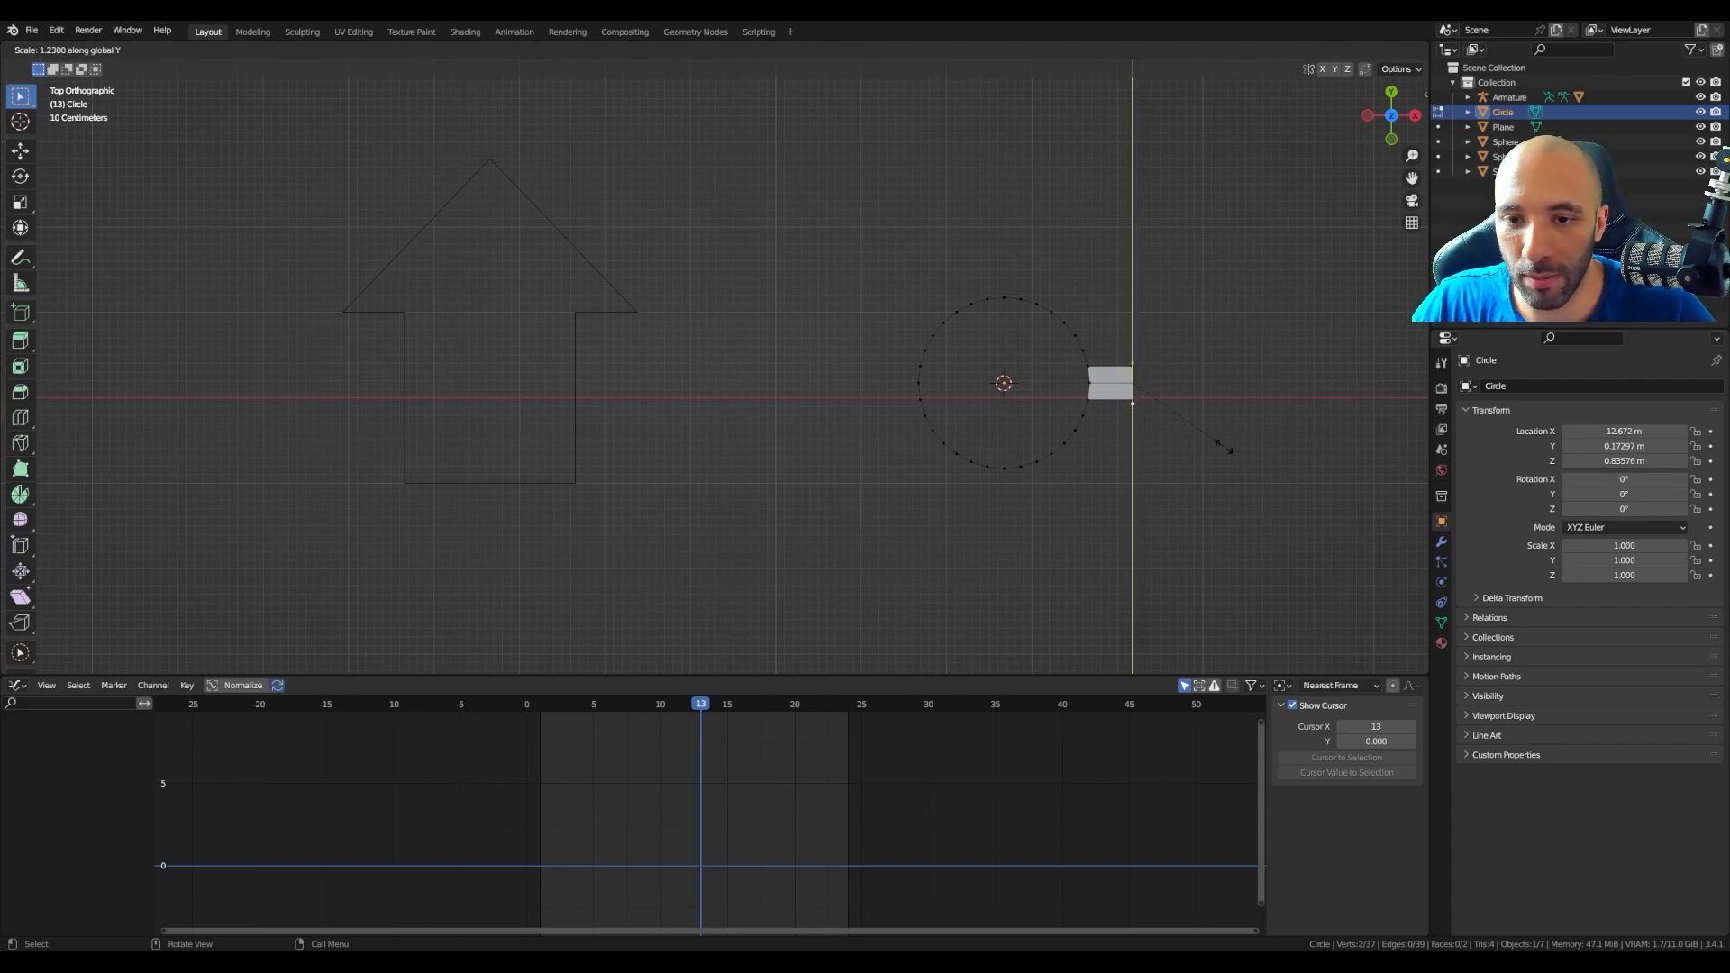
click(1258, 465)
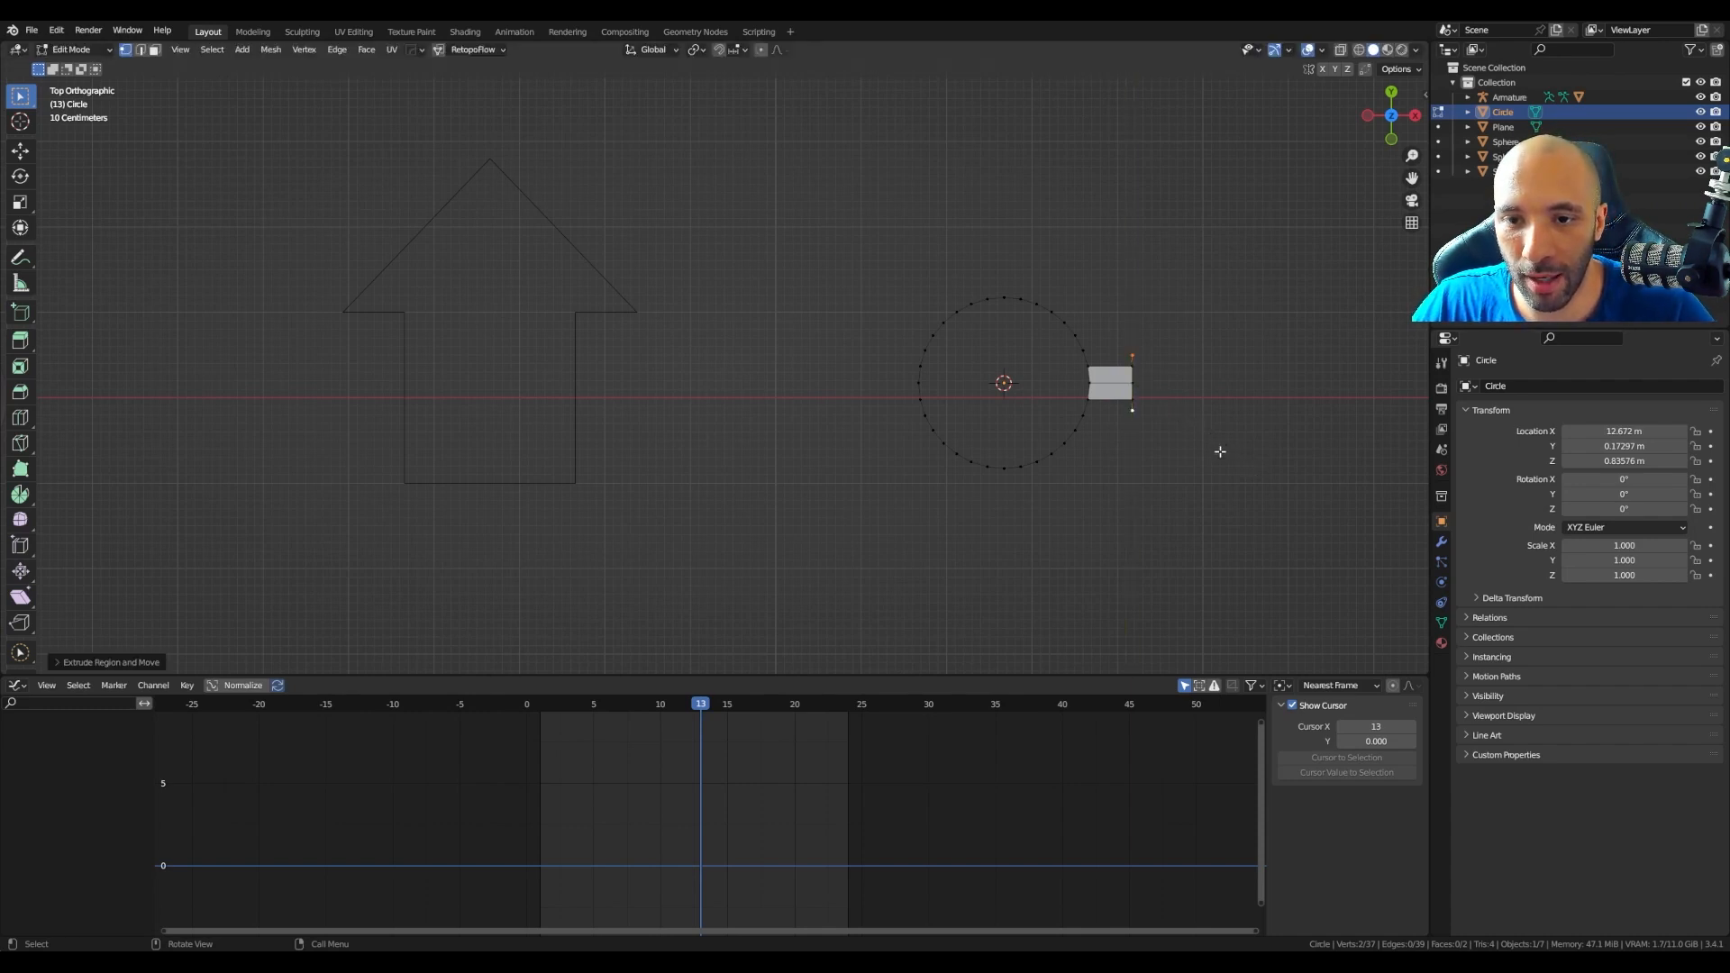
Step: Extrude the two shoulder vertices about 0.46 m outward along X and merge them at center into the pointer's tip
key(g)
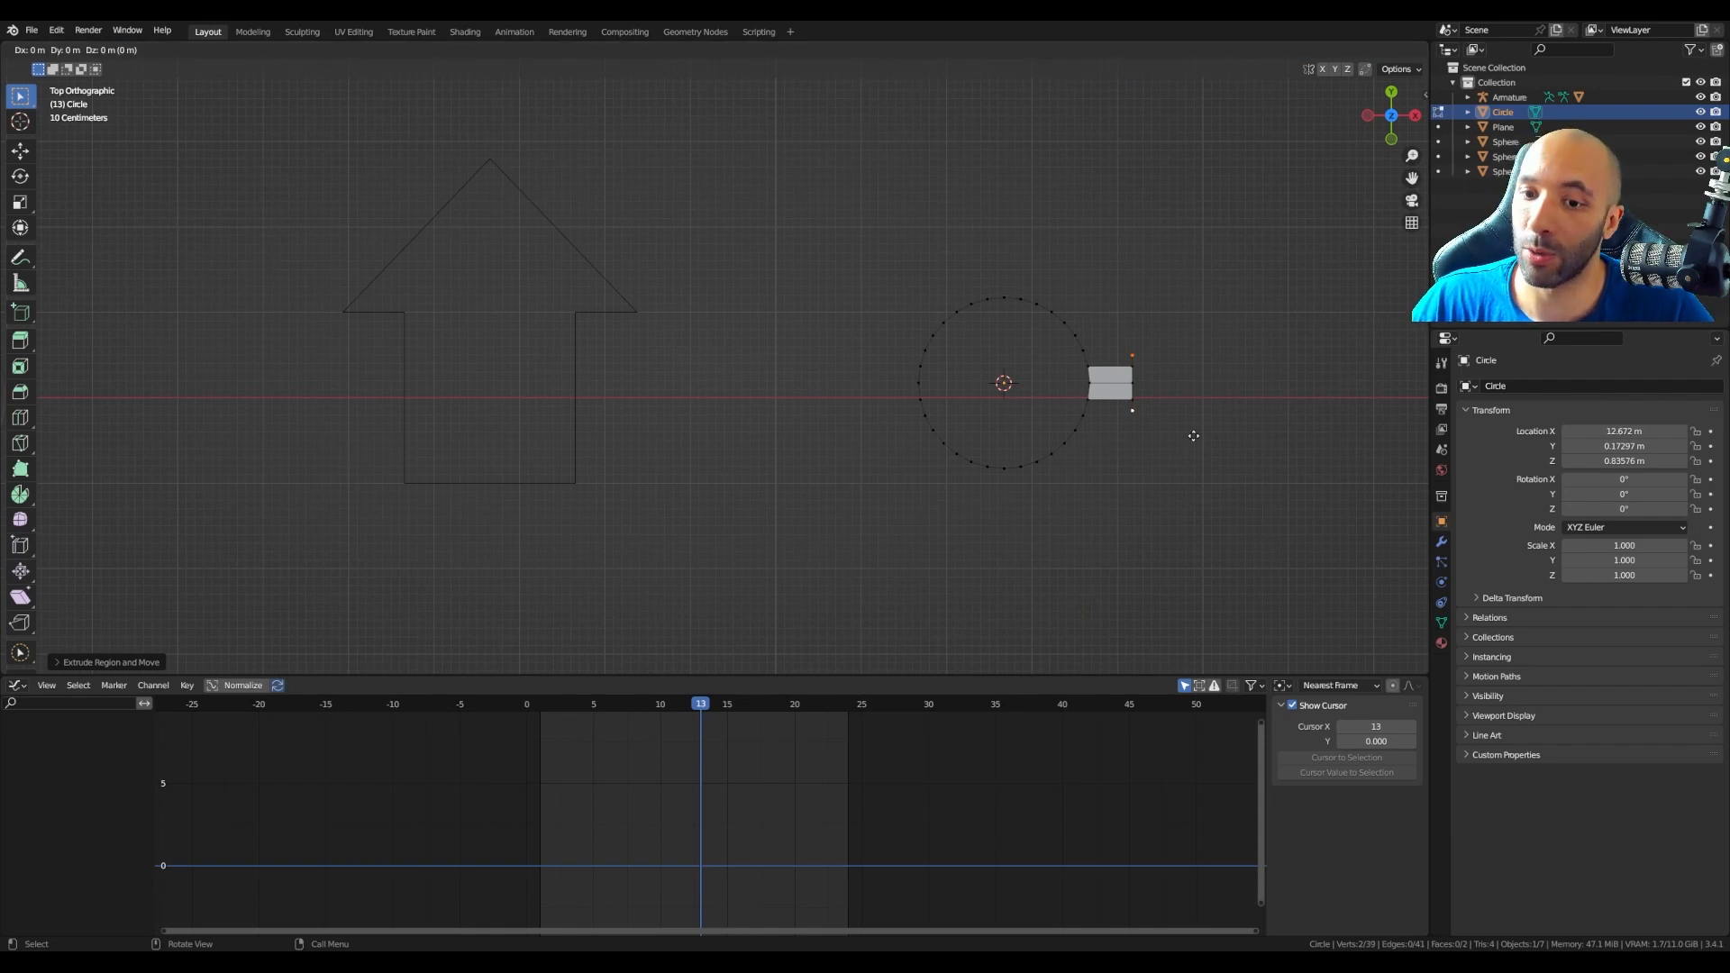
key(x)
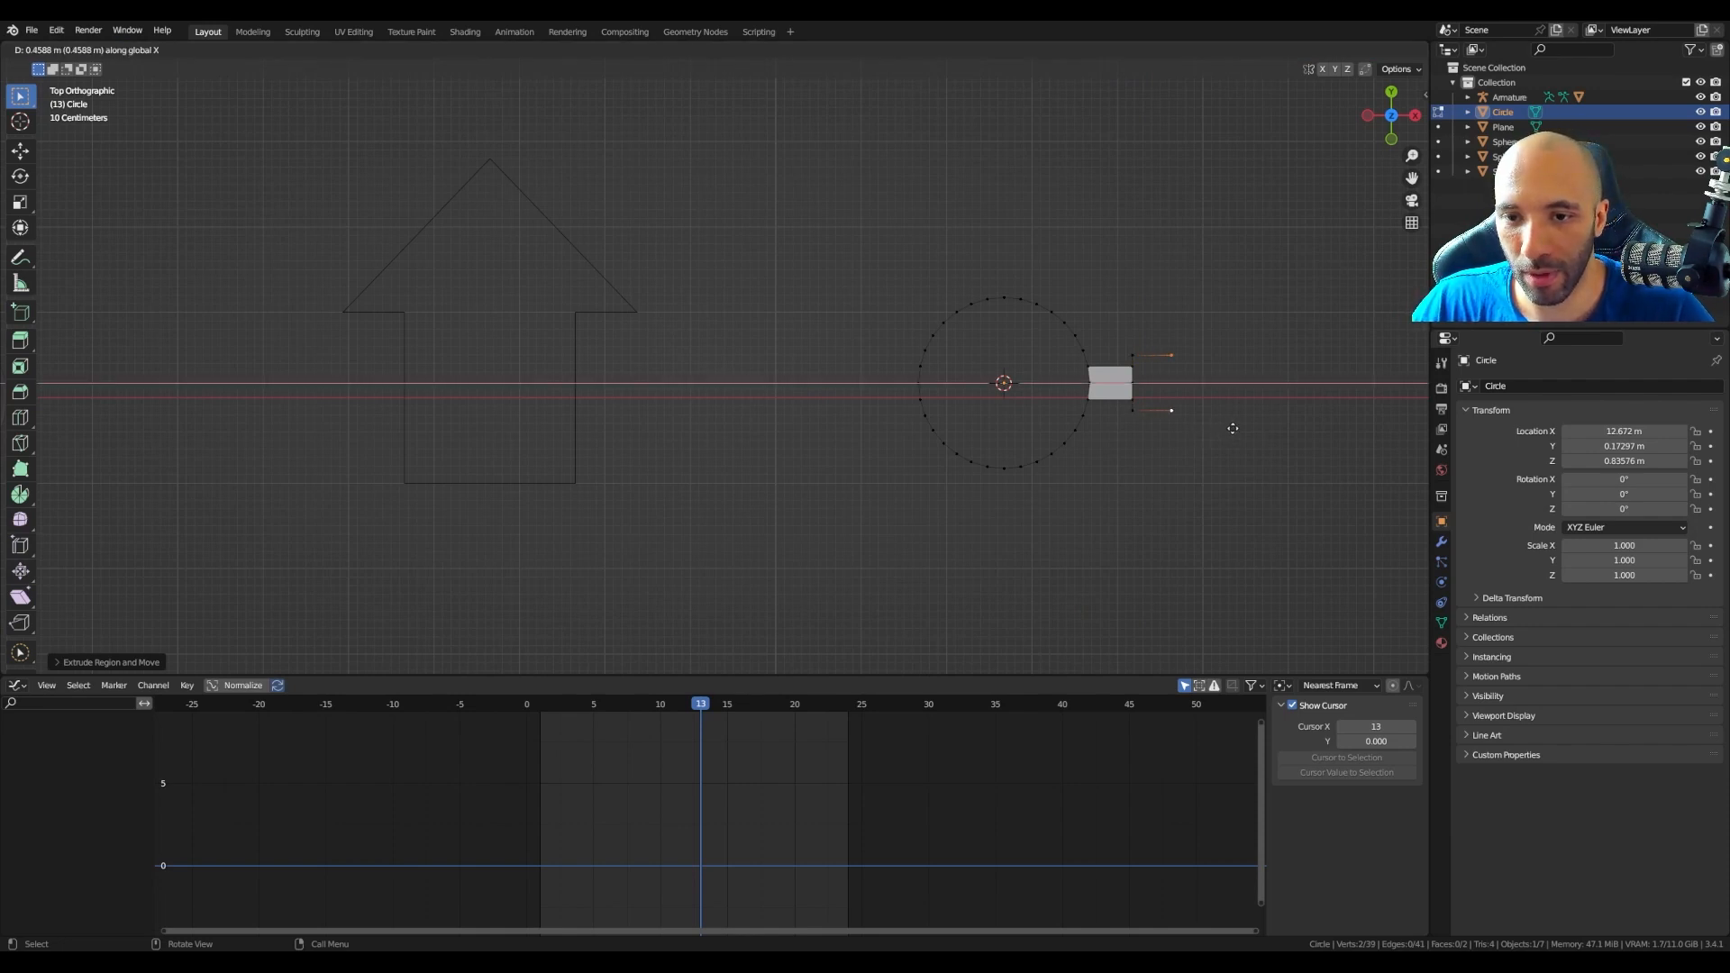
click(1232, 428)
key(m)
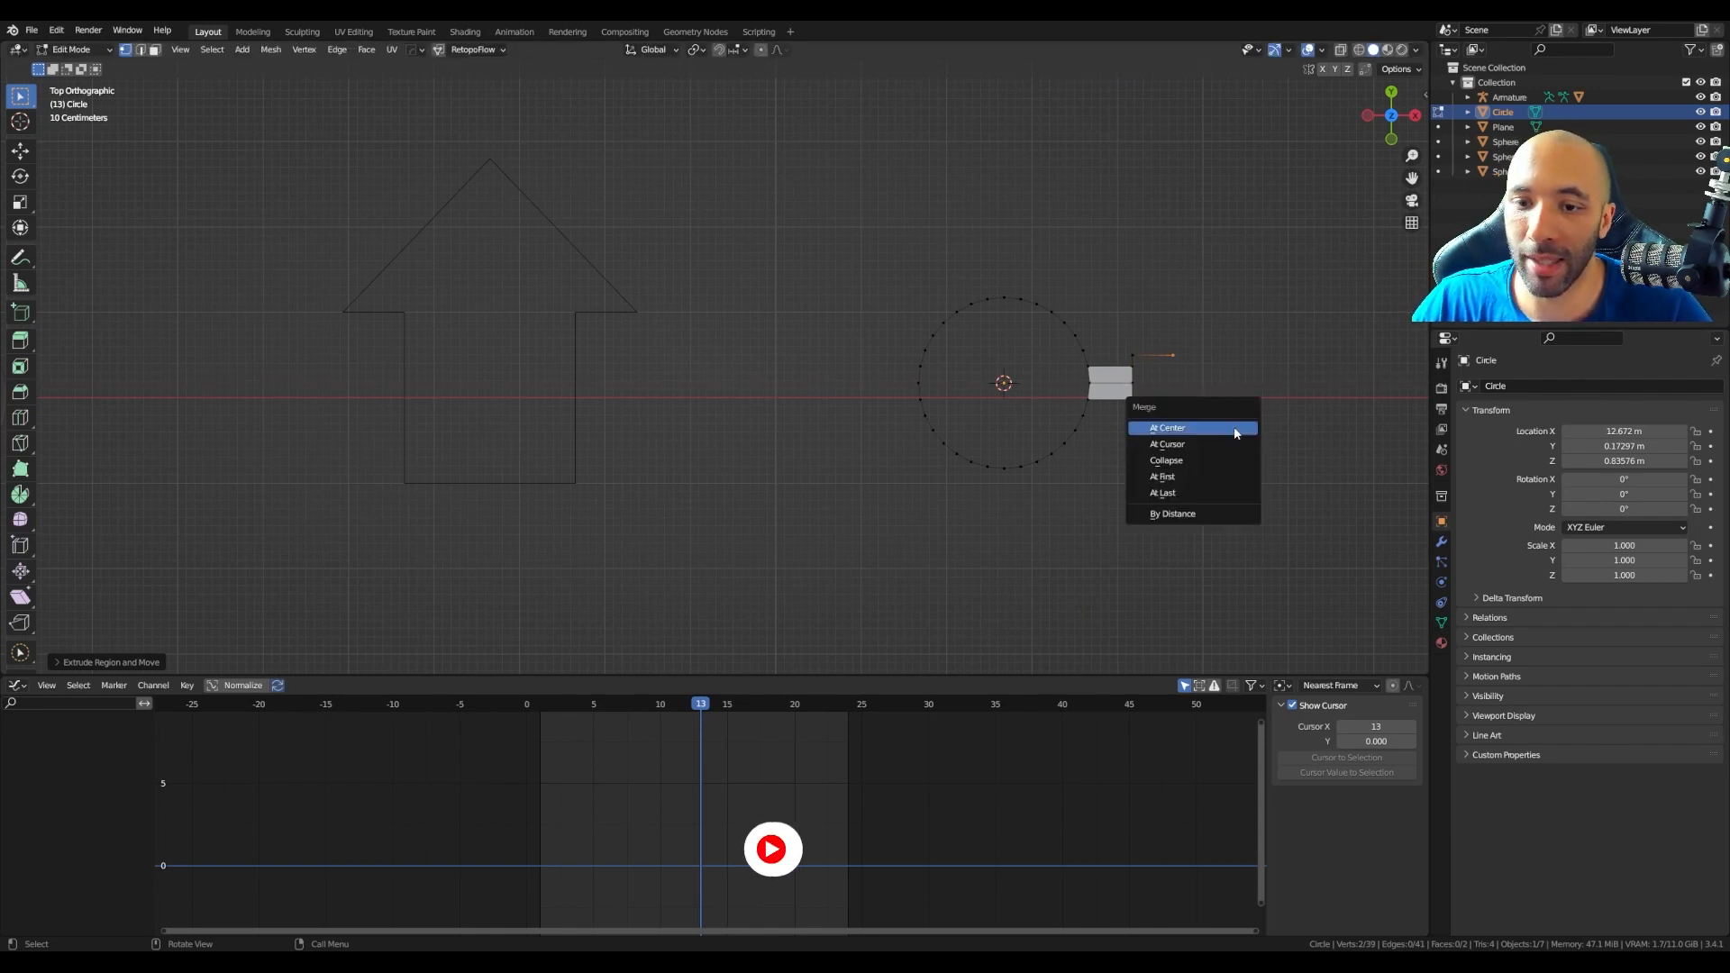
click(1234, 430)
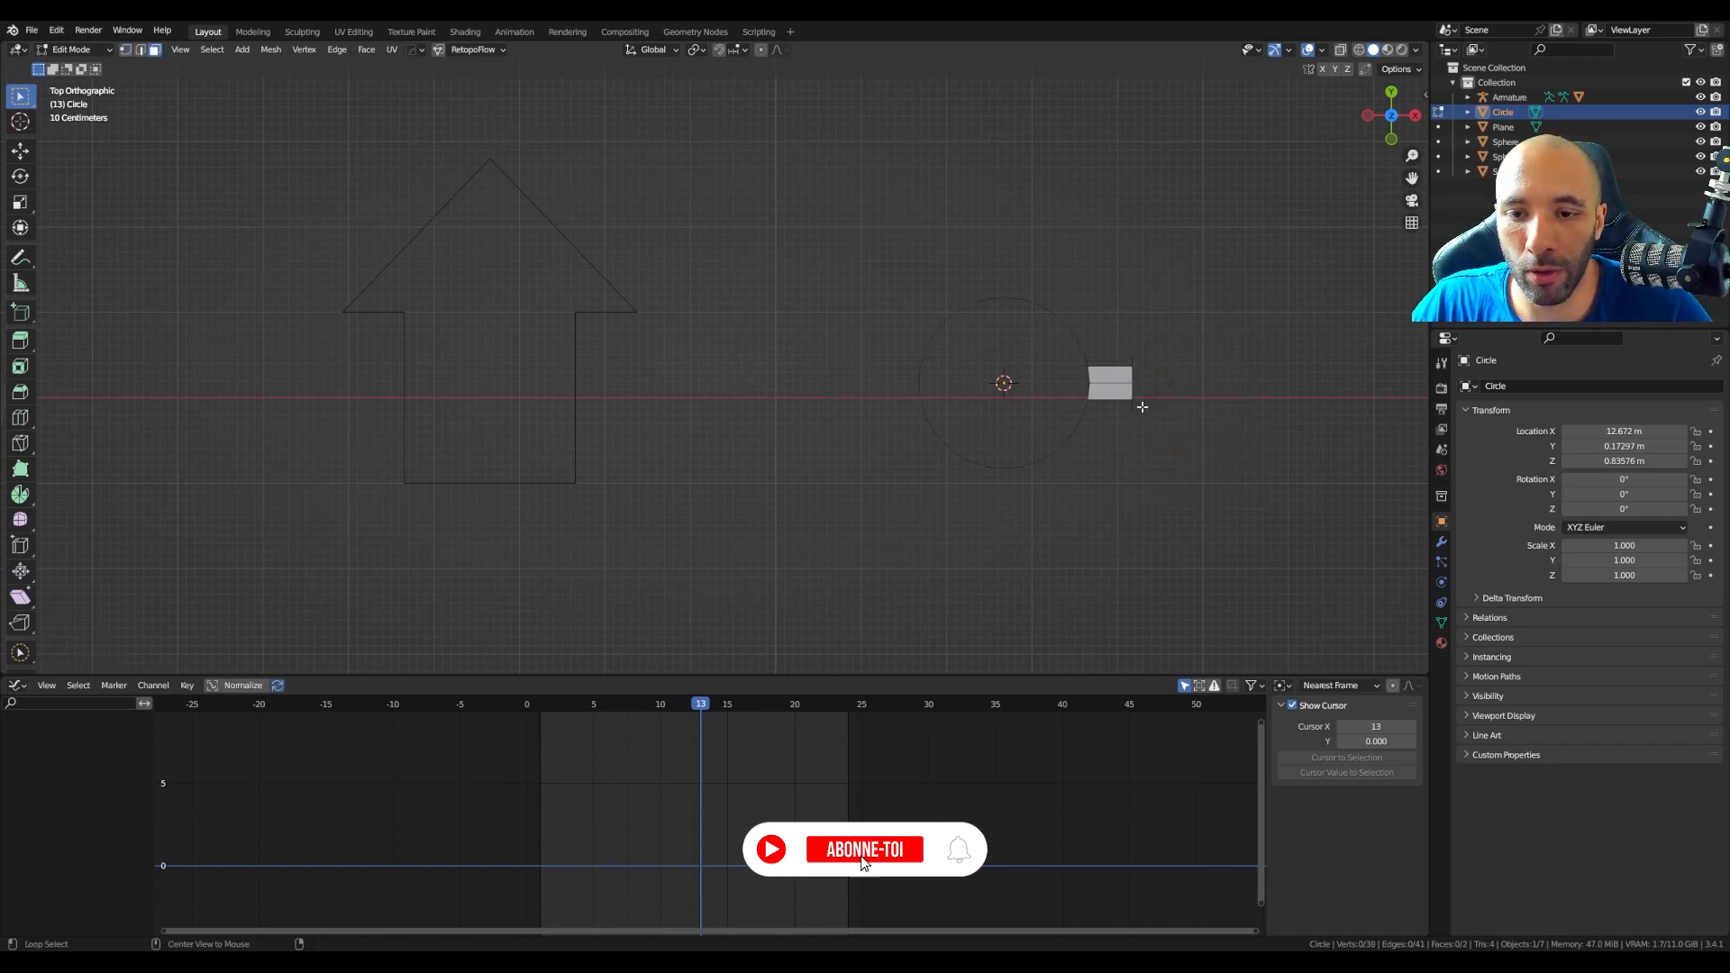
Step: Delete the two faces filling the circle's stub, keeping their edges
click(1114, 392)
shift+click(1116, 376)
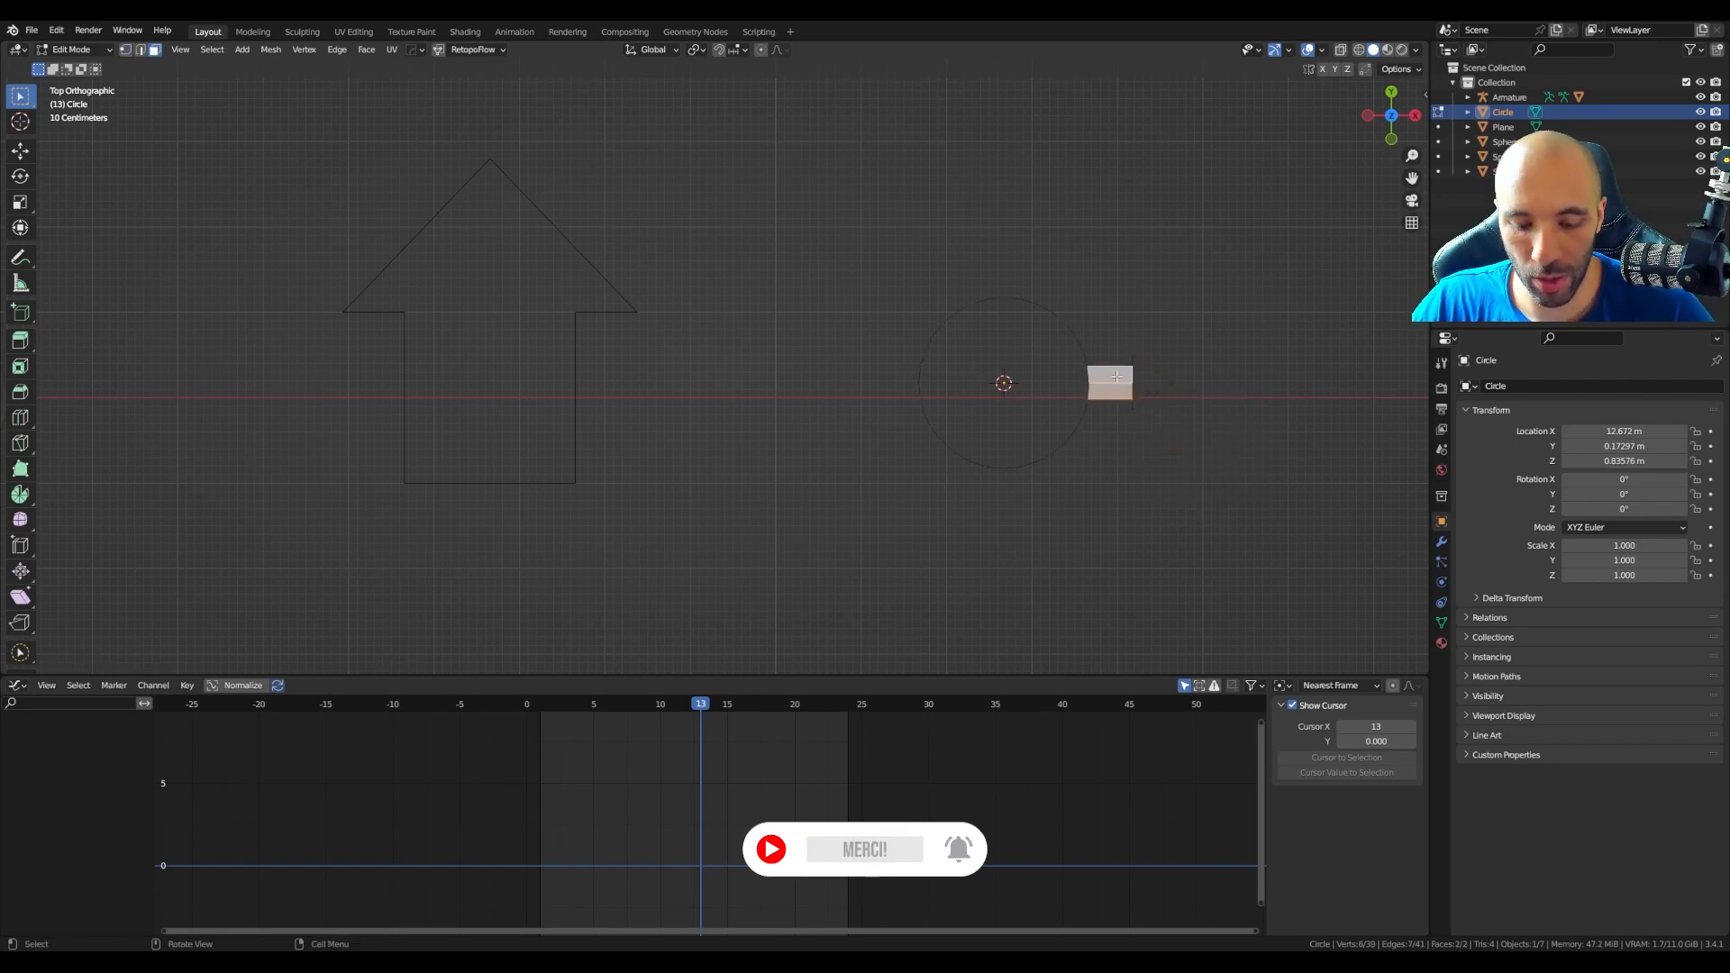
key(x)
click(1117, 377)
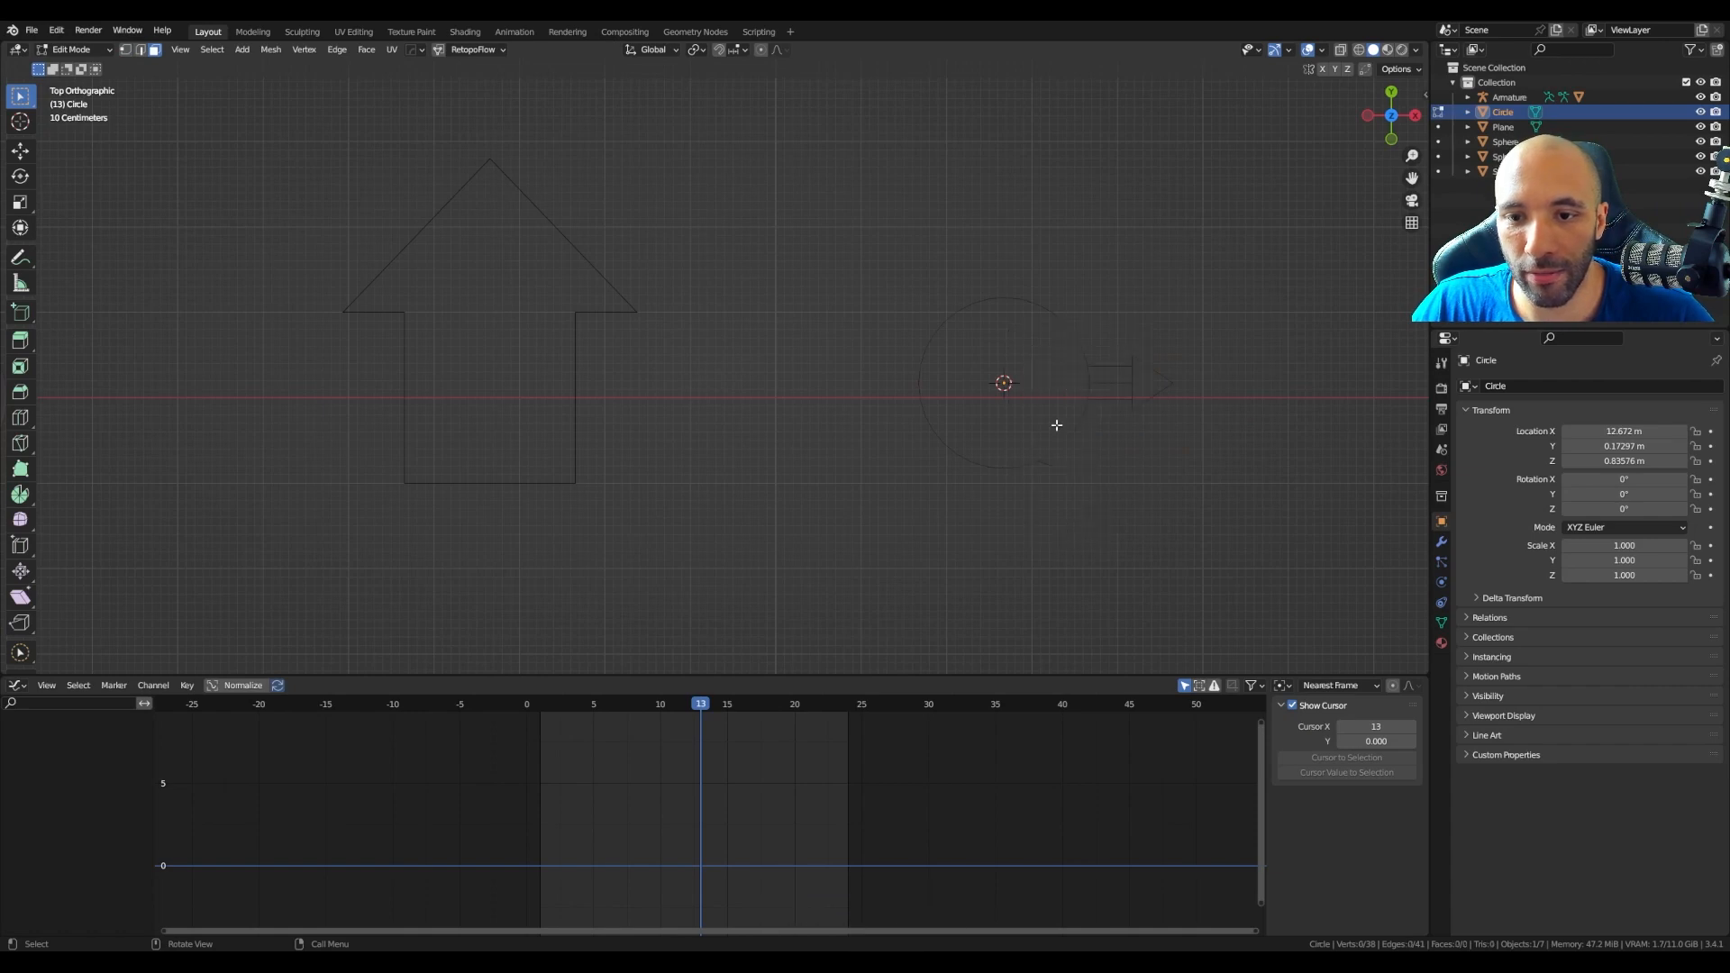
Step: Delete the stub's central lengthwise edge and the two edges separating the stub from the pointer's head
key(2)
scroll(1112, 382, up, 5)
click(1120, 383)
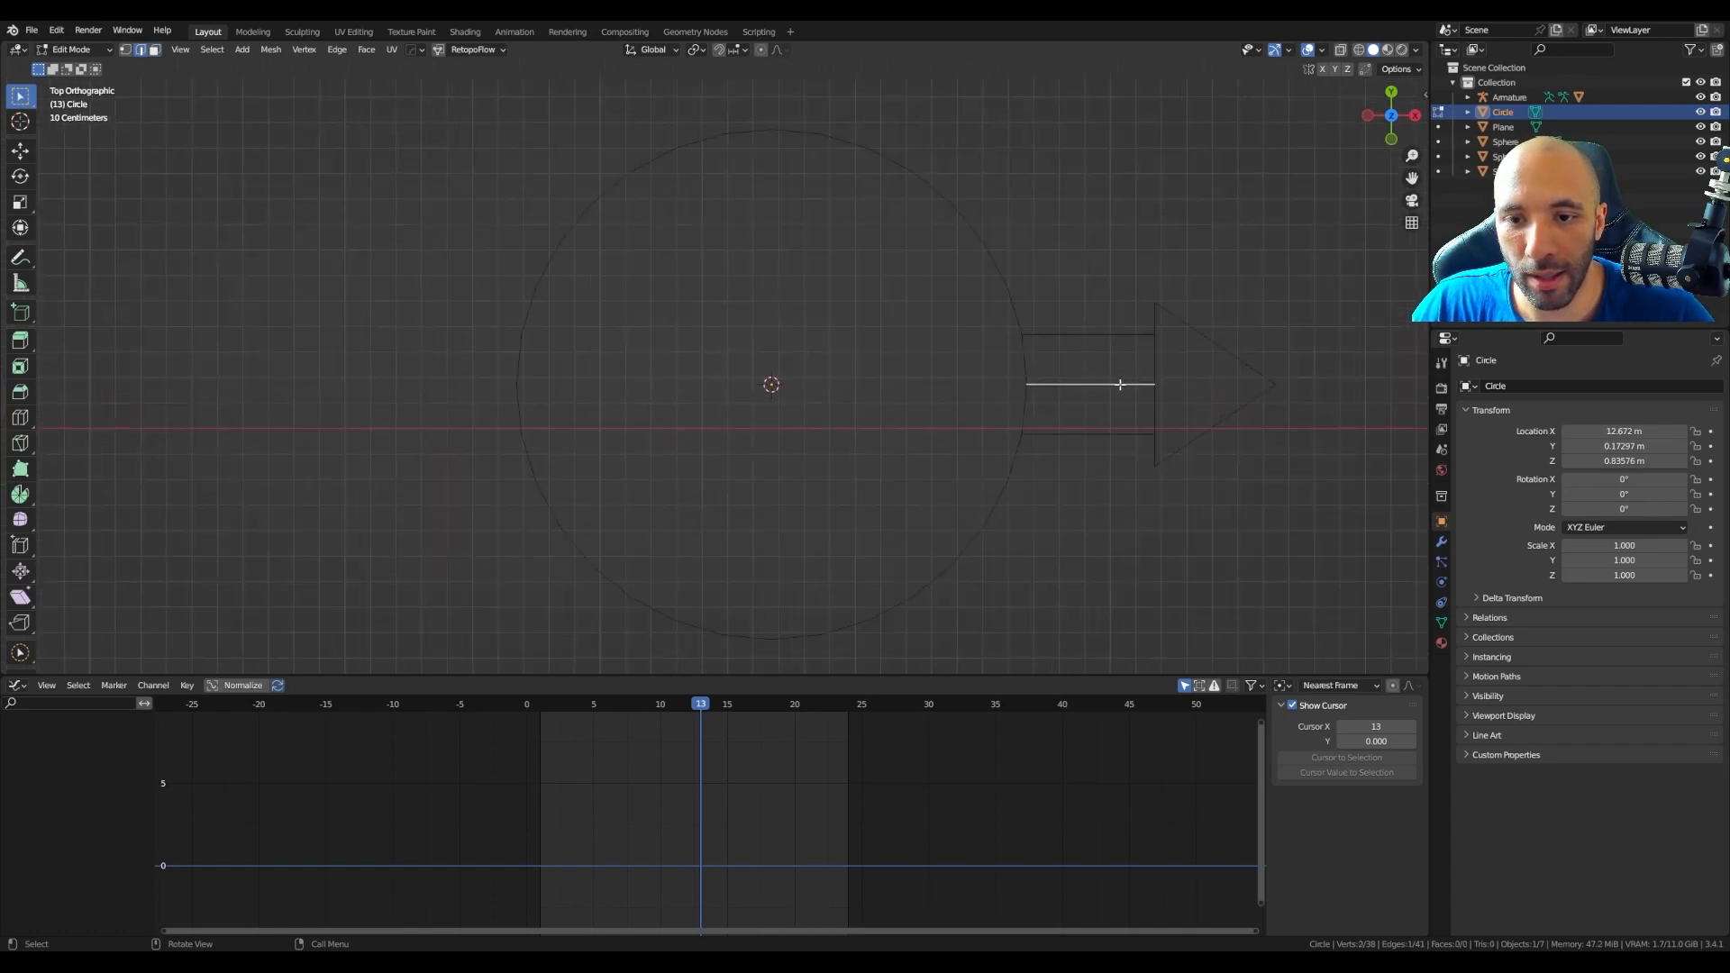
shift+click(1156, 369)
shift+click(1156, 407)
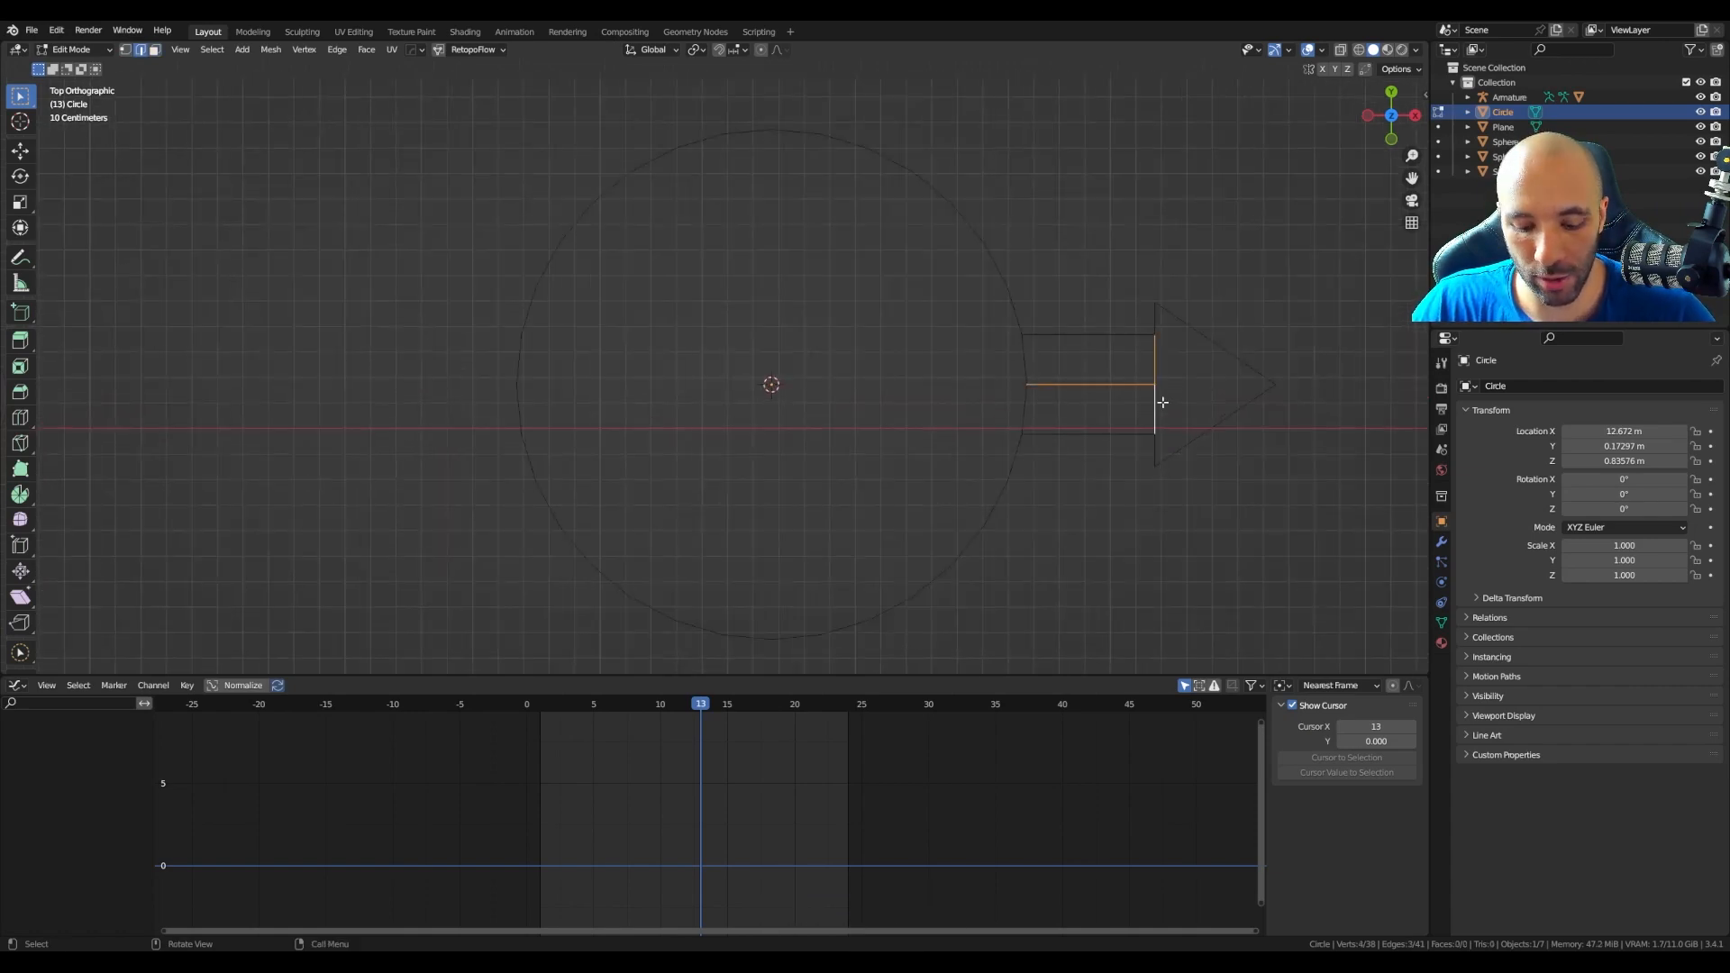
key(x)
click(1117, 353)
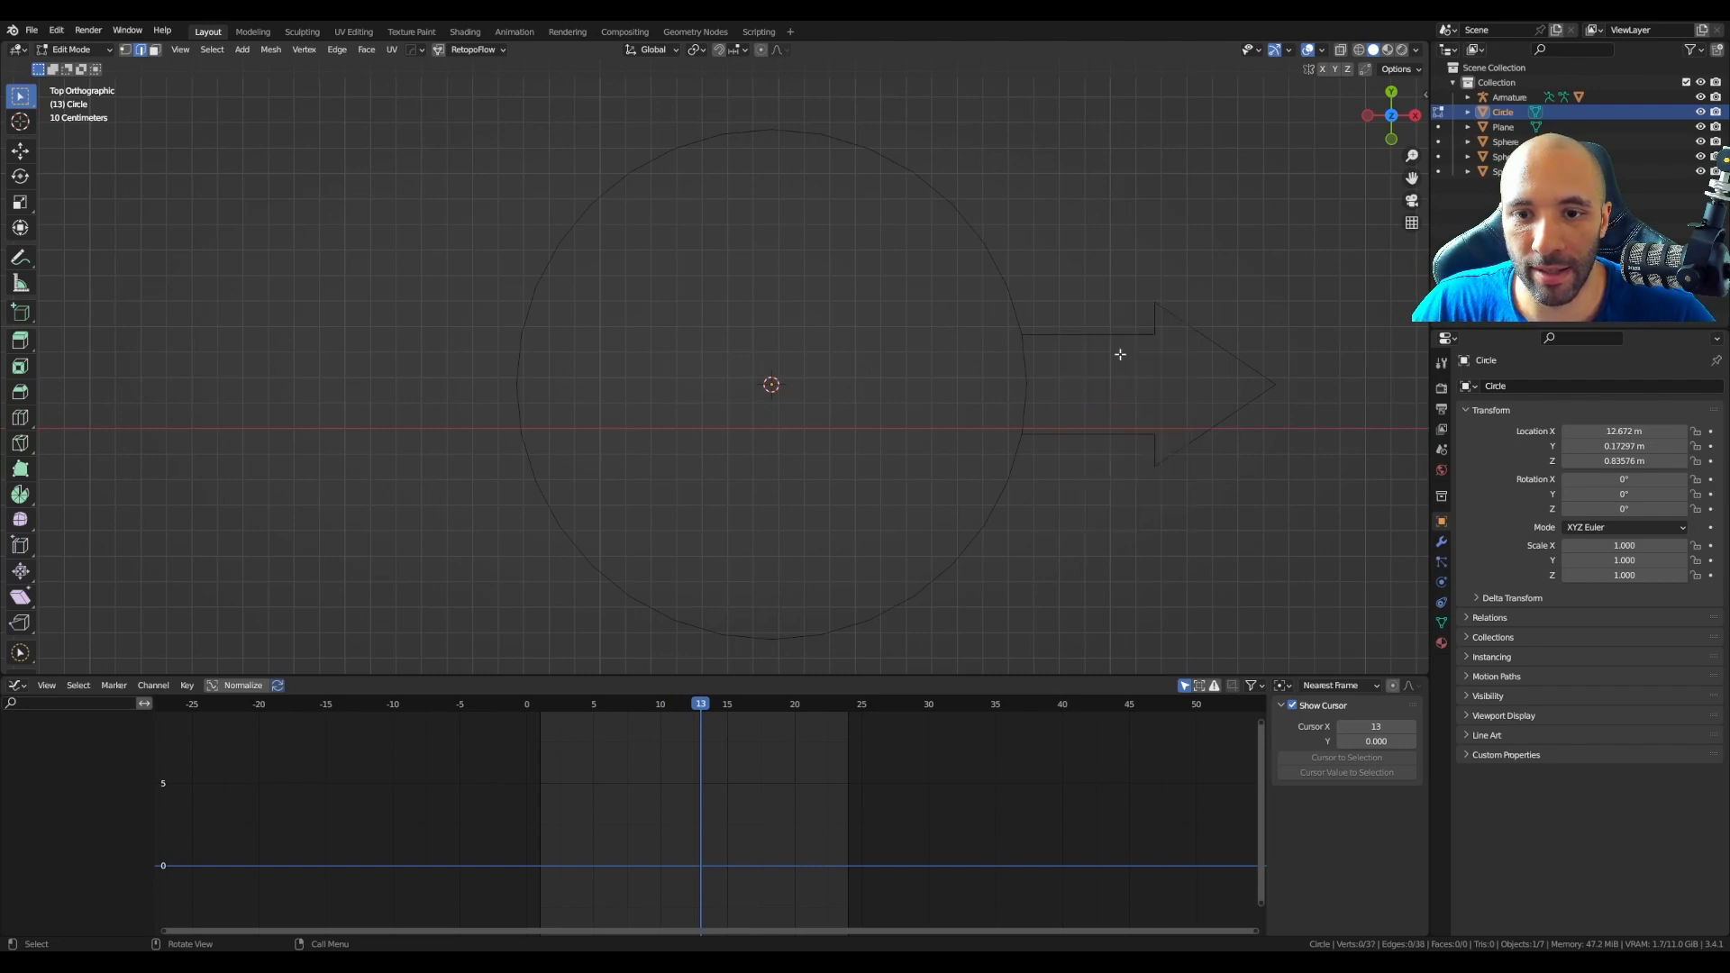
Step: Delete the two circle edges that close off the stub's base on the +X side
scroll(1100, 351, down, 2)
click(1047, 358)
shift+click(1047, 392)
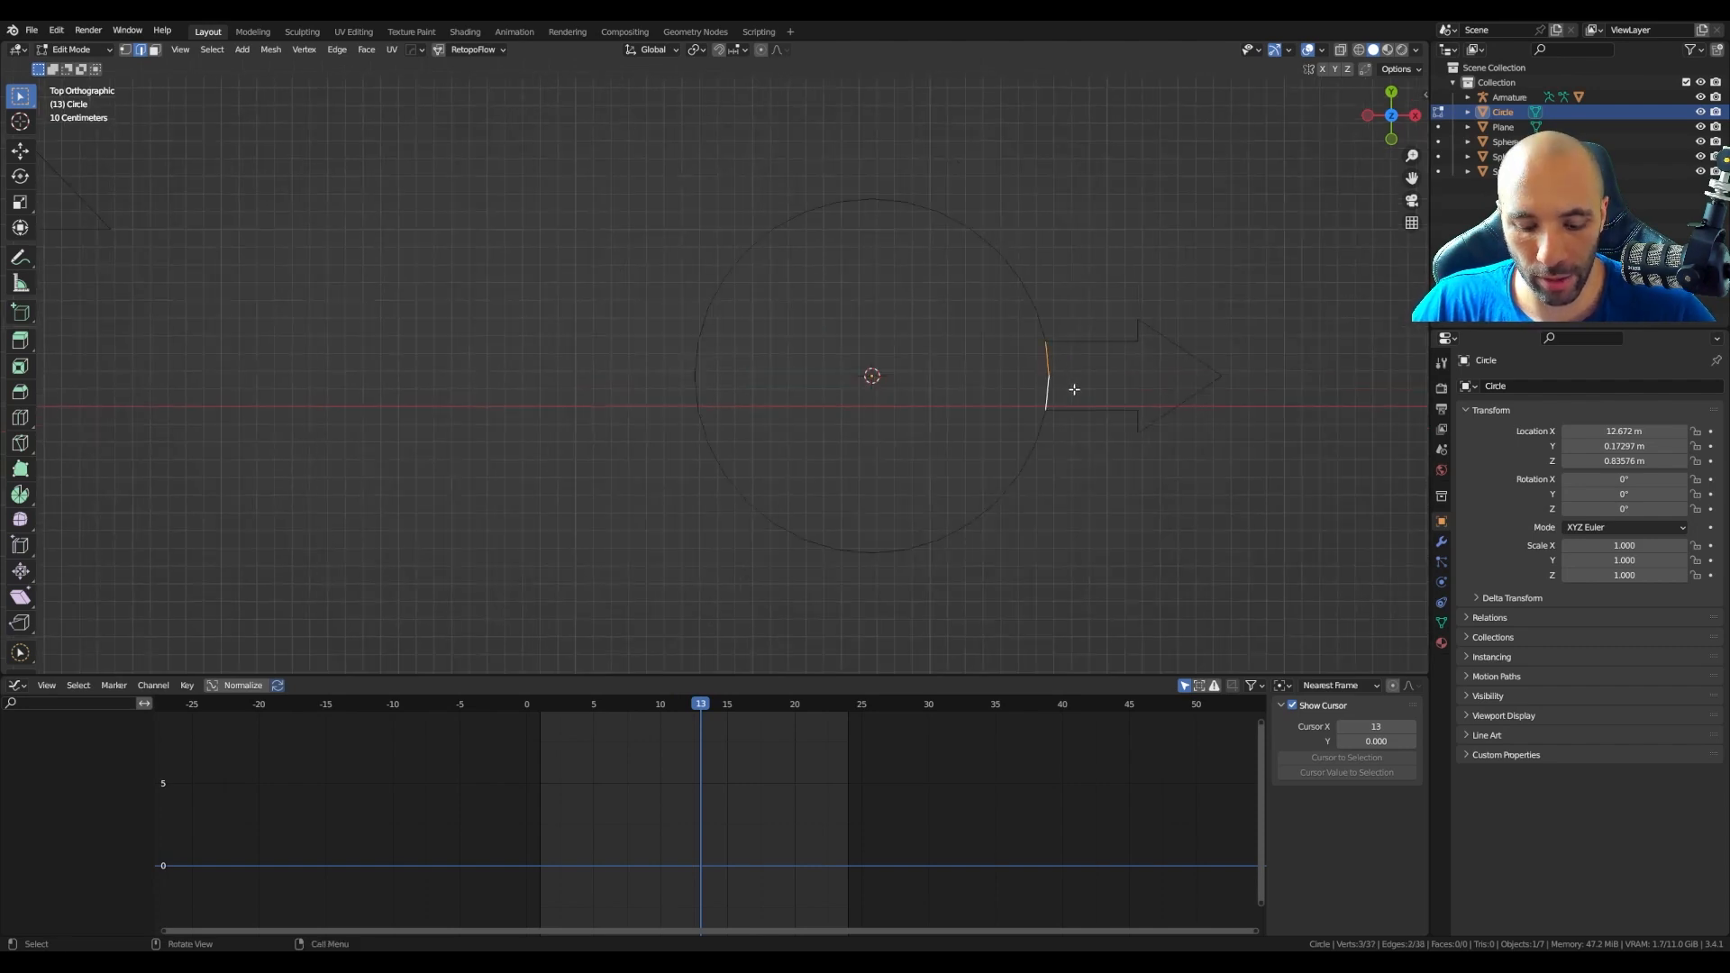
key(x)
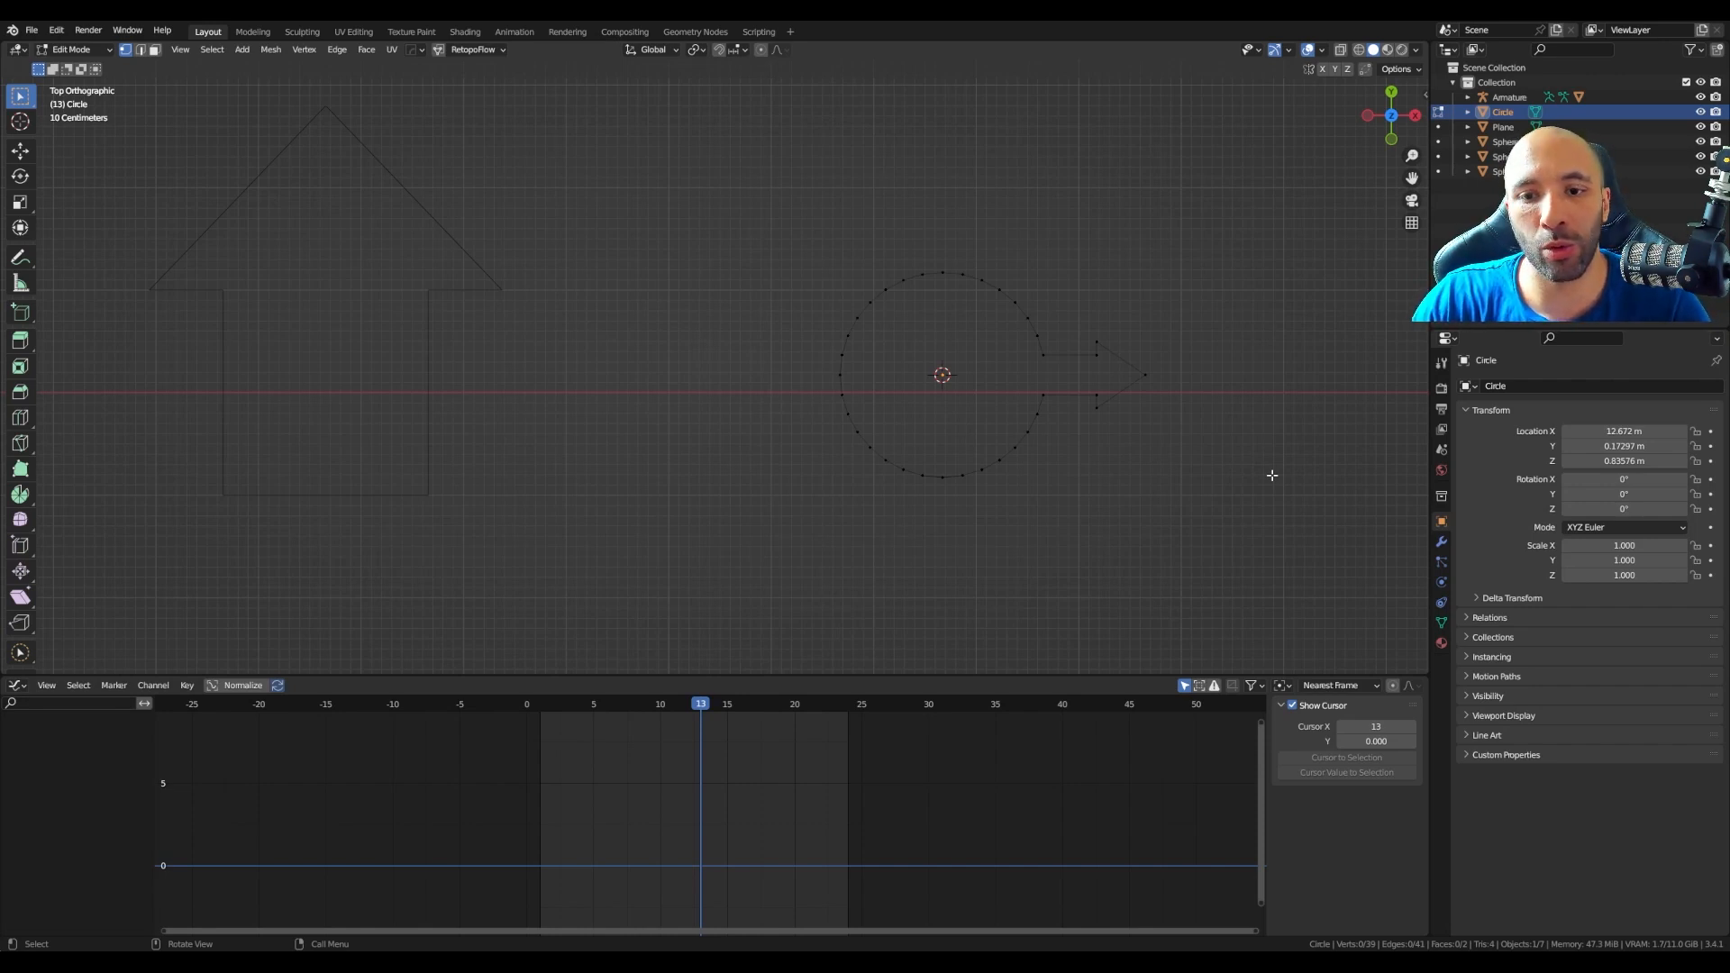
Step: Move the pointer's head about 0.22 m toward the circle along X to shorten the stub
drag(1073, 312, 1199, 452)
key(g)
key(x)
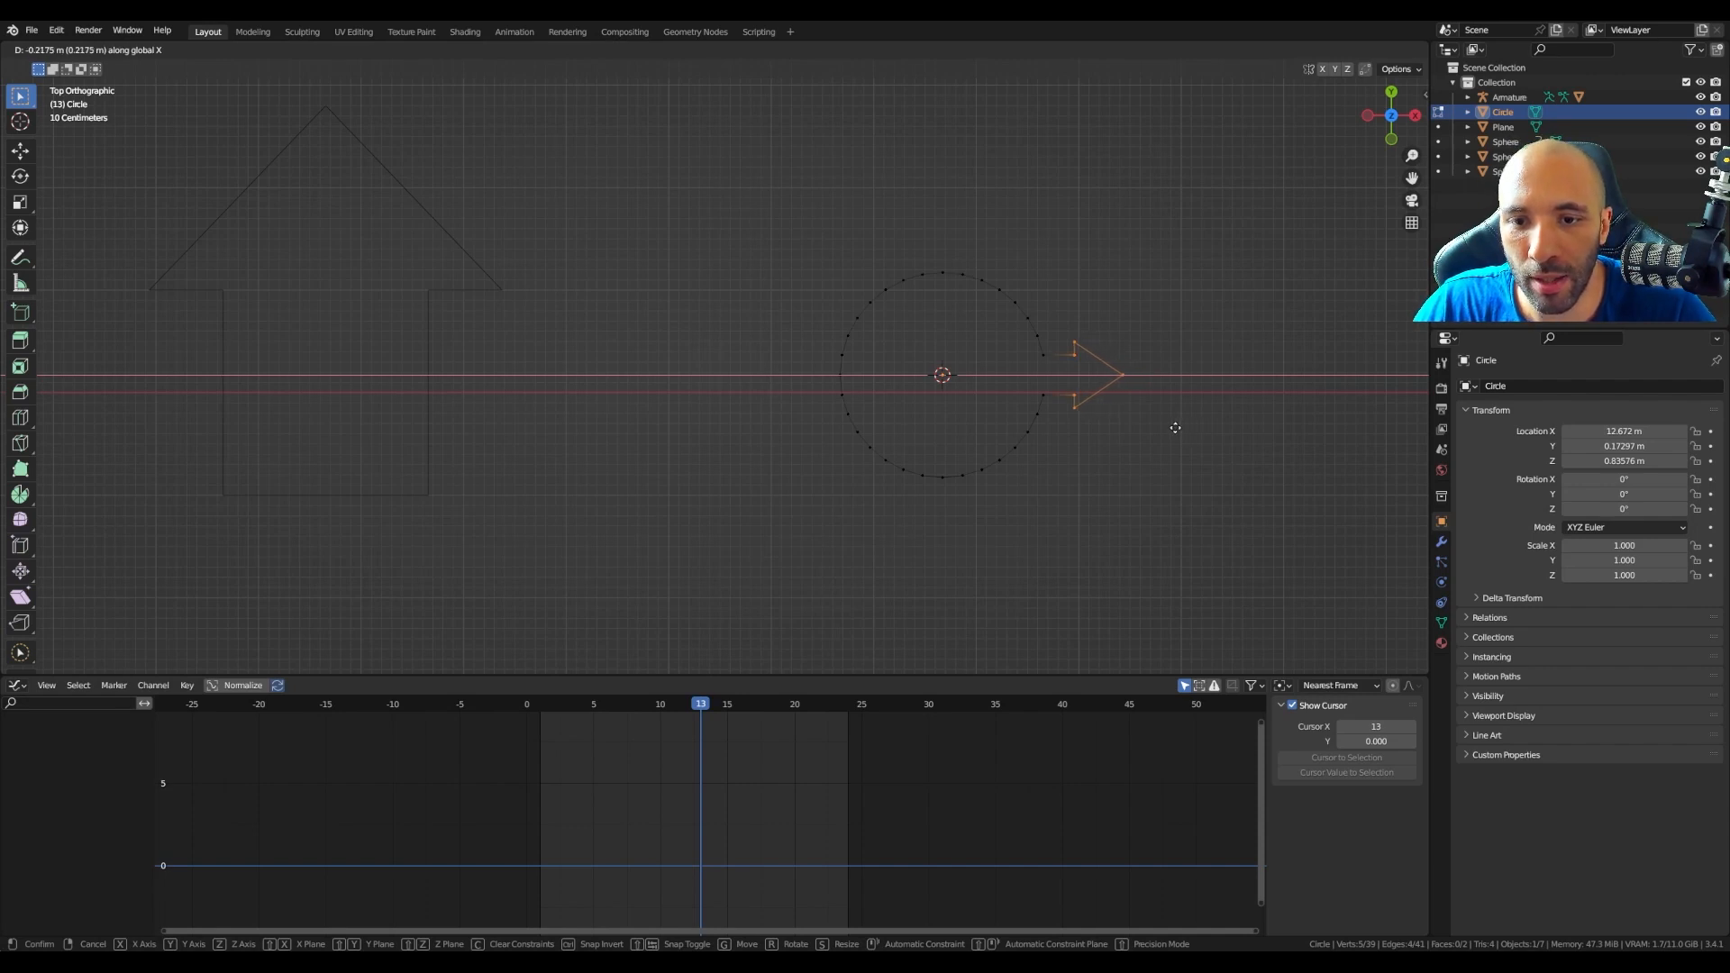
click(1175, 428)
Step: Delete the circle's outermost vertices on the +Y, -Y and -X sides to make openings for more pointers
click(942, 273)
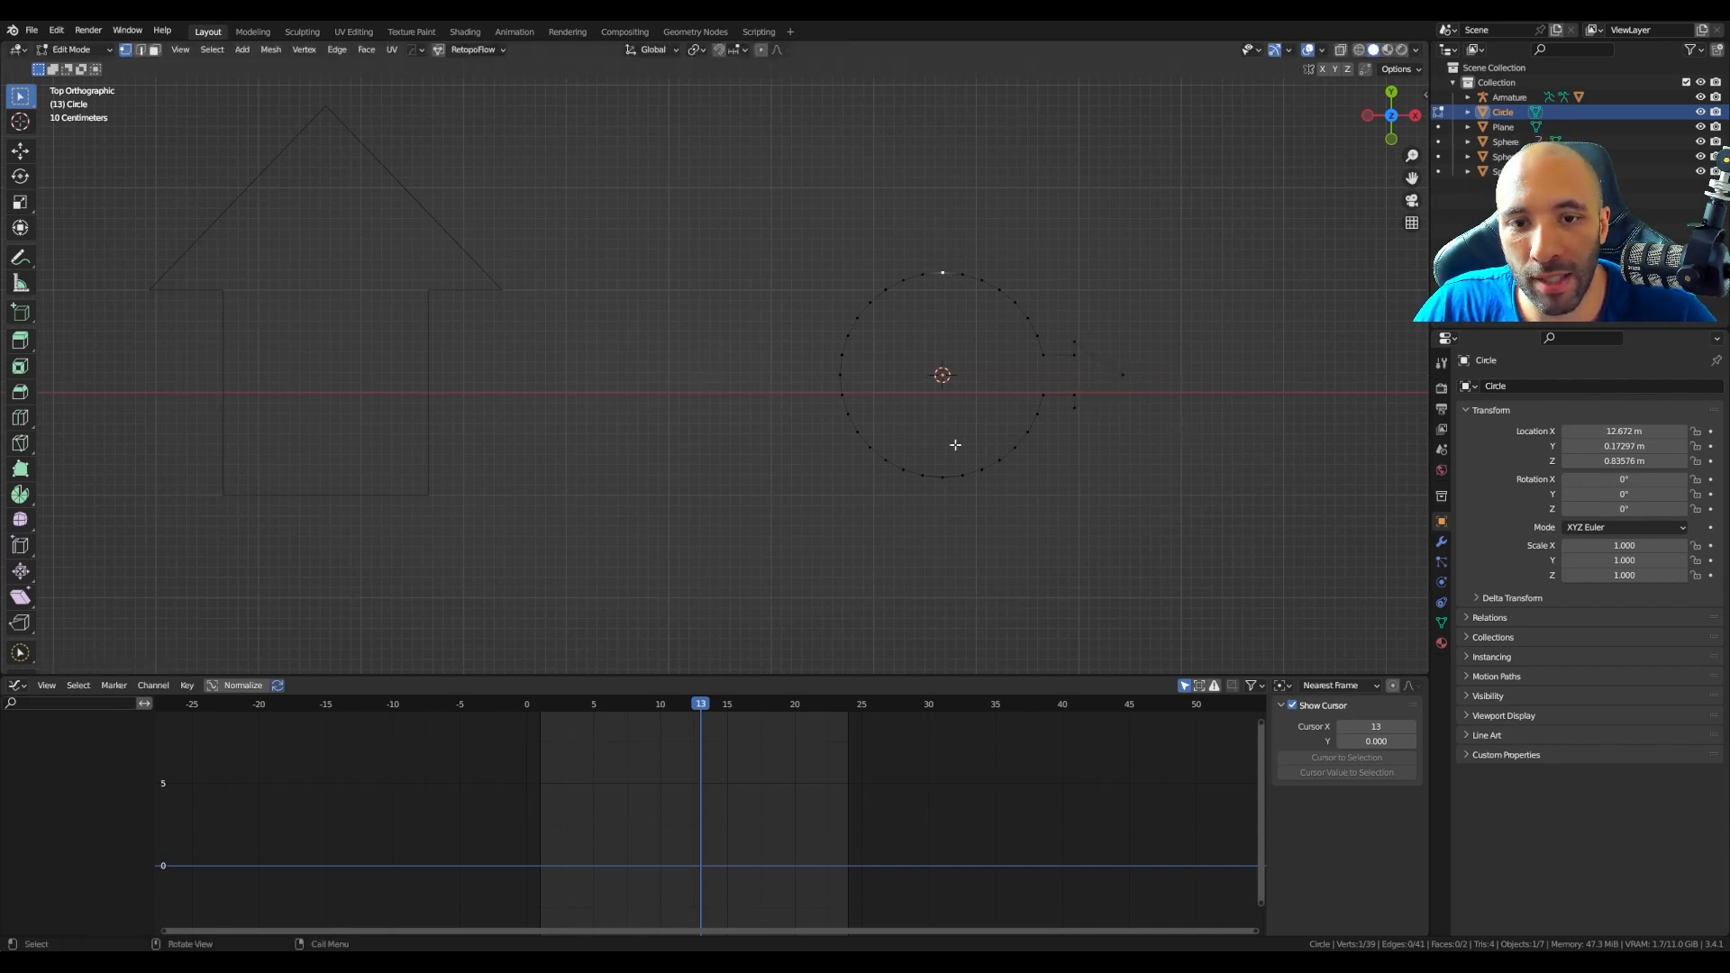
shift+click(943, 477)
shift+click(840, 377)
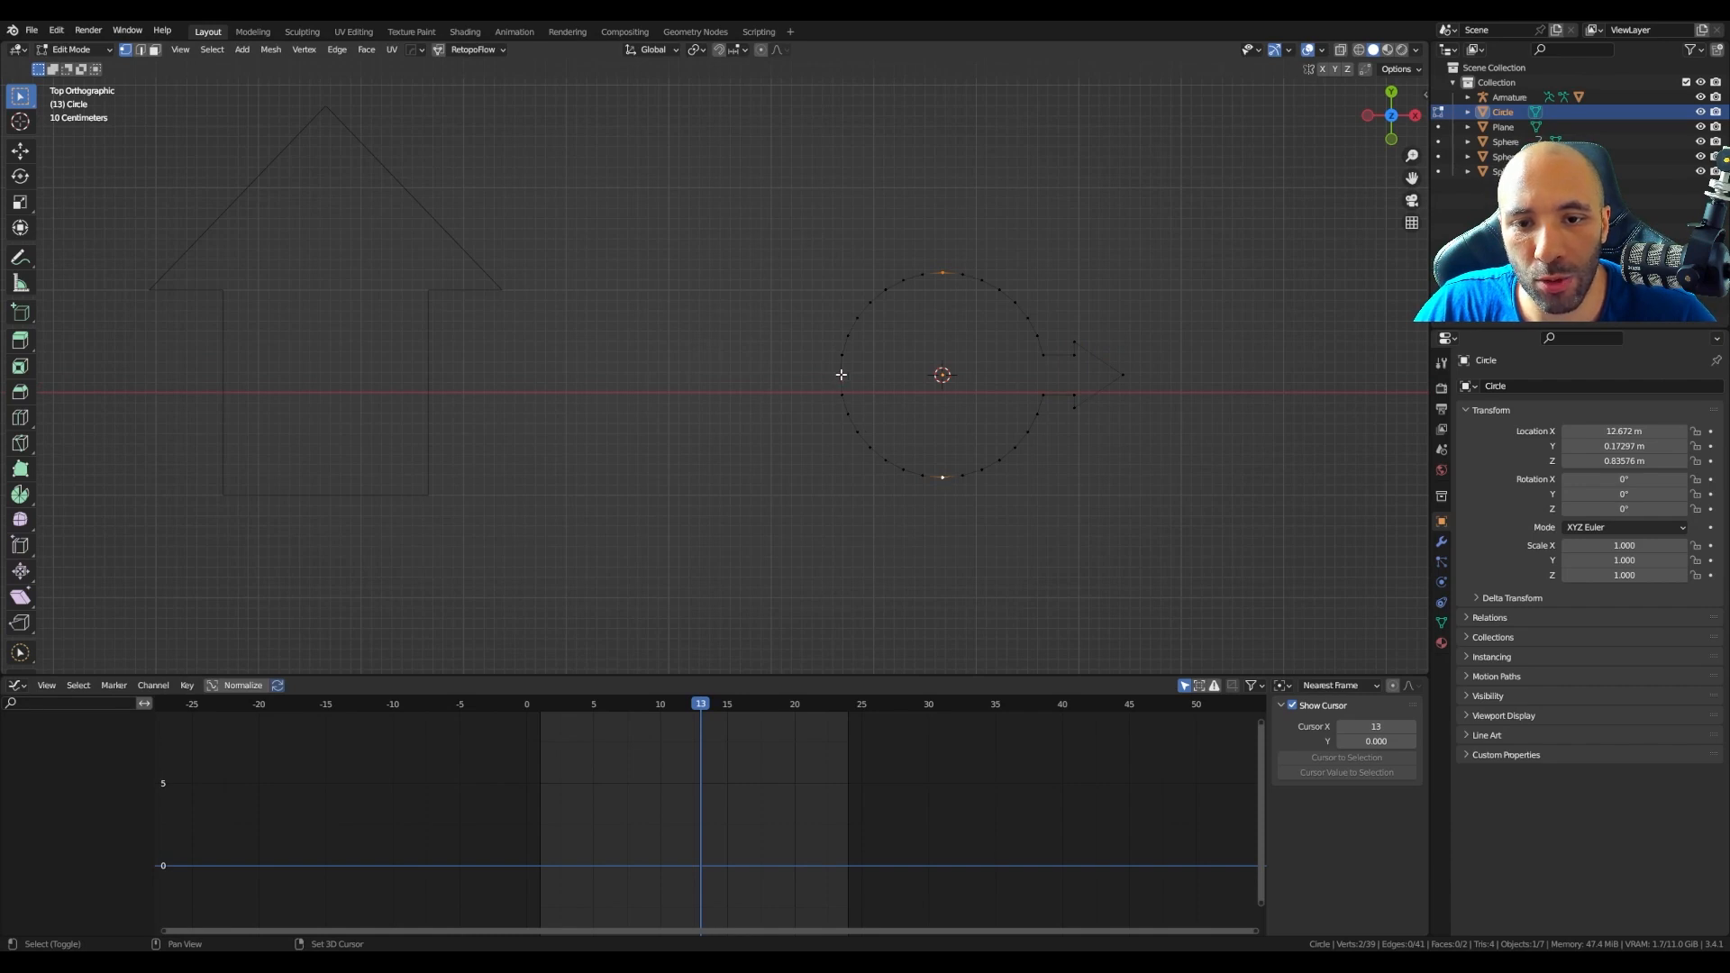
key(x)
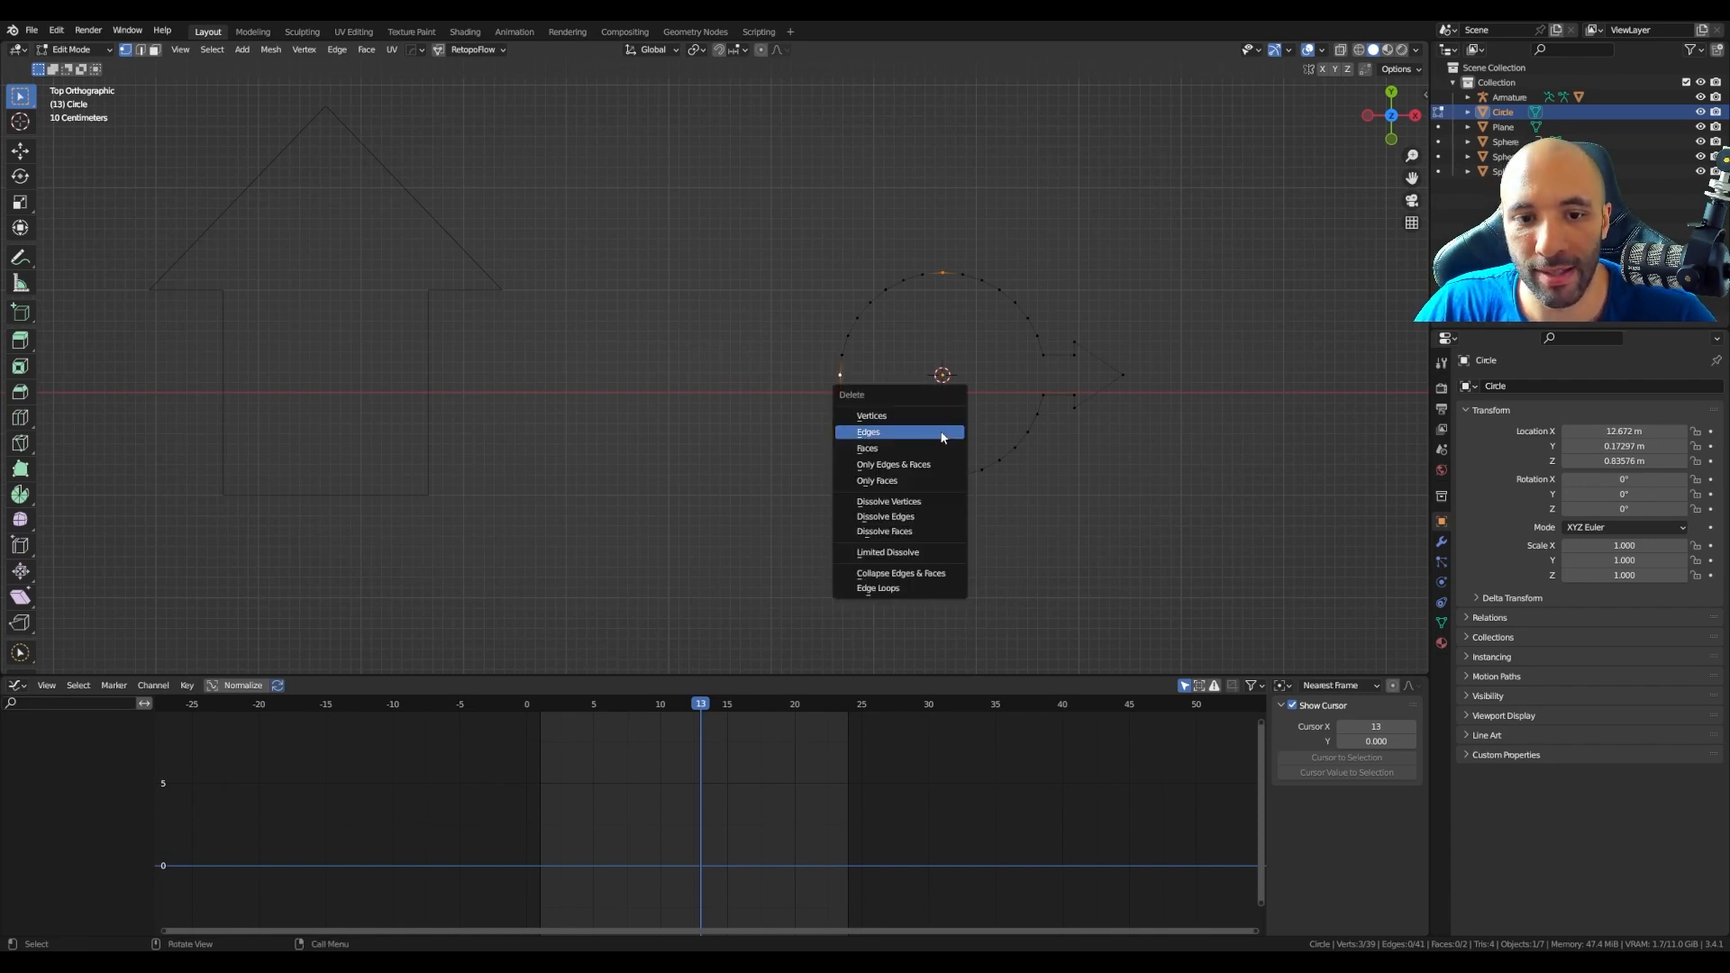
click(938, 417)
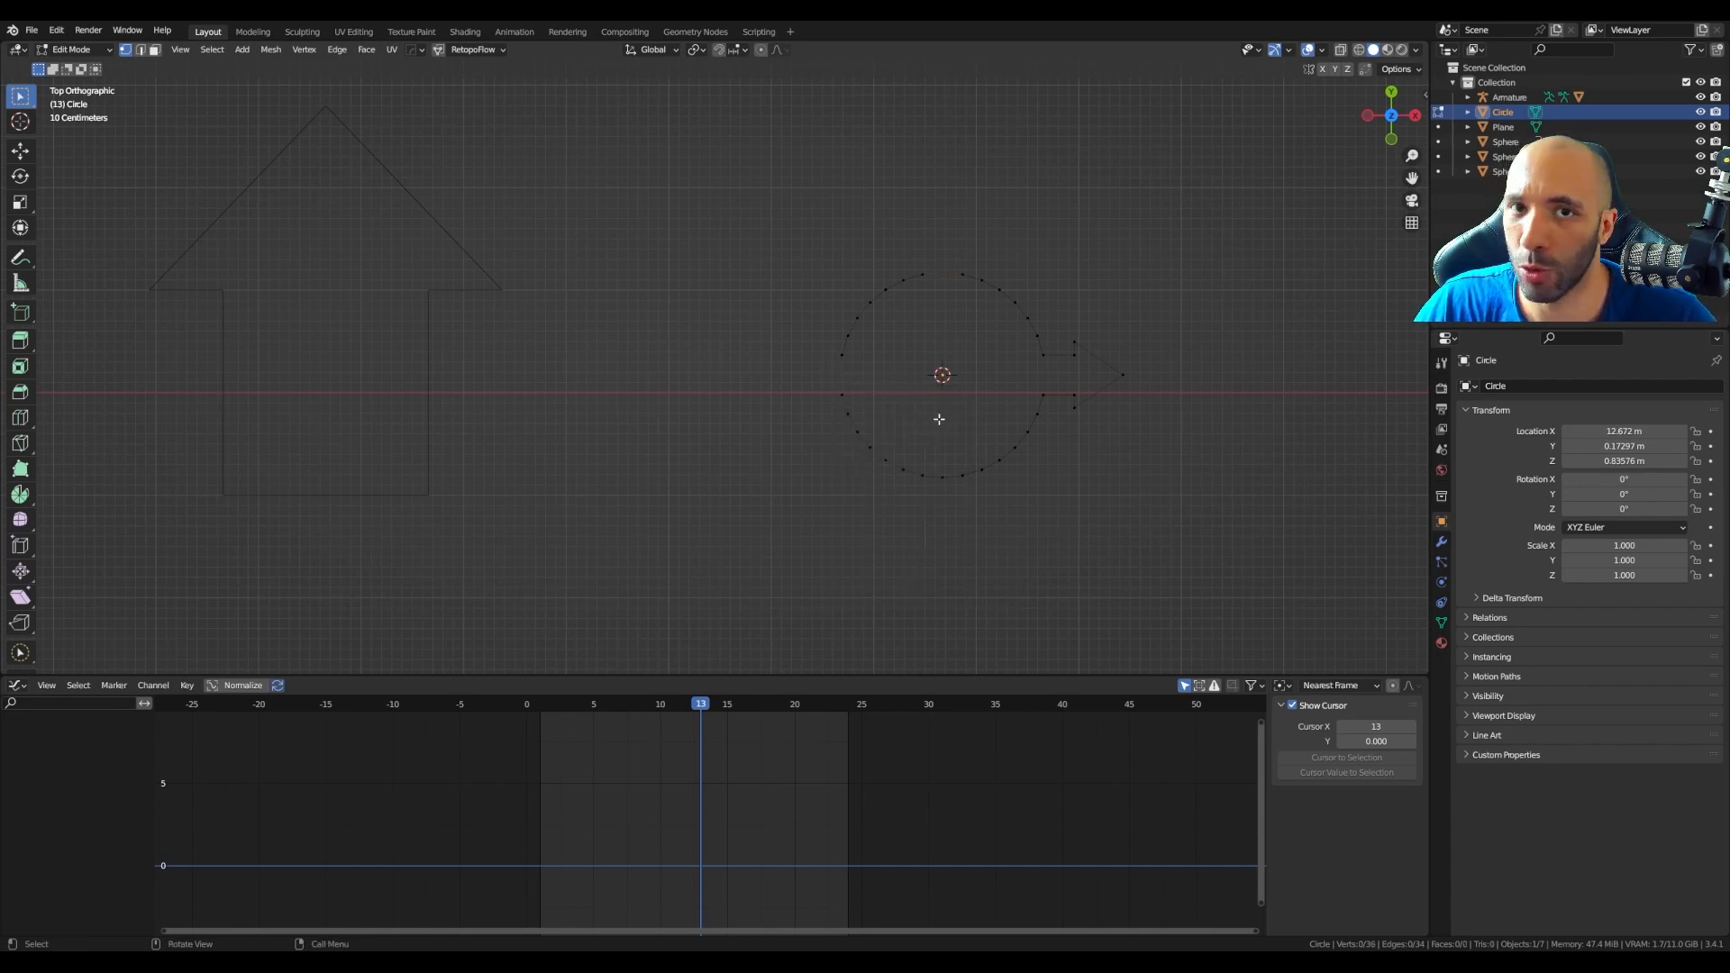
Step: Select all outline vertices of the +X pointer, including its base on the circle, and set the pivot point to 3D Cursor
click(1042, 356)
shift+click(1074, 355)
shift+click(1075, 343)
shift+click(1120, 379)
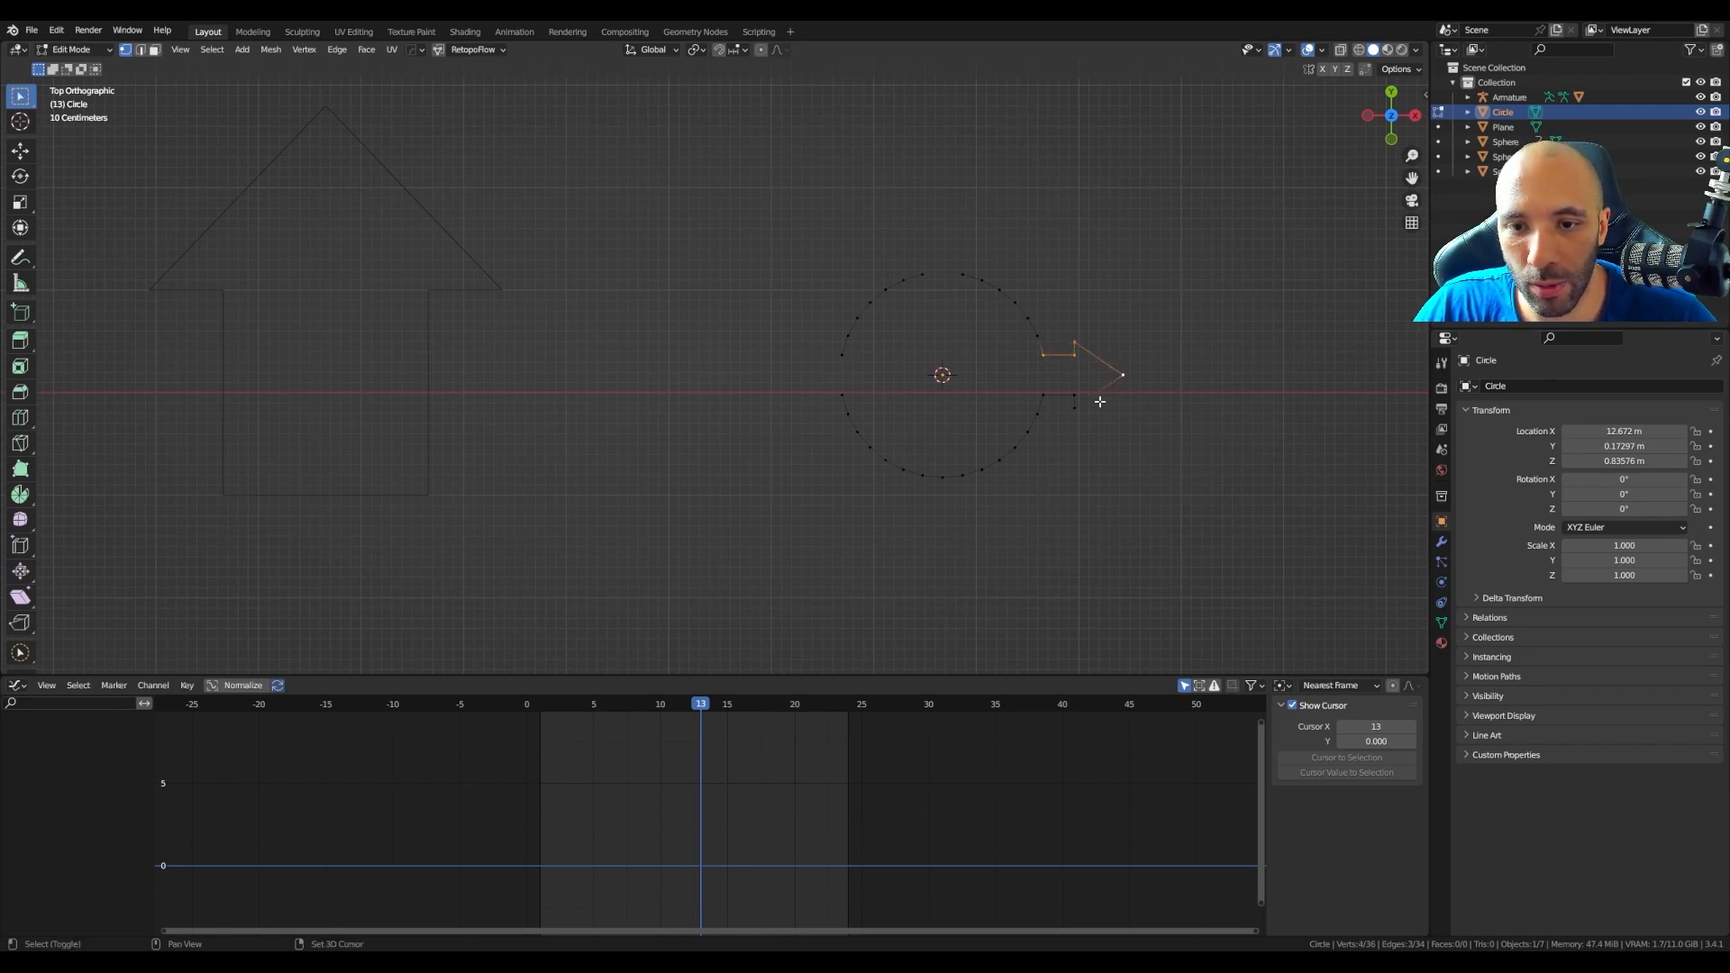
shift+click(1077, 410)
shift+click(1041, 395)
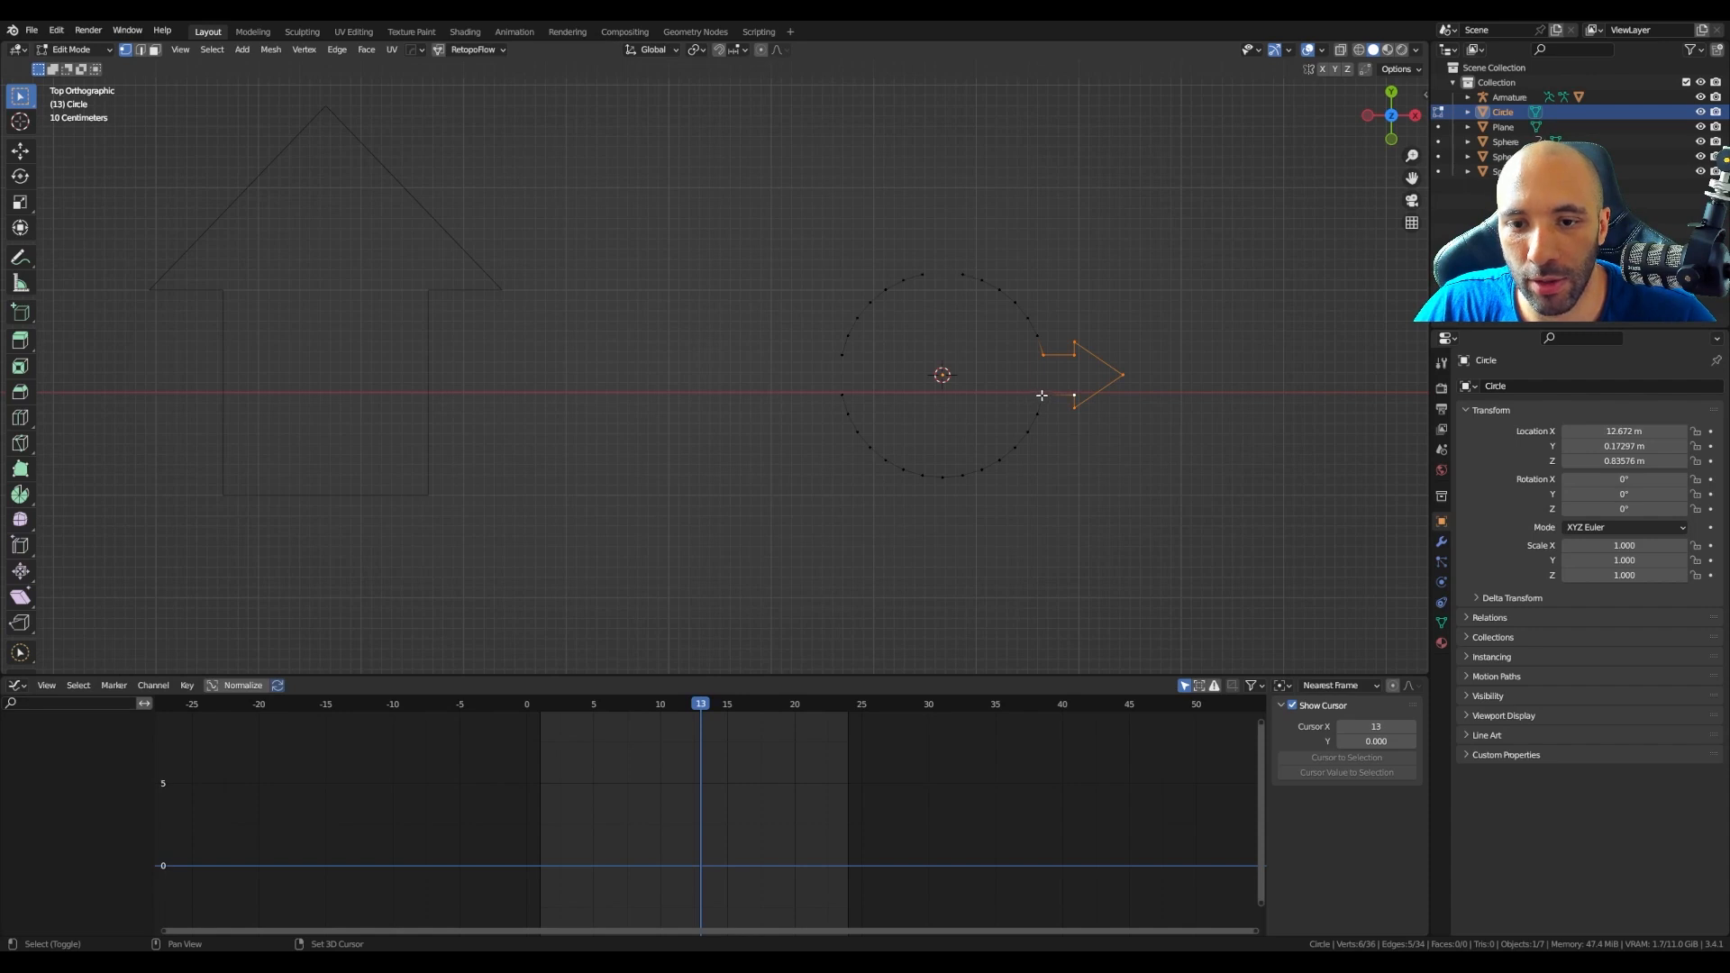
key(period)
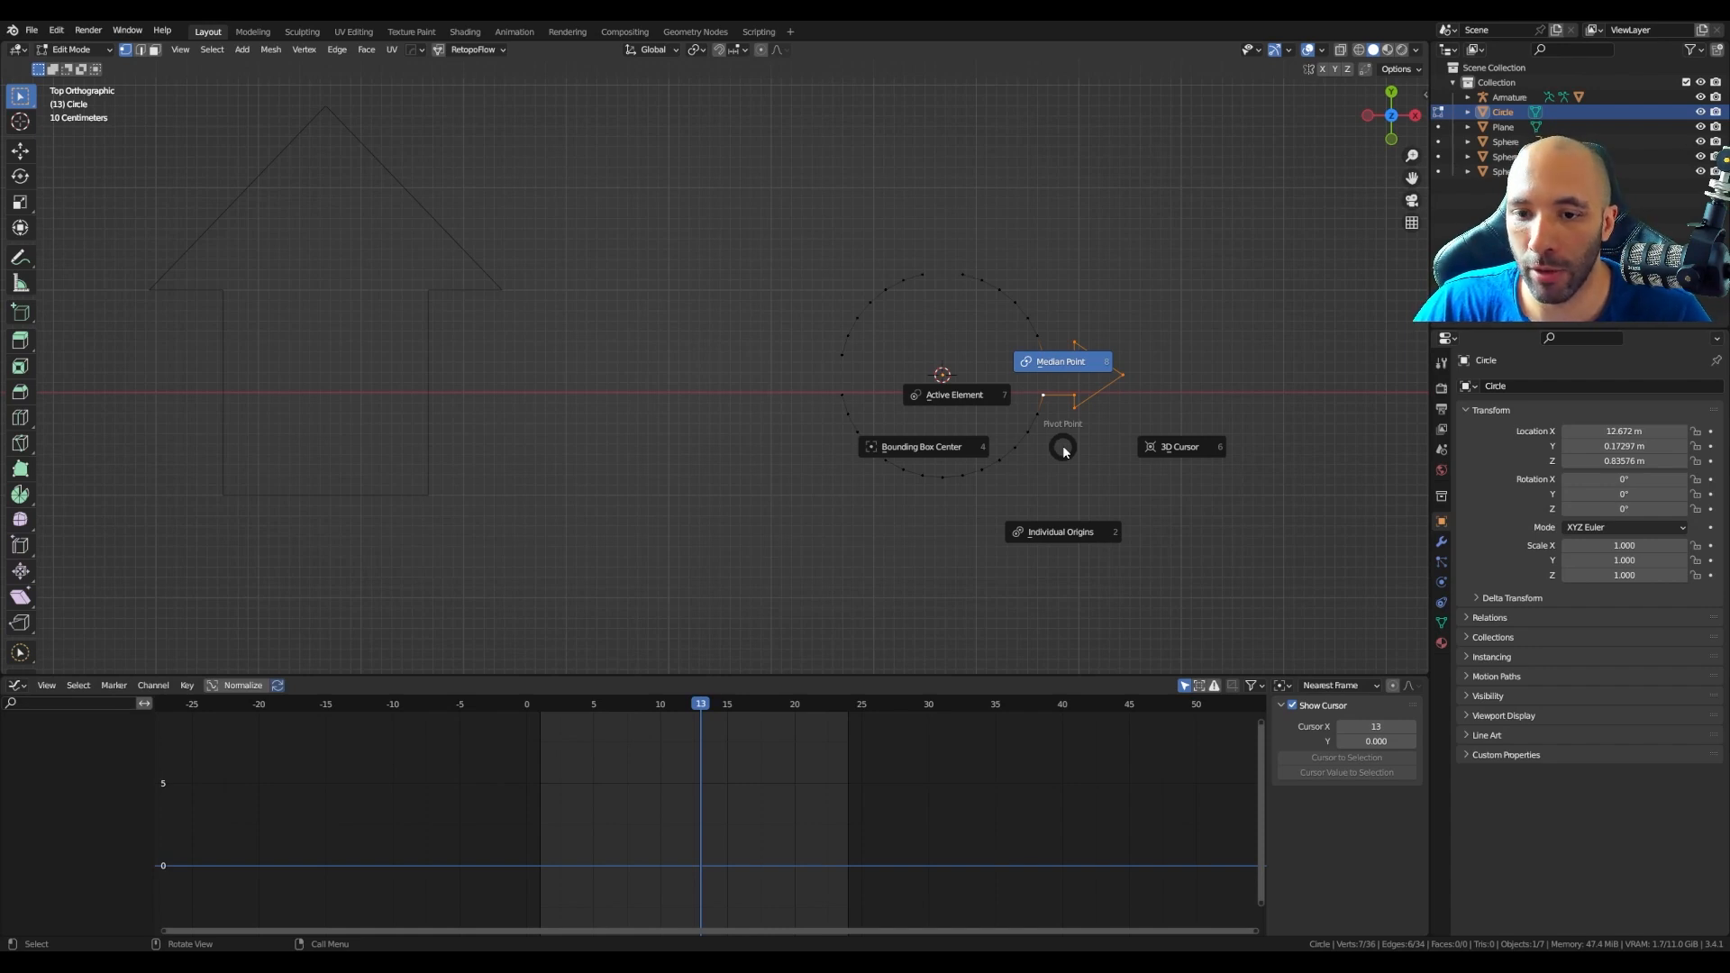
click(1164, 451)
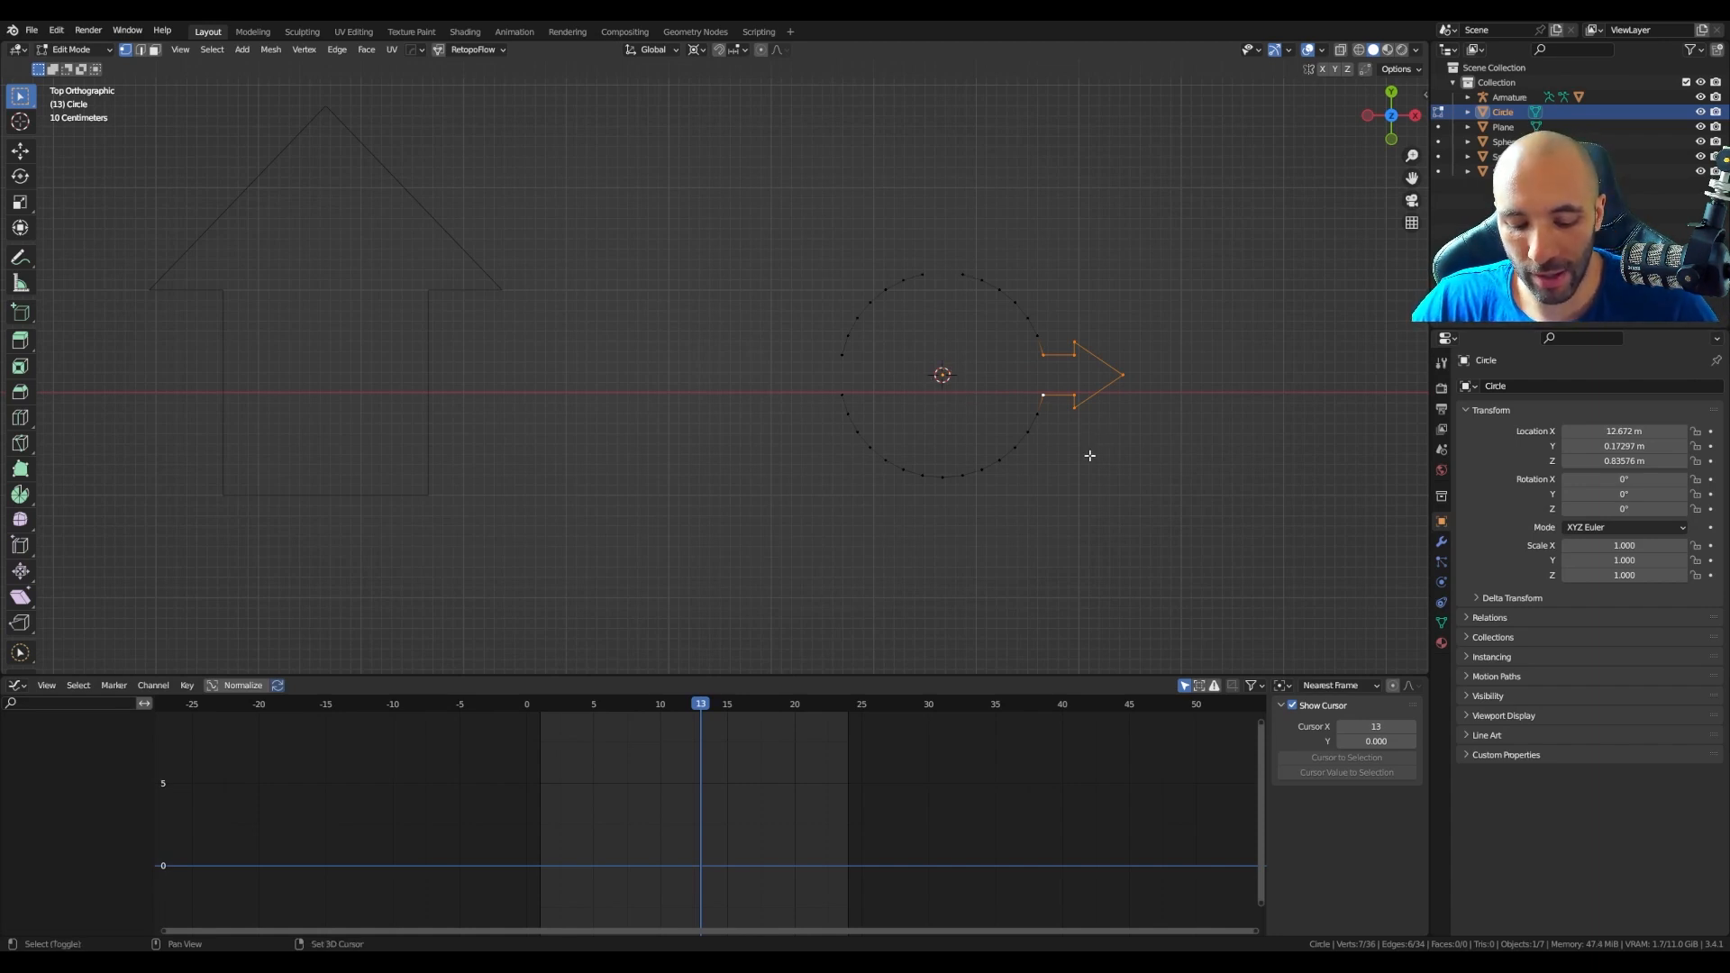
Step: Duplicate the pointer rotated 90° about the 3D cursor and repeat twice, giving the circle a pointer on all four sides
key(shift+d)
key(r)
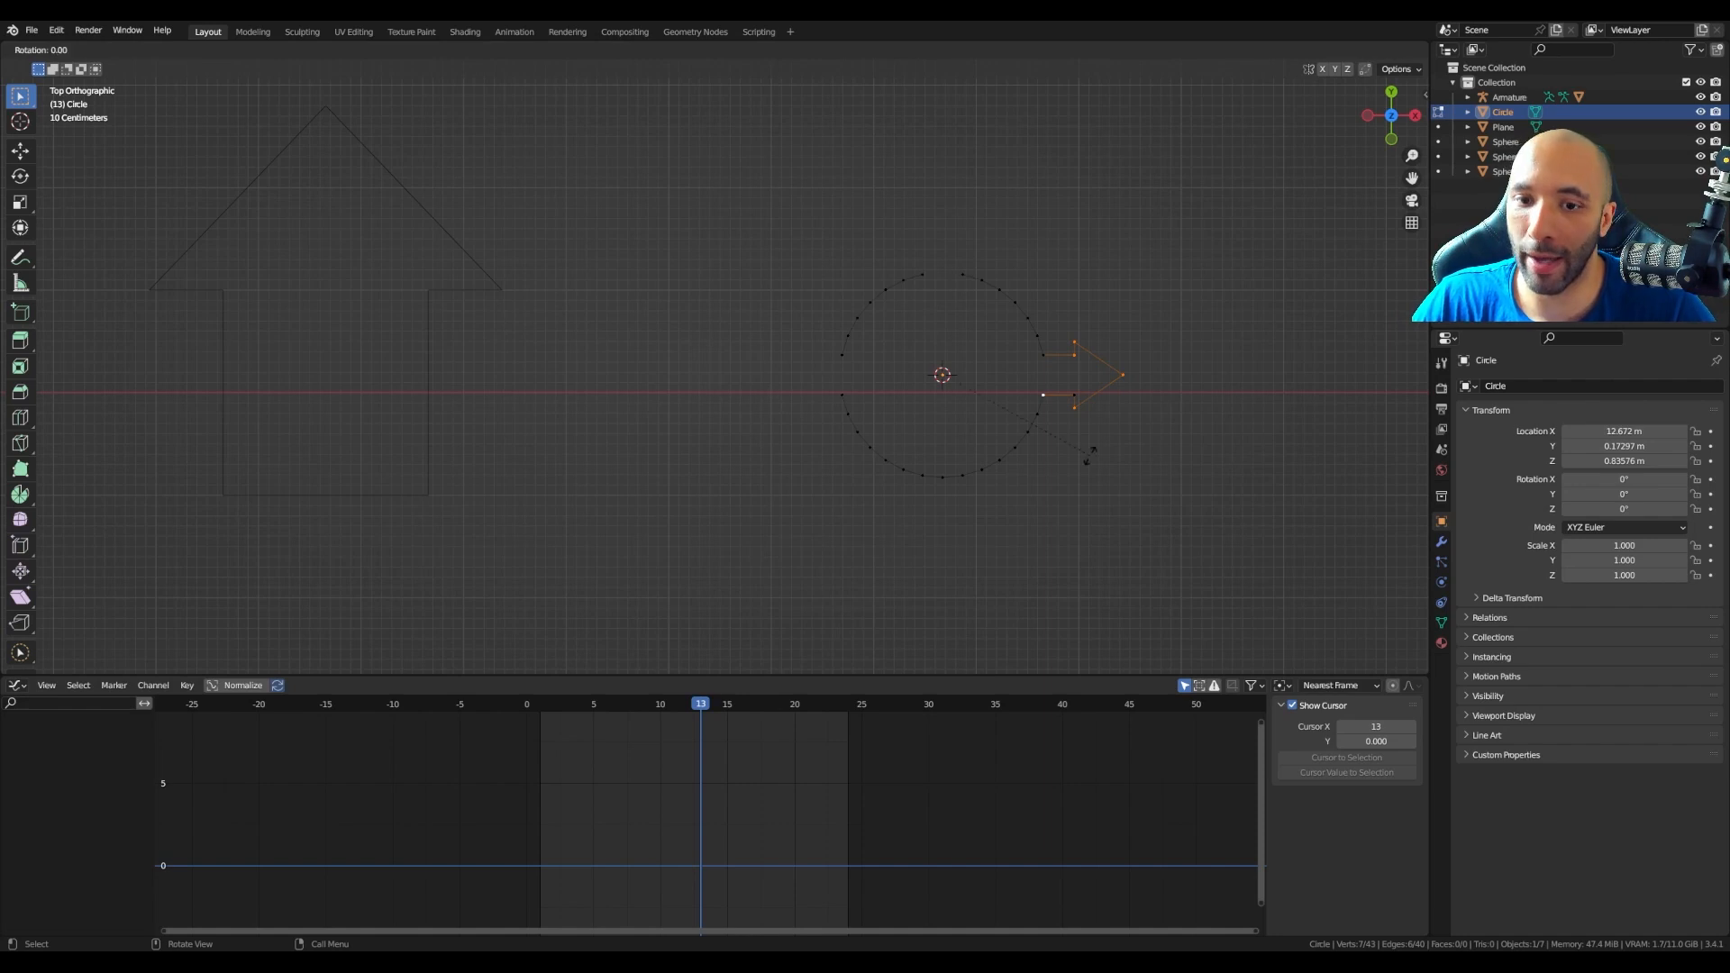
text(-90)
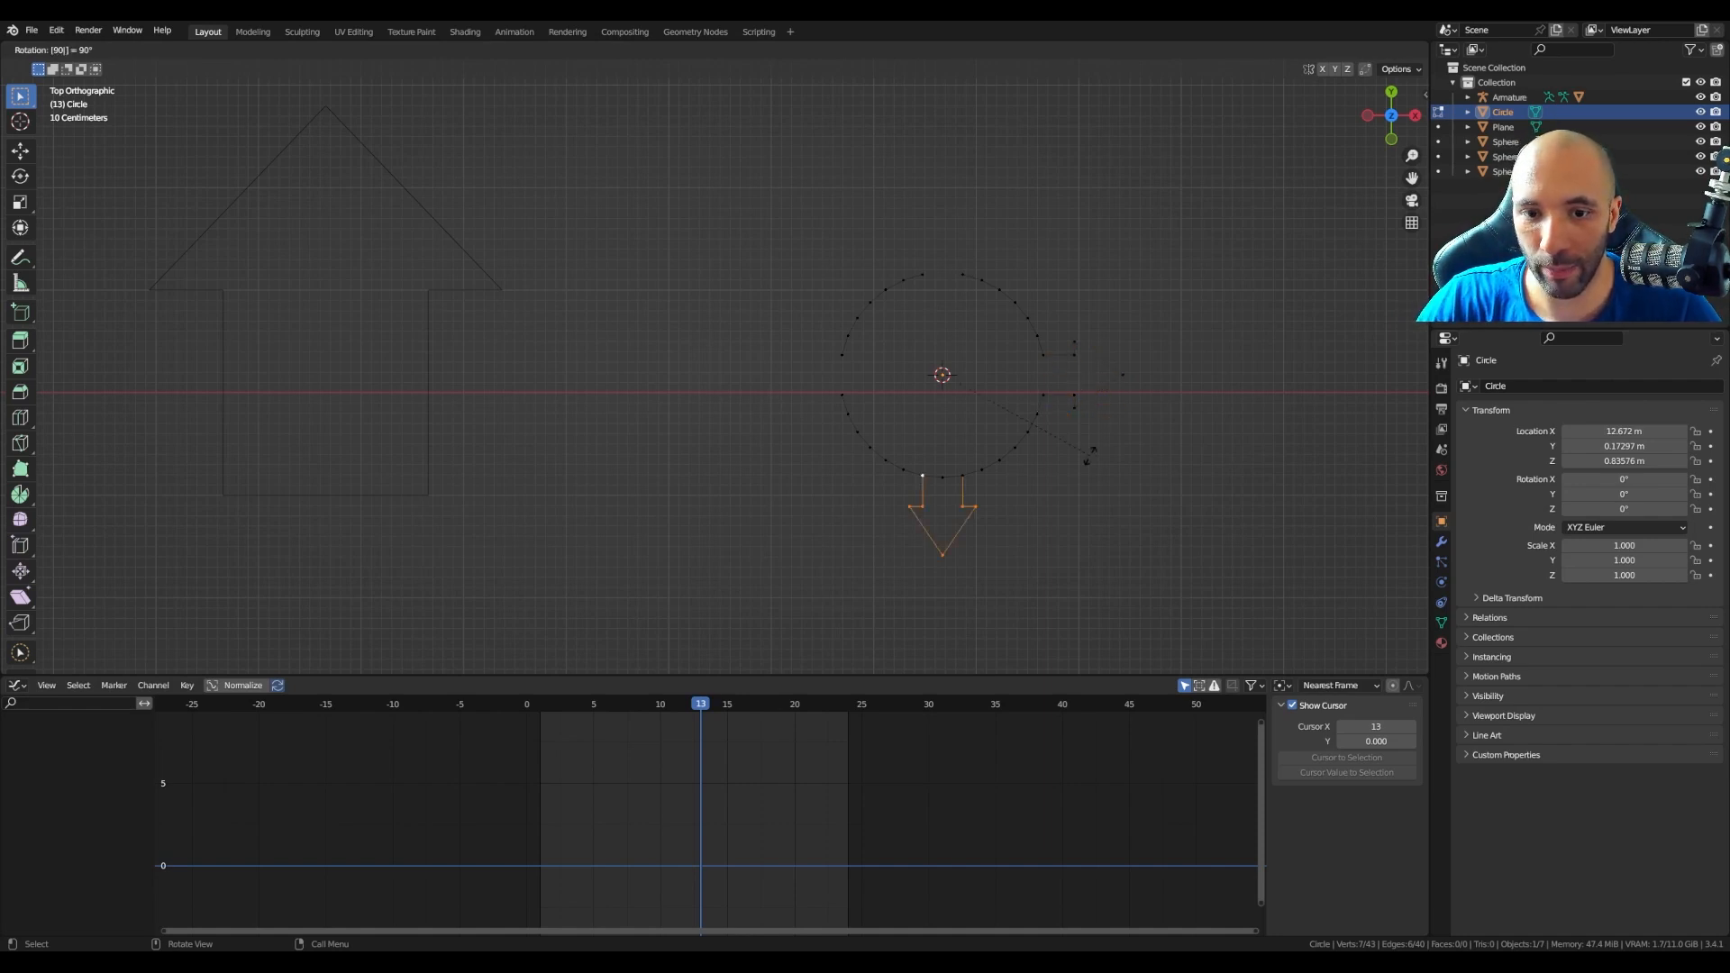
key(Return)
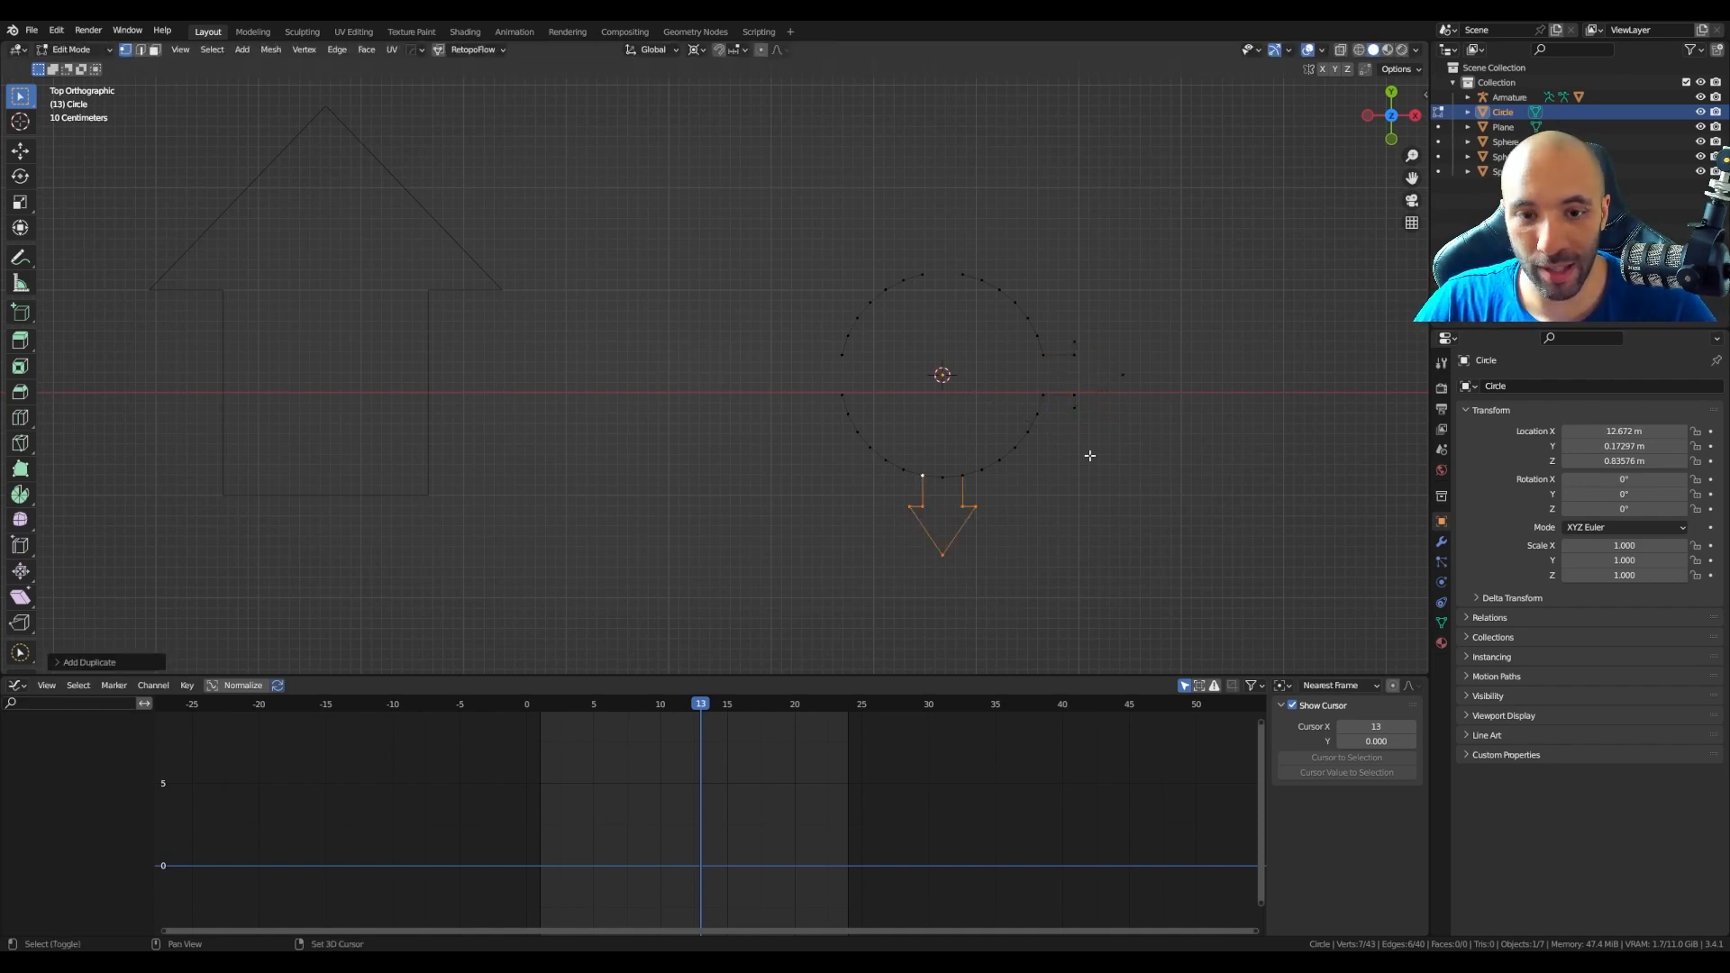
key(shift+r)
key(shift+r)
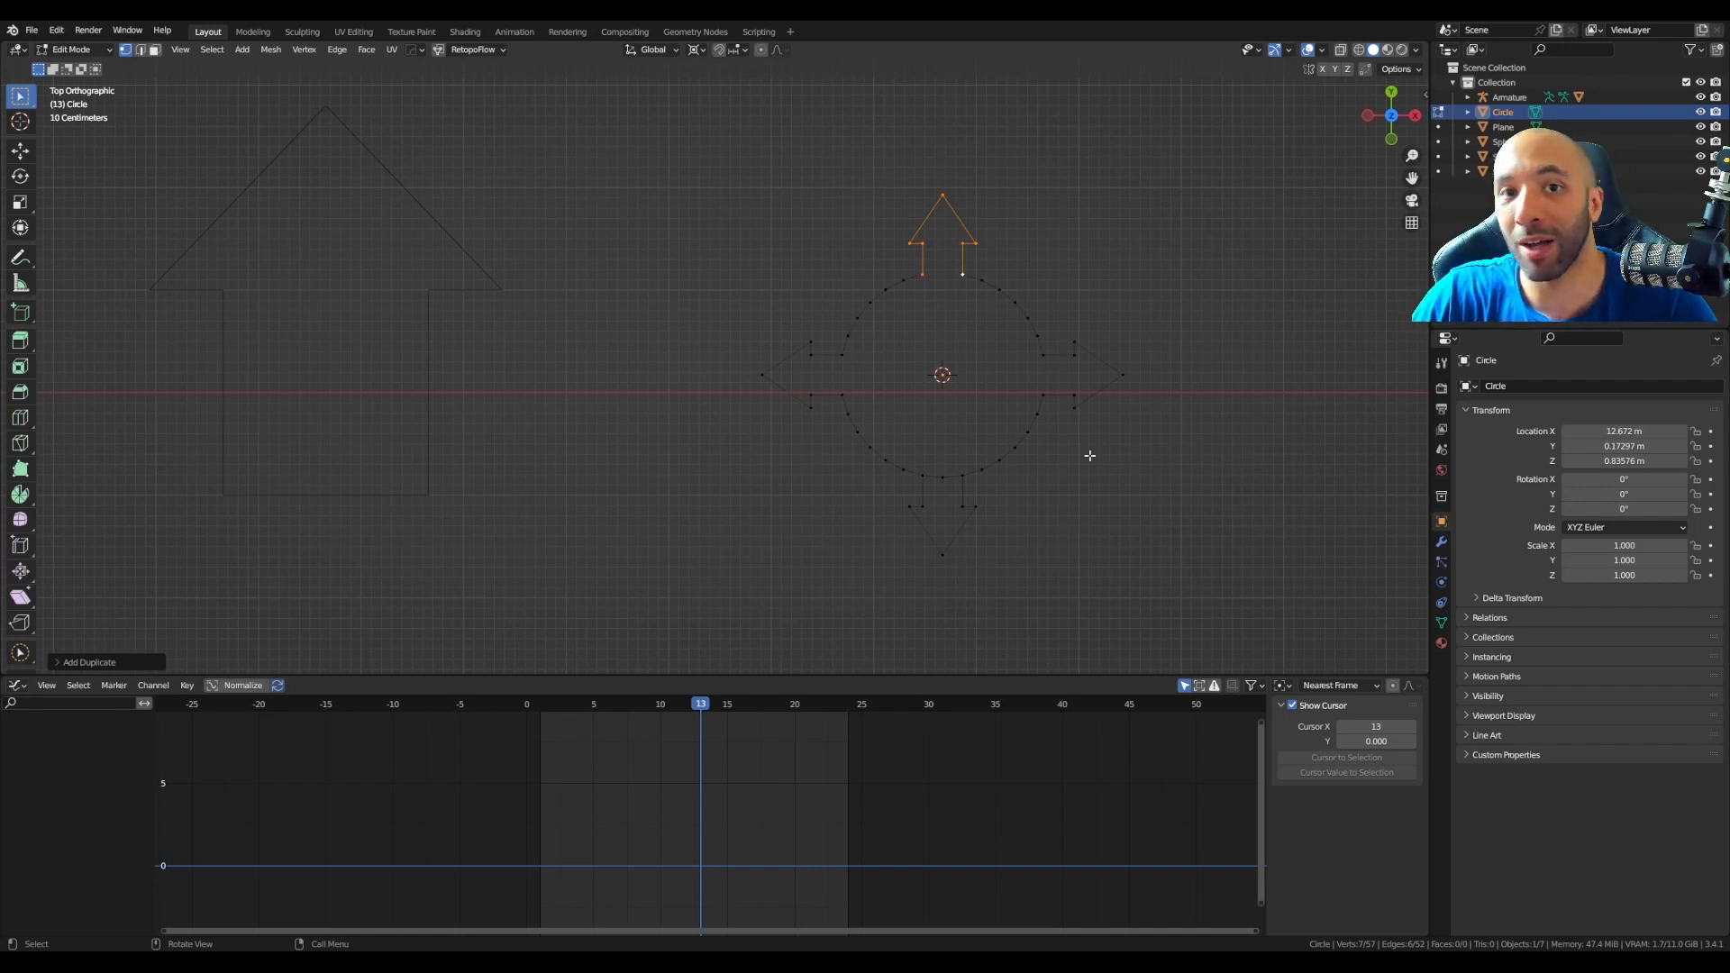
Step: Select the circle's whole mesh and merge its overlapping vertices by distance
key(a)
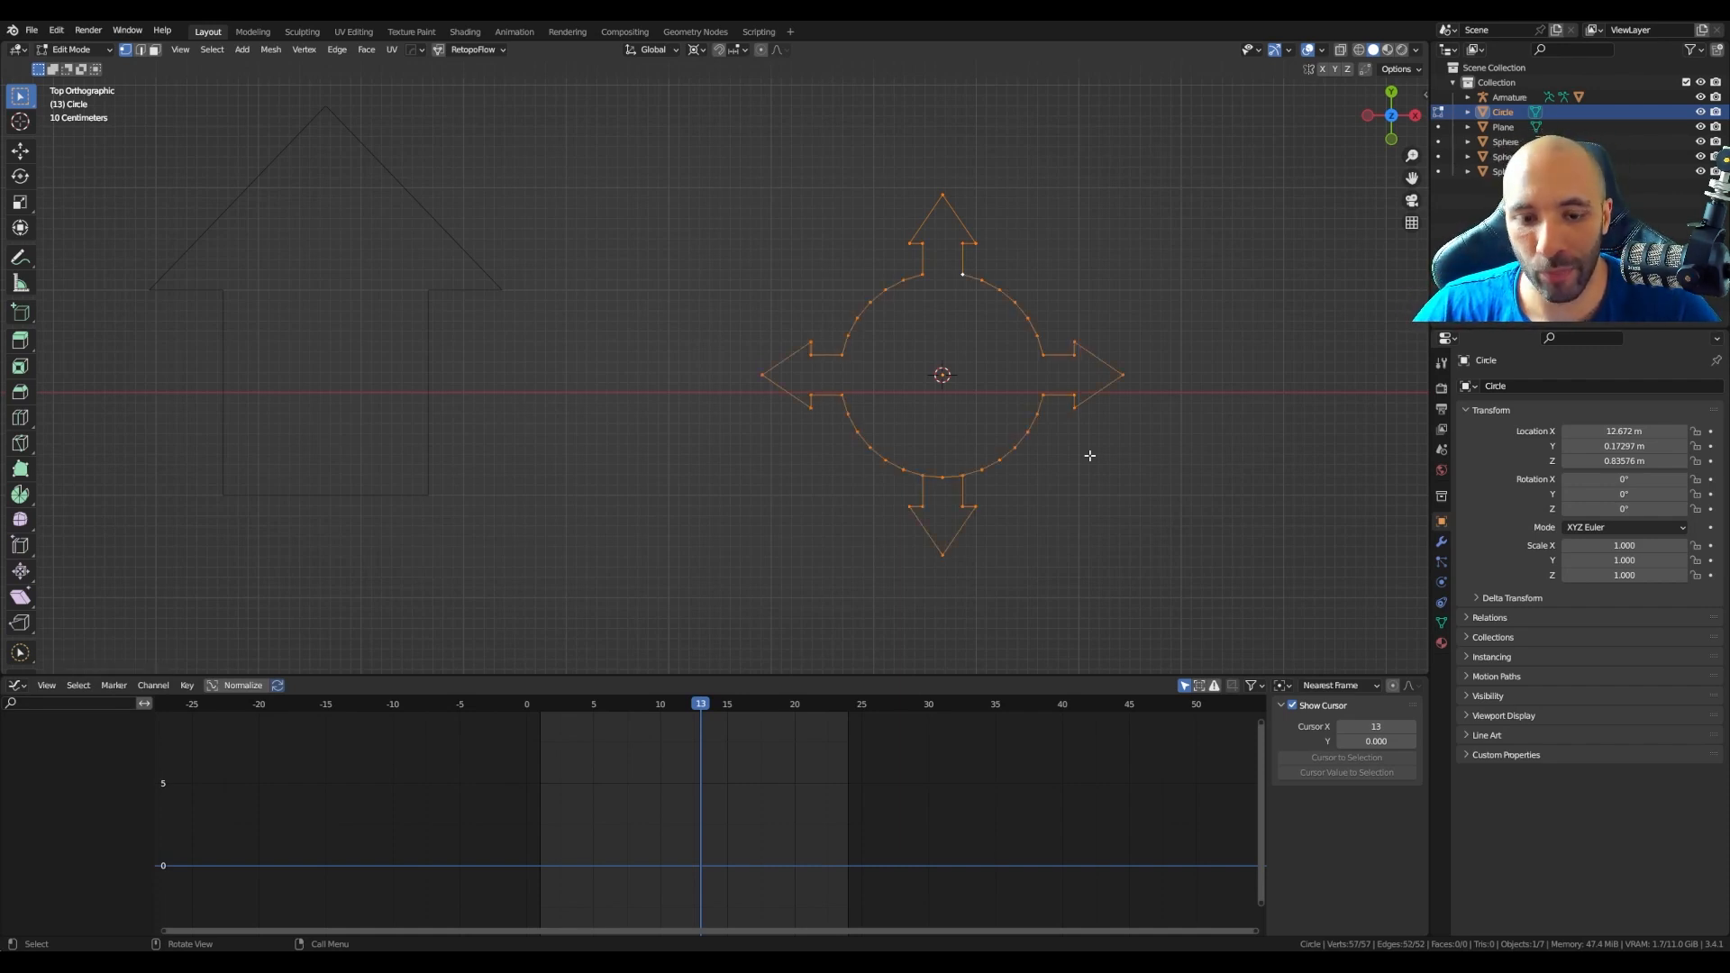
key(m)
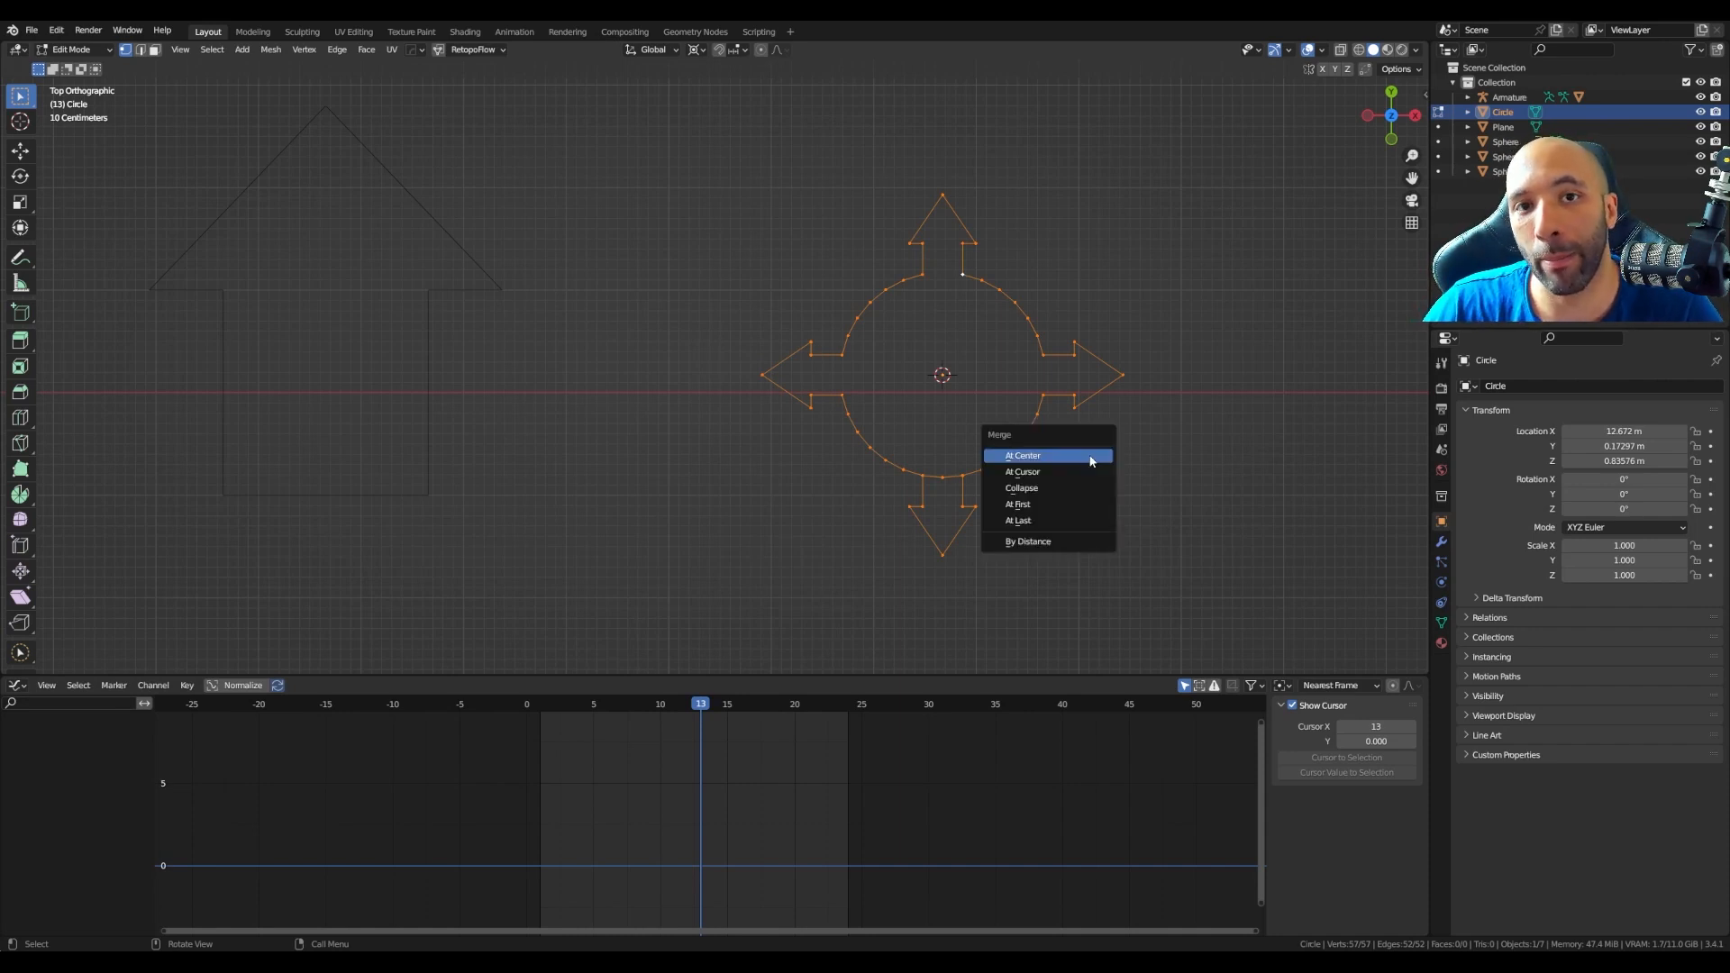
click(1048, 543)
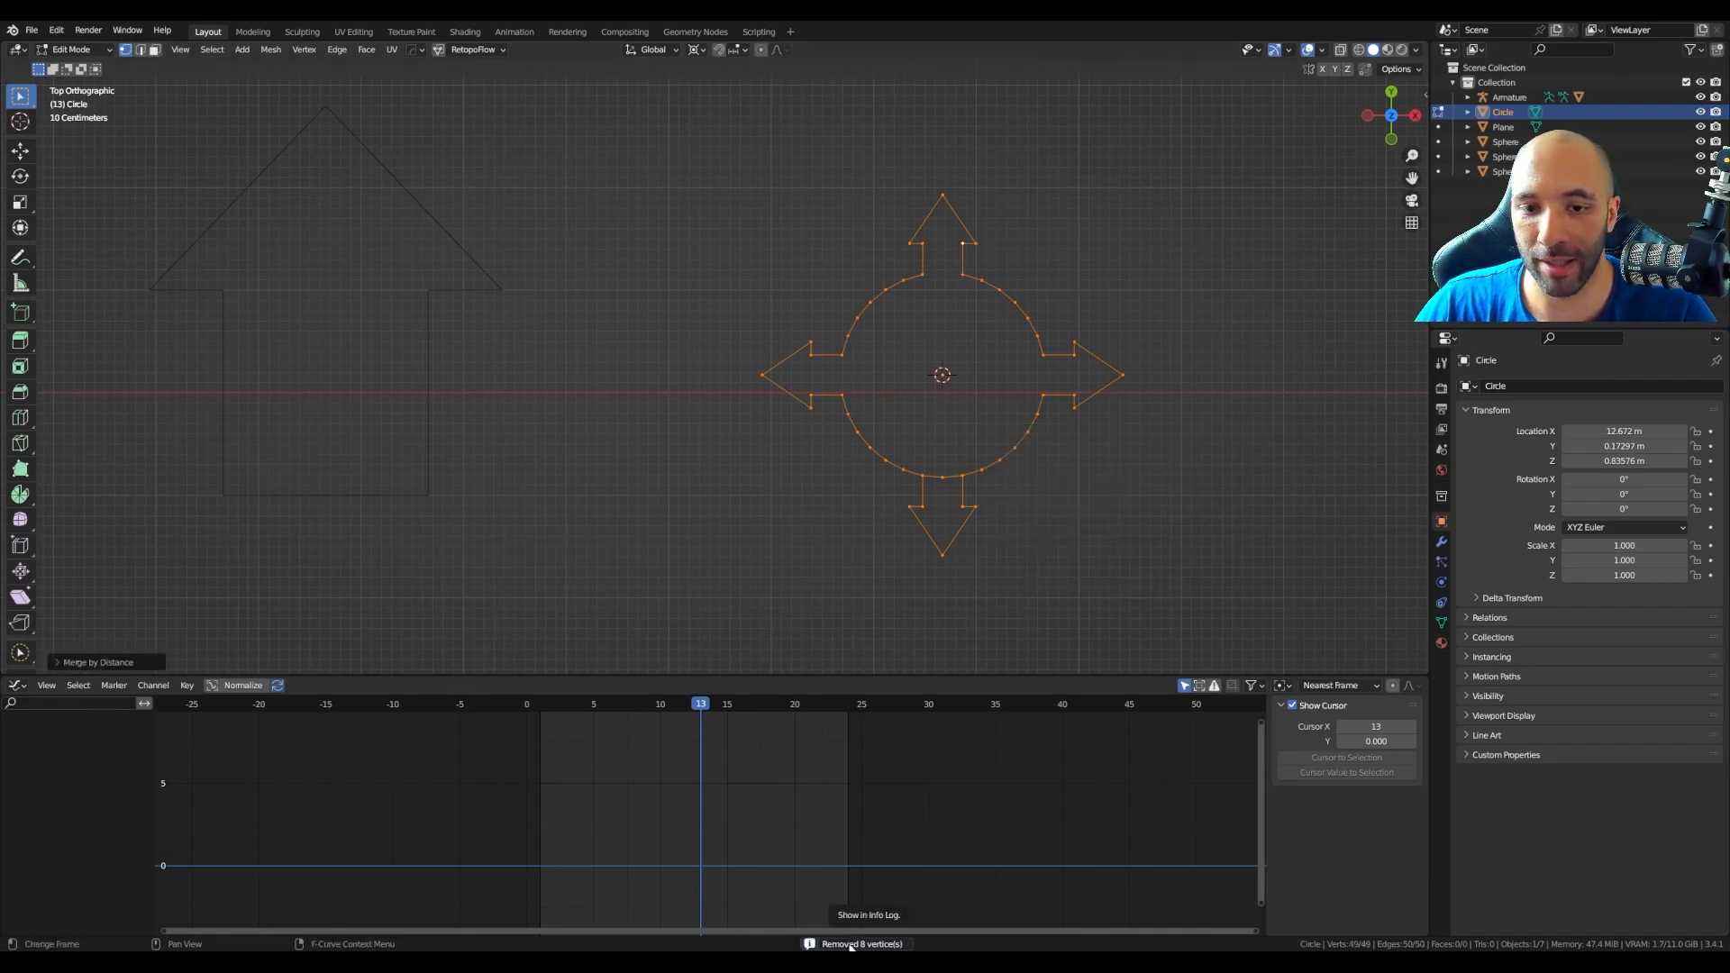
Step: Delete the leftover circle vertex across the -Y pointer's base and select the entire linked outline
click(942, 478)
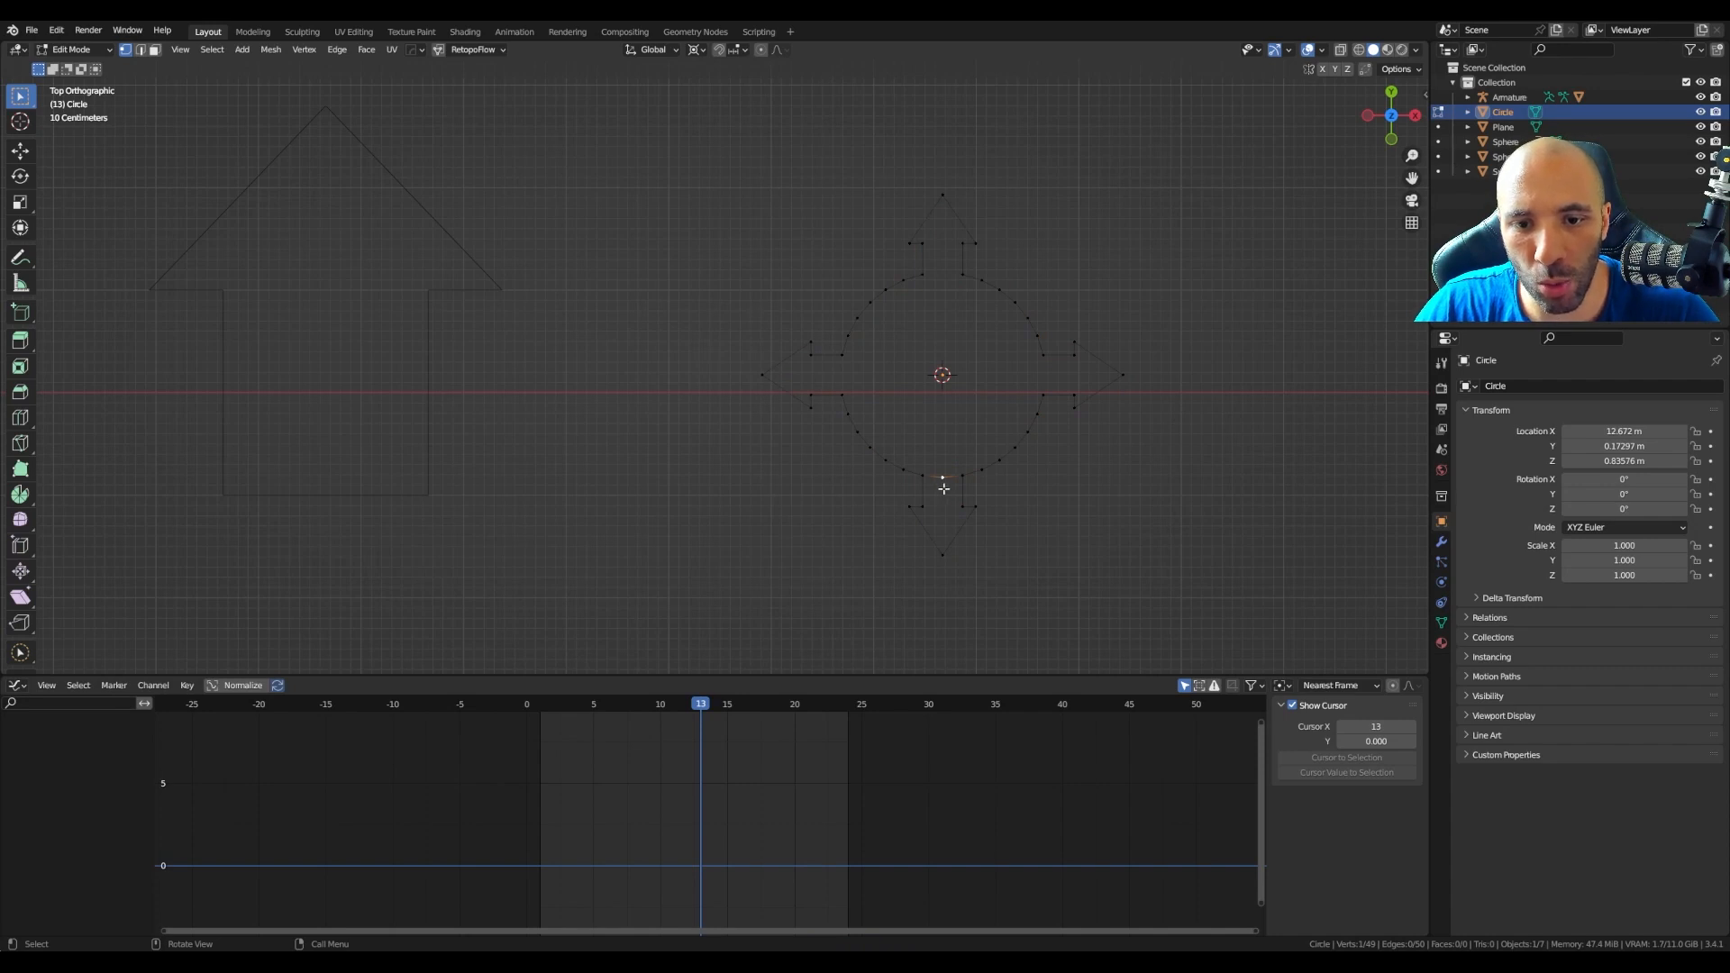
key(x)
click(943, 489)
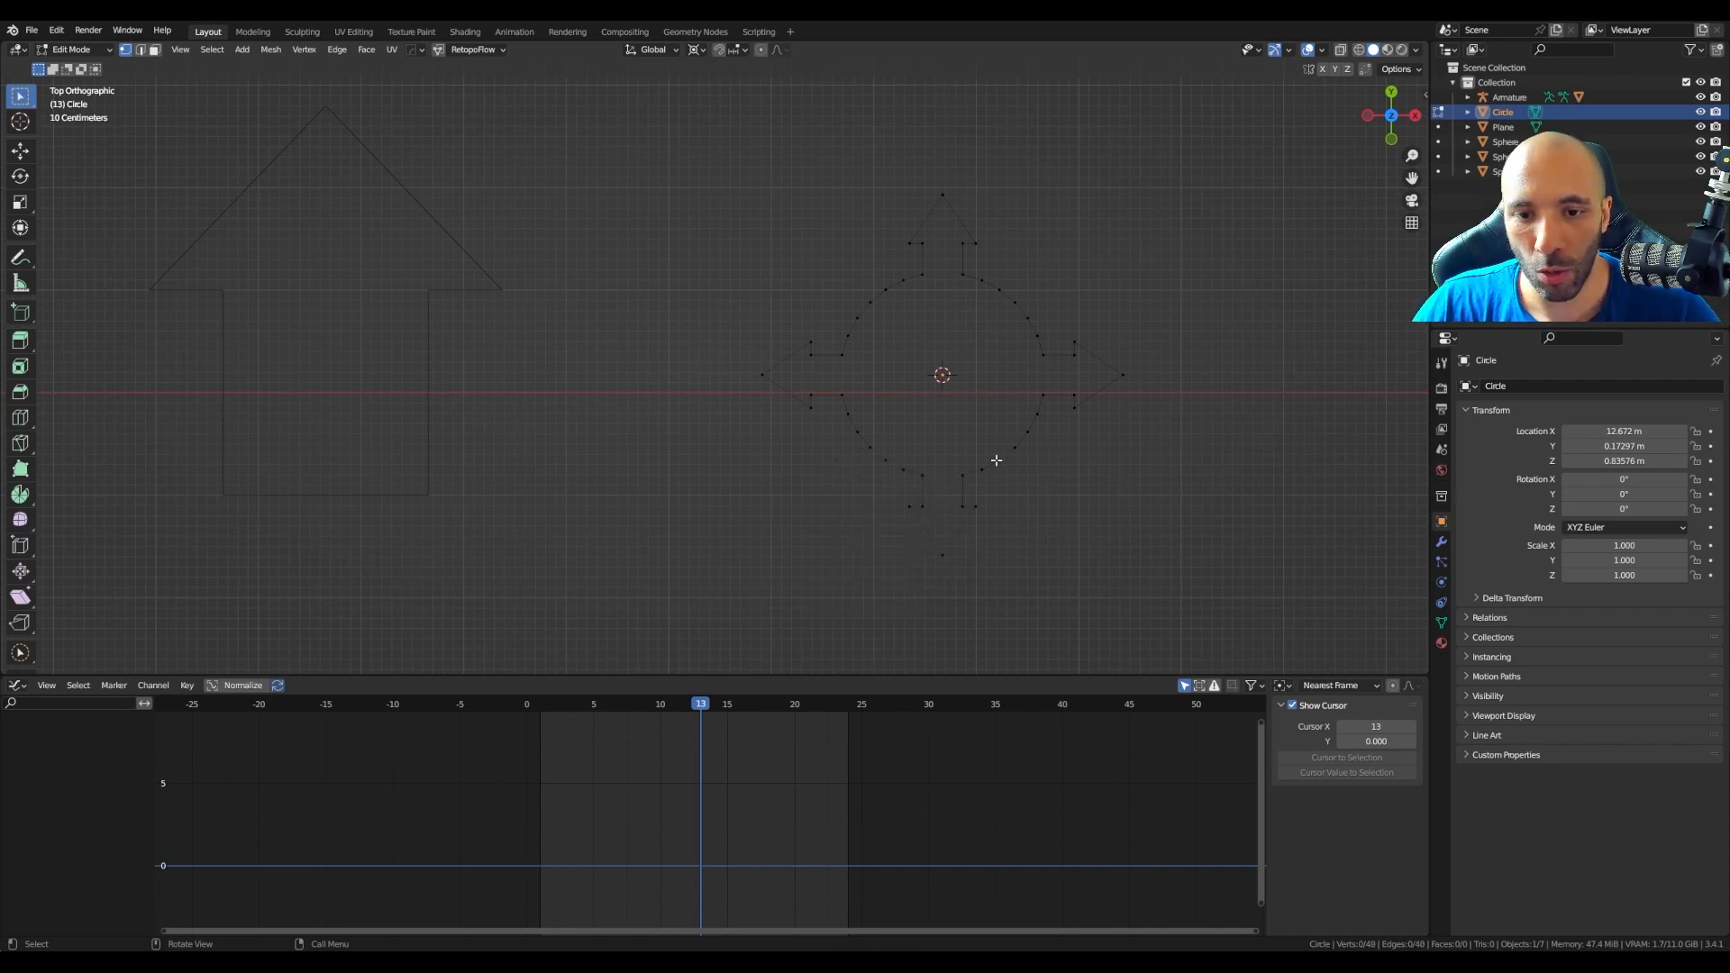
key(ctrl+l)
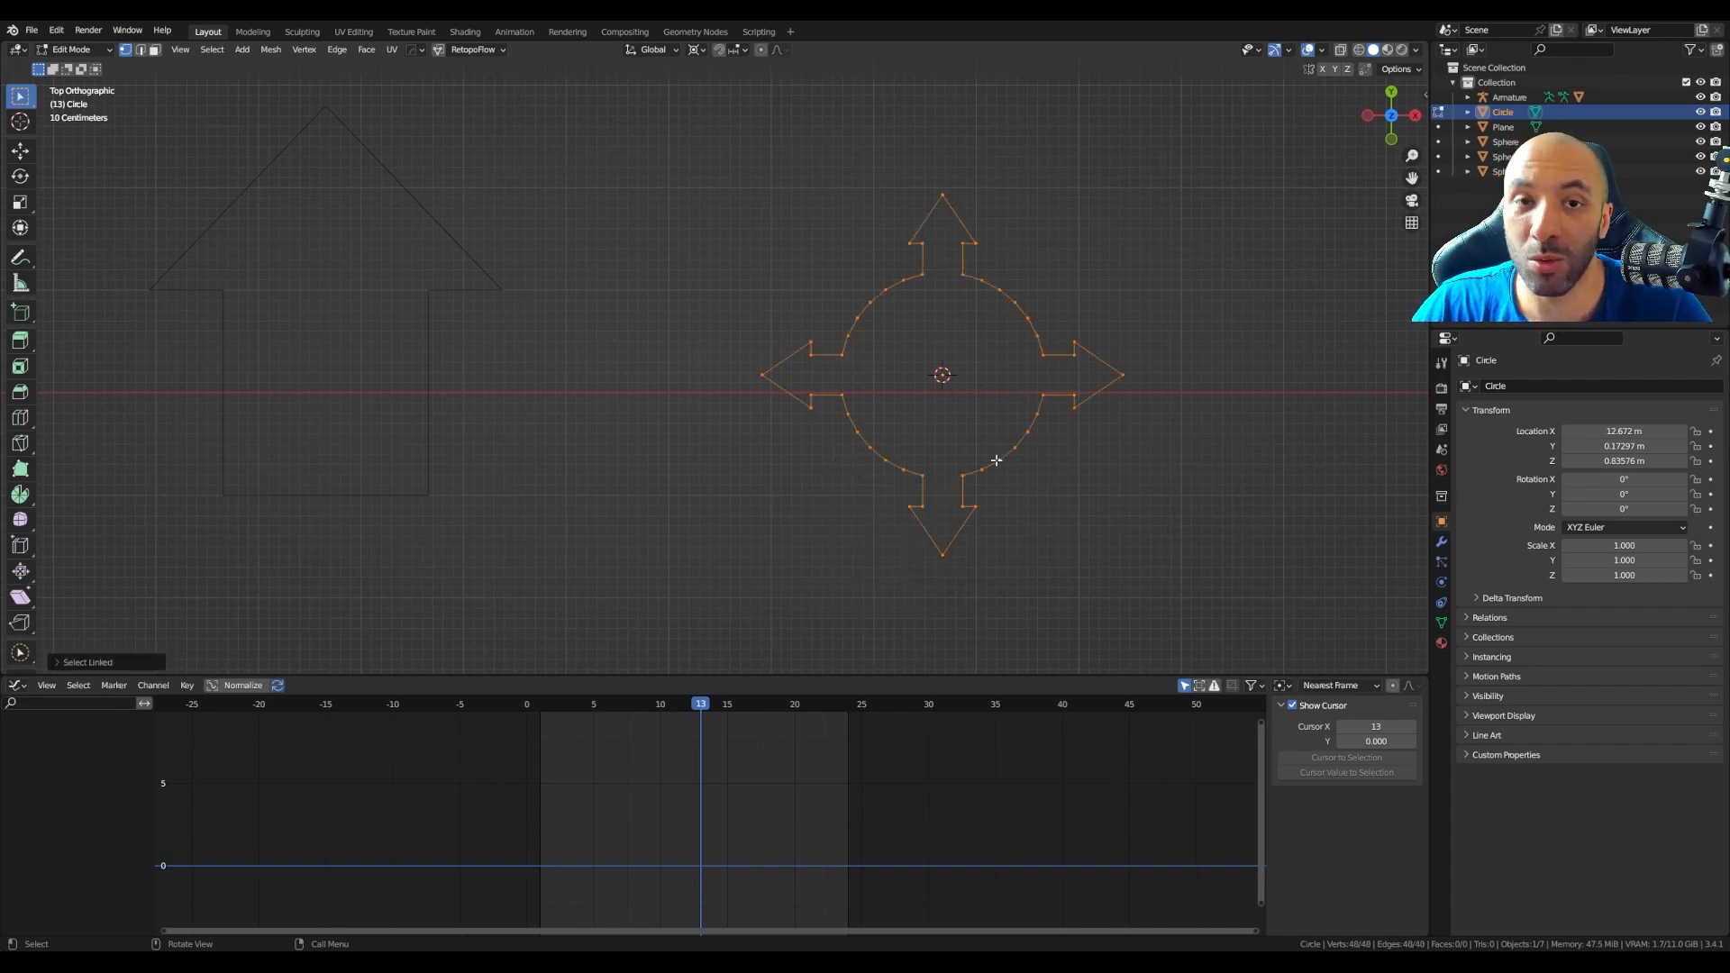
scroll(996, 460, down, 1)
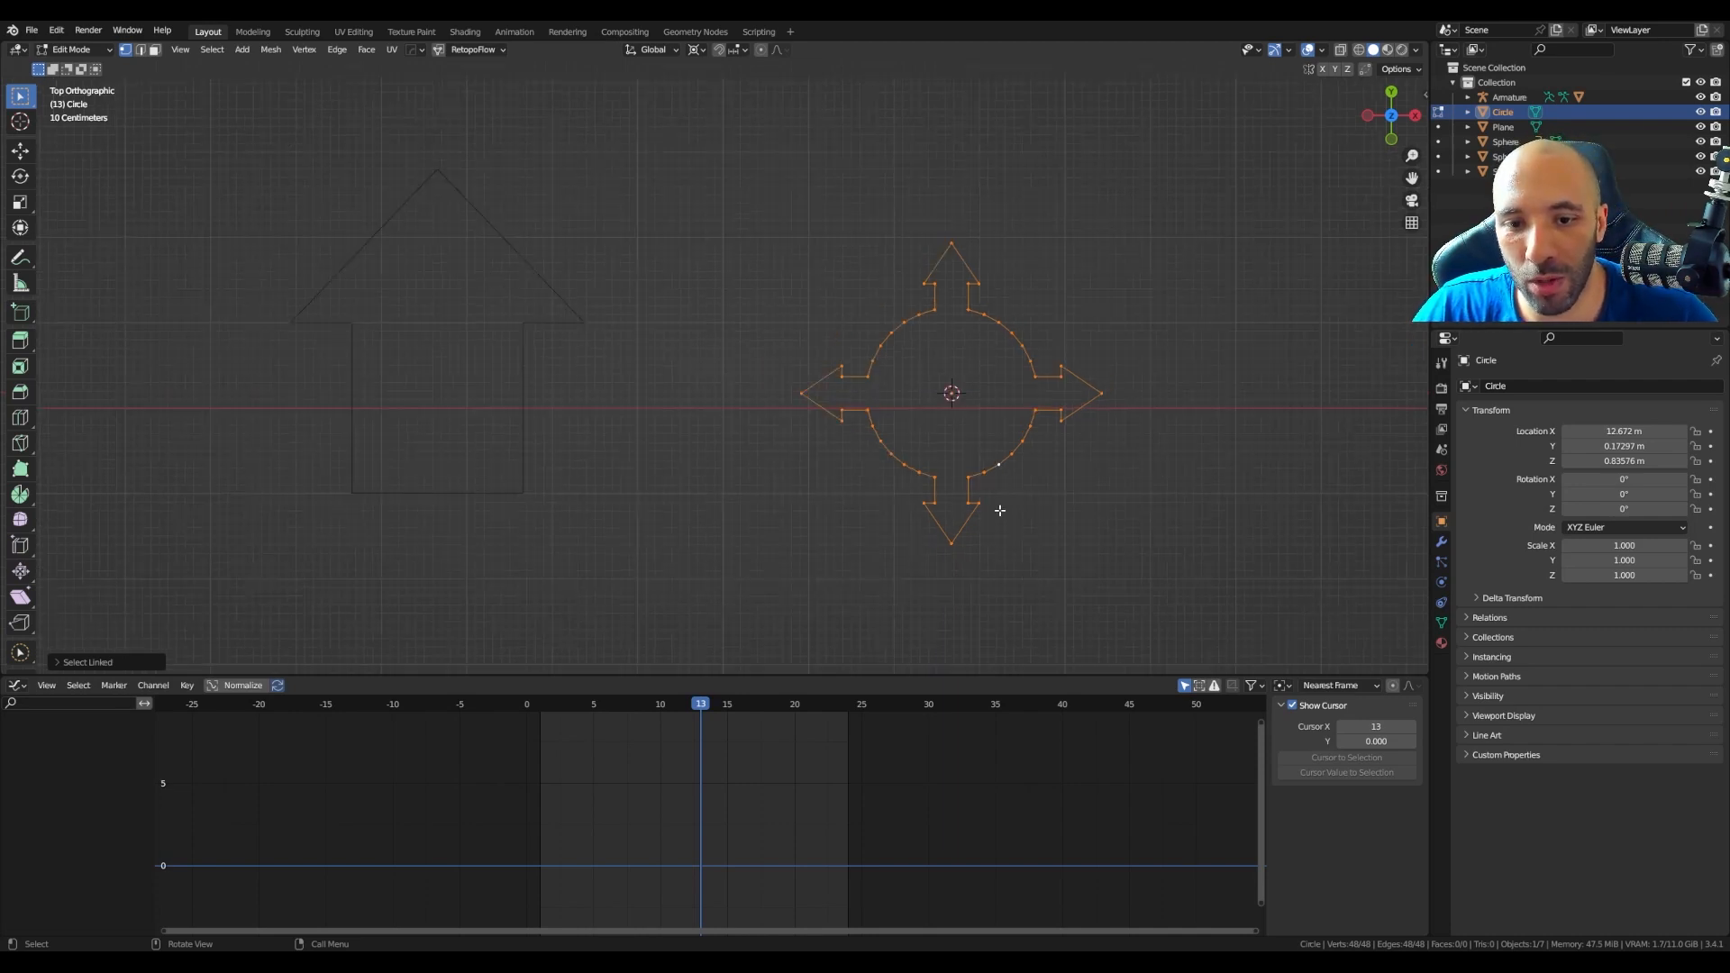
Step: Finish editing the circle and add a plane at the 3D cursor, placed in empty space on the circle's +X side
key(ctrl+Tab)
click(880, 507)
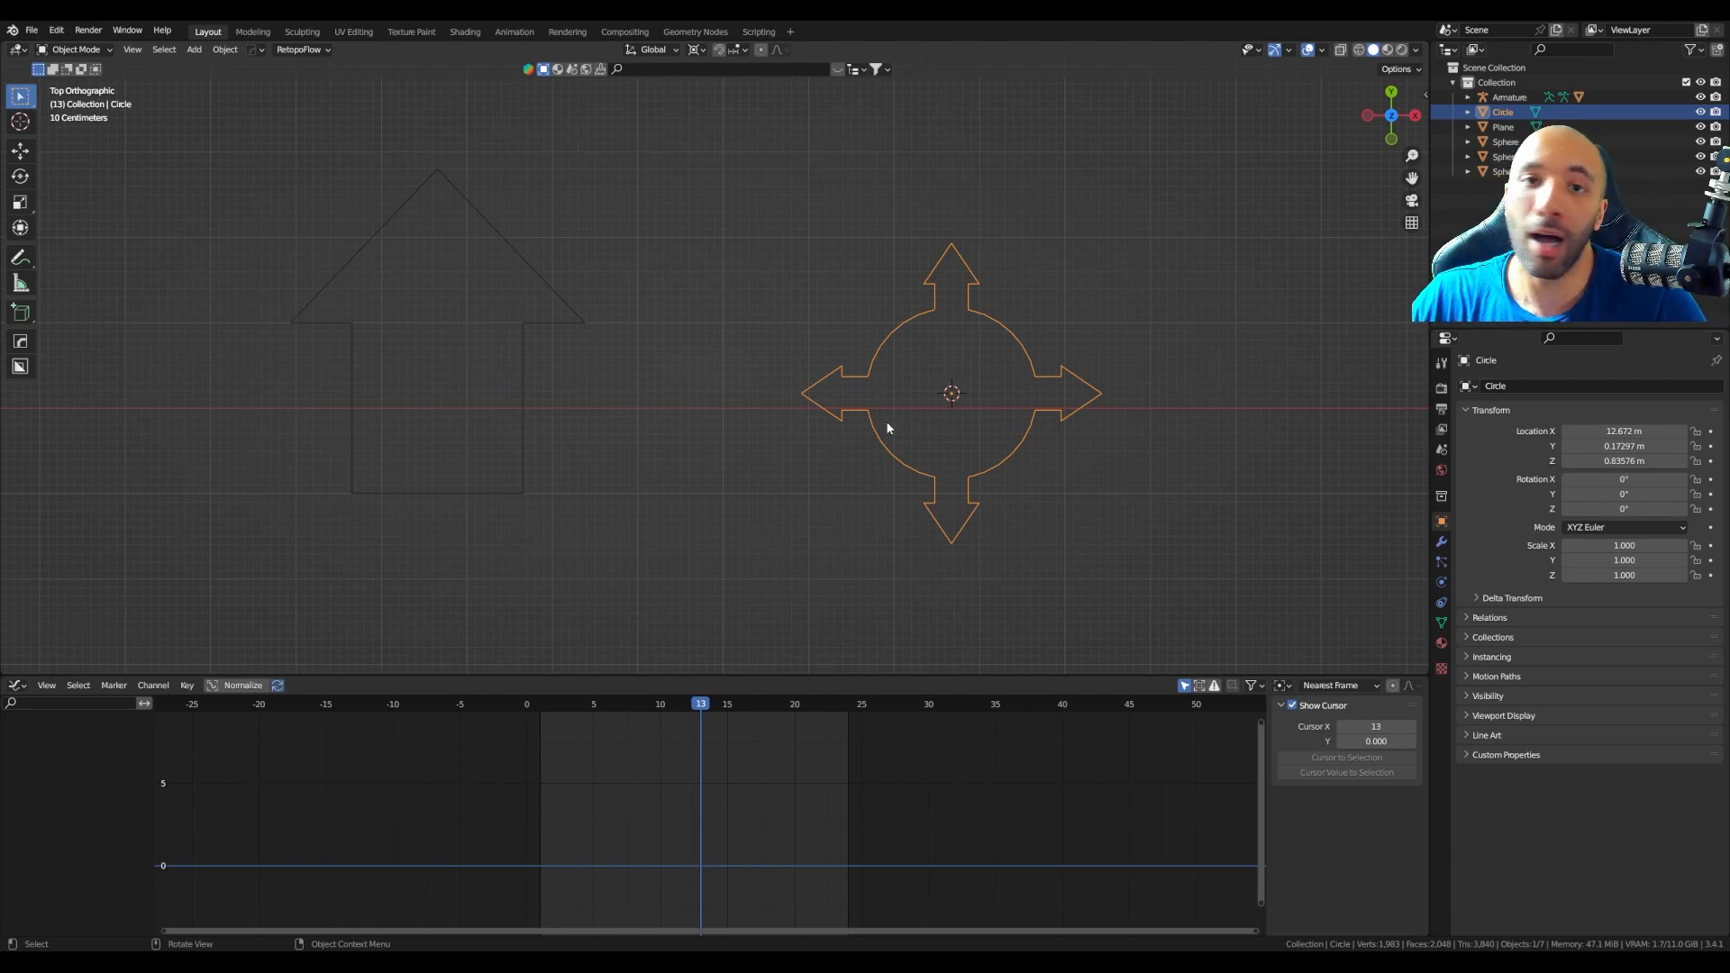
scroll(892, 402, down, 3)
shift+middle_drag(987, 443, 809, 430)
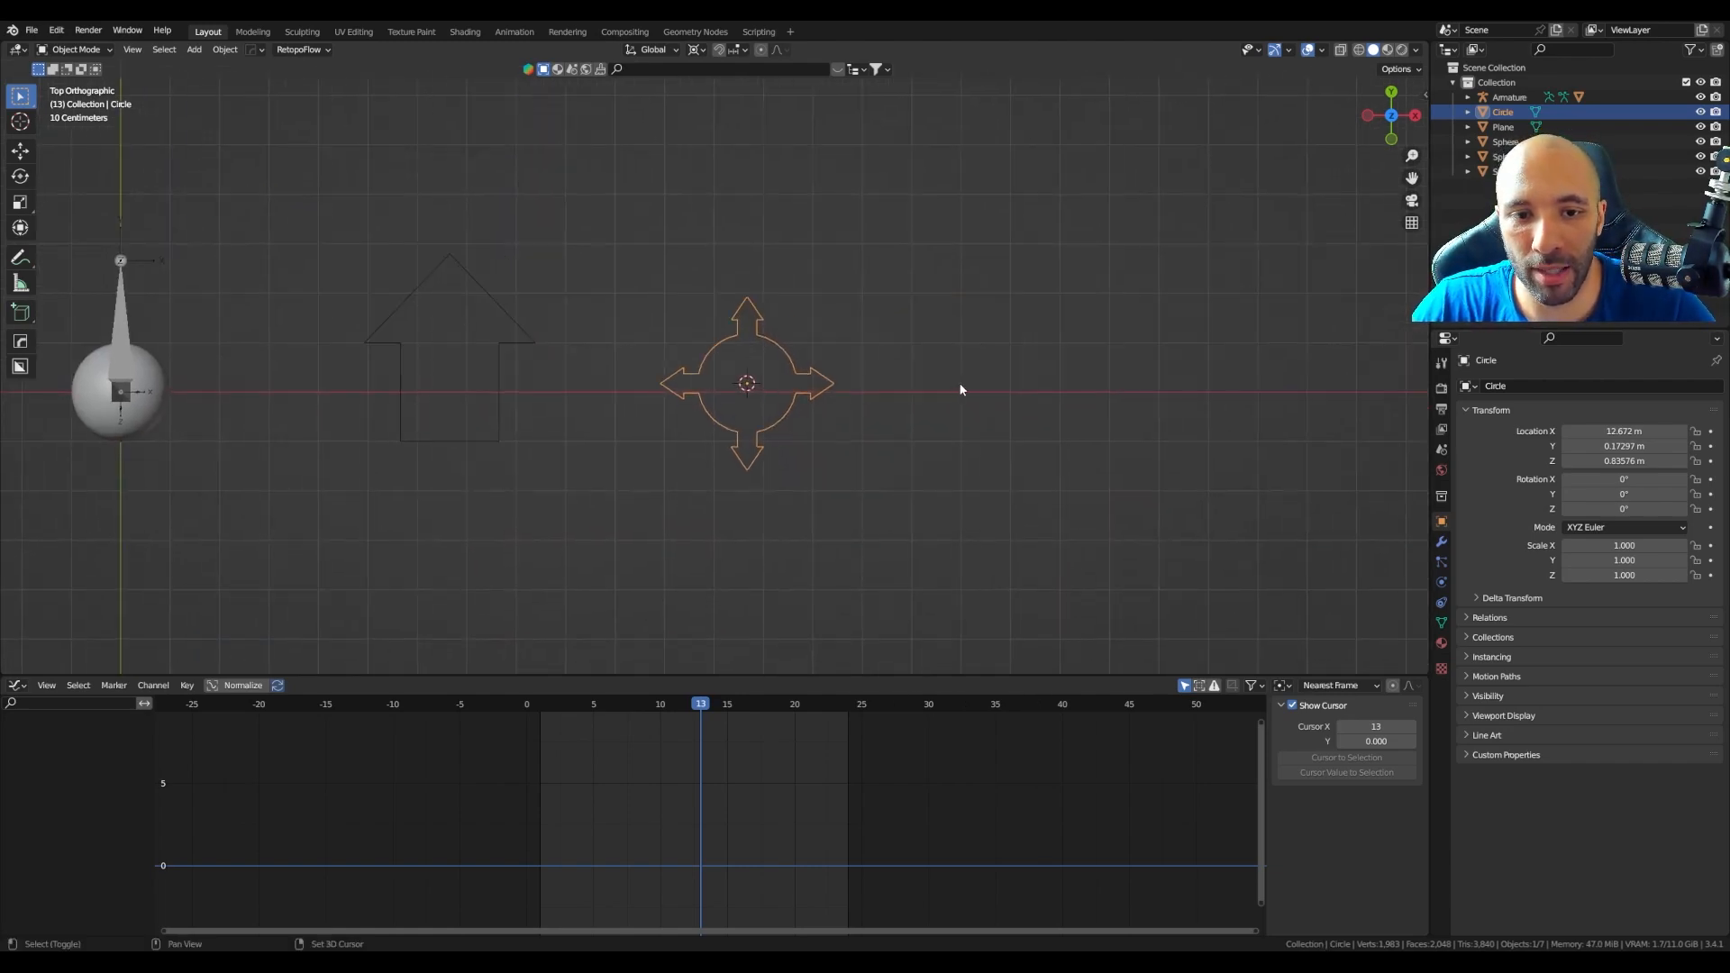
key(shift+a)
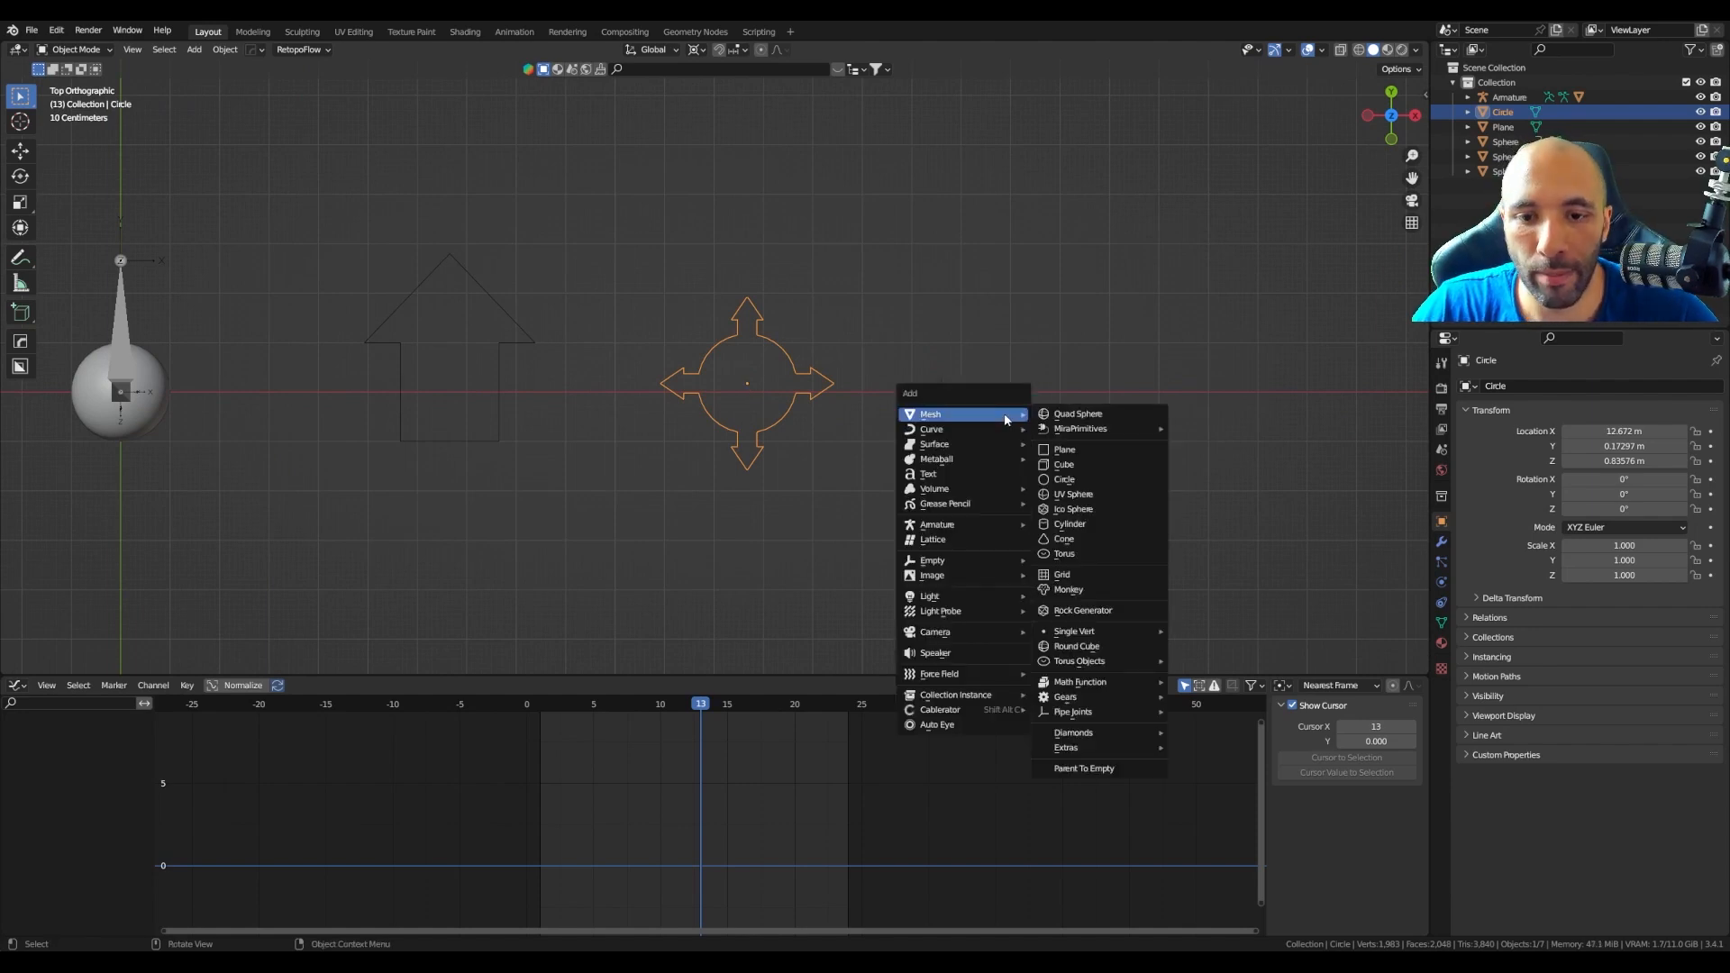
click(1094, 449)
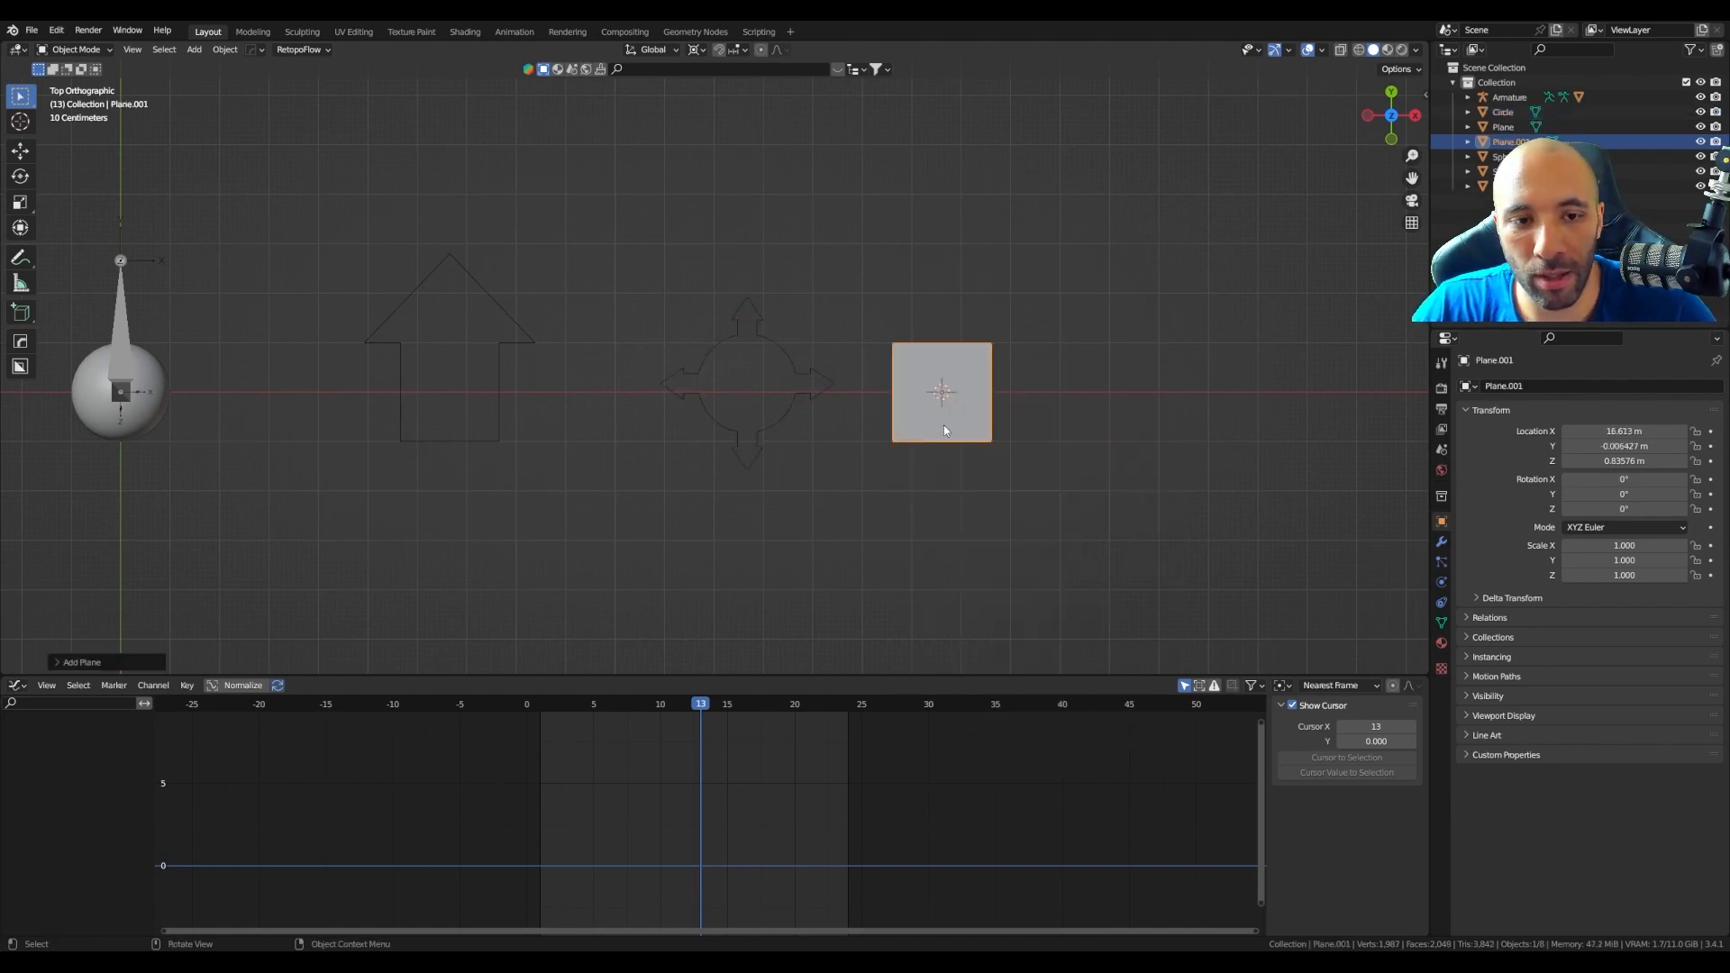
Step: Delete only the face of the new plane, leaving a square outline
key(Tab)
click(831, 423)
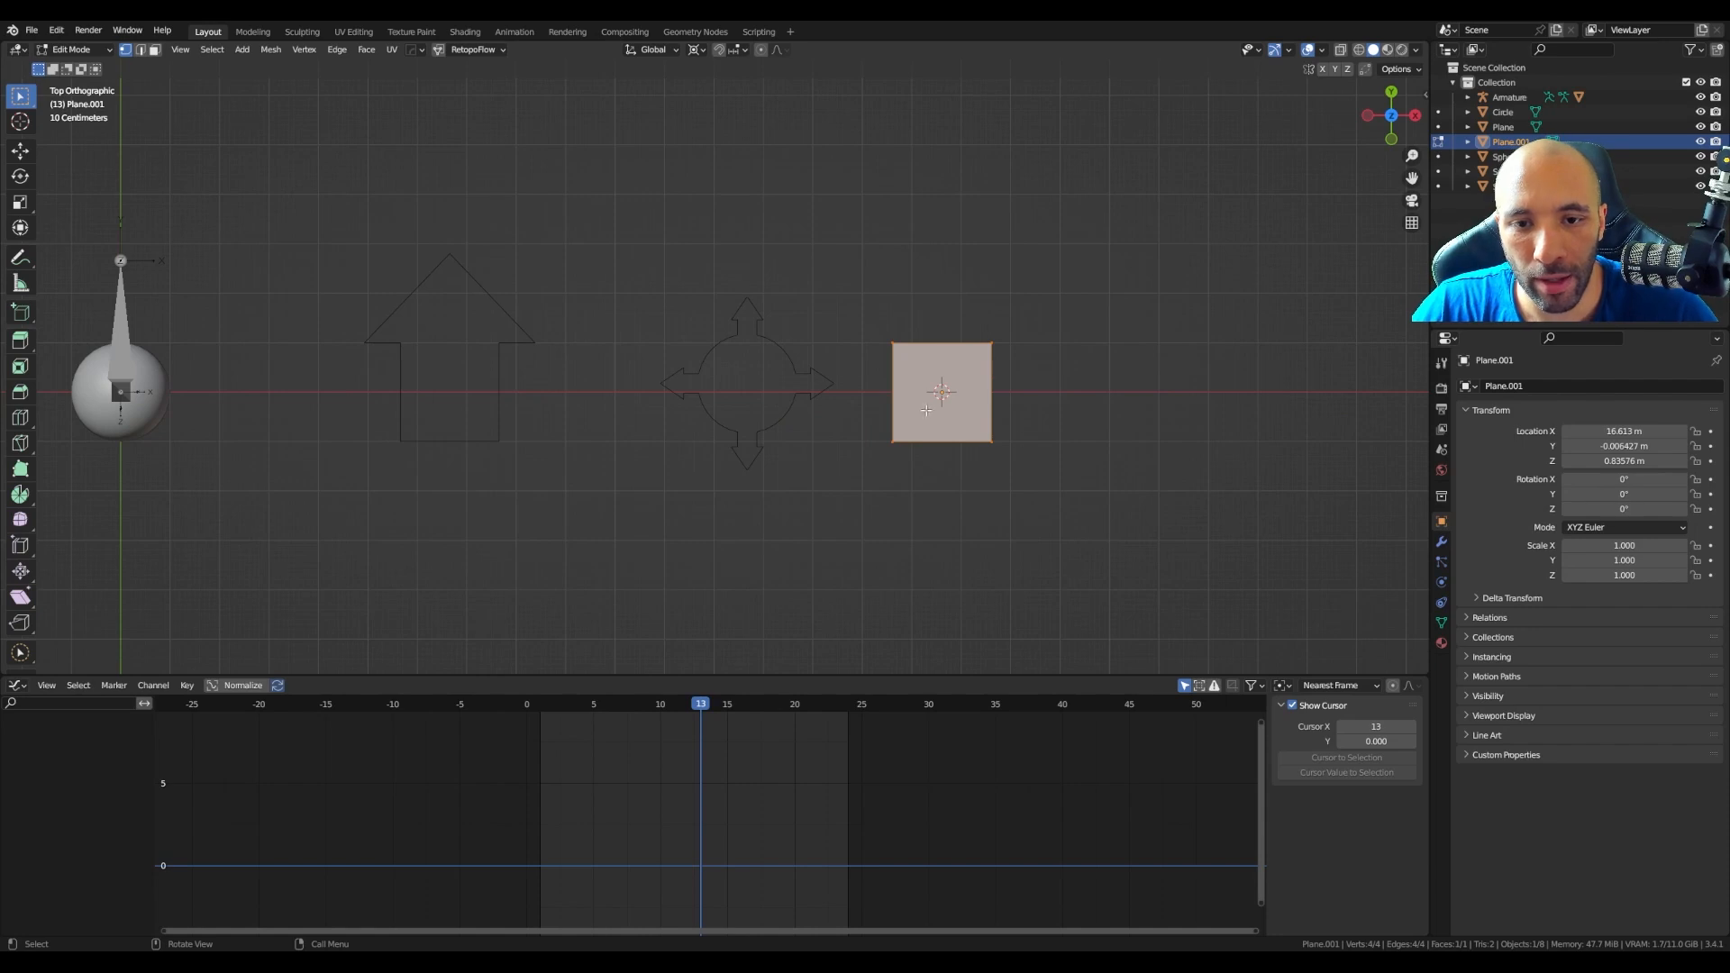
key(x)
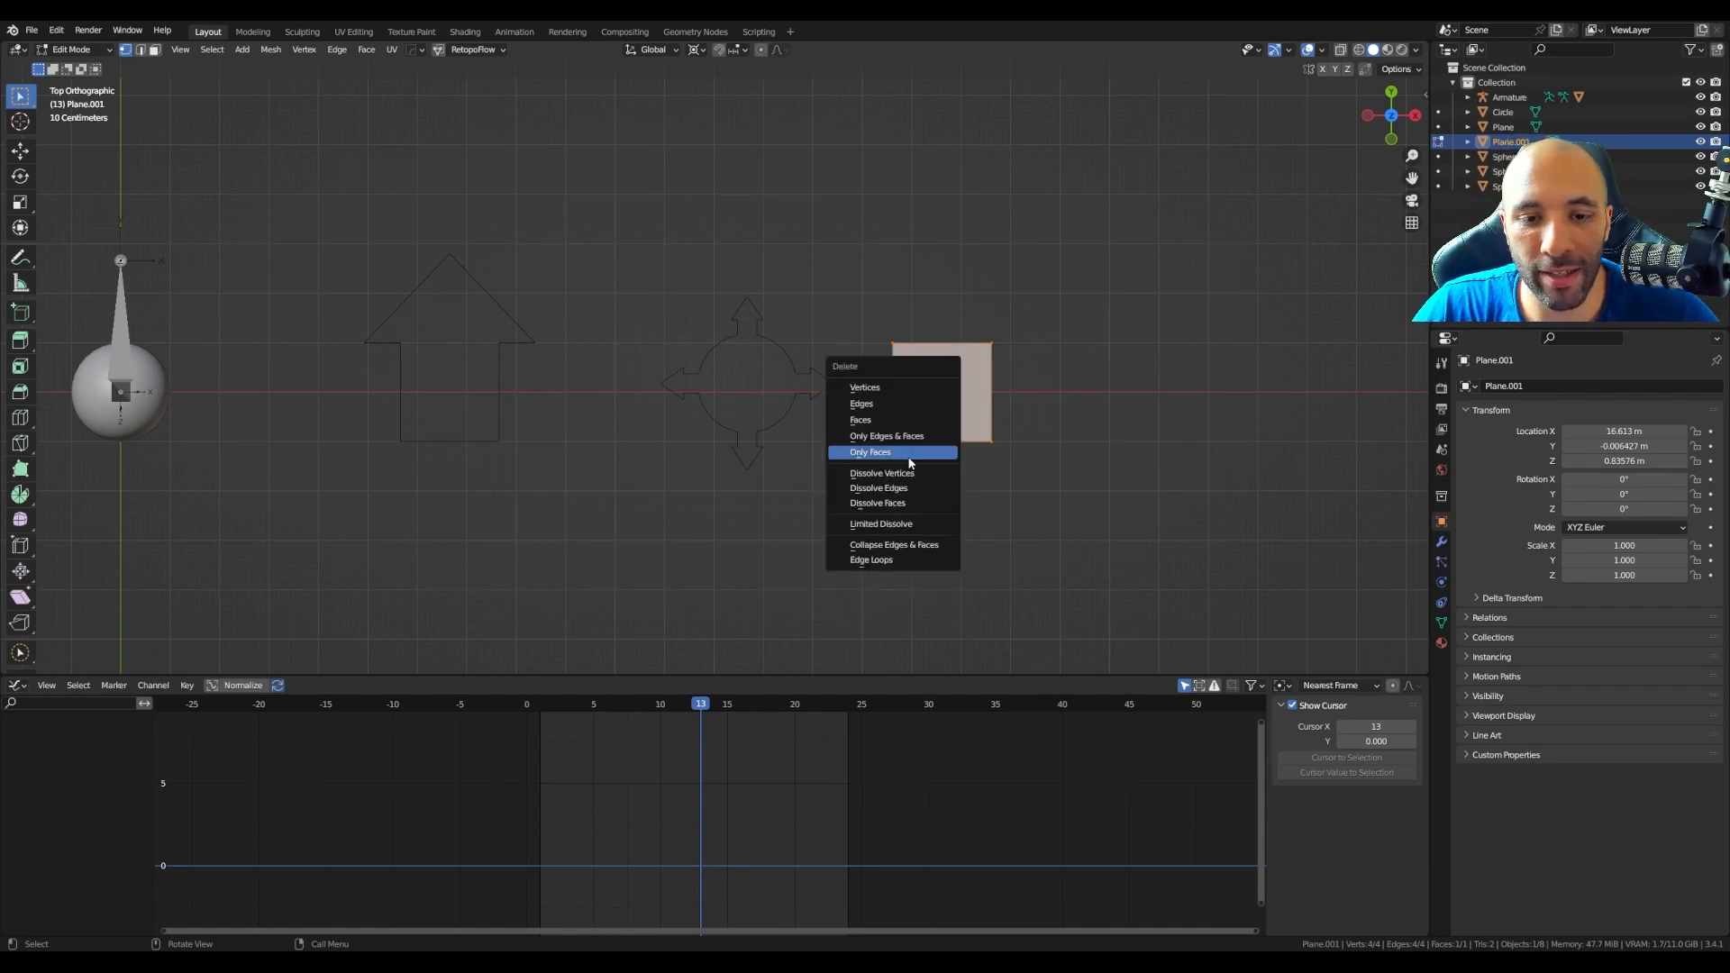
click(908, 457)
Step: Snap the 3D cursor to the middle of the square's -Y edge and set the object's origin there
click(890, 441)
shift+click(993, 443)
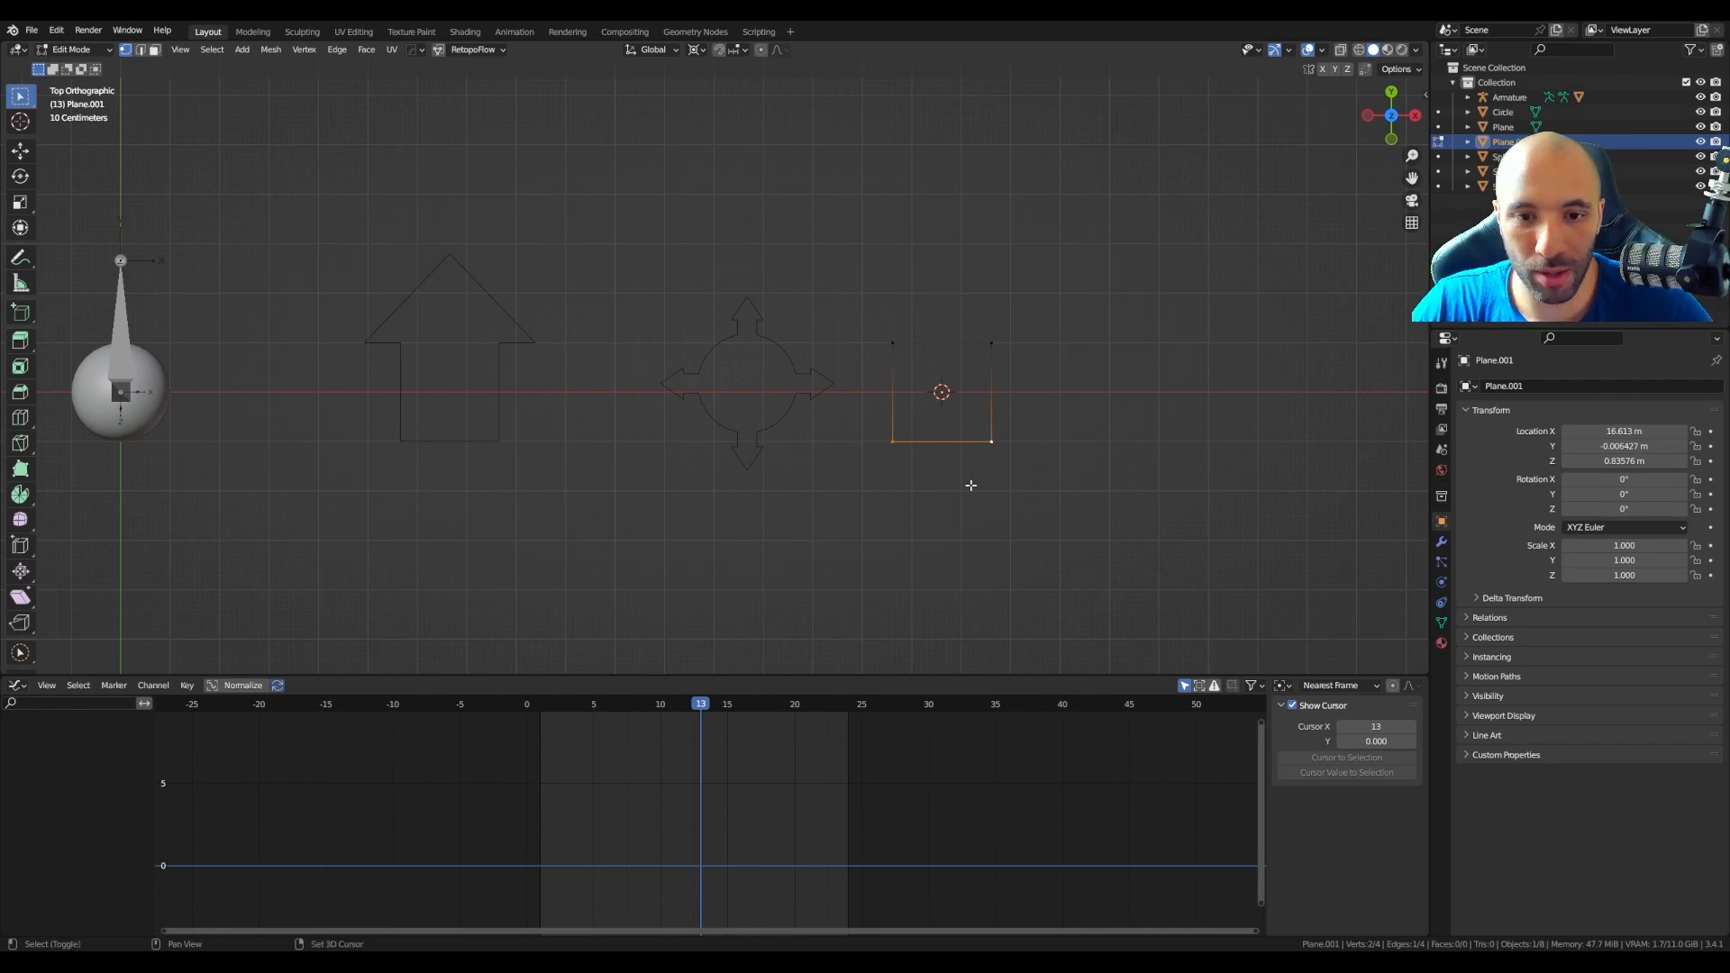
key(shift+s)
click(861, 485)
key(Tab)
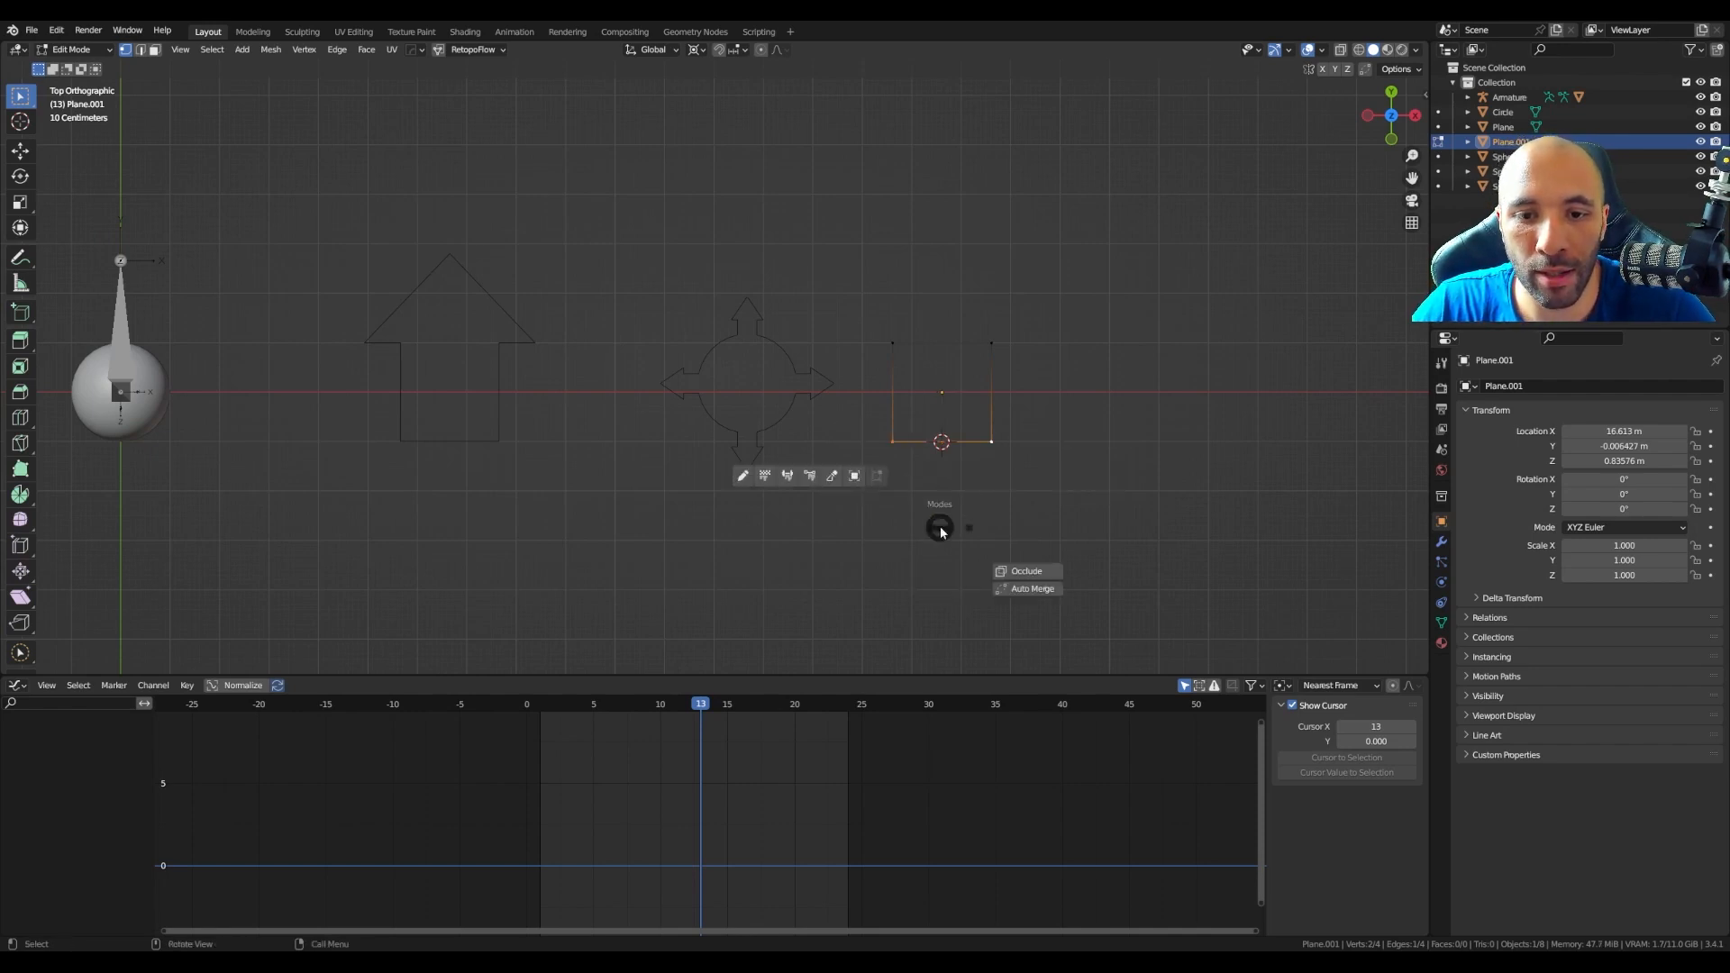
right_click(959, 396)
mouse_move(958, 396)
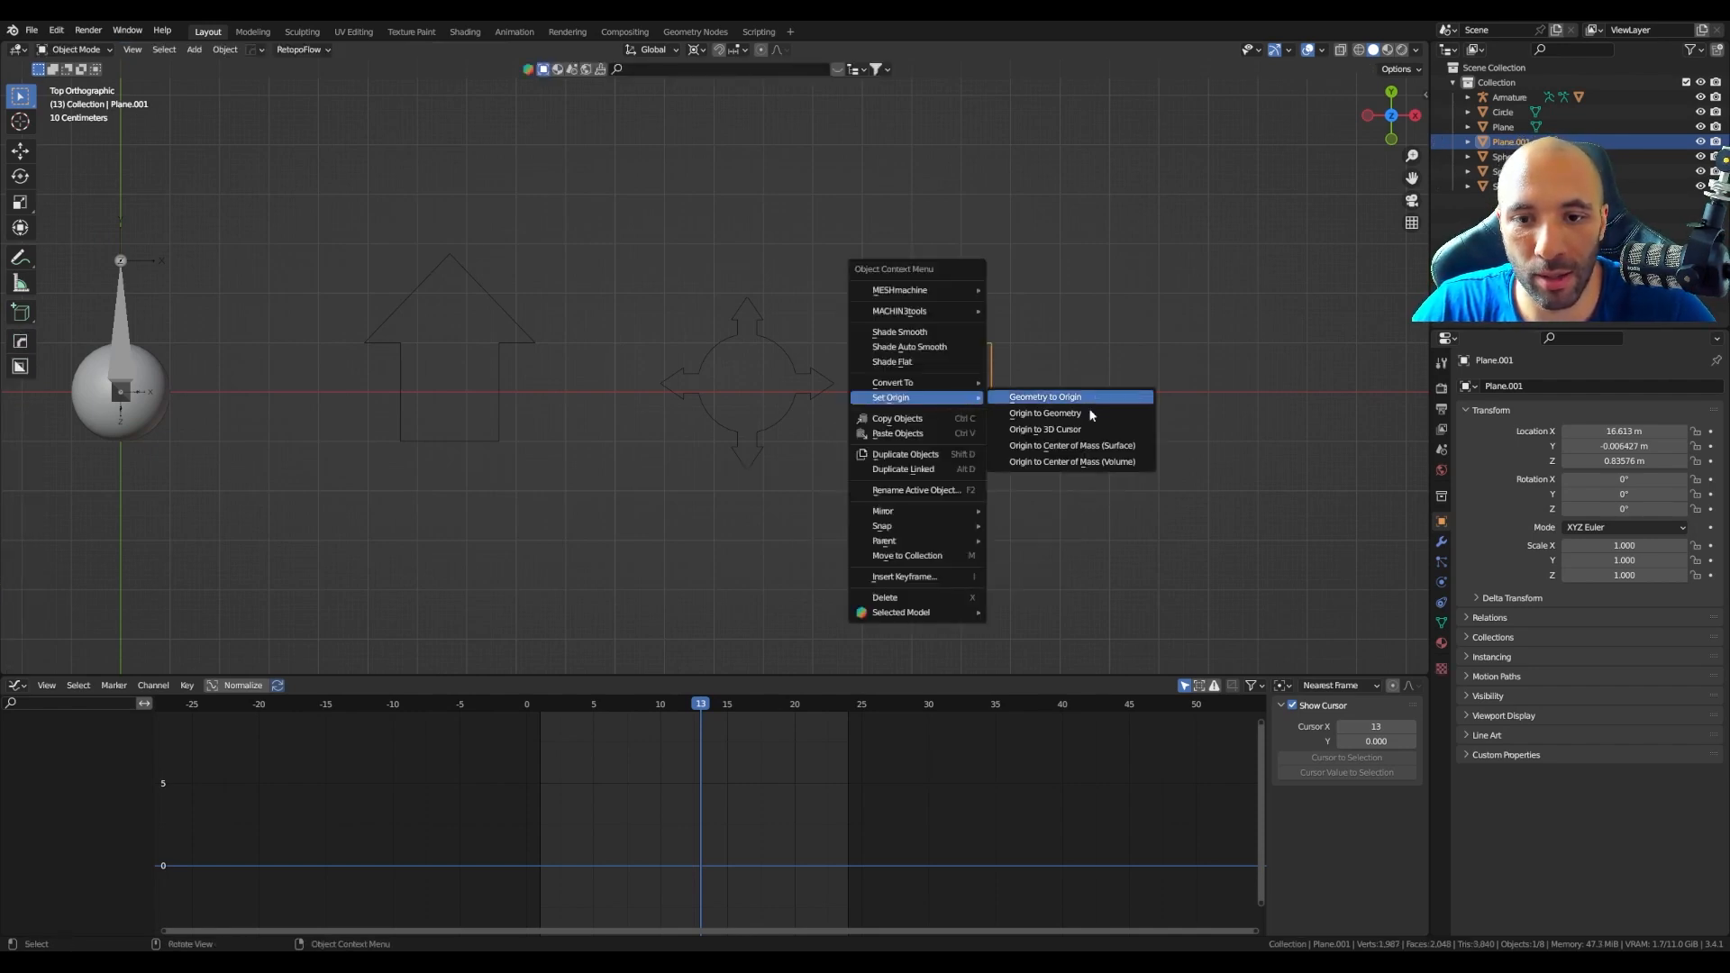
click(1094, 432)
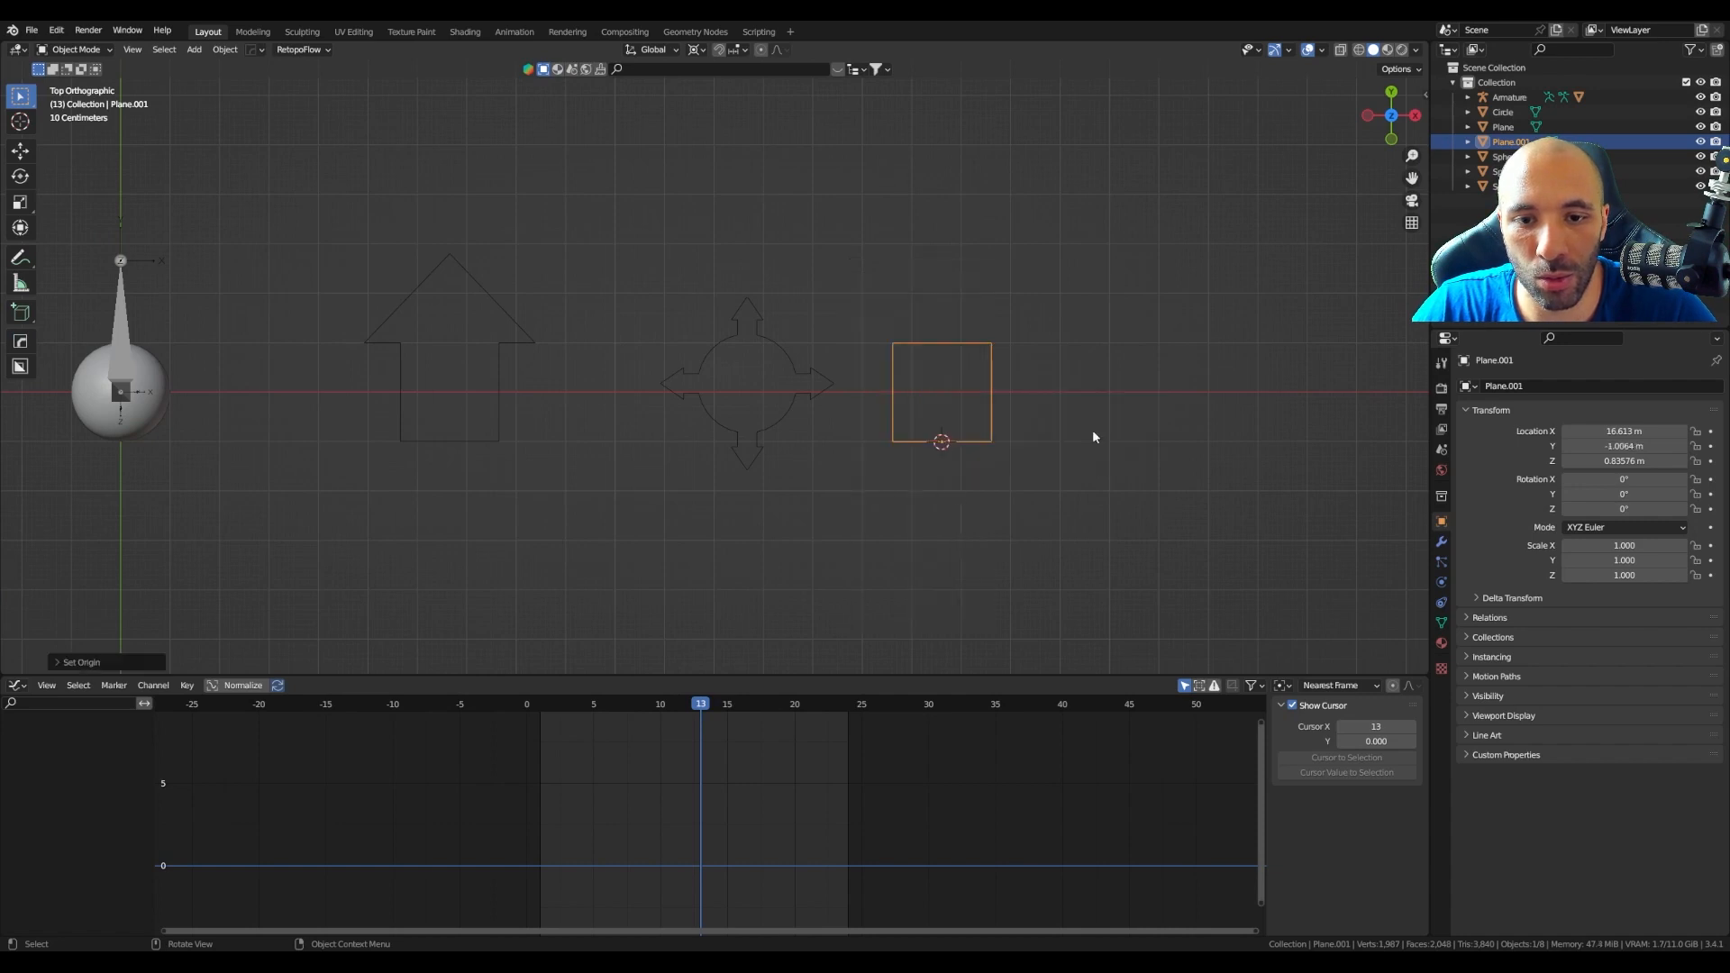
Step: Rename the arrow outline object Arrow
click(779, 427)
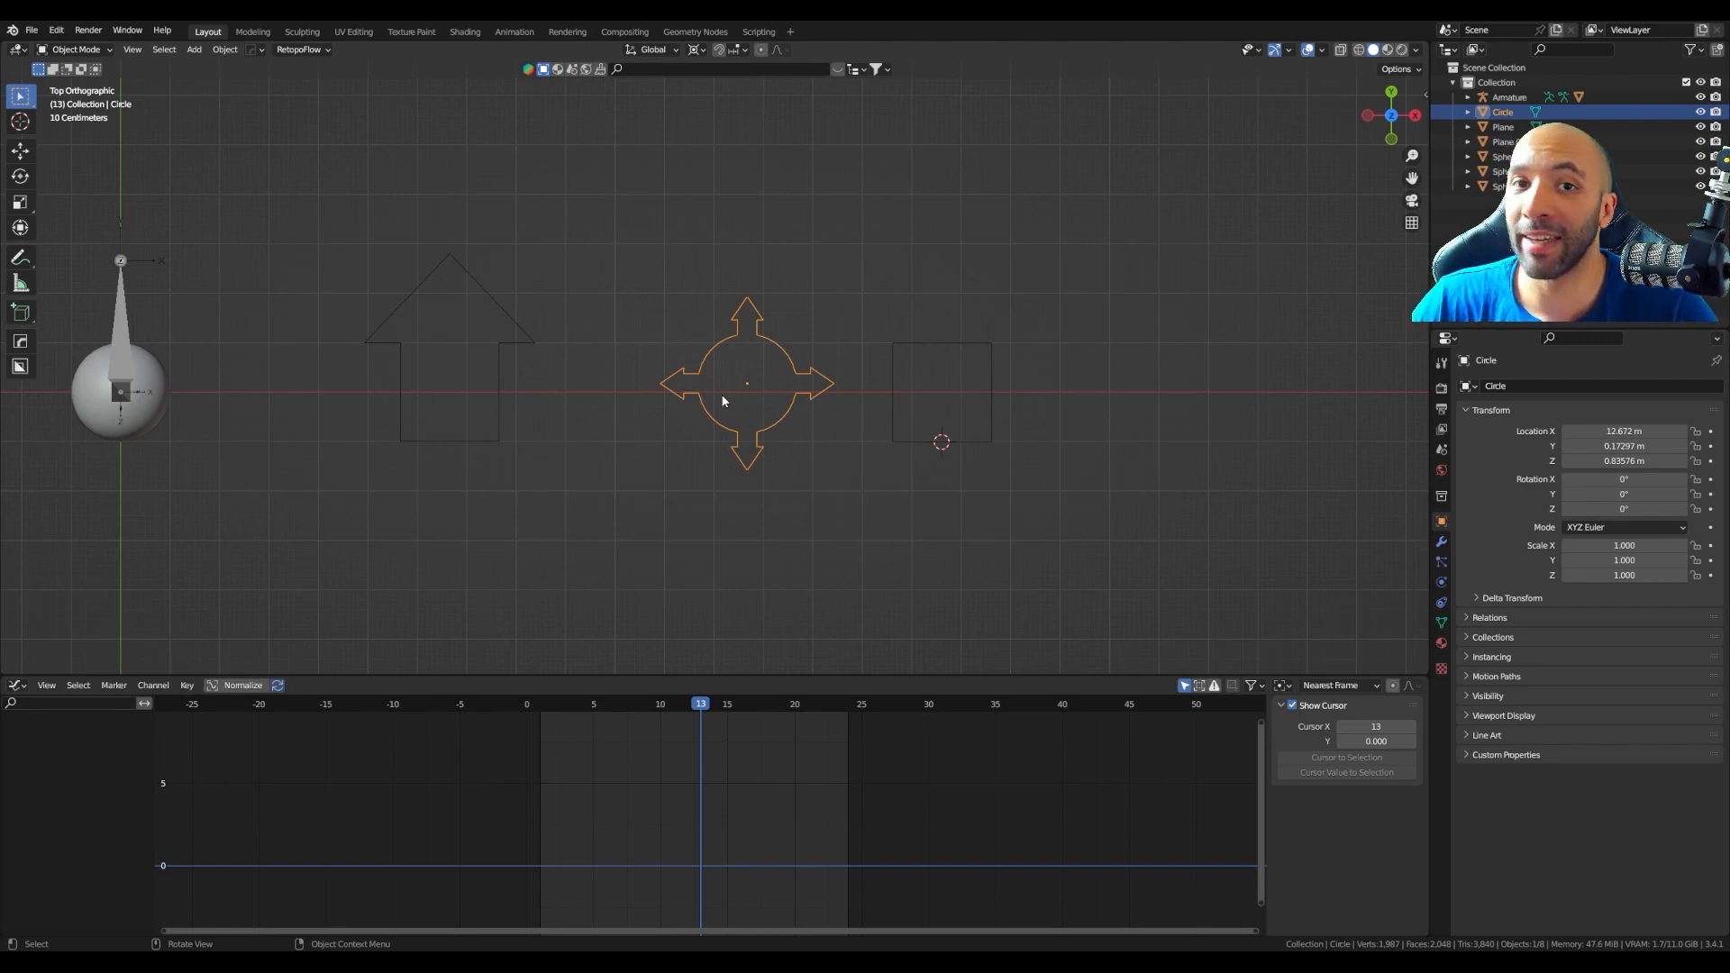
click(450, 257)
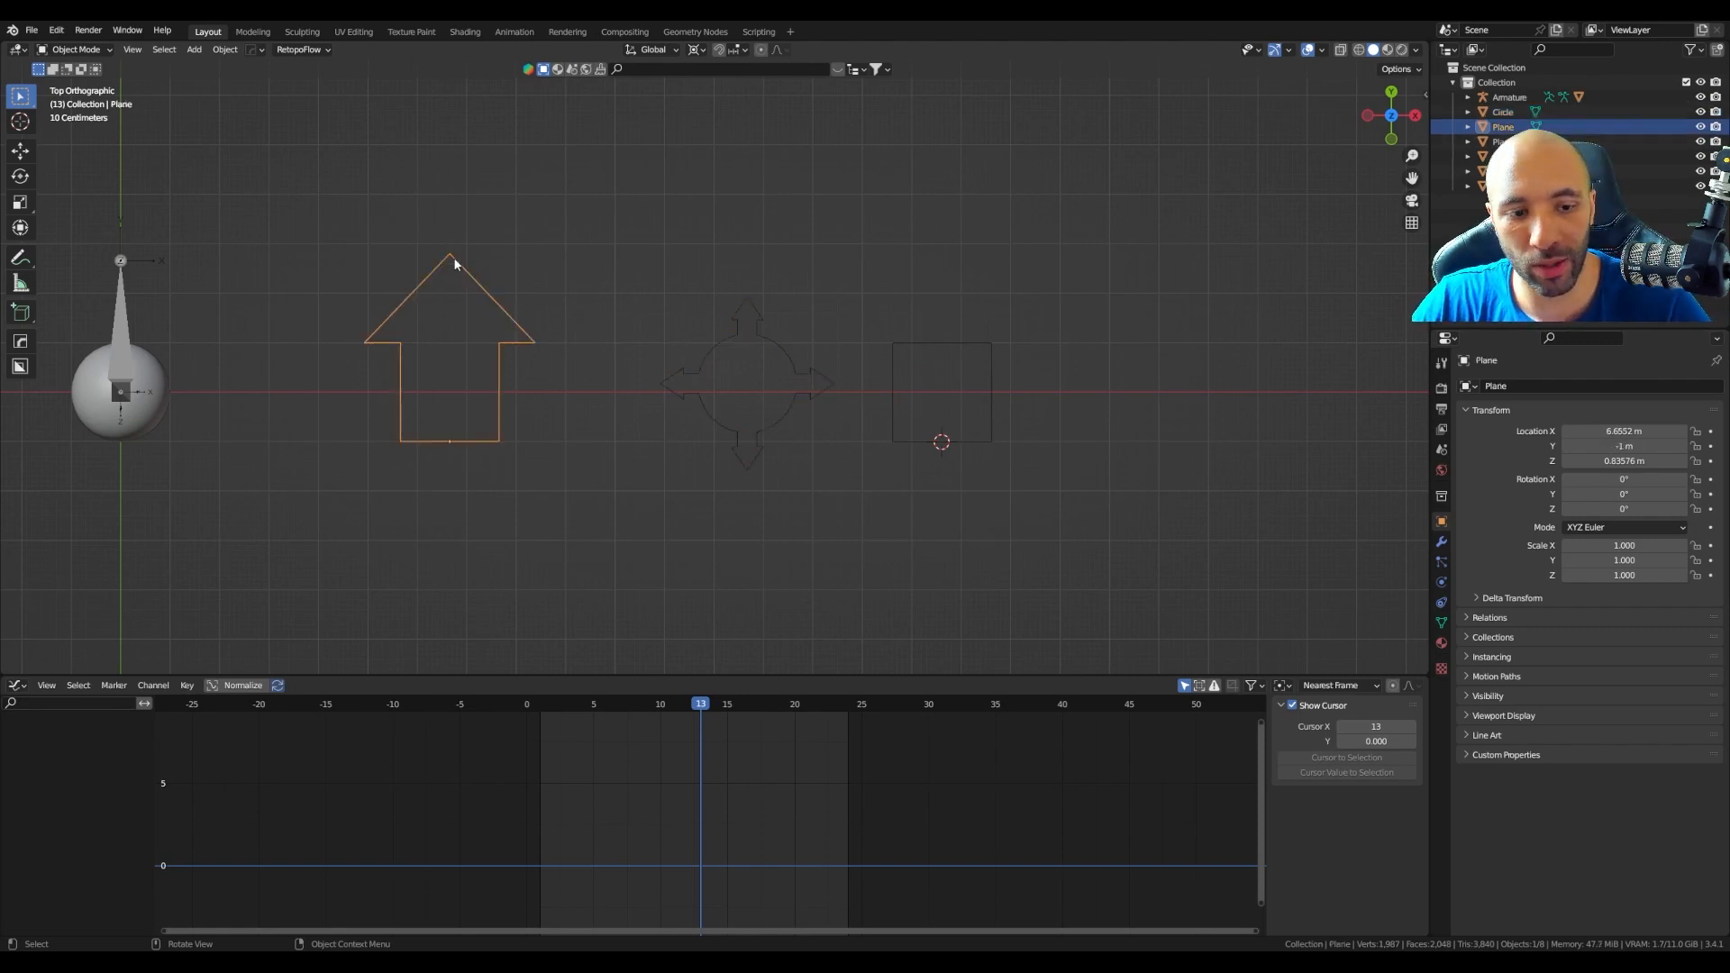
key(F2)
text(A)
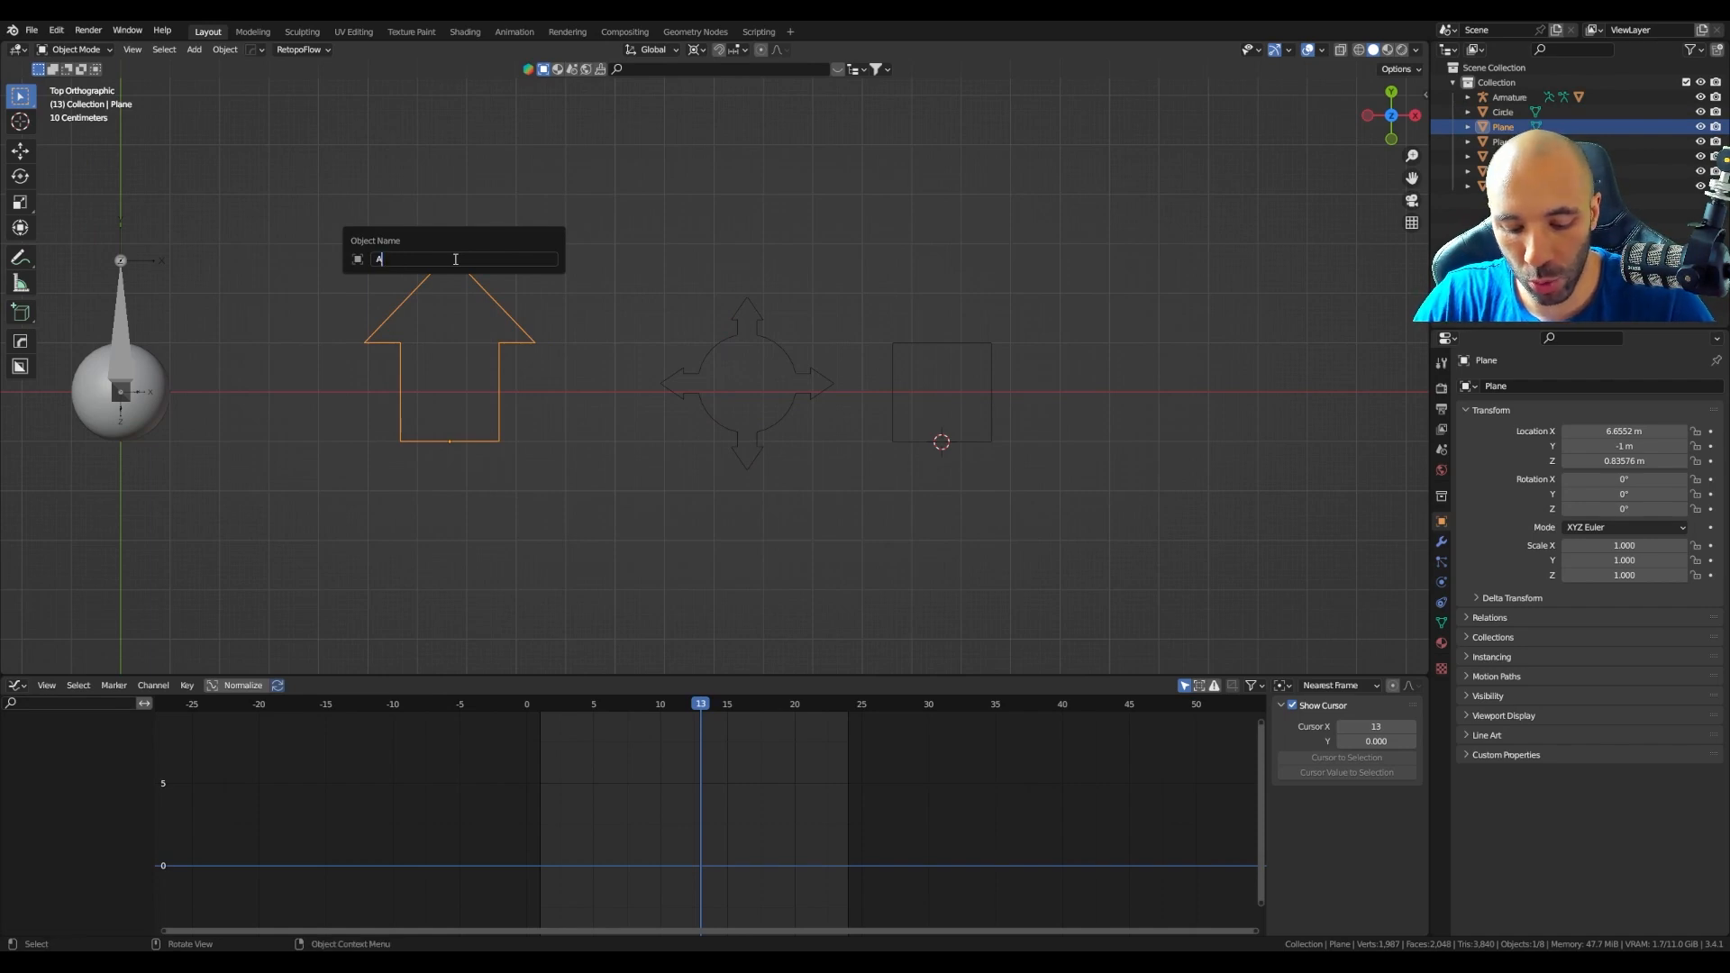
text(rrow)
key(Return)
Step: Rename the circle with four pointers Main
click(749, 340)
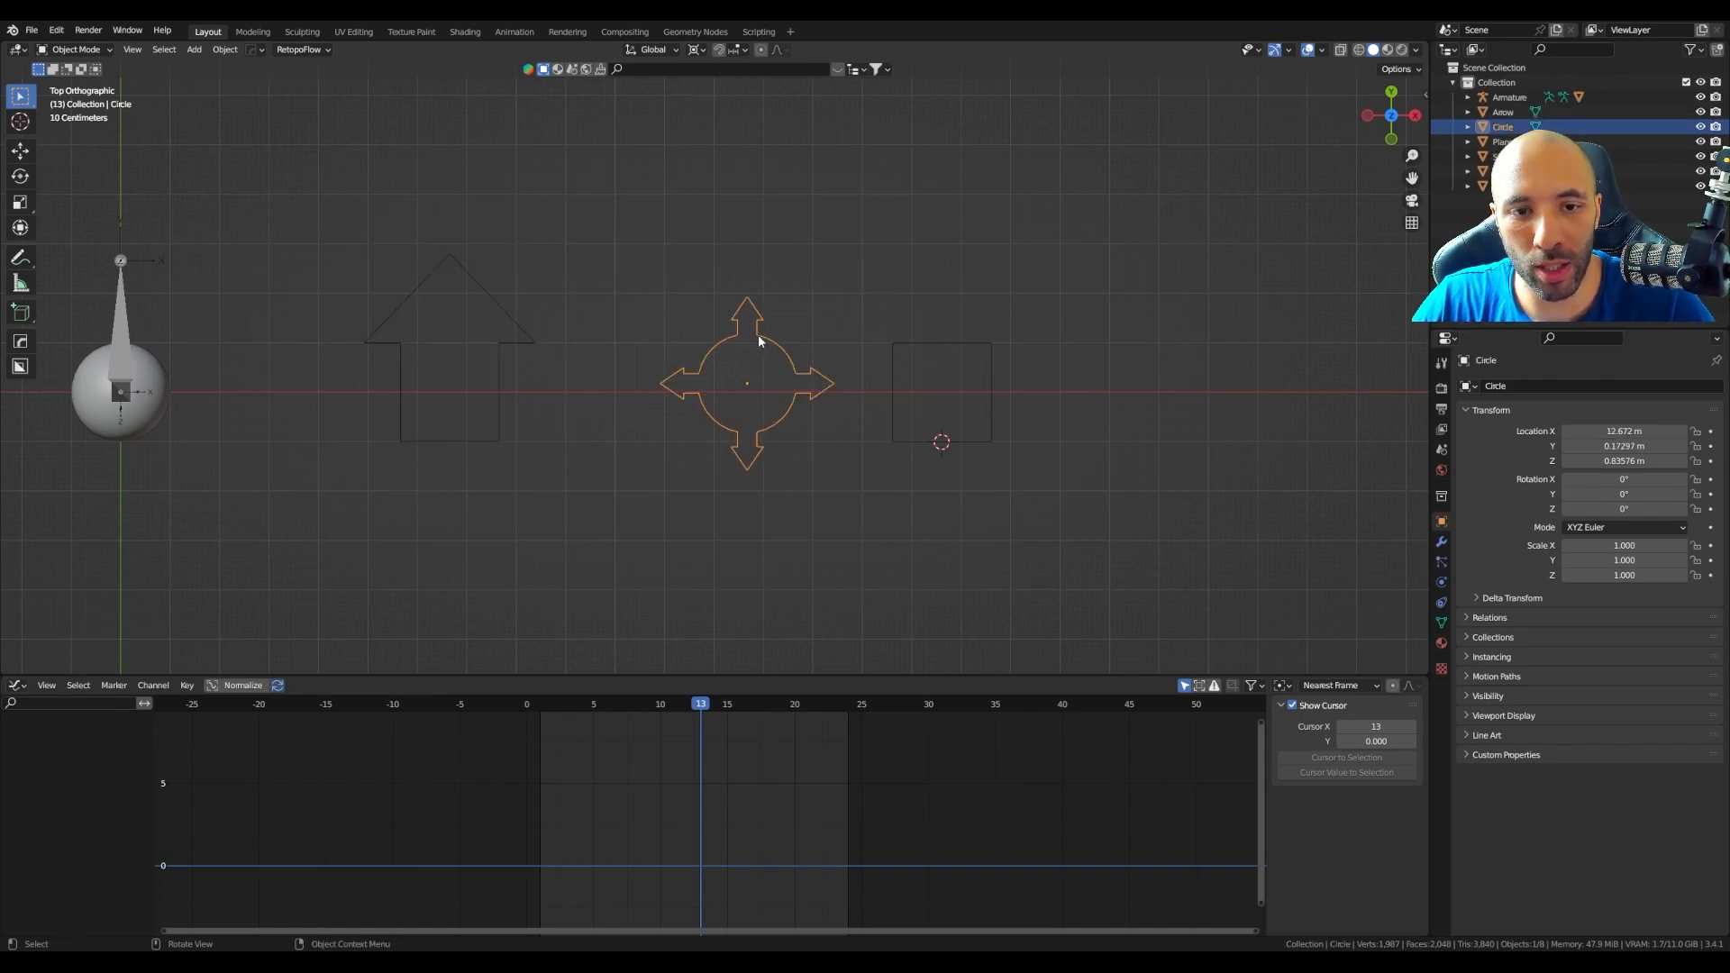
key(F2)
text(M)
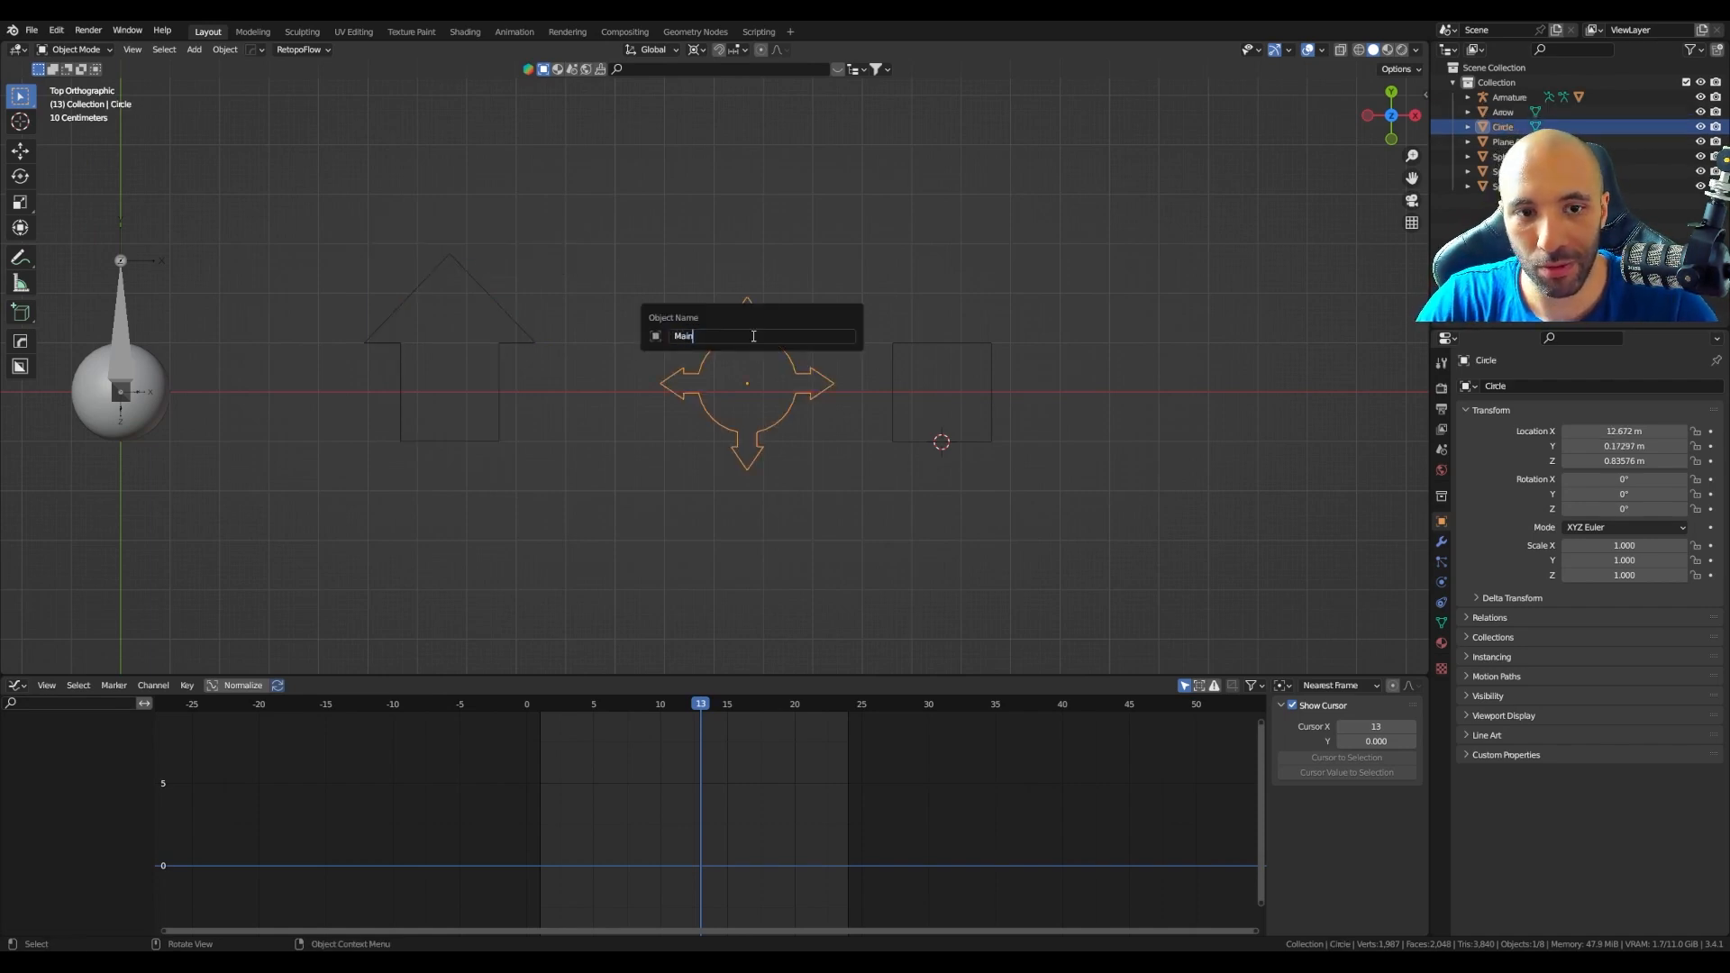
text(ain)
key(Return)
Step: Rename the square outline object Root
click(968, 346)
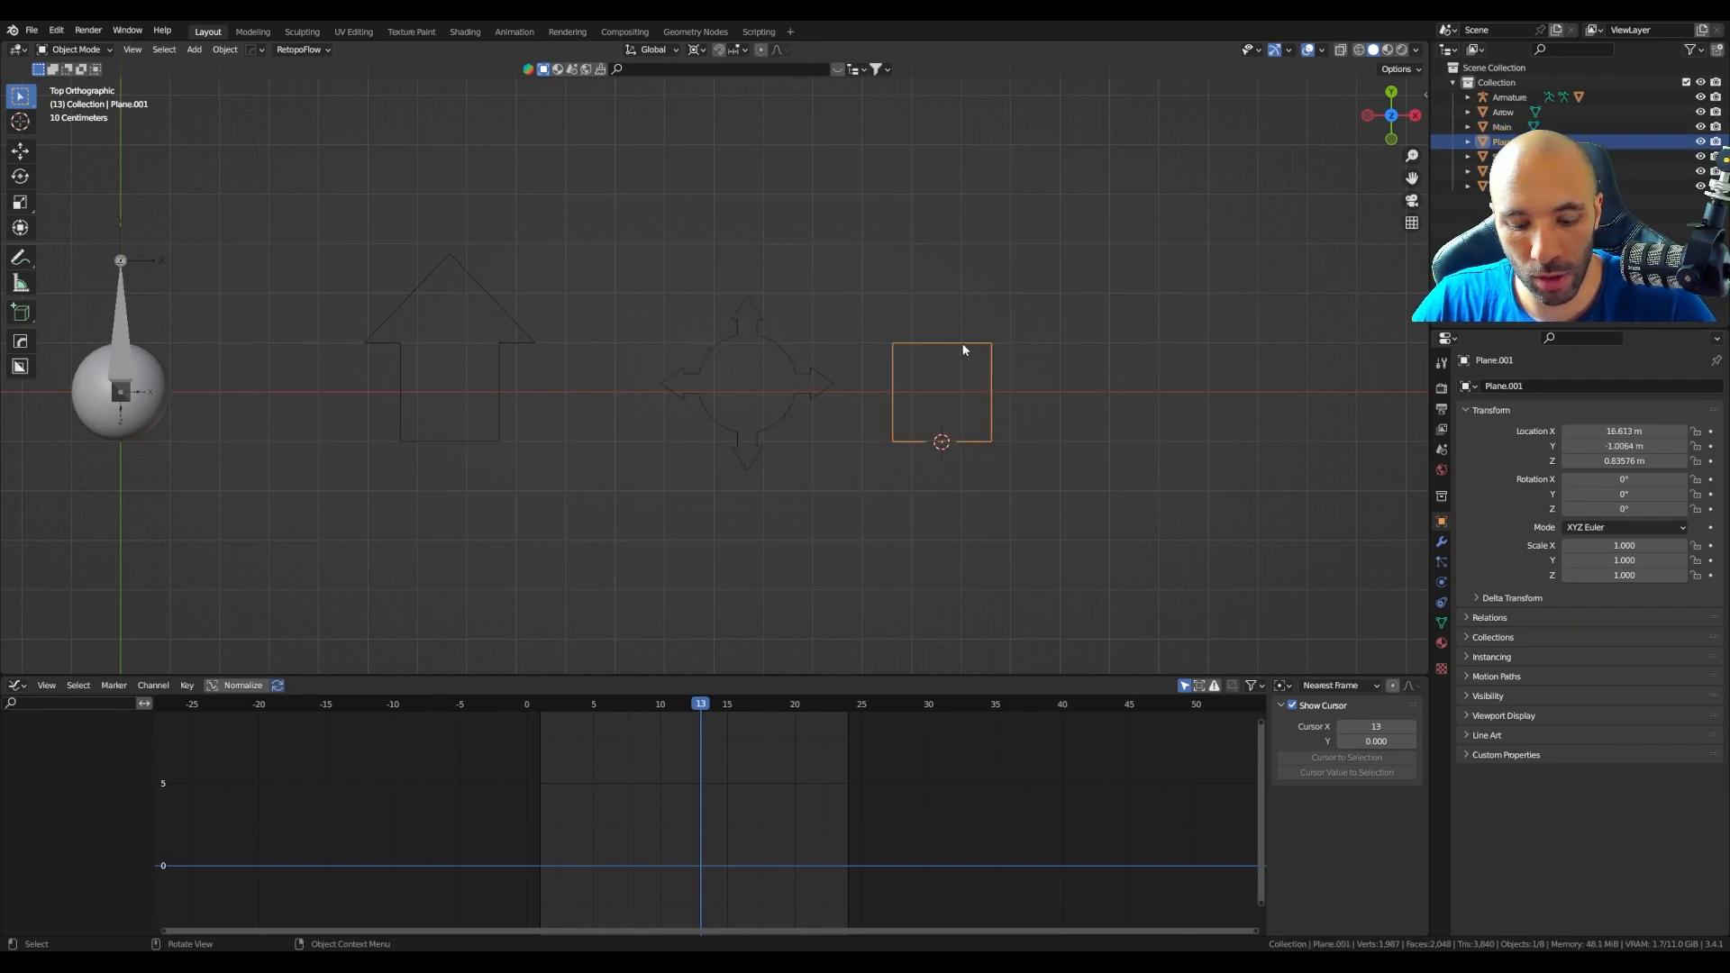
key(F2)
text(Root)
key(Return)
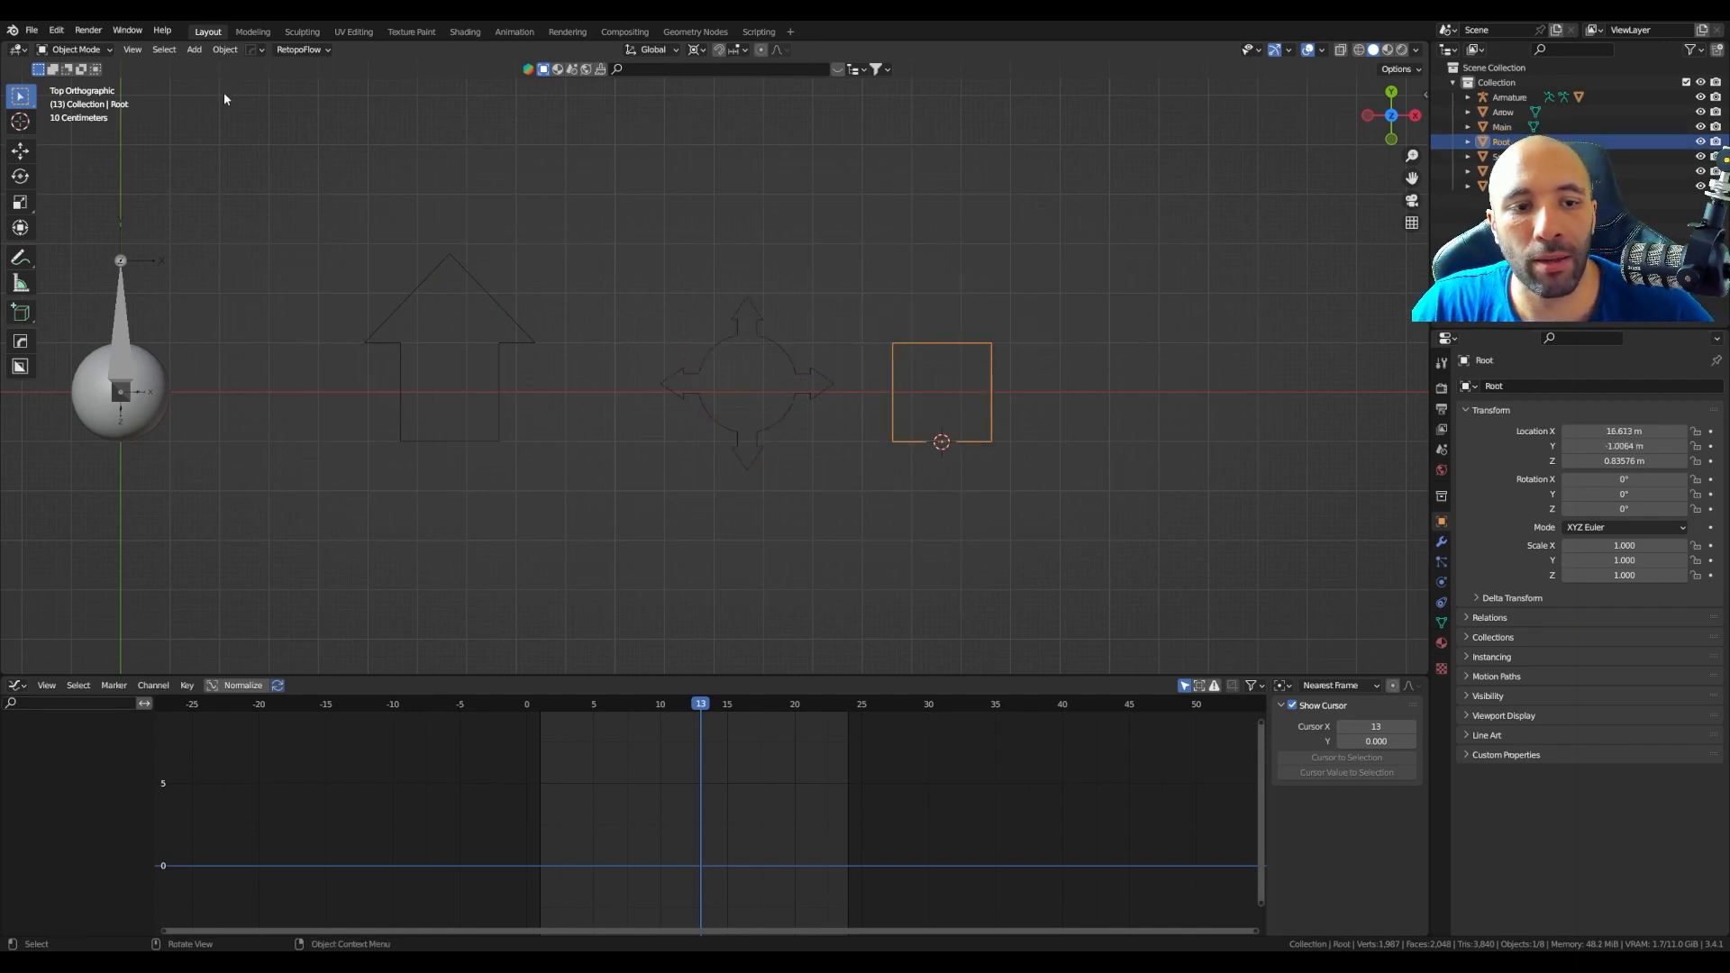
Step: Move the arrow, the circle and the square outlines into a new collection named CustomShapes
drag(310, 241, 1038, 537)
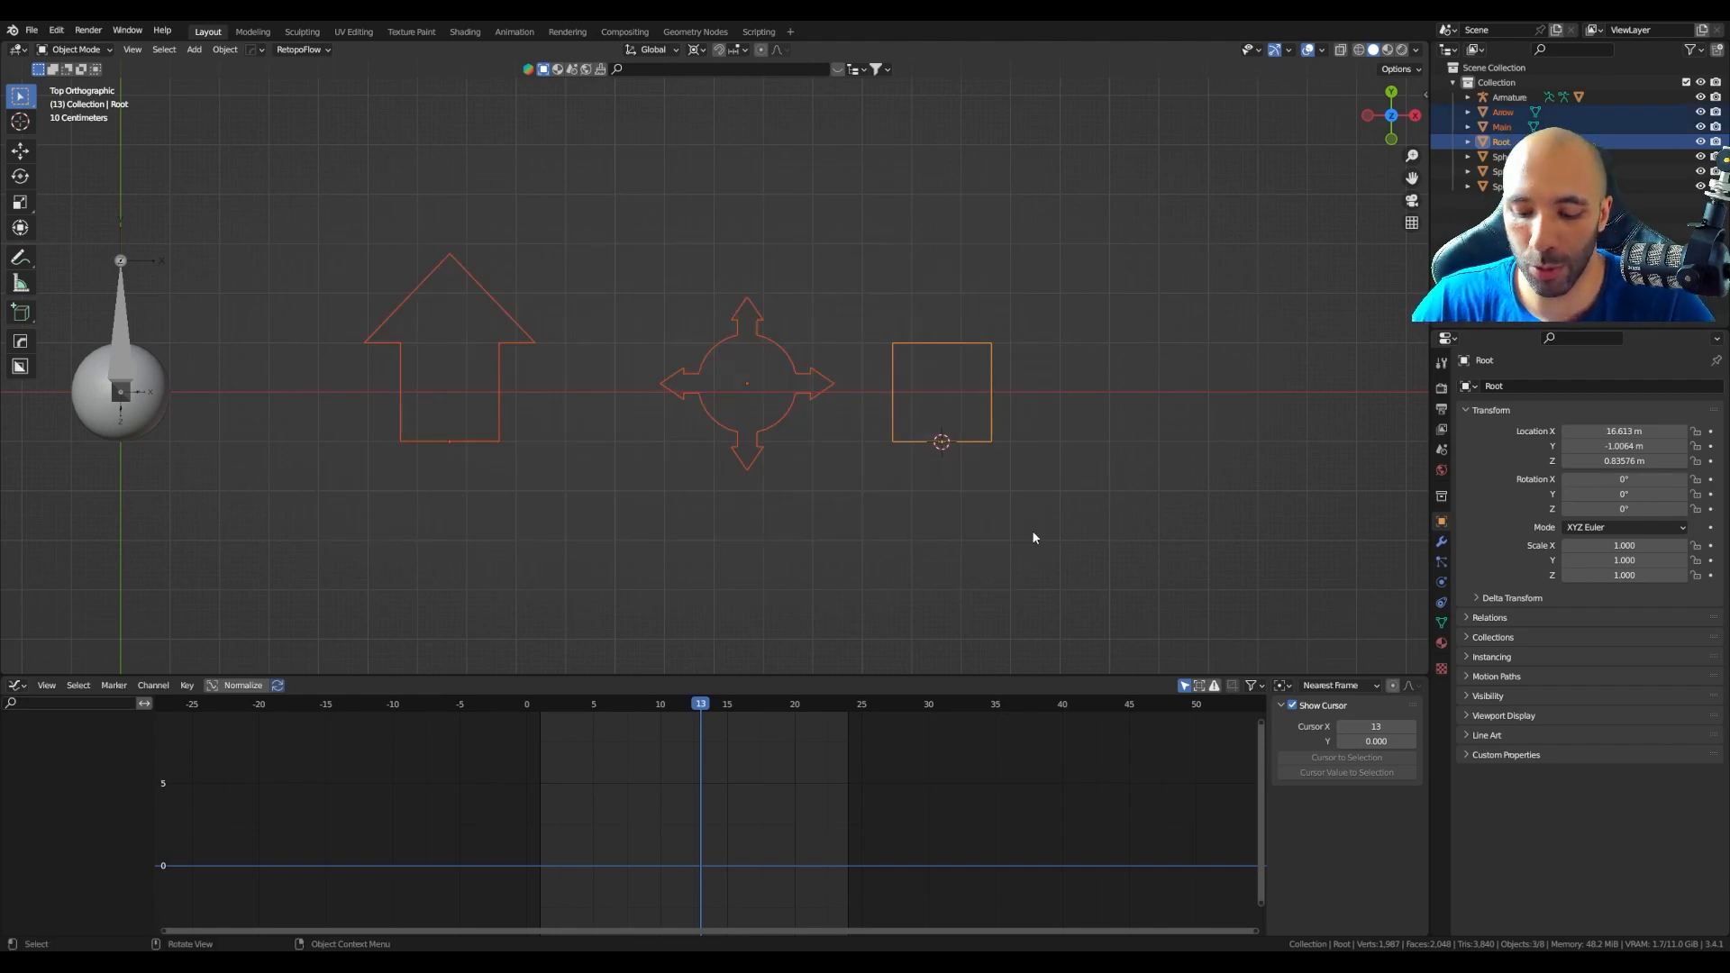
key(m)
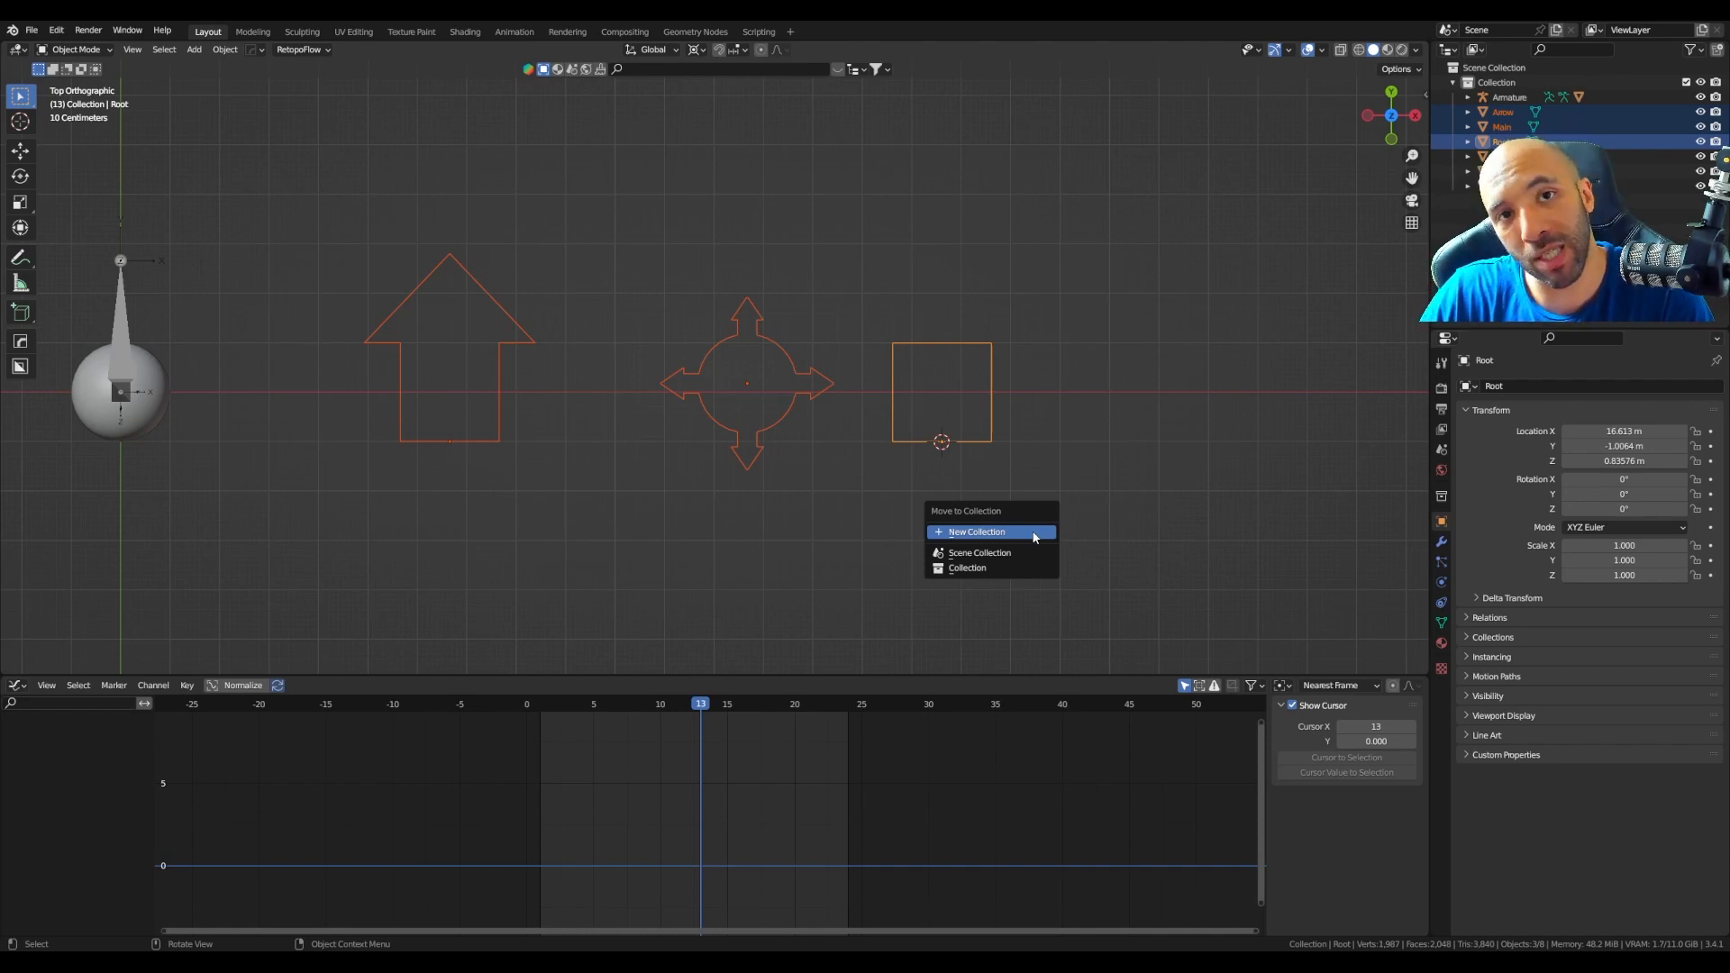
click(1033, 533)
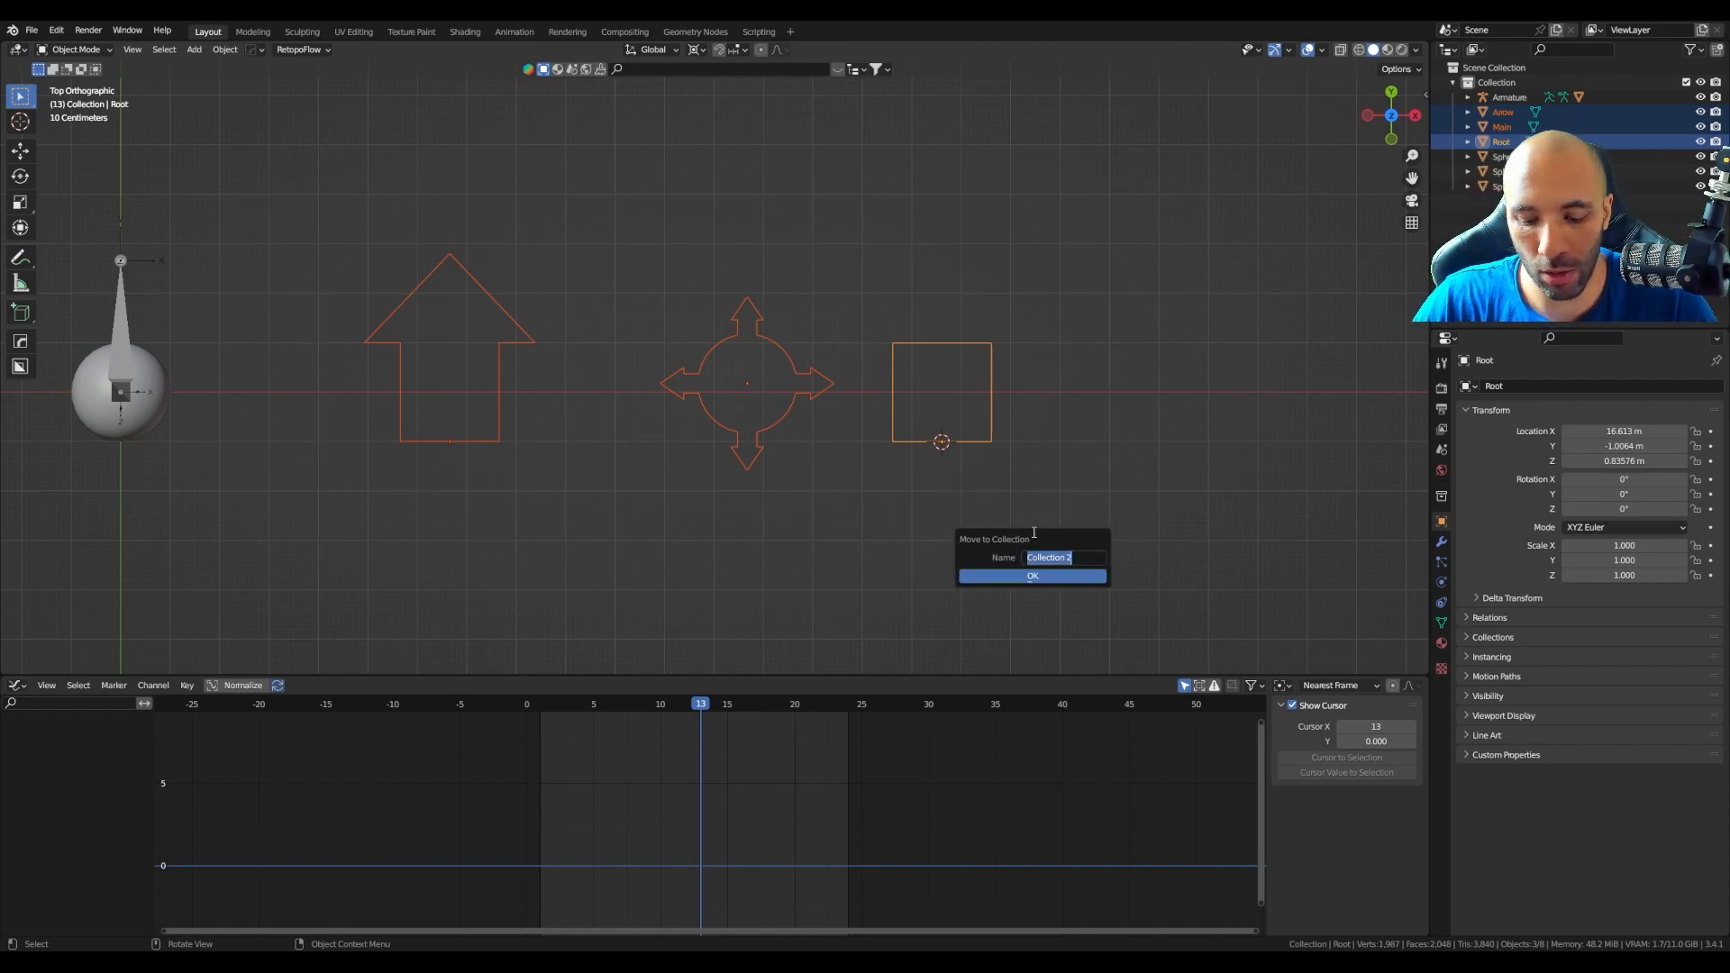
text(CustomShapes)
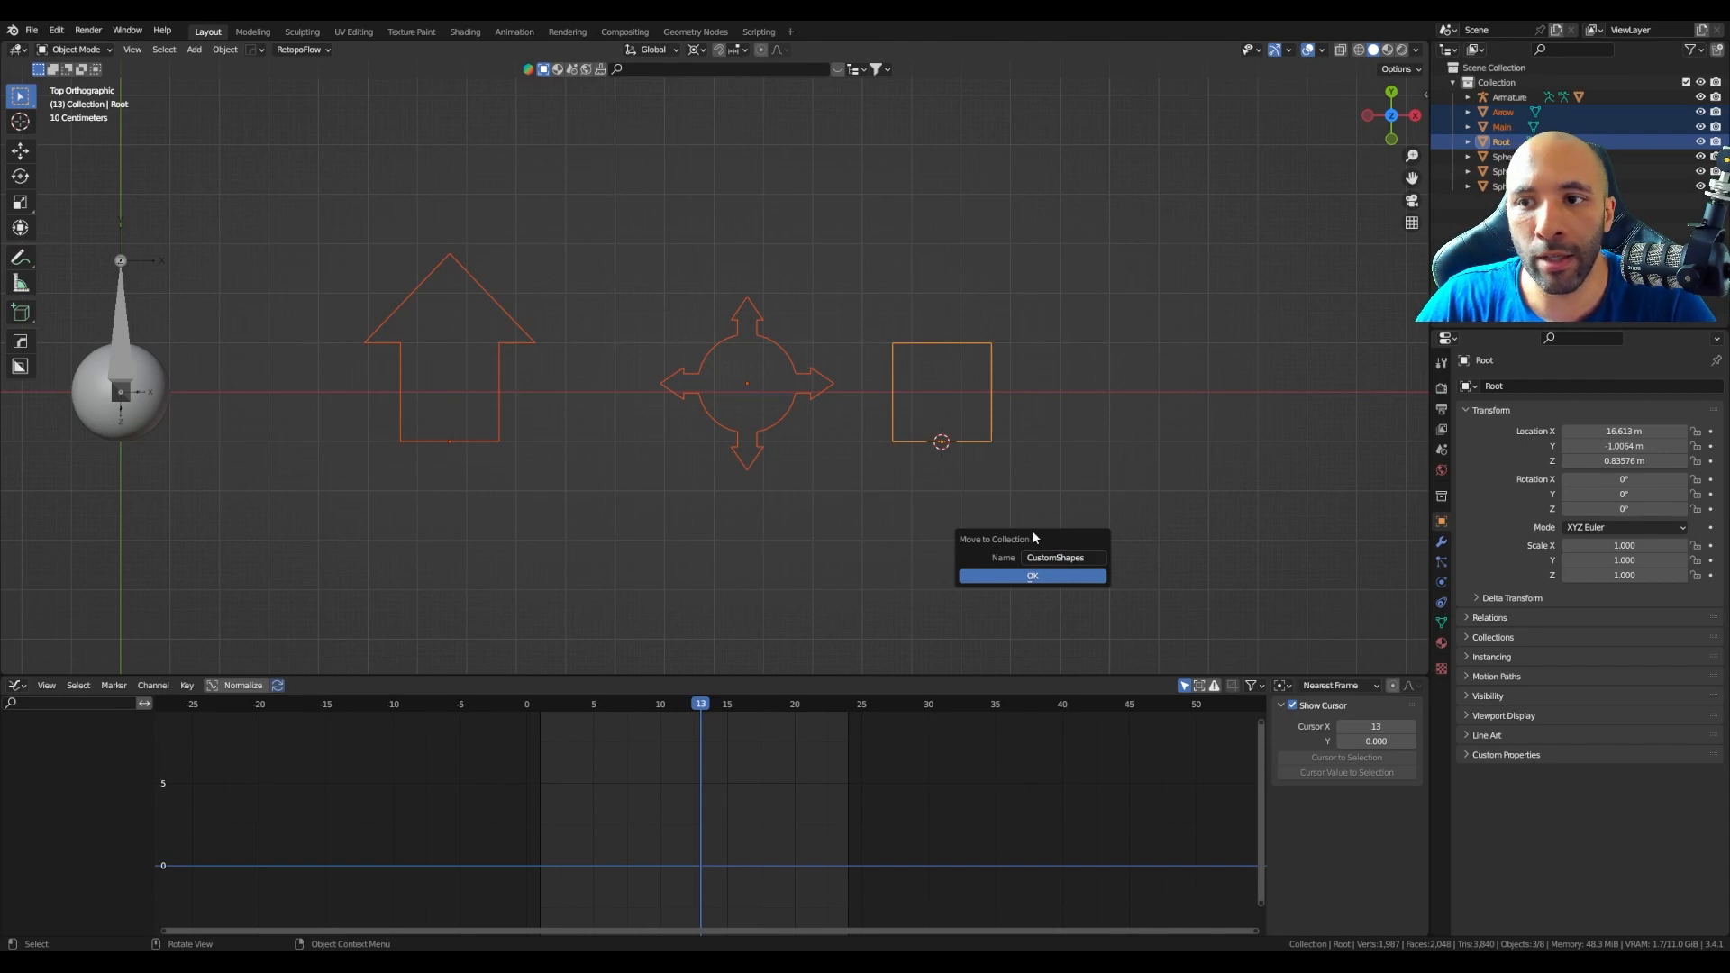
click(1032, 576)
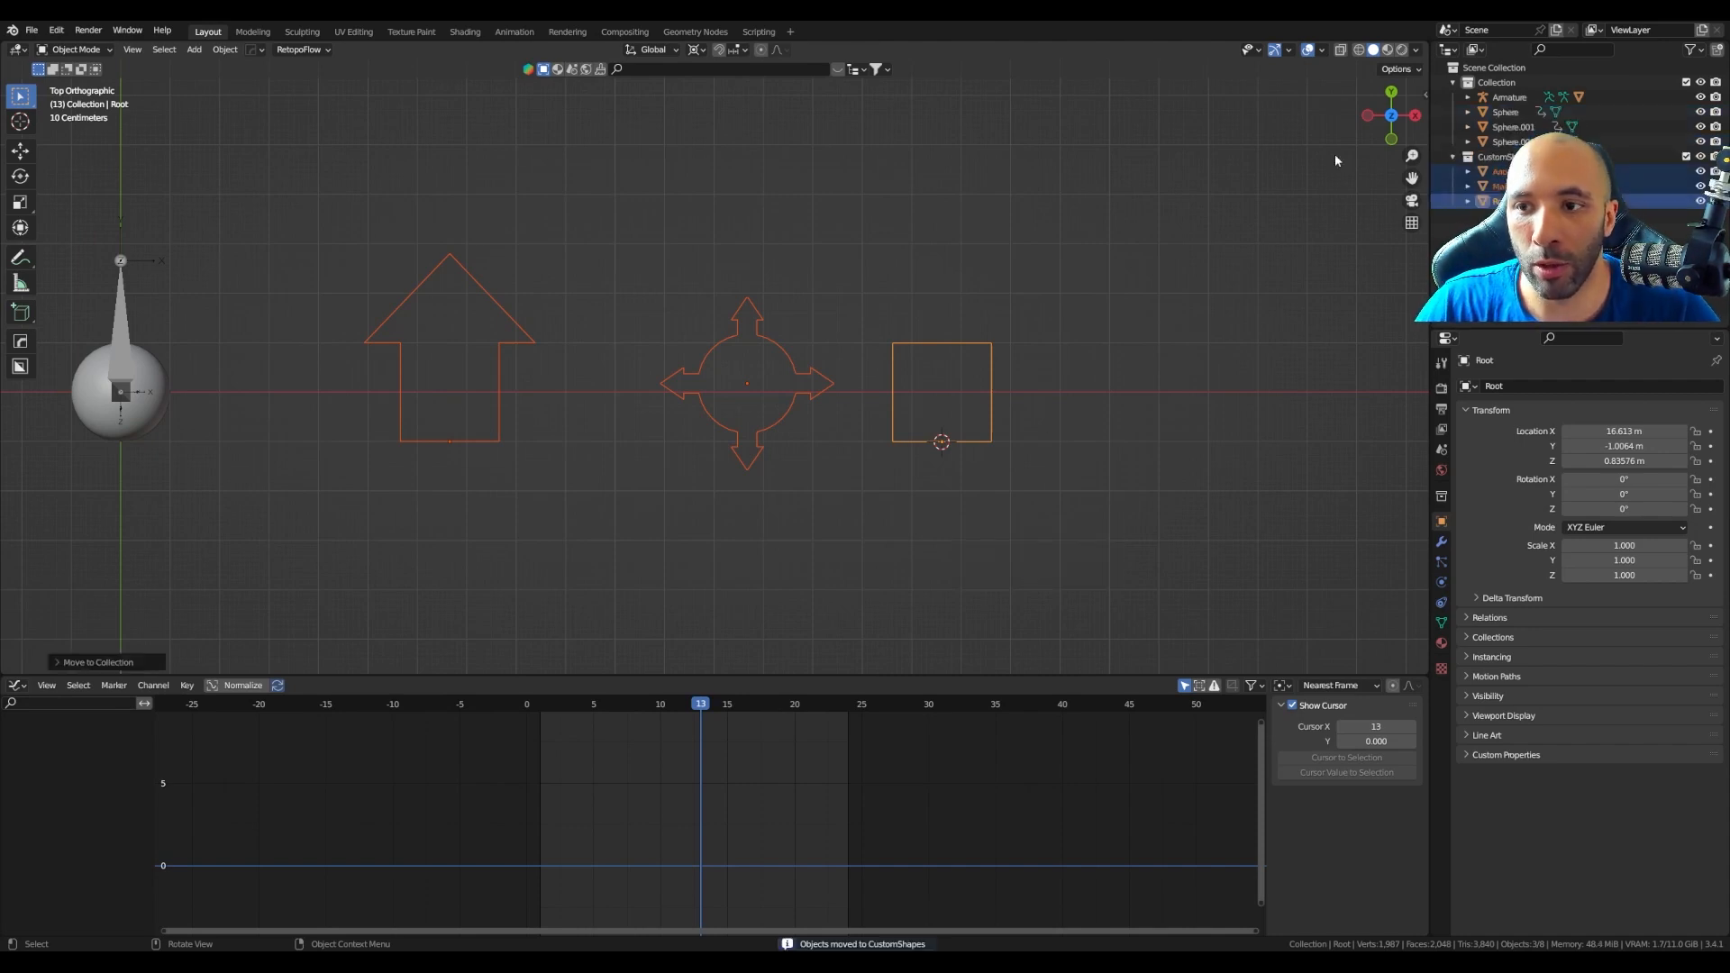
Step: Give the CustomShapes collection the blue color tag
click(1471, 158)
right_click(1469, 159)
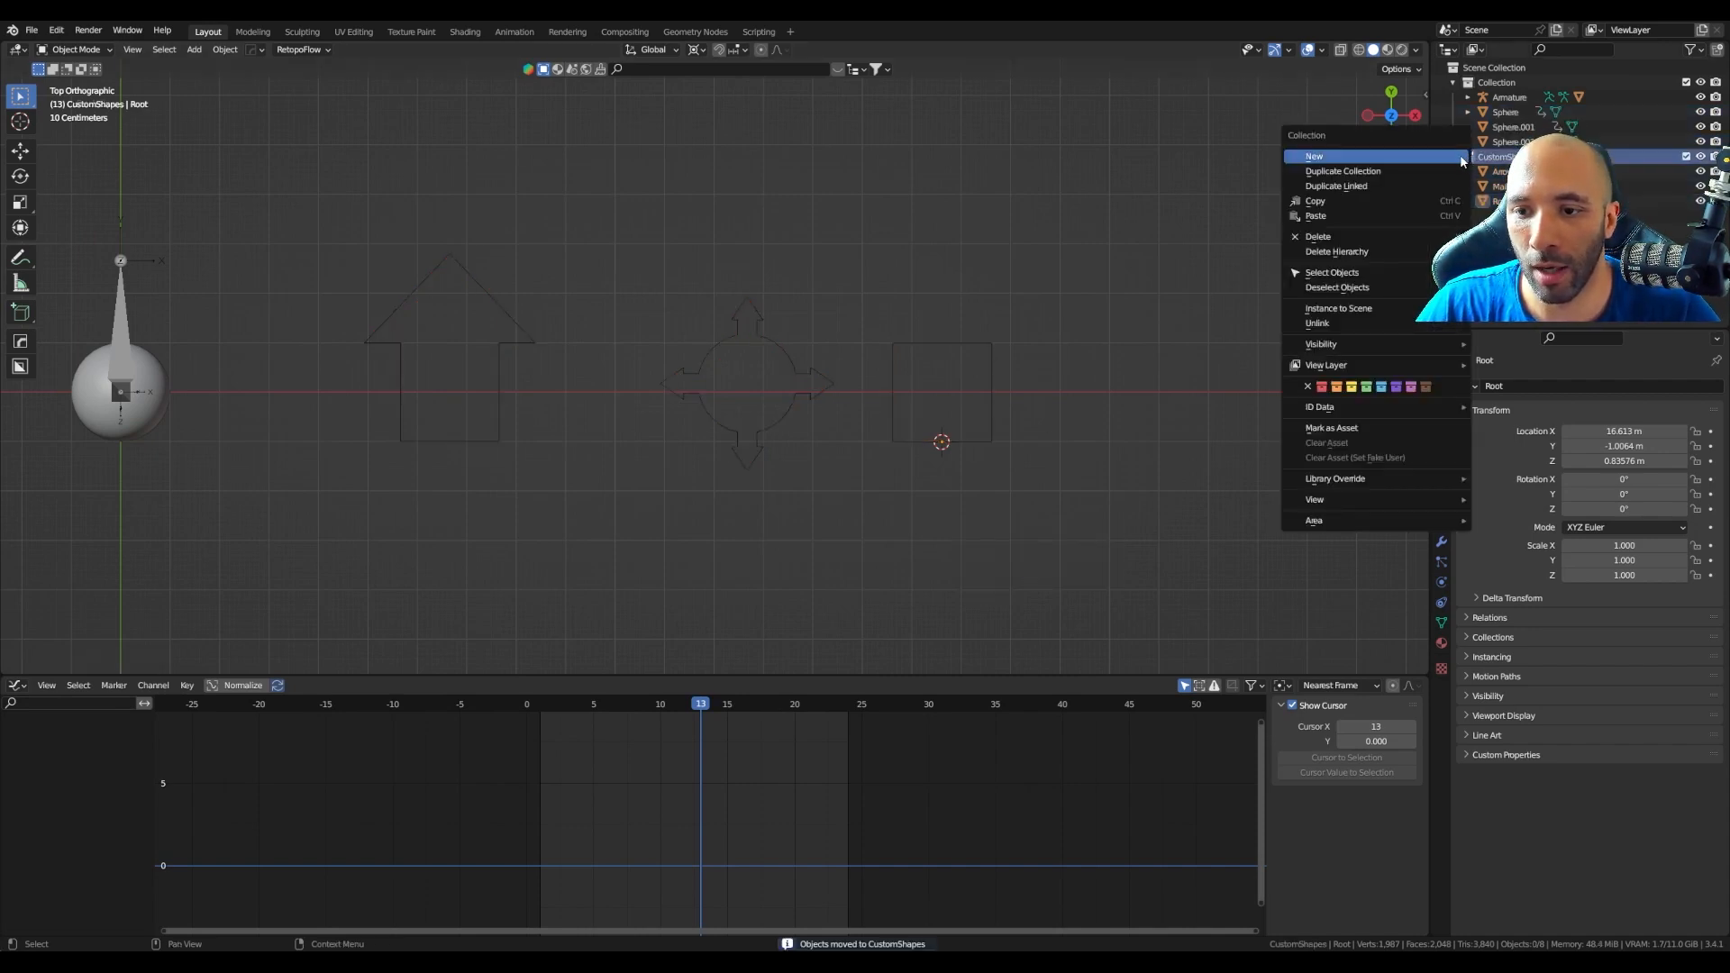
click(1381, 388)
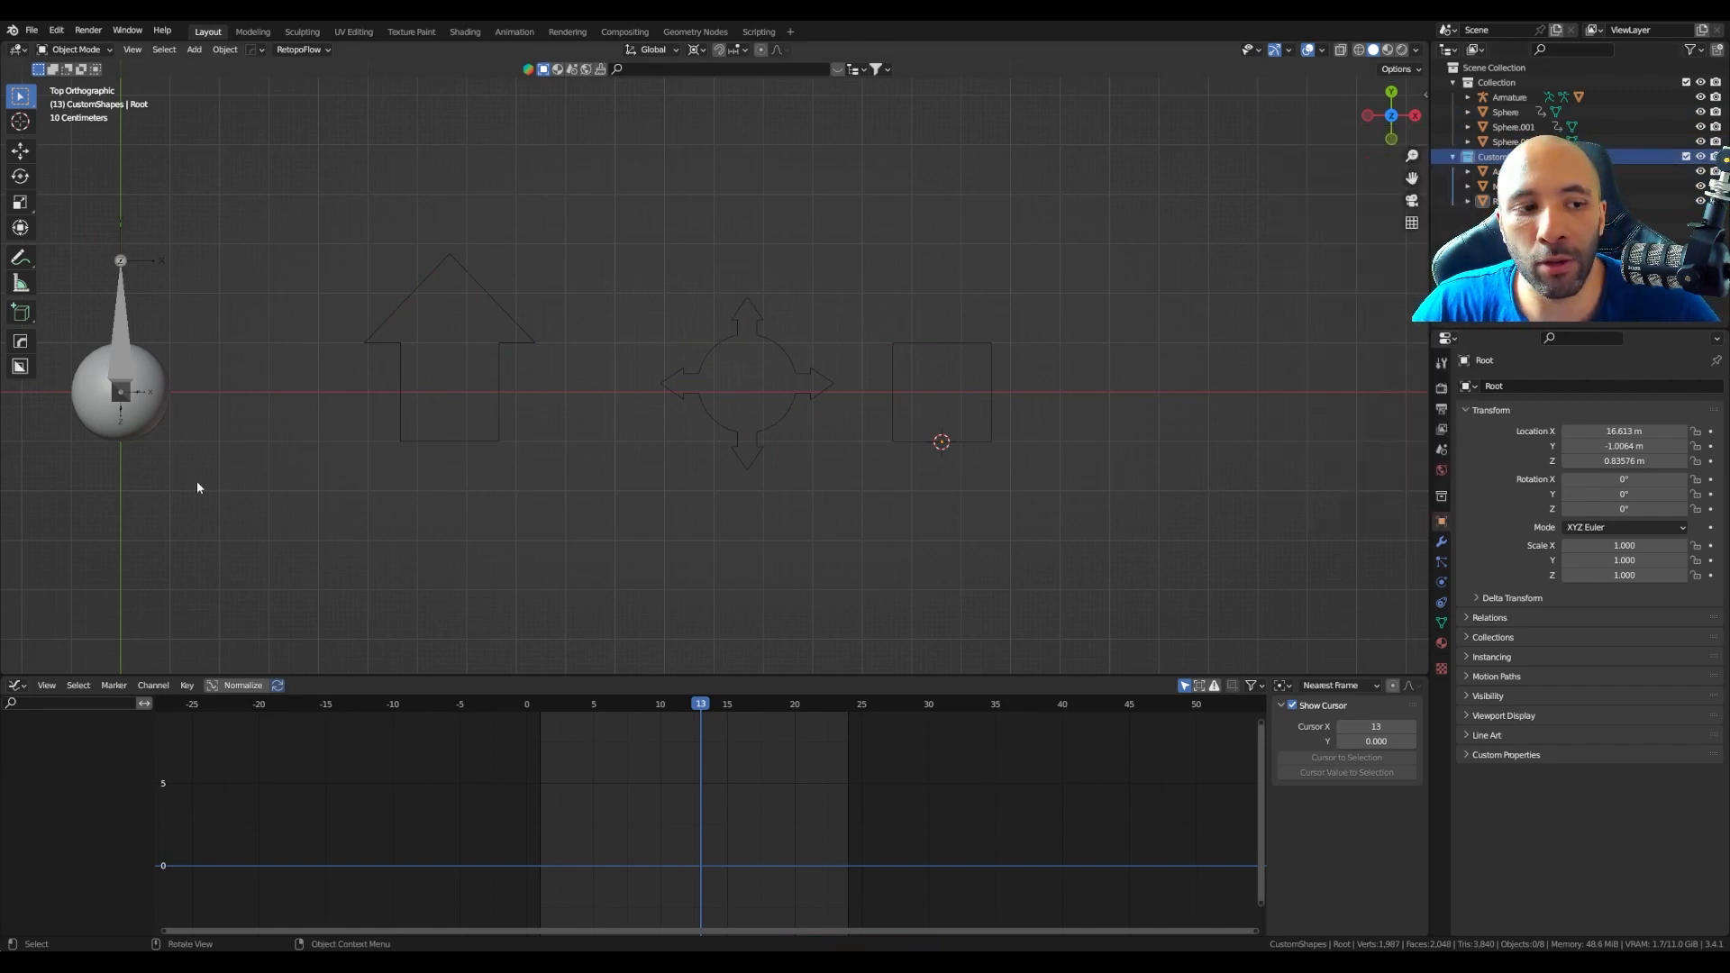
Step: Select the armature and switch it to Pose Mode in the front view
click(122, 353)
shift+middle_drag(172, 423, 434, 455)
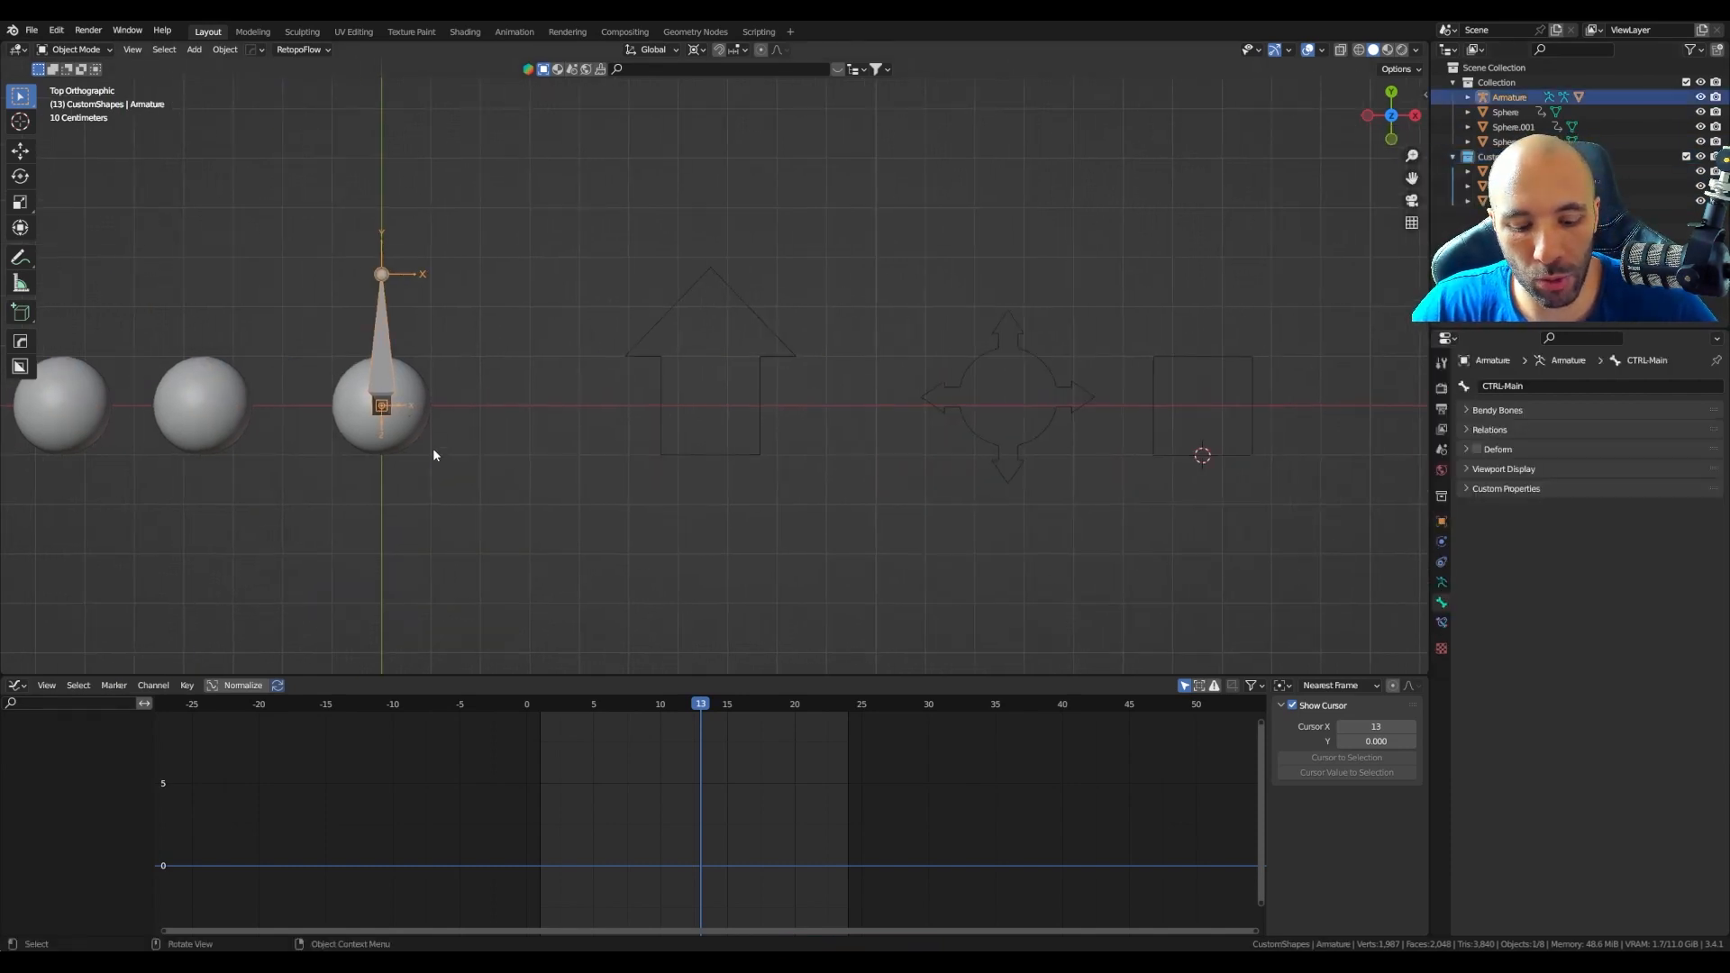
key(KP_1)
scroll(354, 362, up, 2)
shift+middle_drag(354, 362, 513, 409)
key(ctrl+Tab)
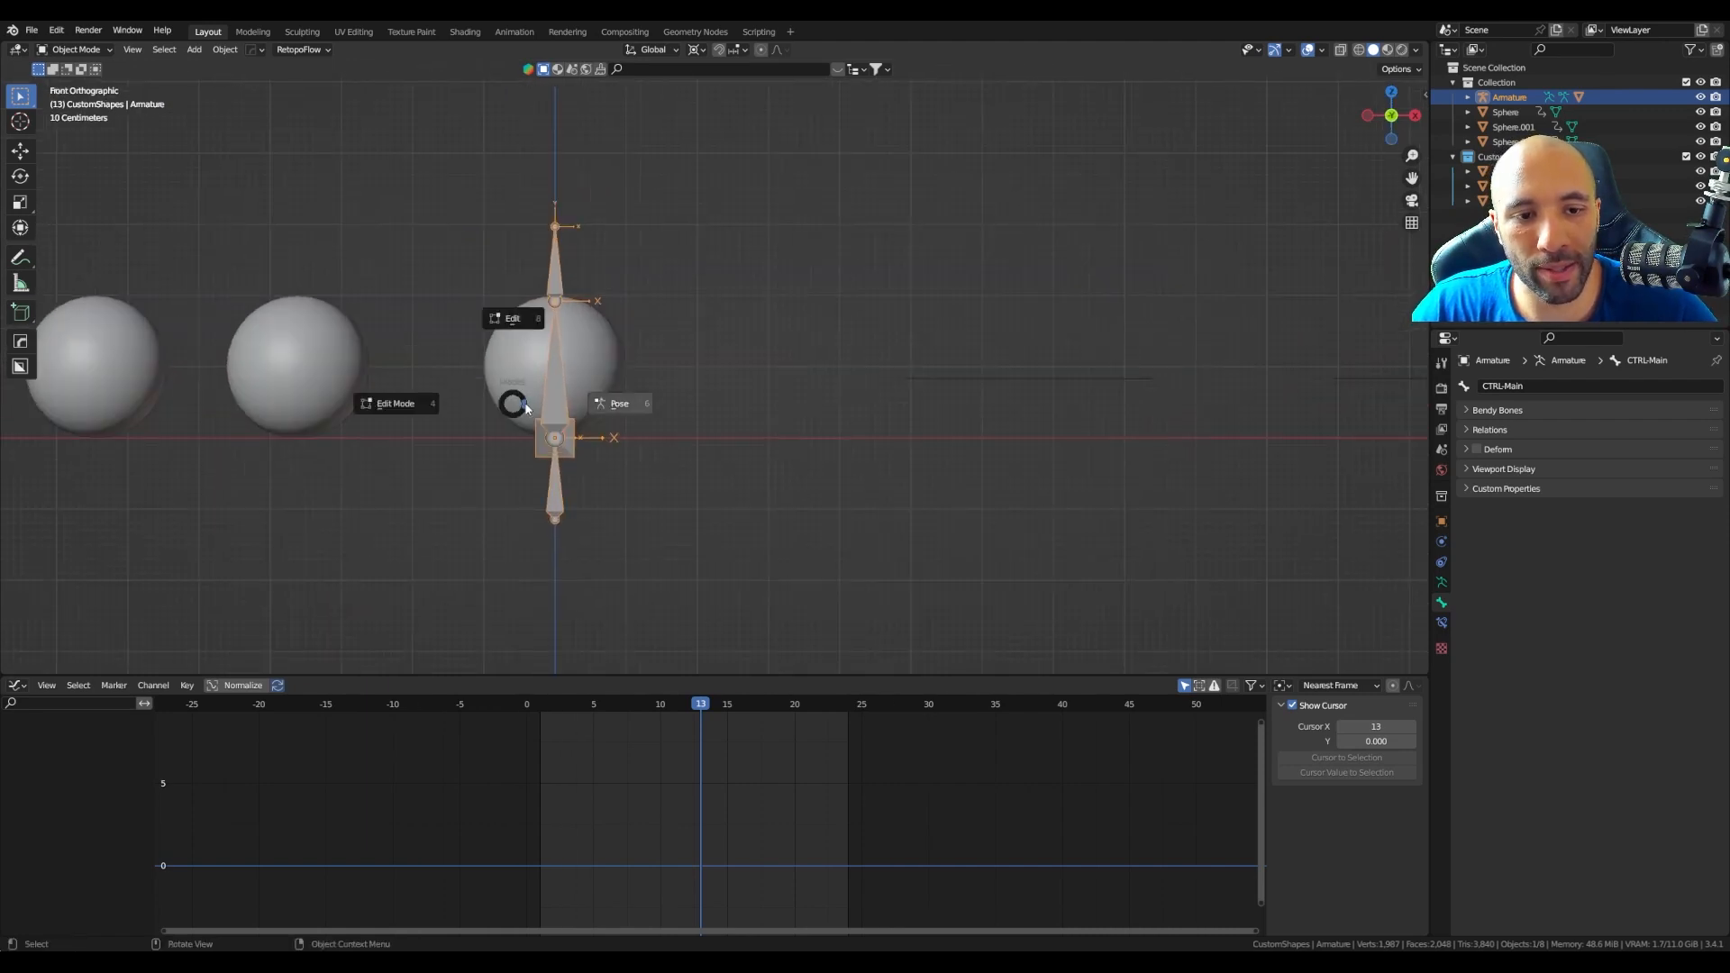
click(624, 405)
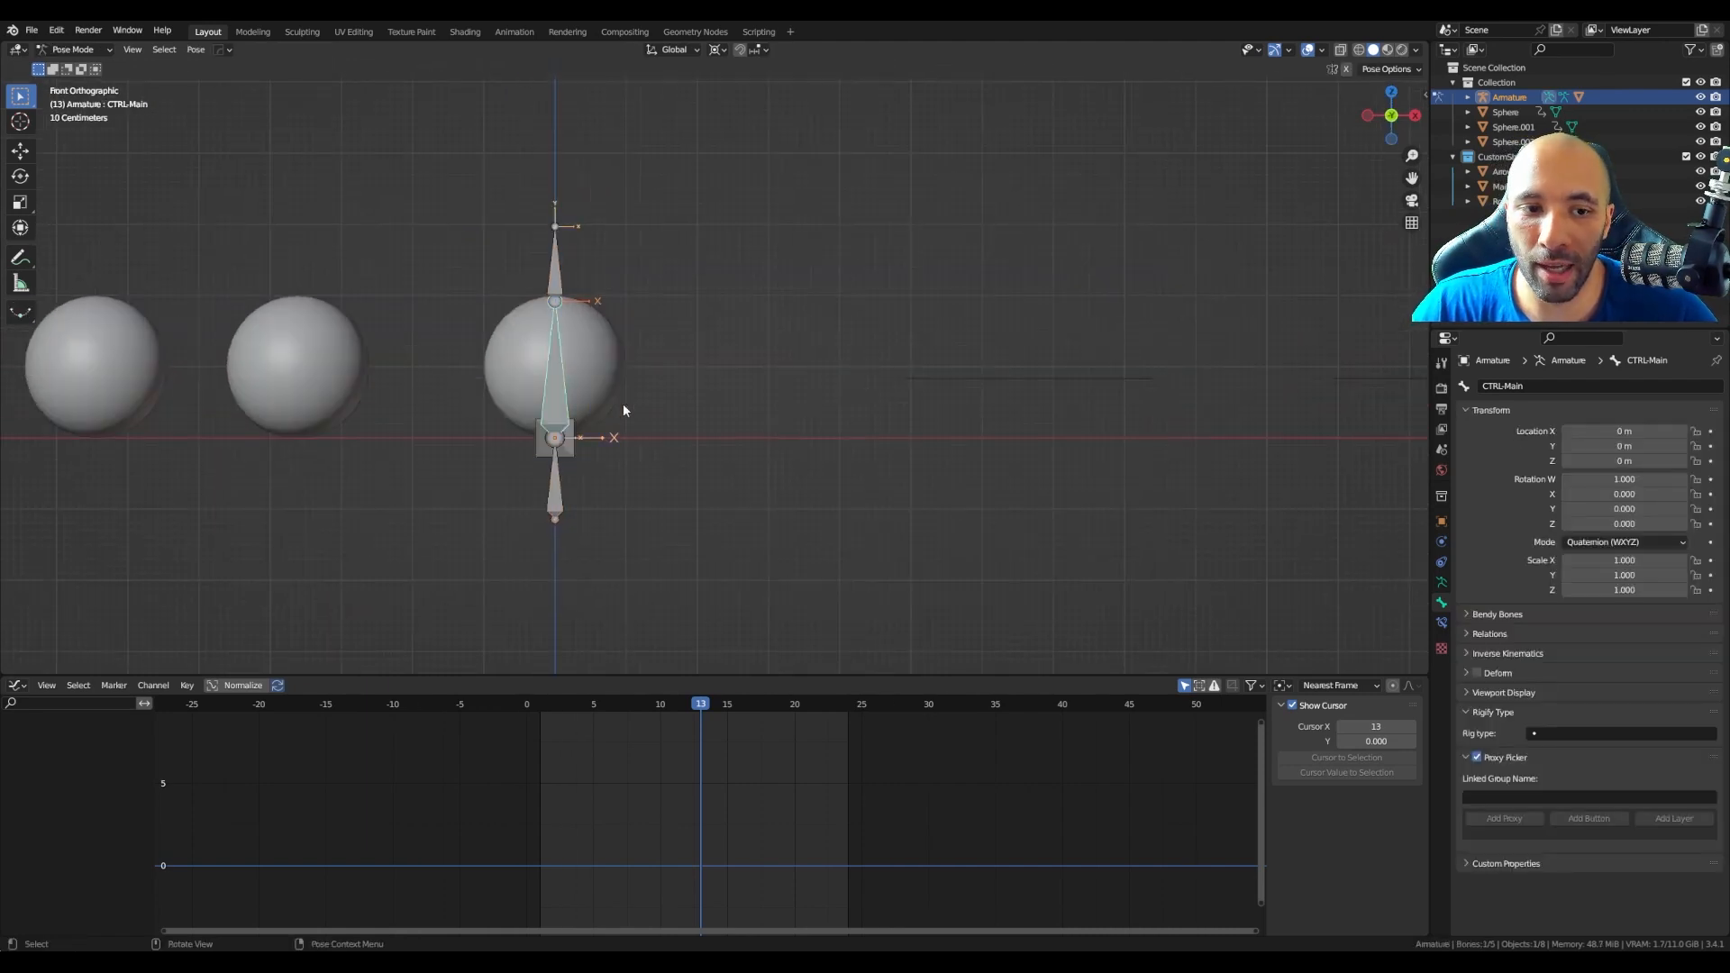
Step: Assign the Arrow outline as the custom object of the CTRL-Stretch-top bone in its Viewport Display settings
click(556, 273)
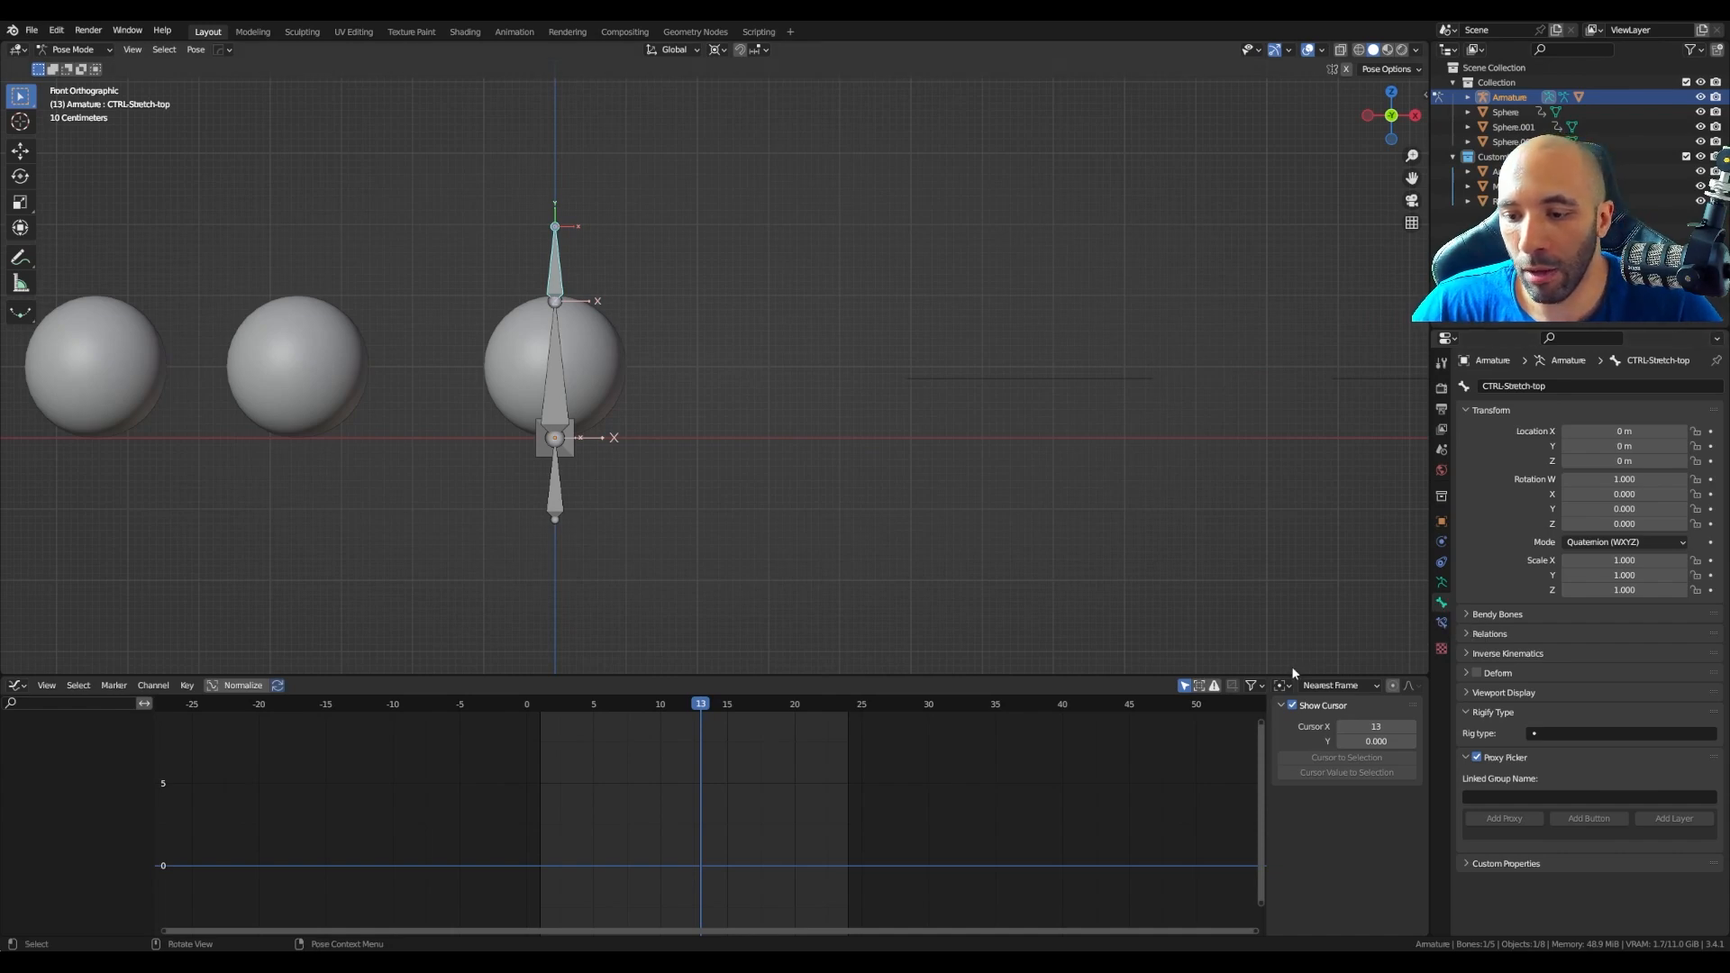
click(1488, 694)
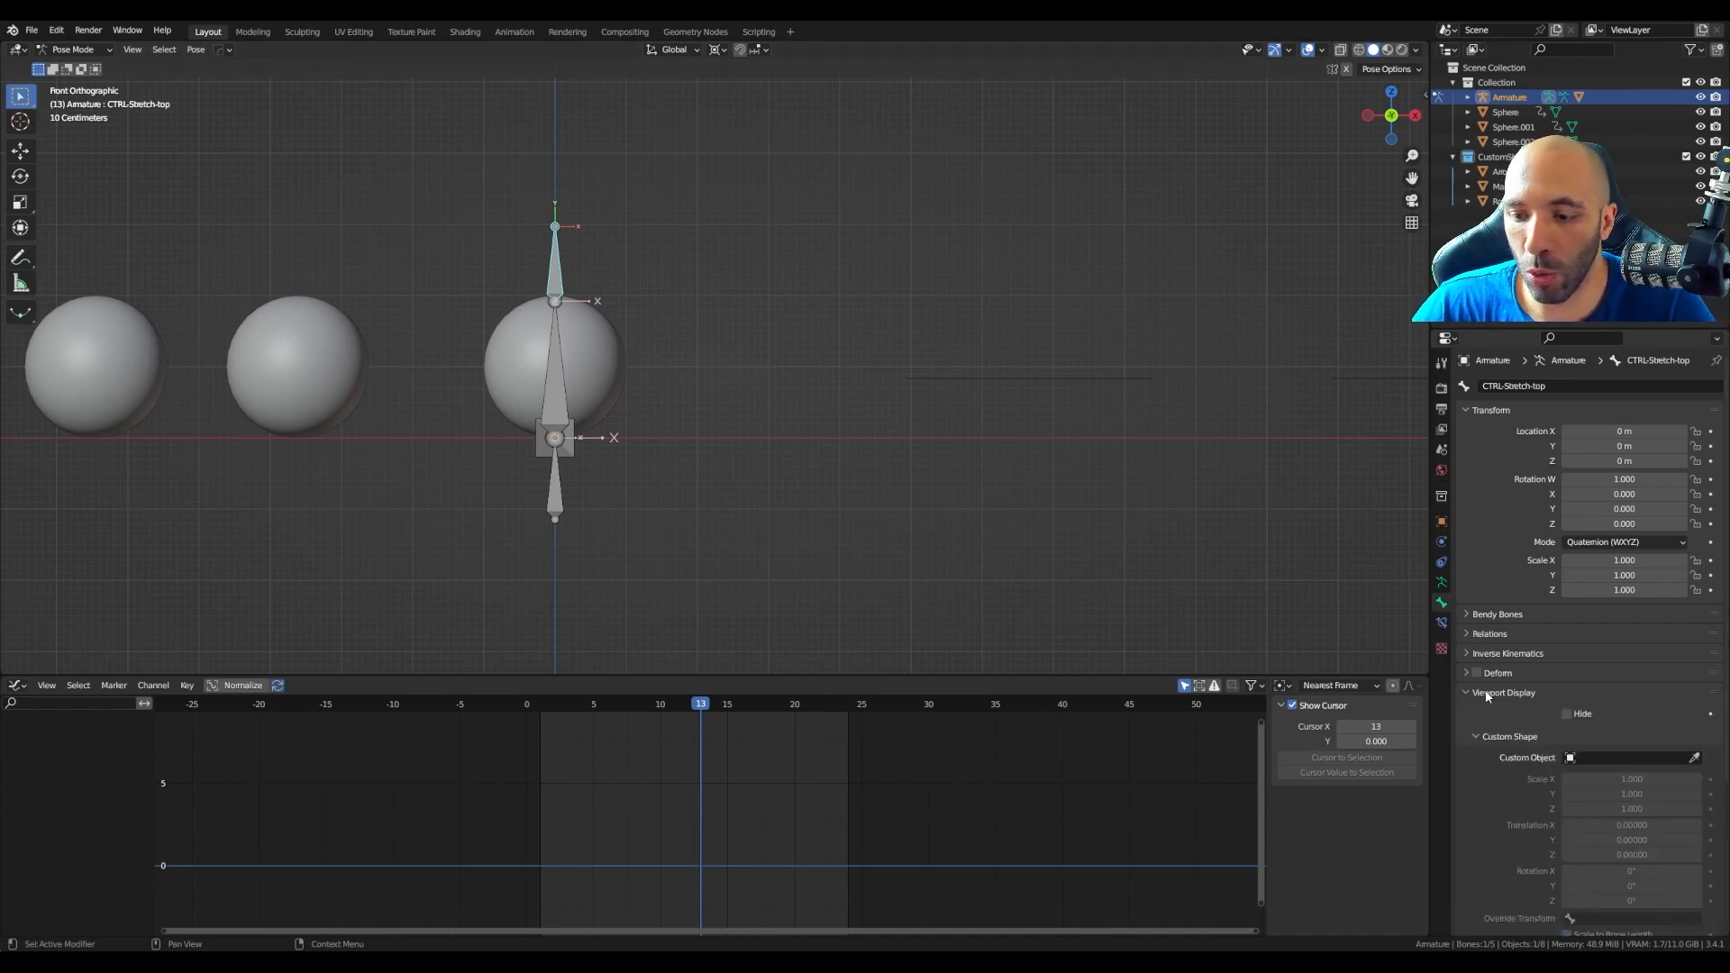
middle_drag(1279, 577, 1166, 520)
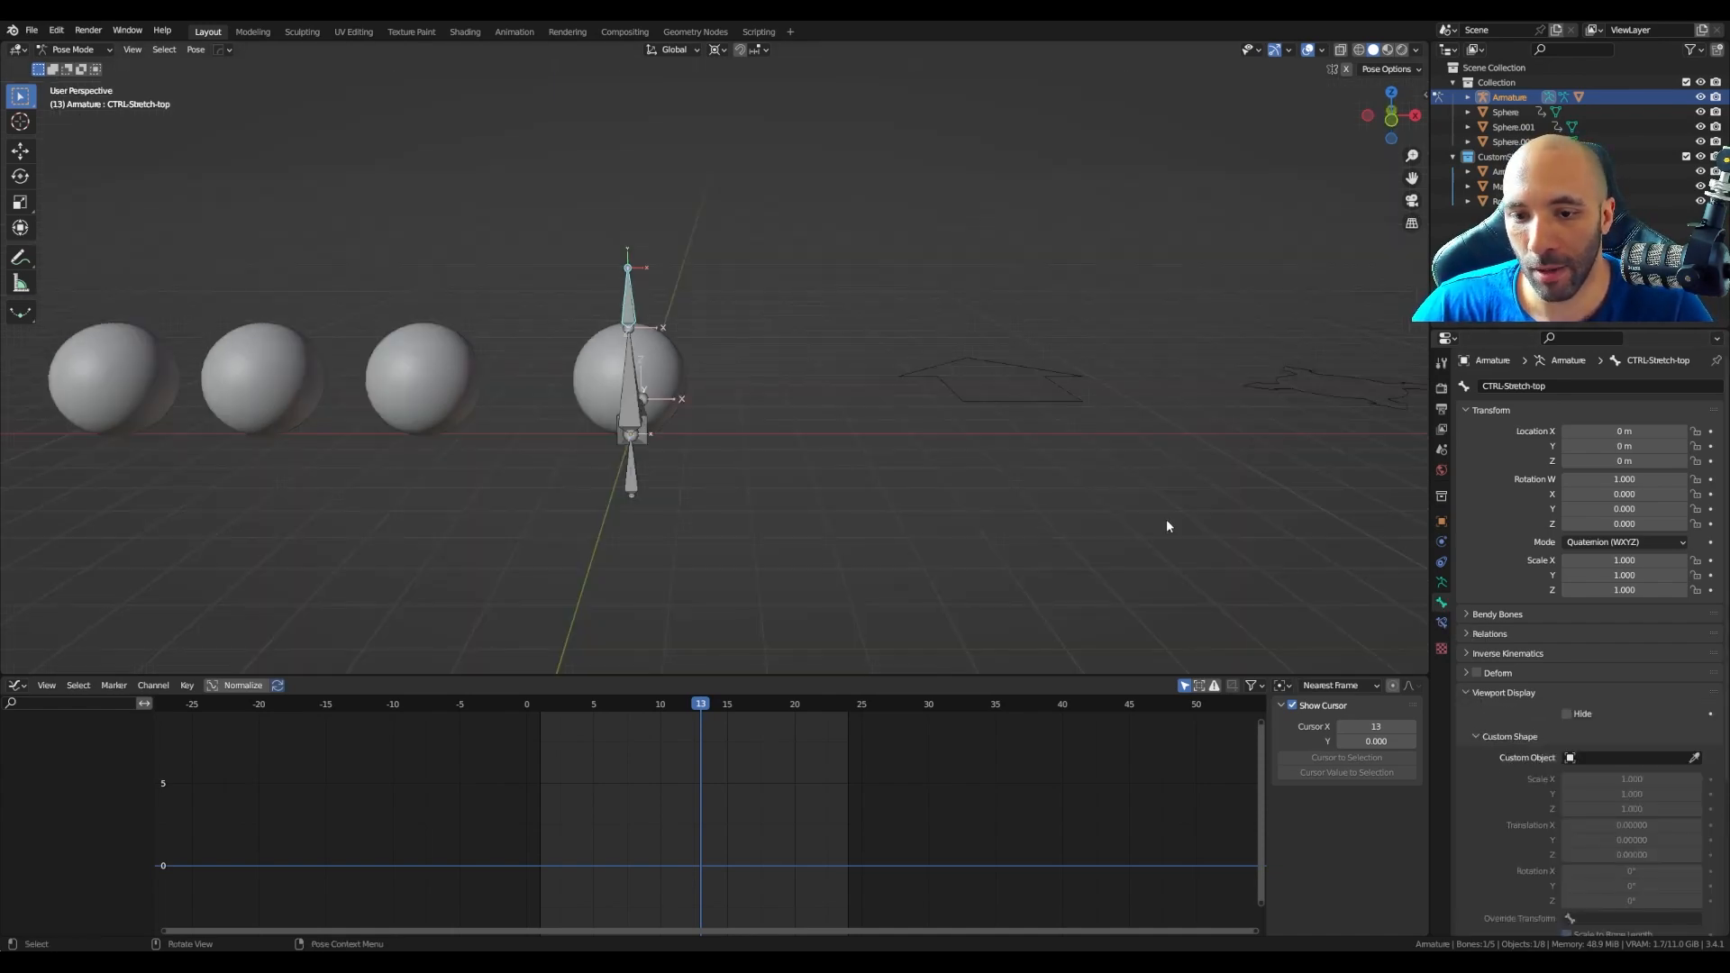
click(1694, 759)
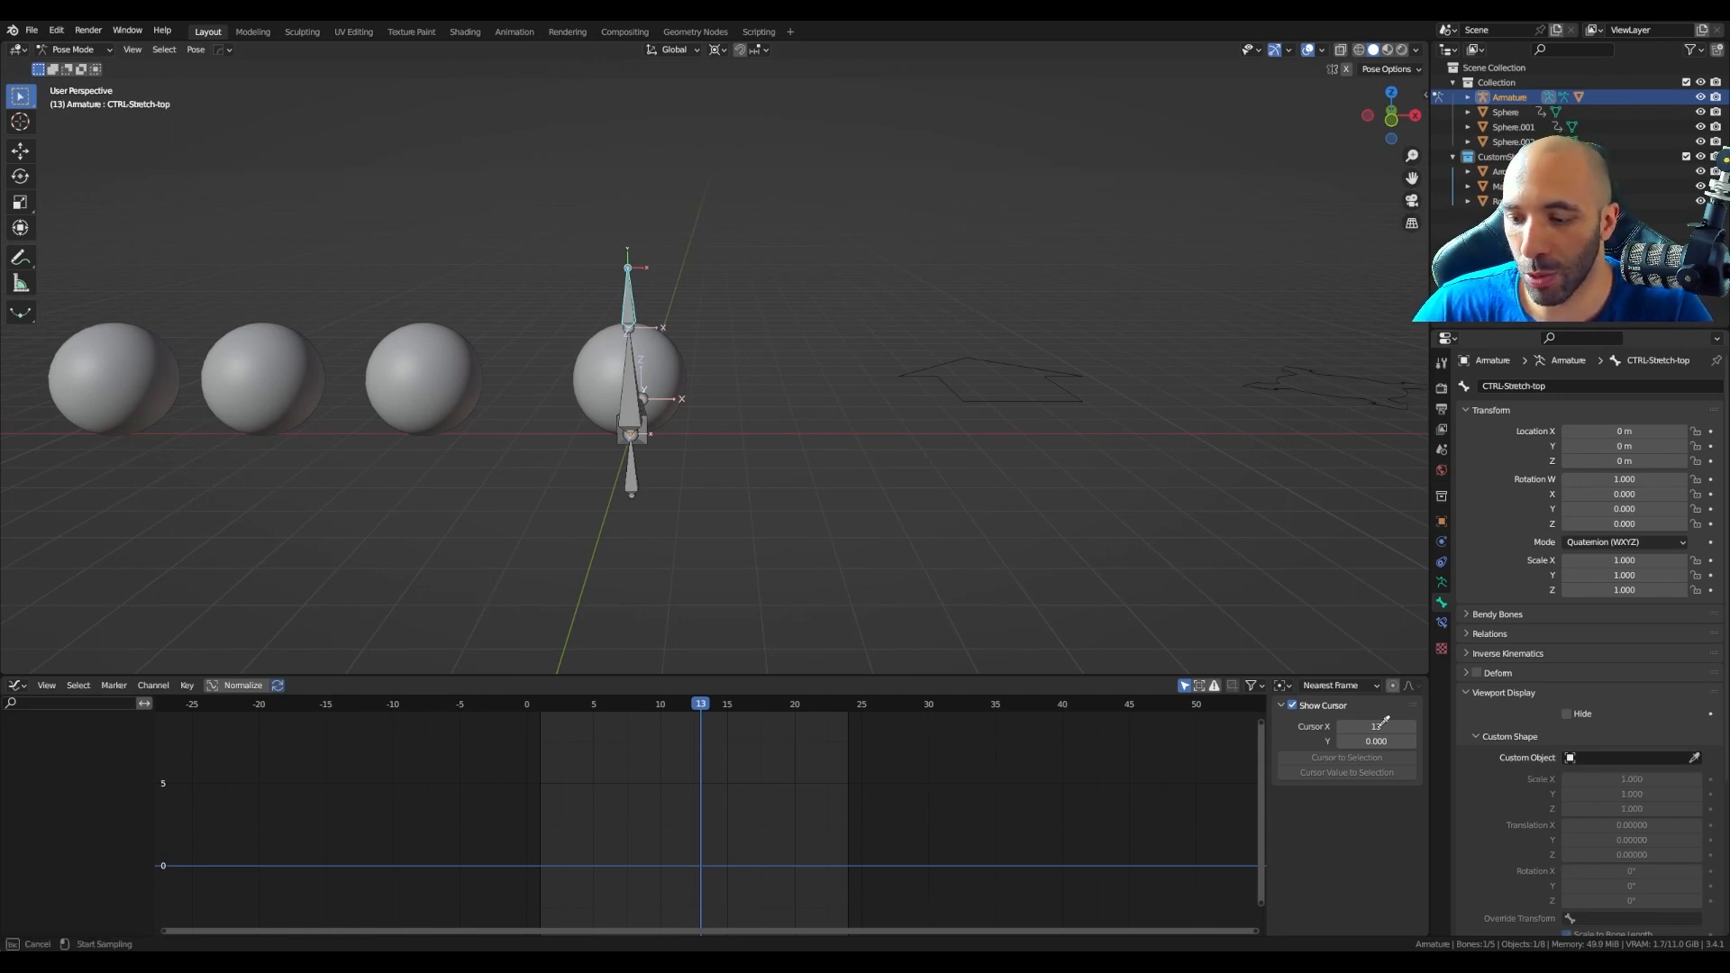
click(1043, 397)
middle_drag(452, 303, 672, 247)
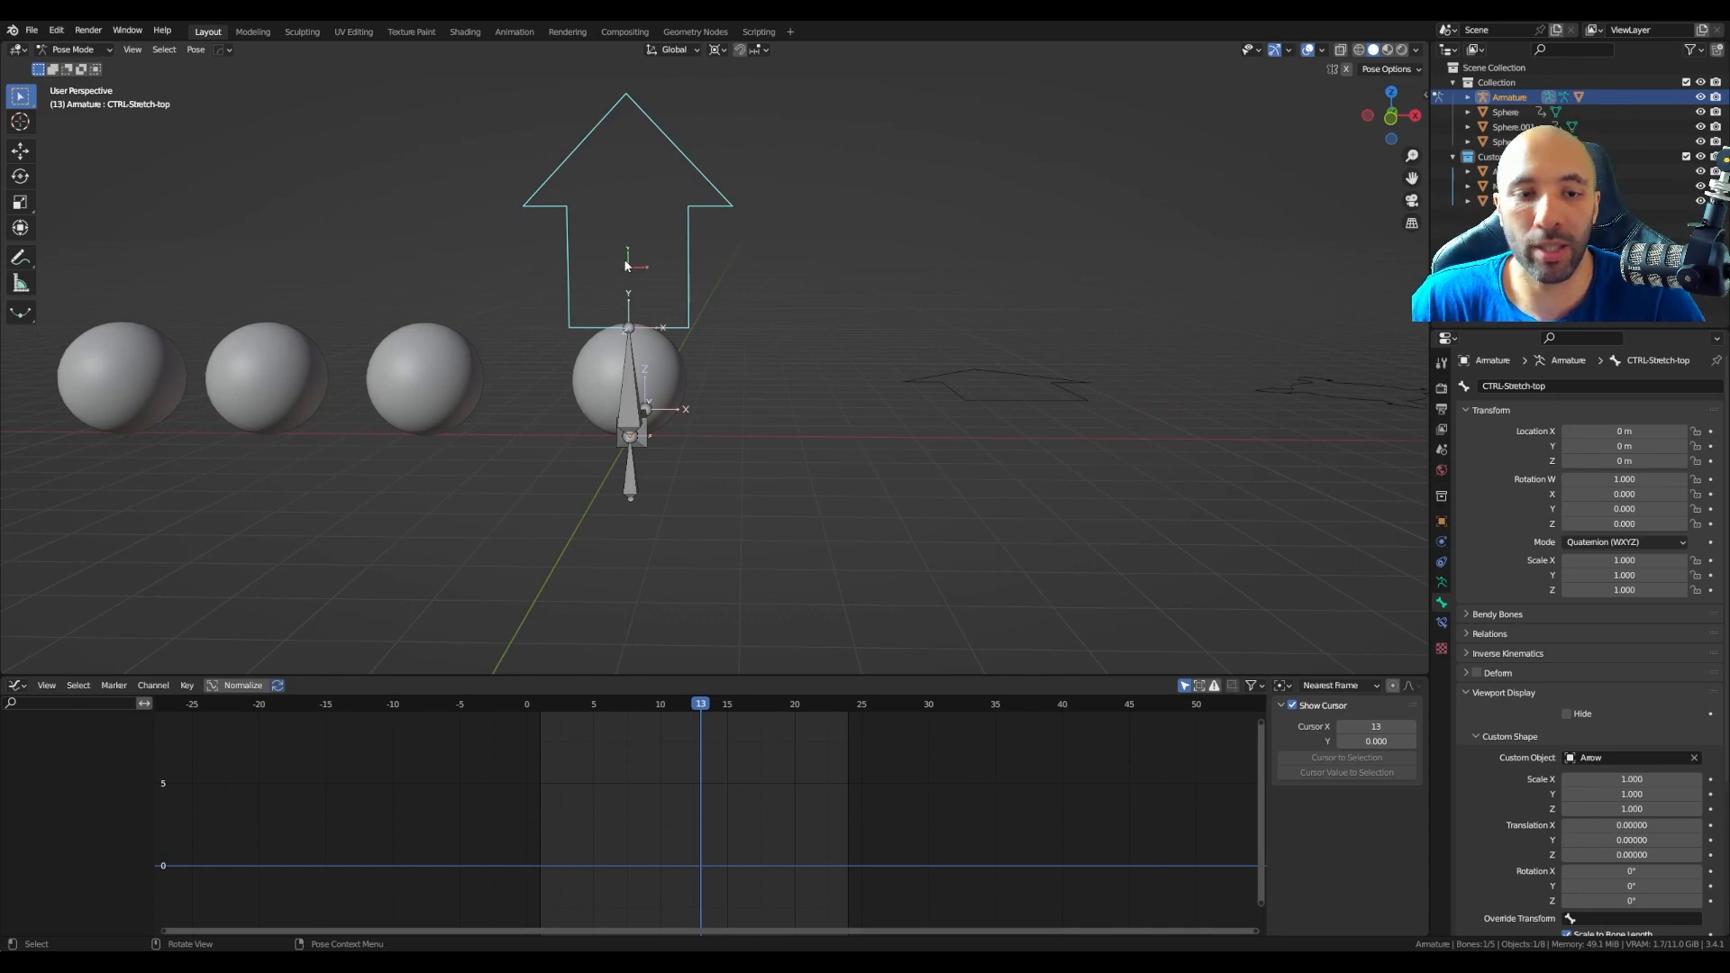
Step: Set the CTRL-Stretch-top custom shape's scale to 0.210 on all axes and its Y translation to 0.18
scroll(1545, 802, down, 2)
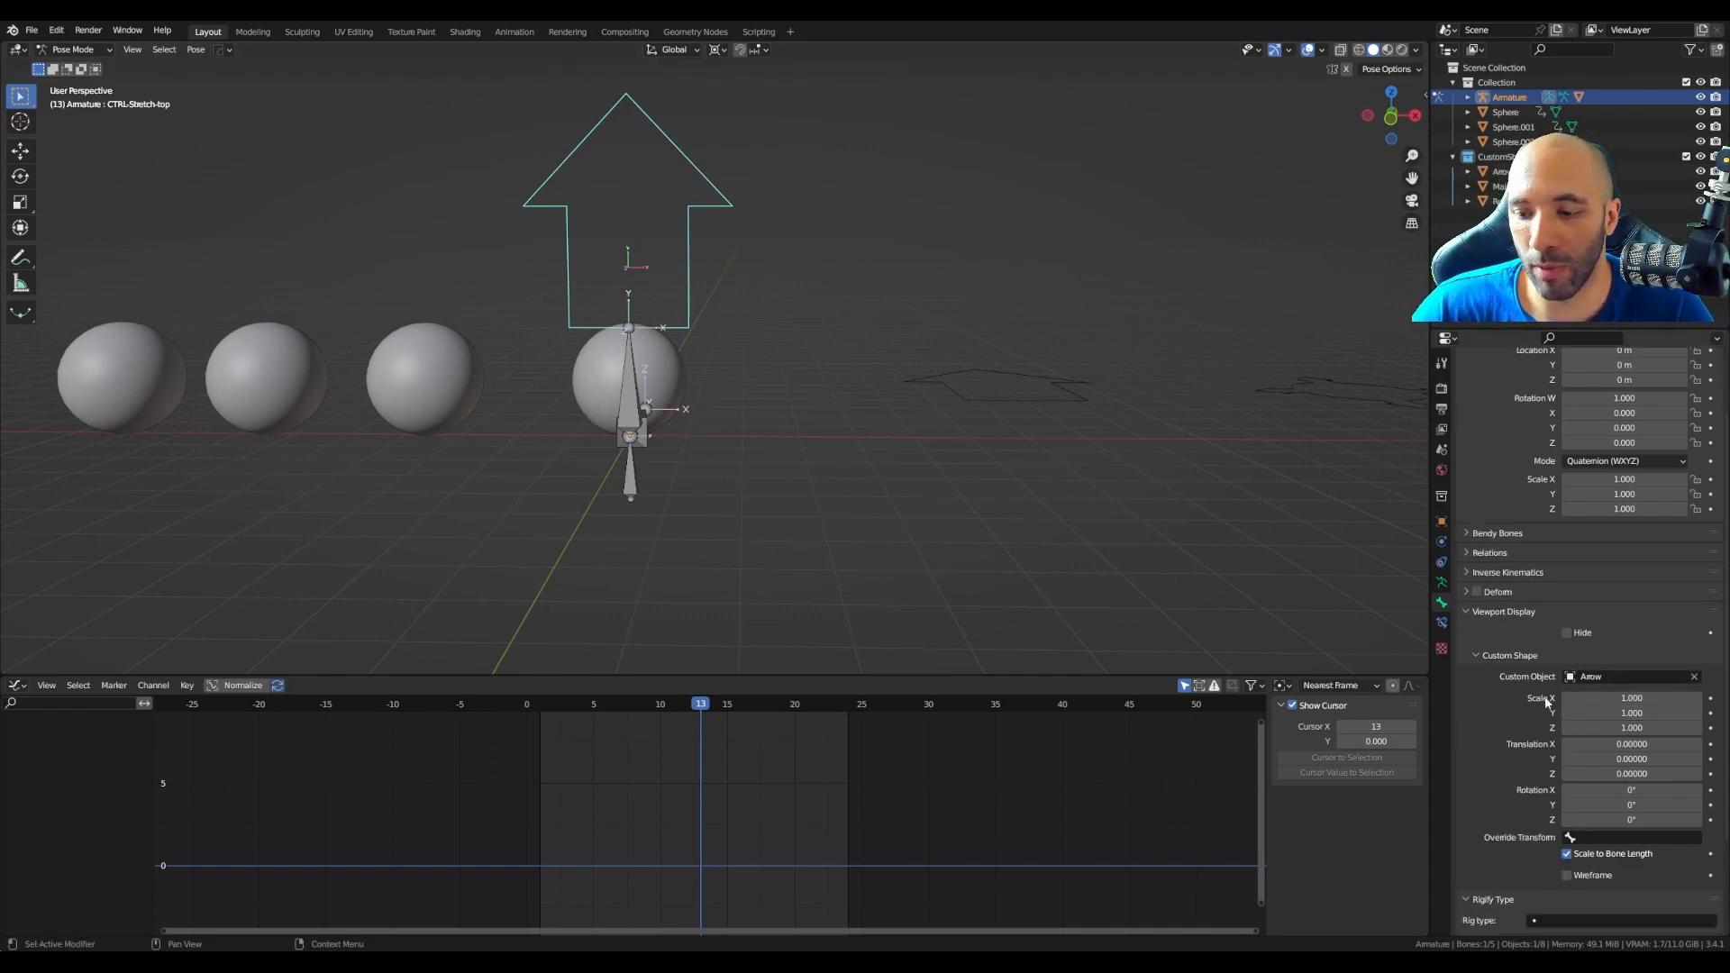
drag(1628, 697, 1483, 730)
right_click(1628, 696)
key(KP_1)
scroll(662, 320, up, 4)
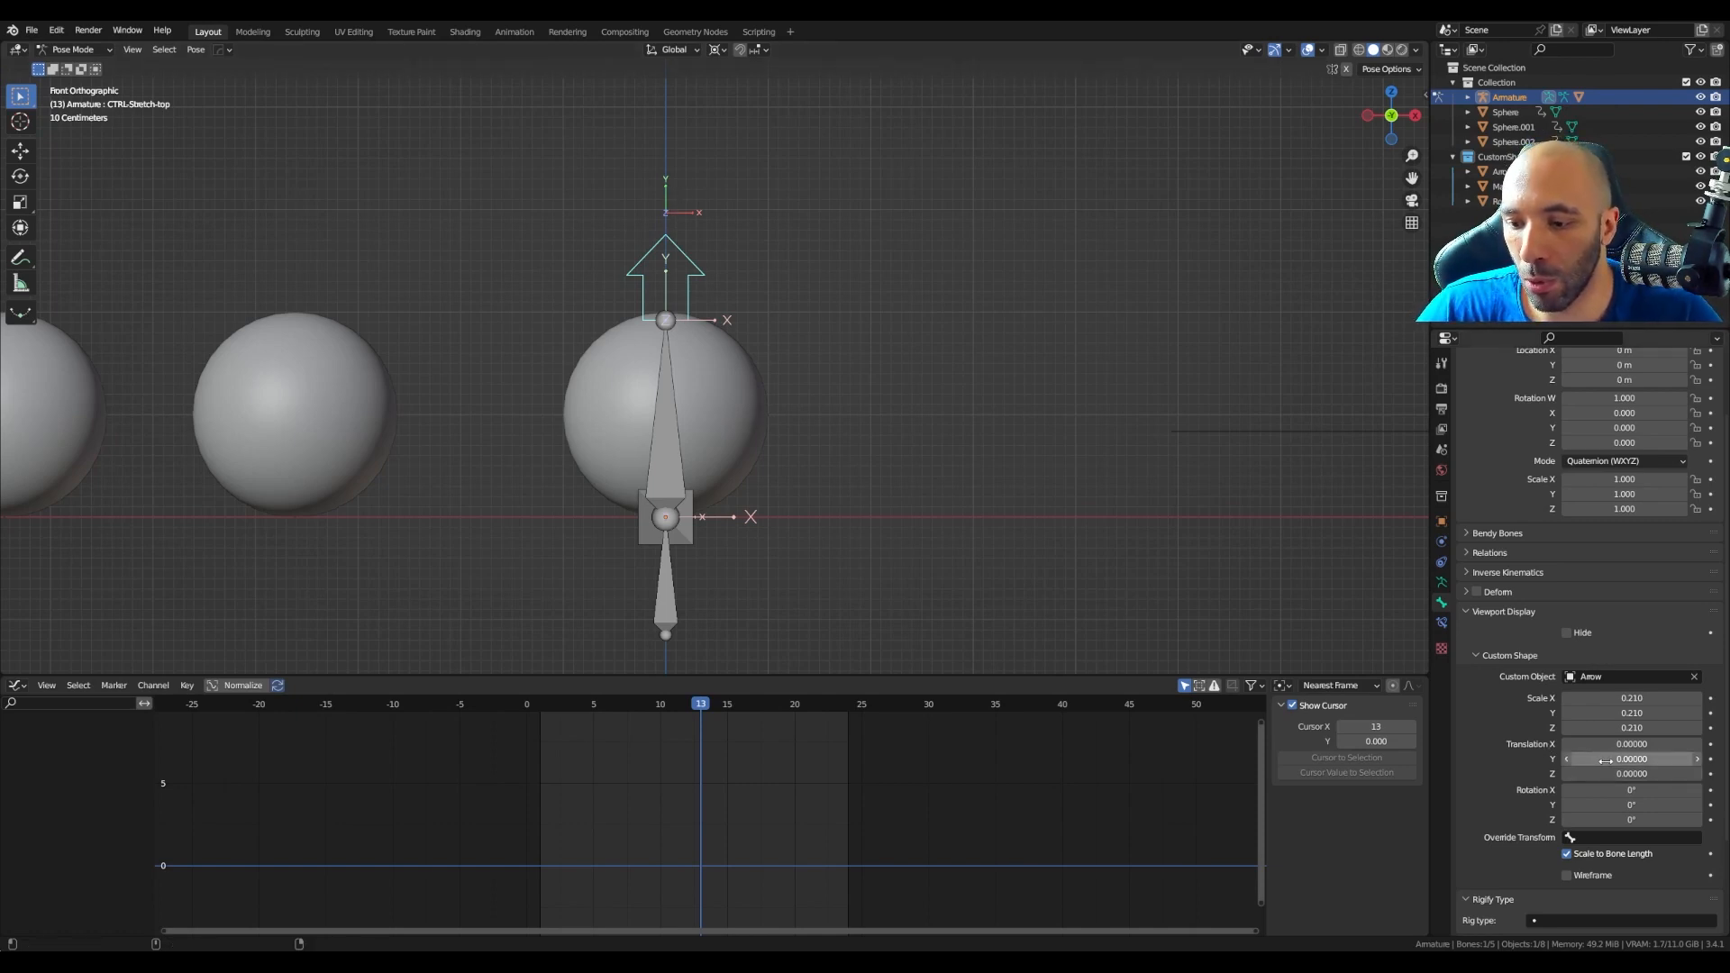
drag(1605, 760, 1646, 760)
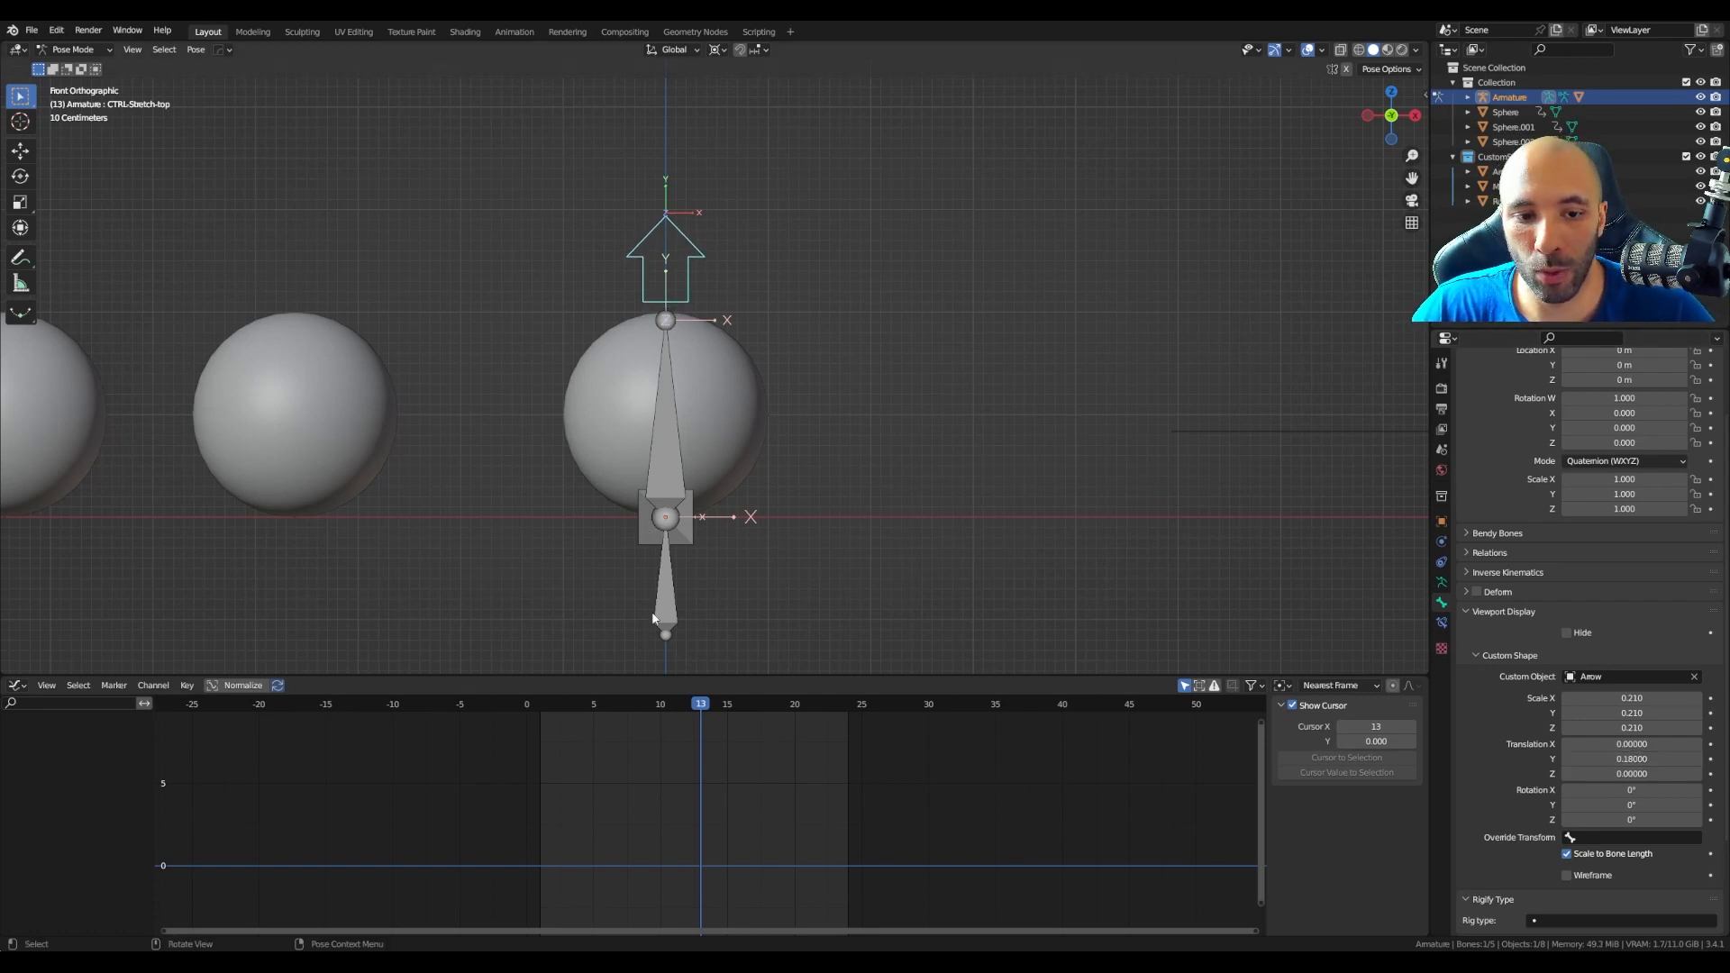
Step: Assign the Arrow outline as the custom object of the CTRL-Stretch-bot bone
click(666, 613)
middle_drag(926, 493, 892, 451)
click(1695, 677)
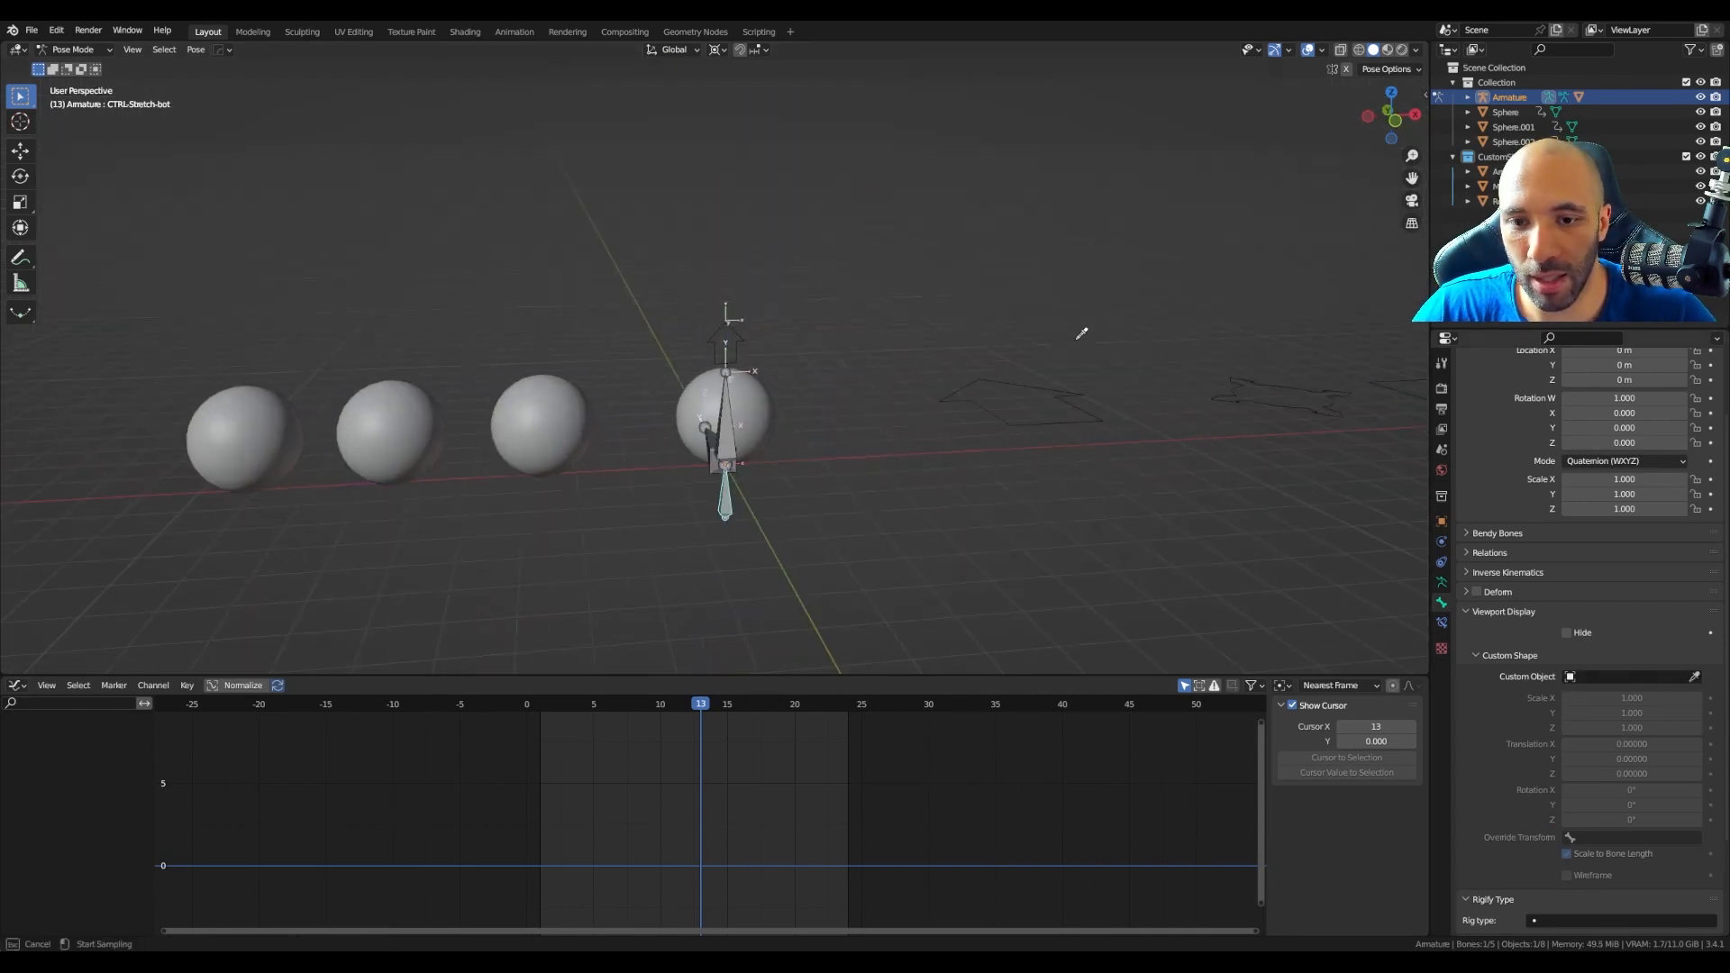
click(1046, 392)
scroll(757, 393, up, 1)
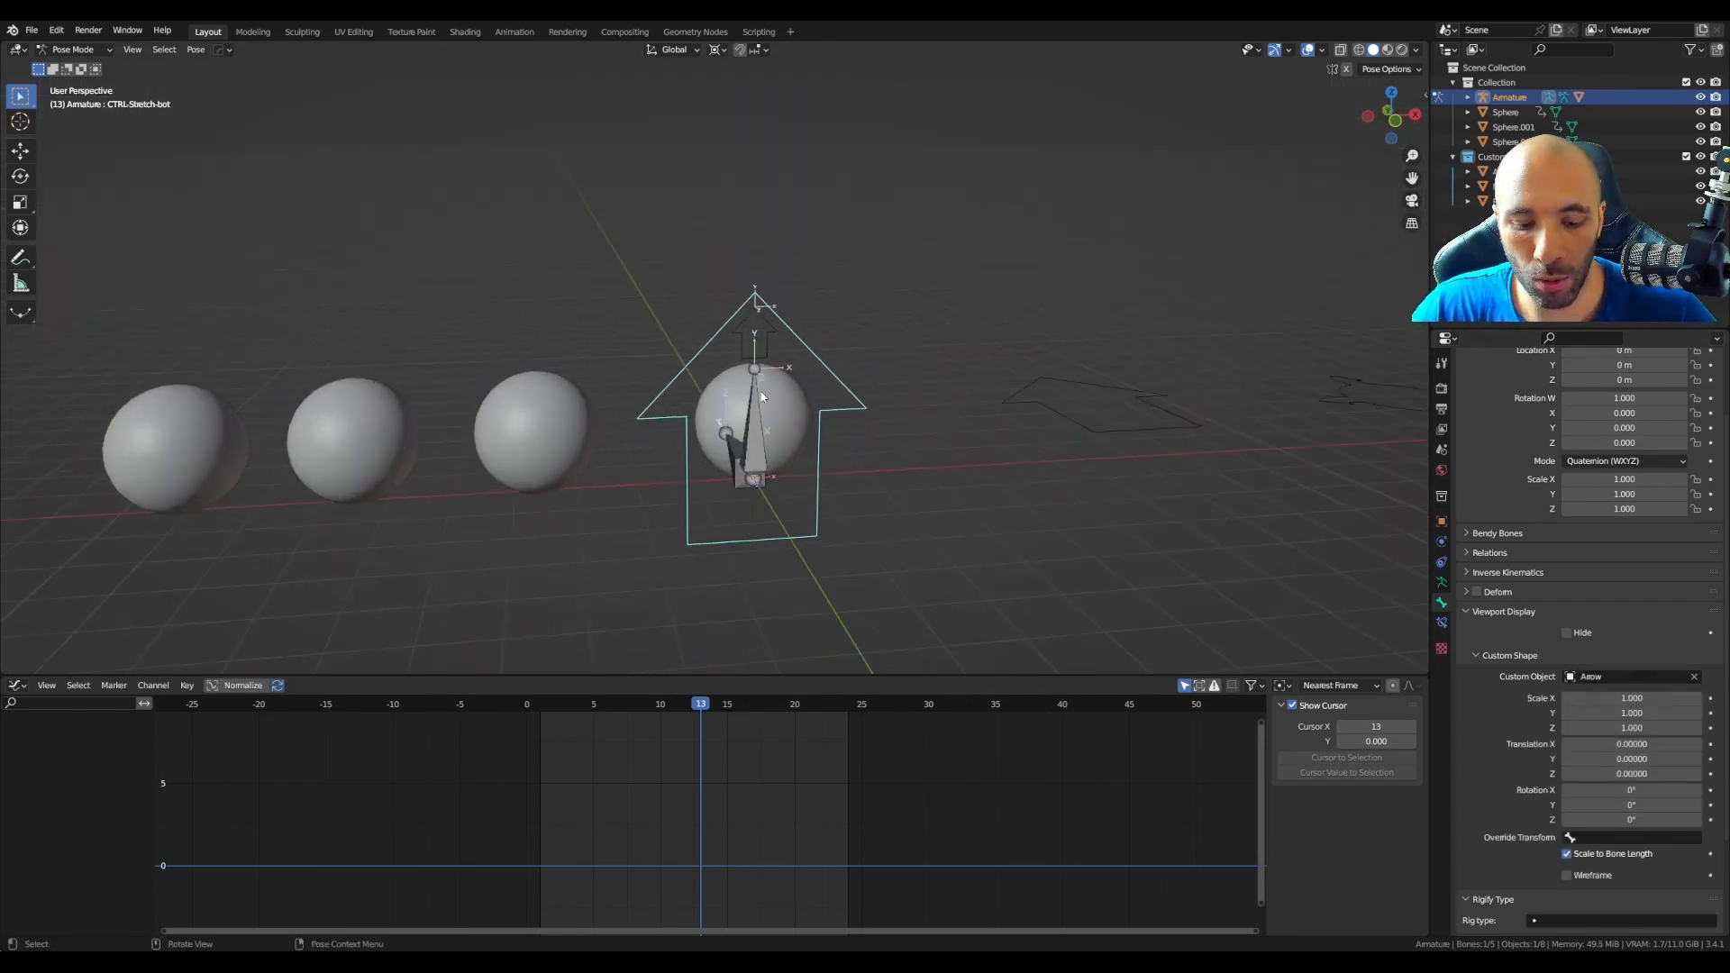
Step: Copy the CTRL-Stretch-top custom shape's scale of 0.210 on all axes to the CTRL-Stretch-bot custom shape
key(KP_1)
click(773, 326)
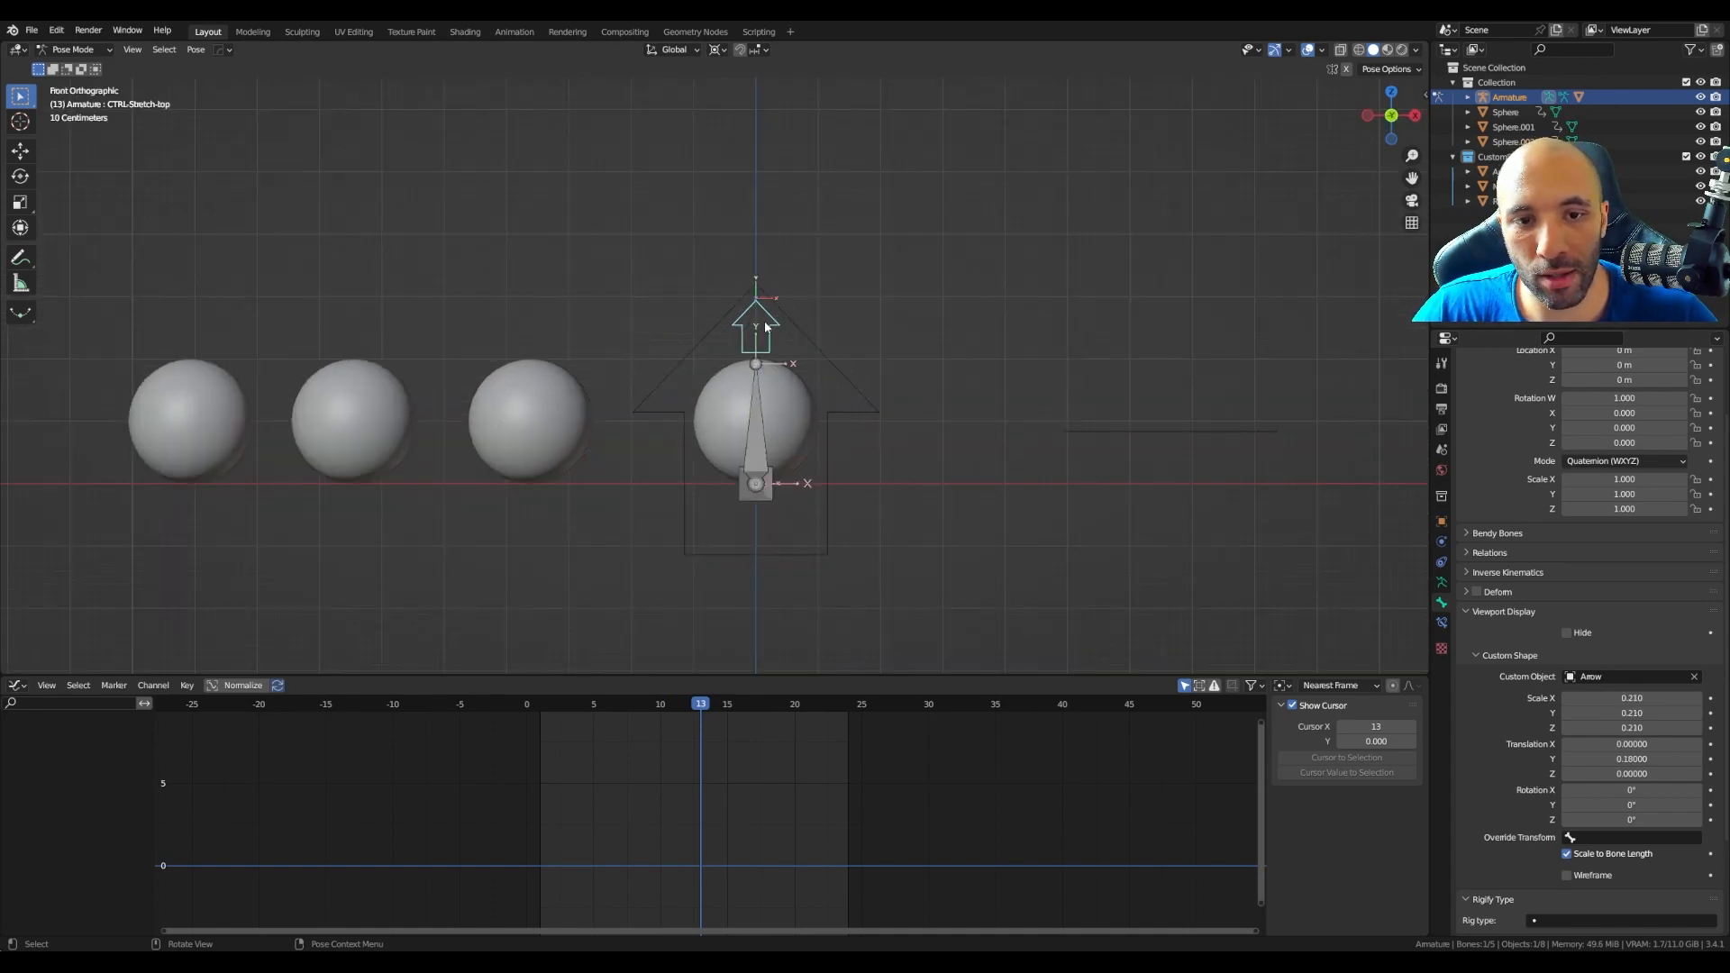
drag(1621, 698, 1621, 728)
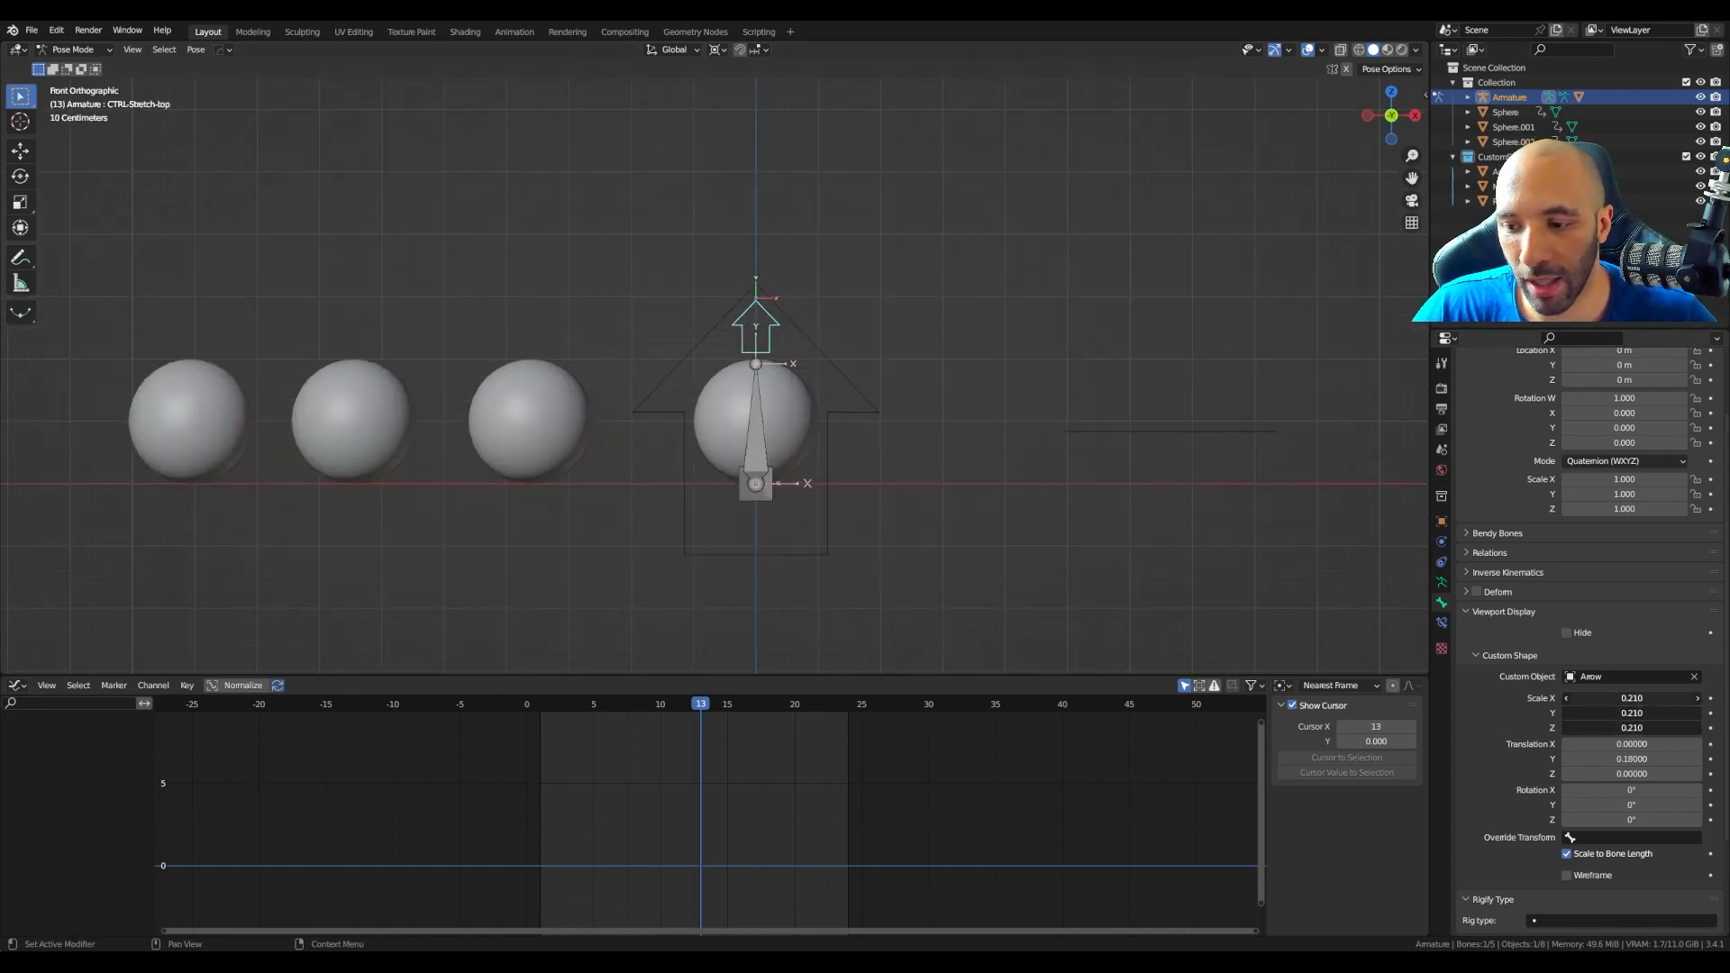
click(795, 555)
click(1613, 696)
key(Return)
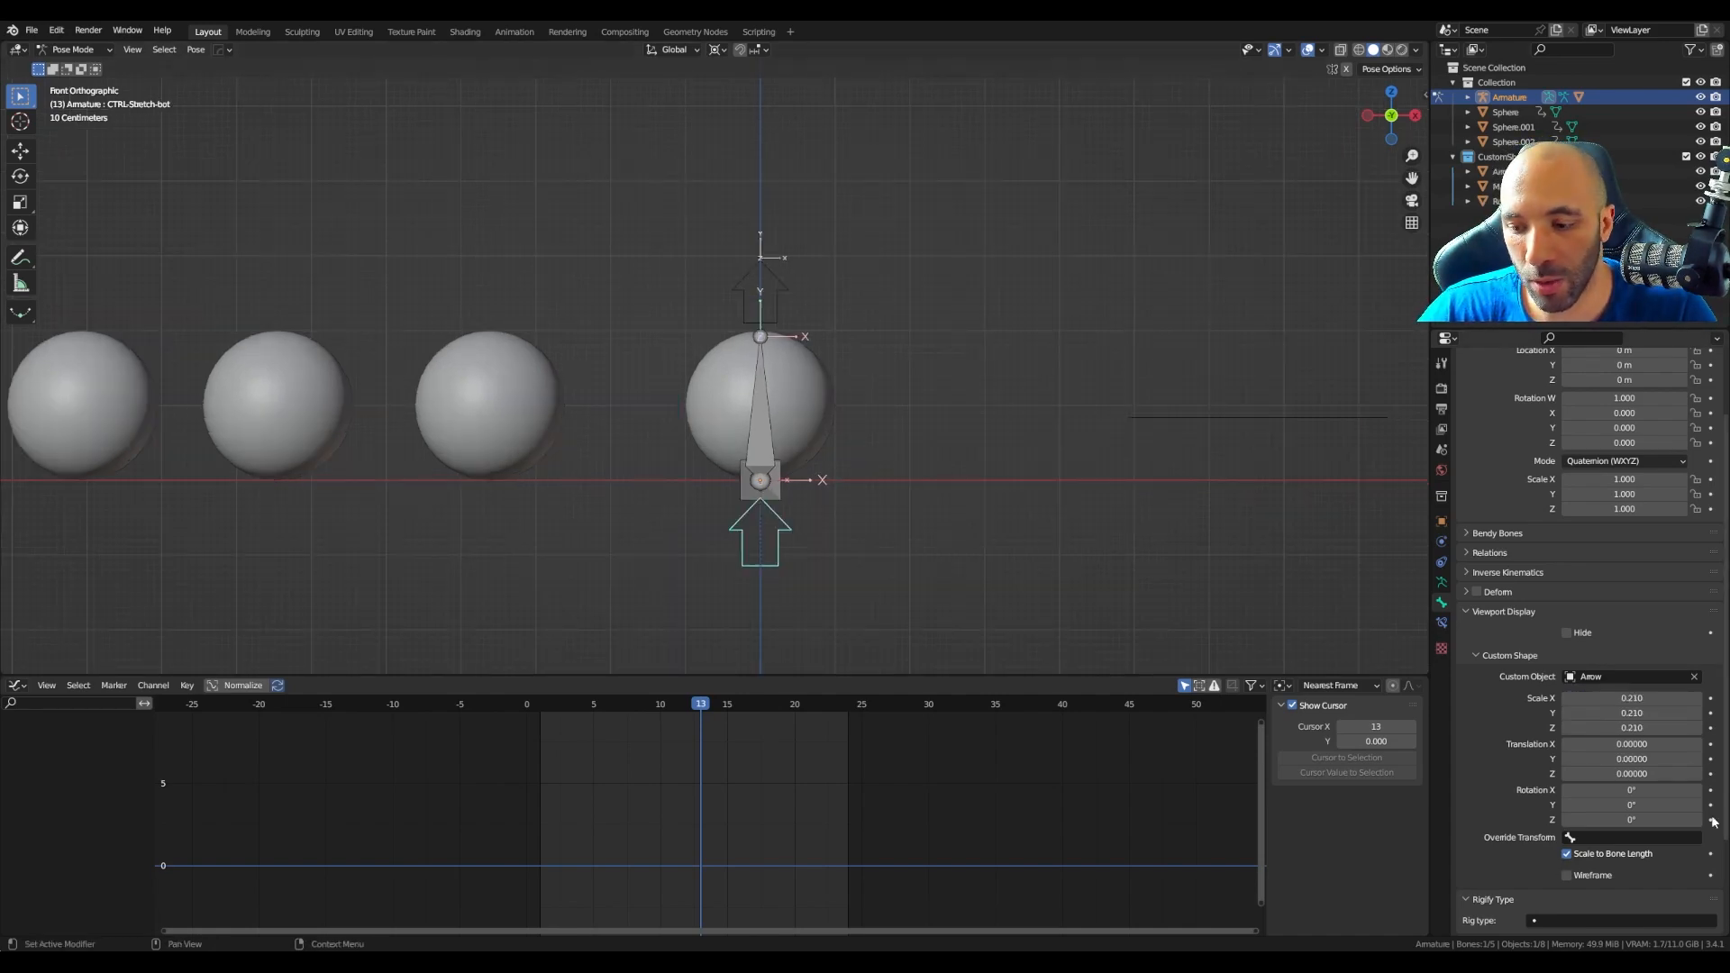
Step: Set the CTRL-Stretch-bot custom shape's Z rotation to 180° and its Y translation to 1.039
click(1632, 818)
key(BackSpace)
text(1)
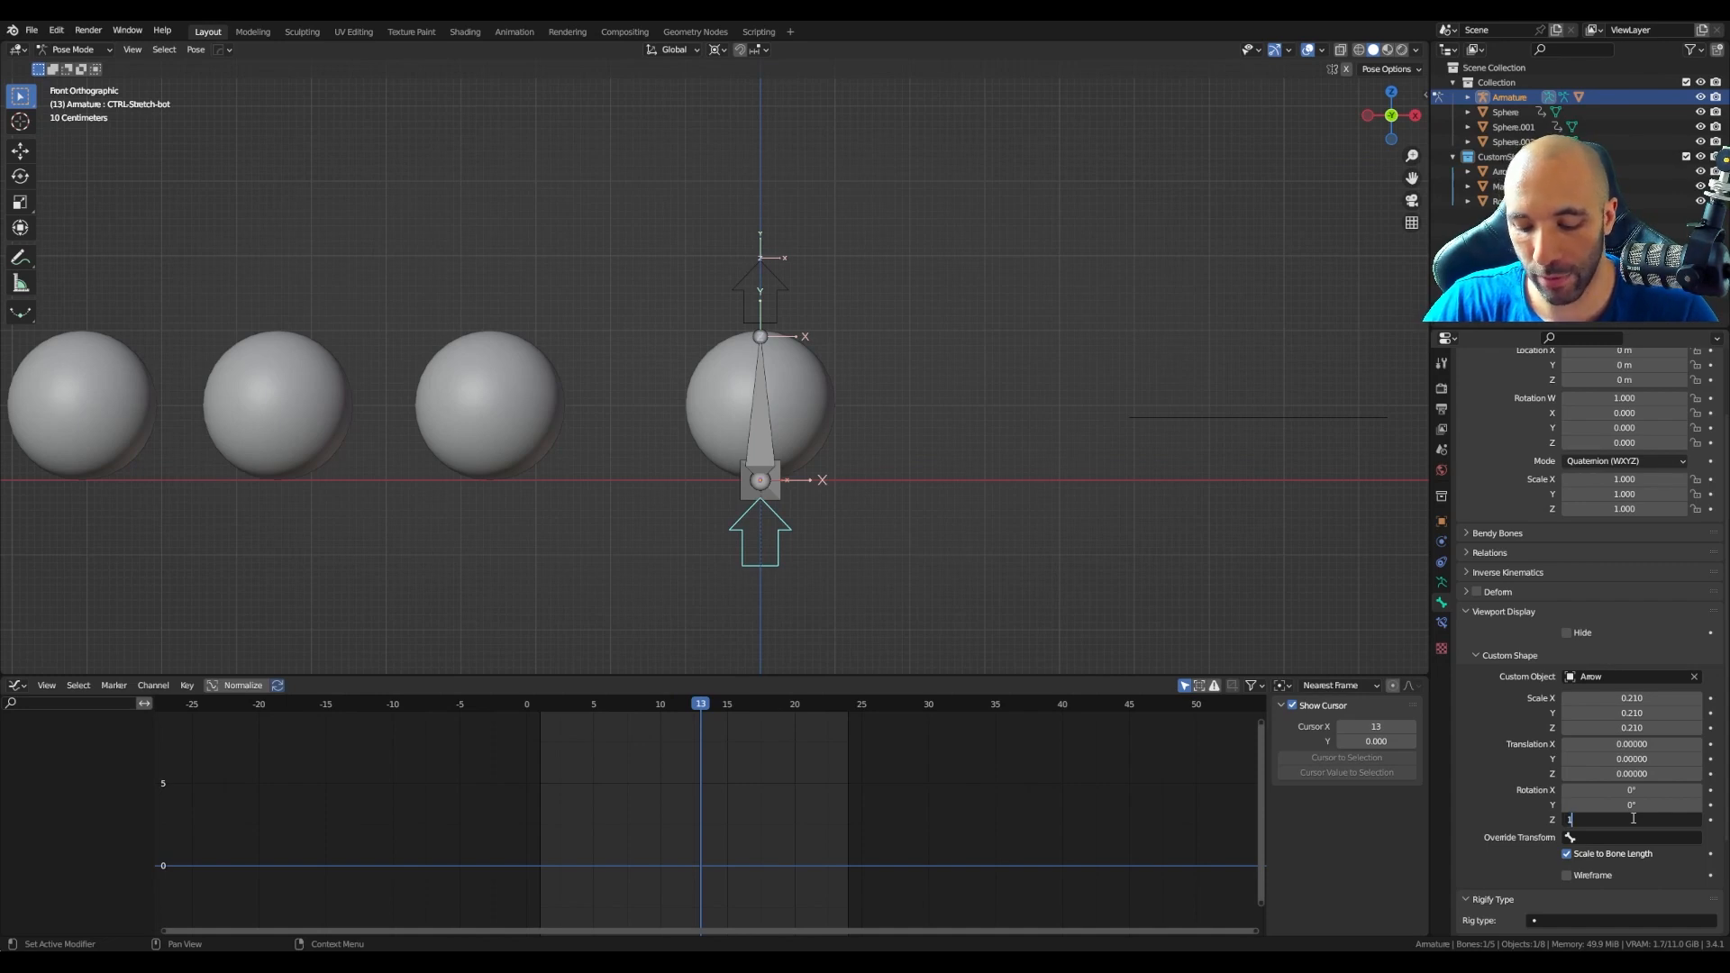
text(80)
key(Return)
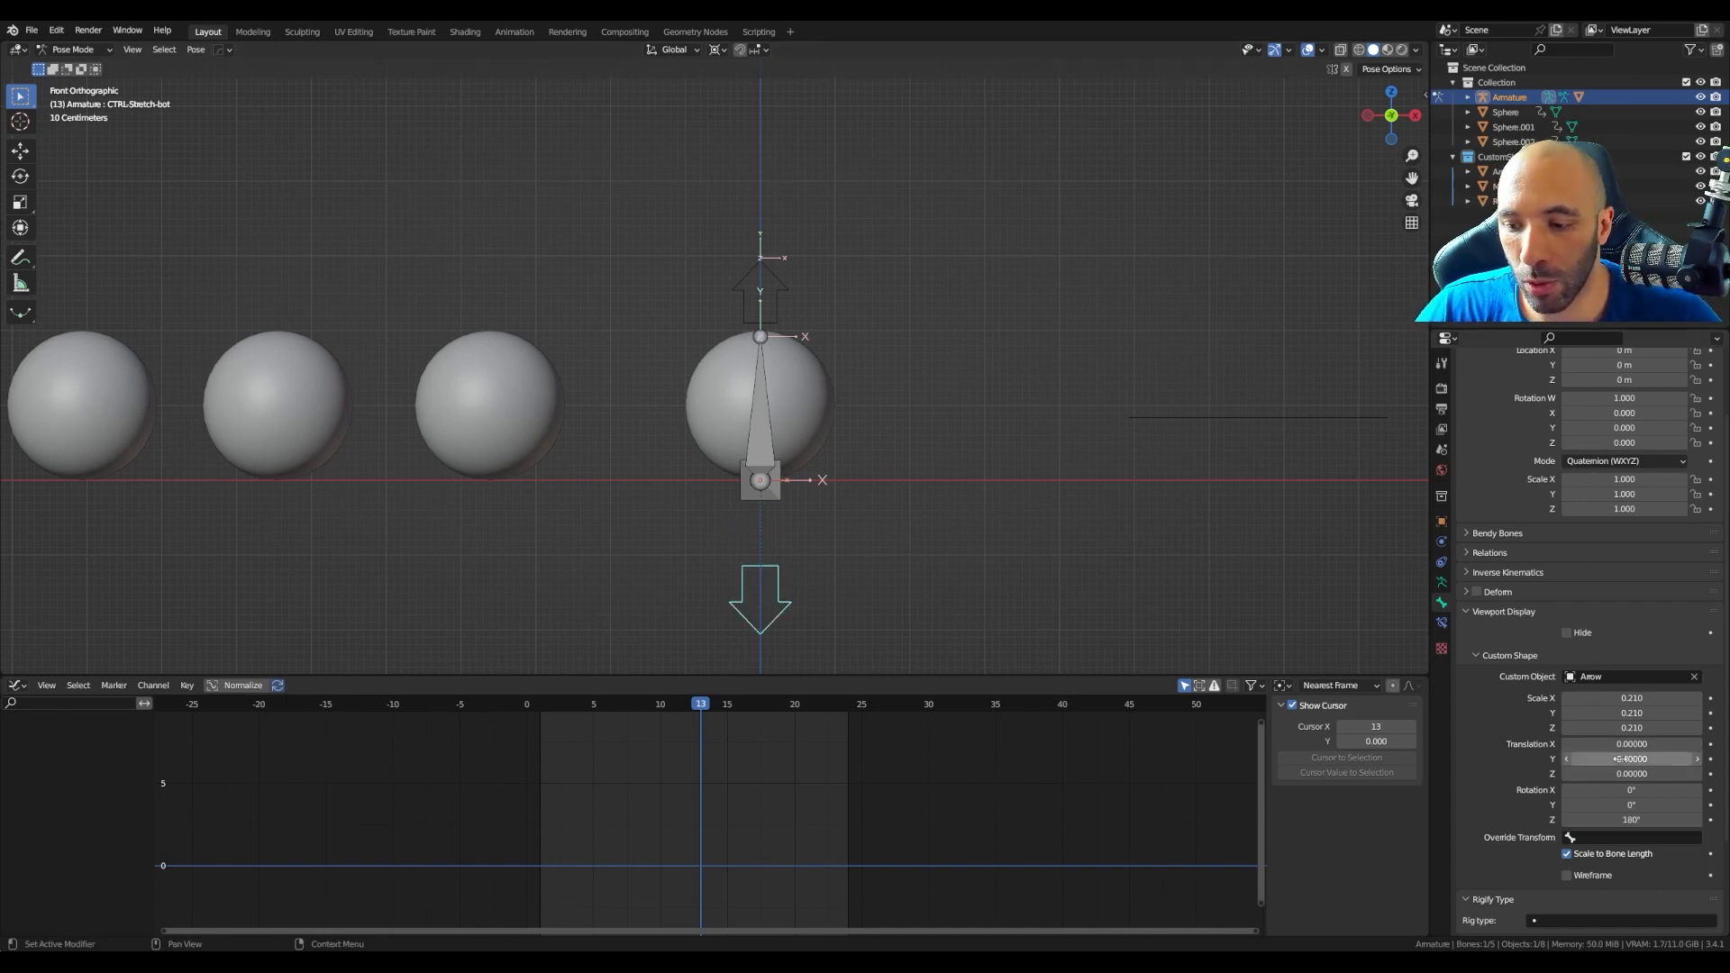
mouse_move(1630, 759)
mouse_down()
mouse_move(1702, 759)
mouse_move(1638, 758)
mouse_up()
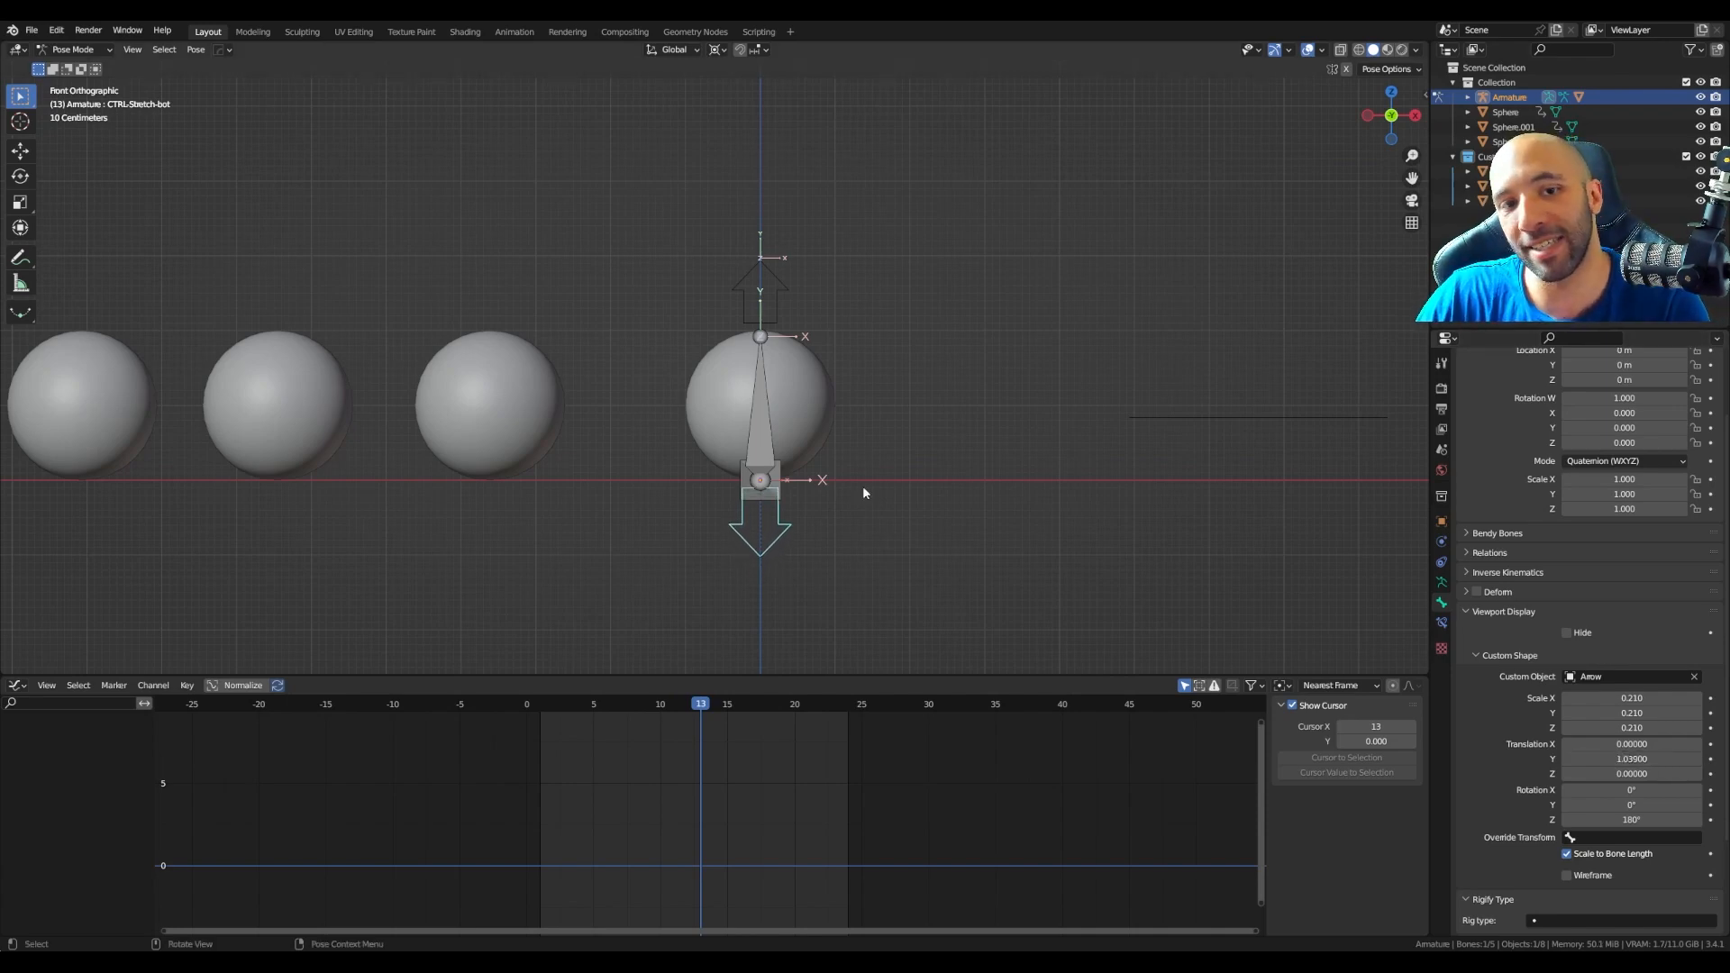
Step: Assign the four-pointer circle outline Main as the custom object of the CTRL-Main bone
click(764, 441)
key(Home)
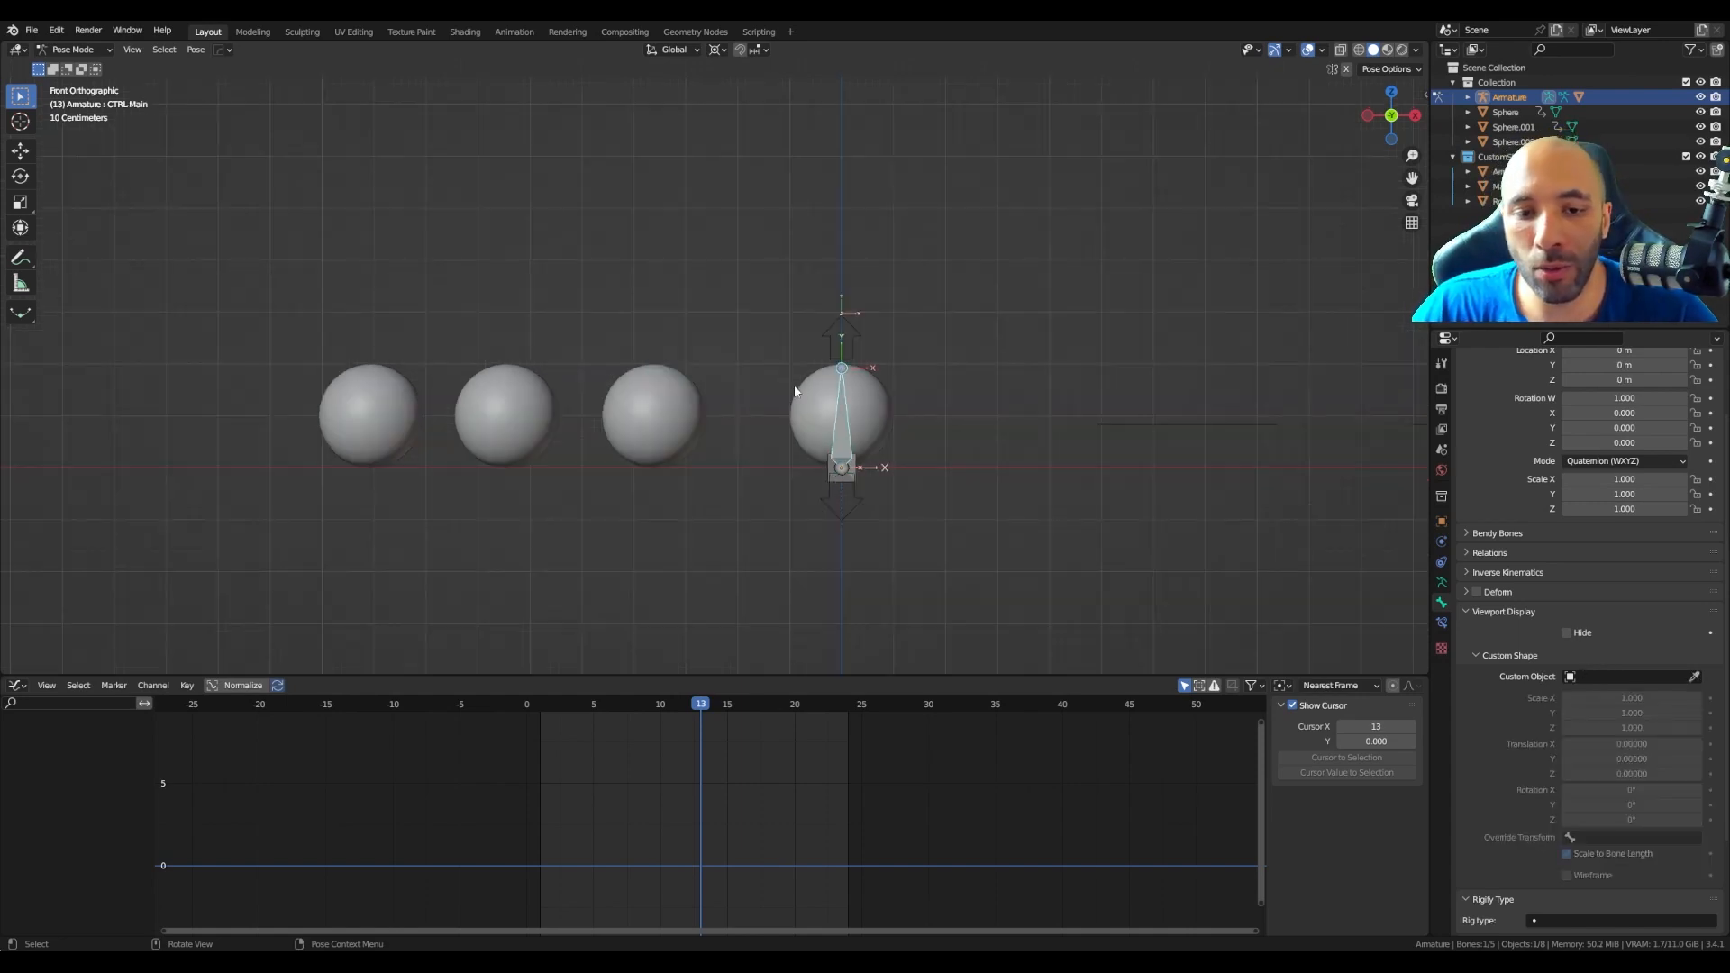
middle_drag(795, 391, 991, 513)
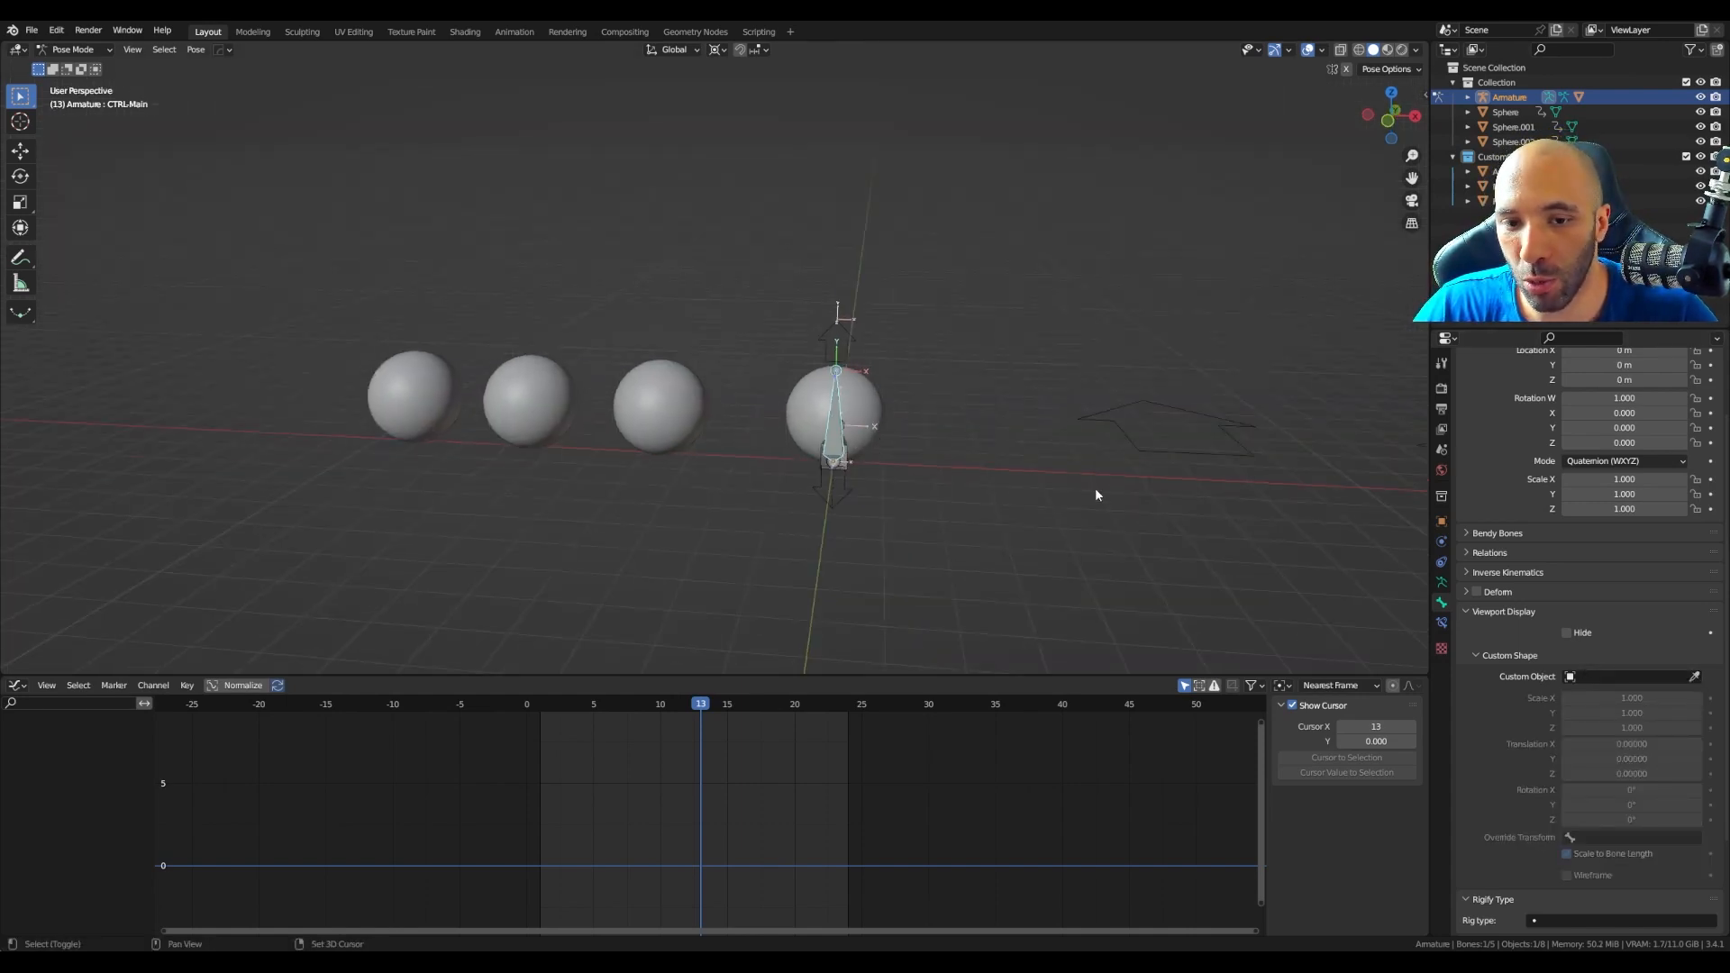
shift+middle_drag(1096, 495, 915, 475)
click(1693, 676)
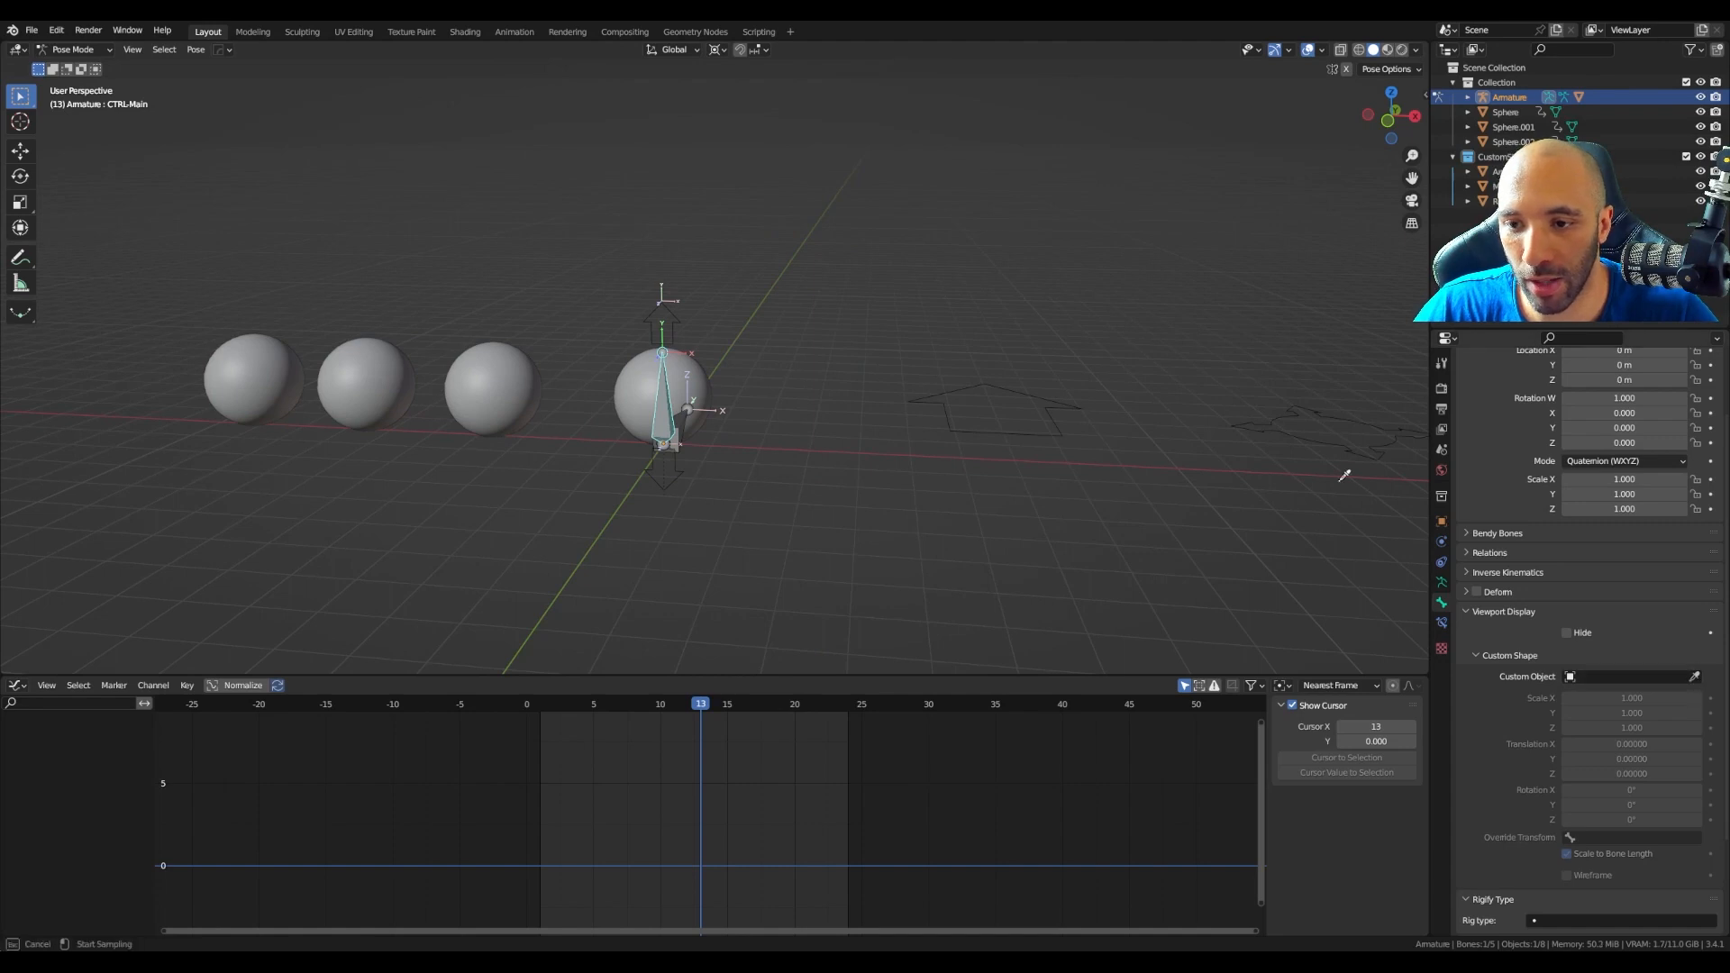
click(1324, 434)
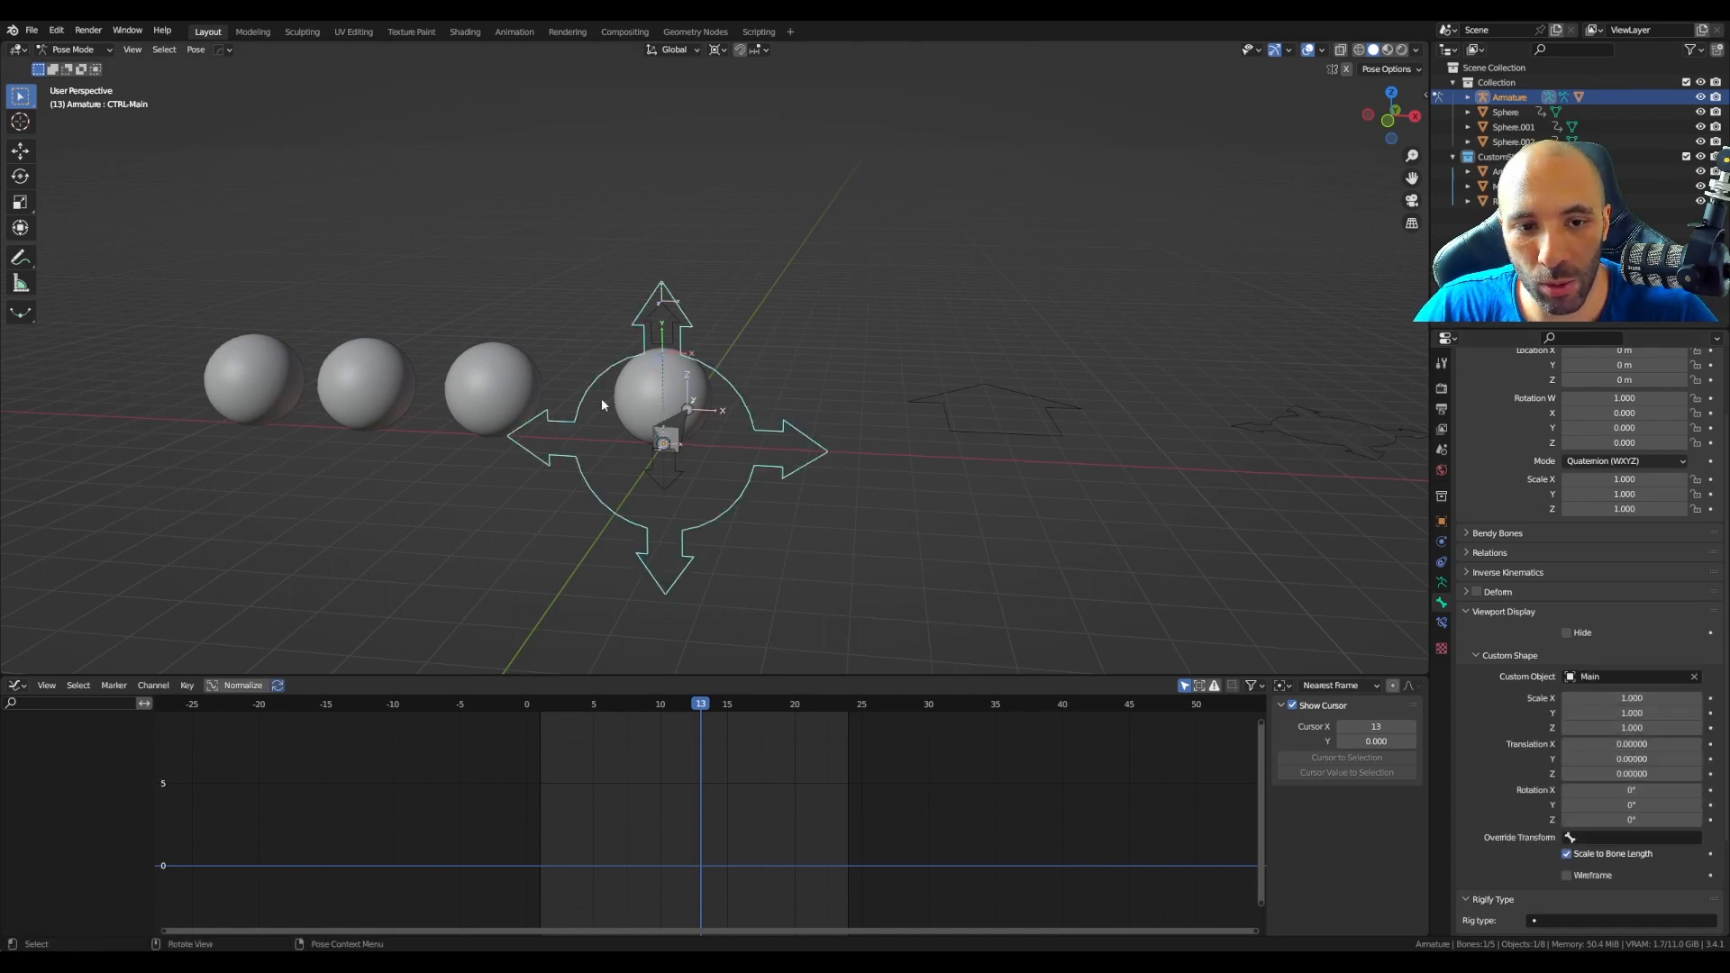
Step: Set the CTRL-Main custom shape's X rotation to 90° so it lies flat
scroll(602, 397, up, 3)
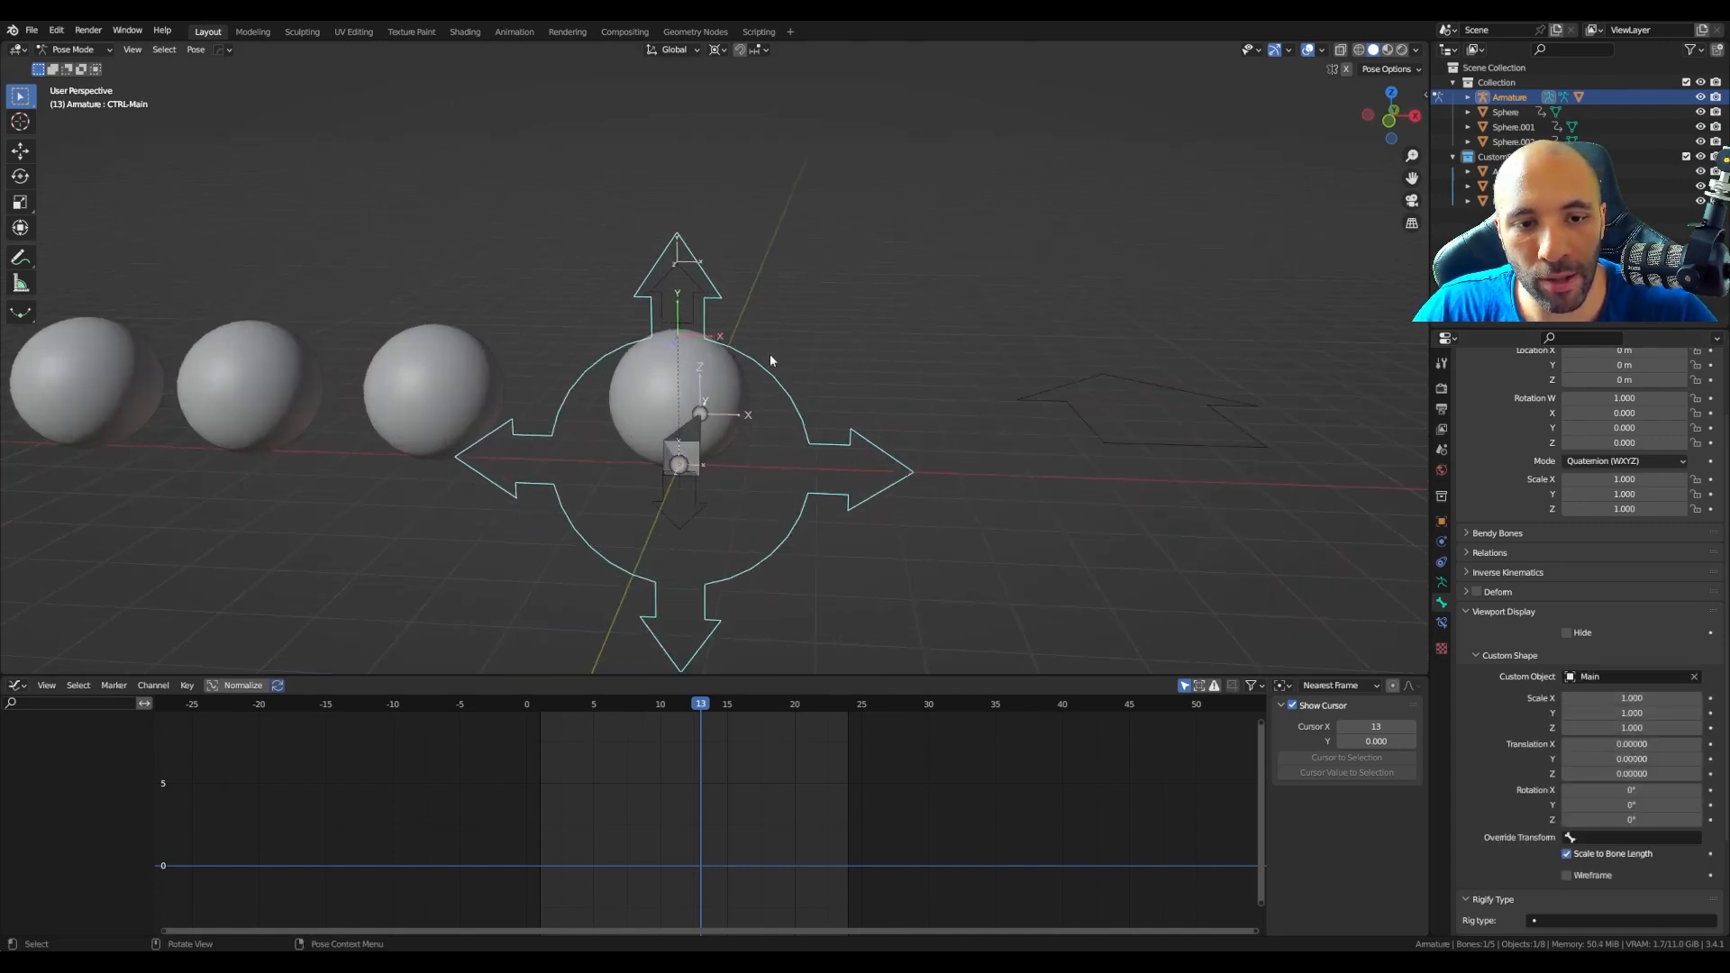
key(KP_1)
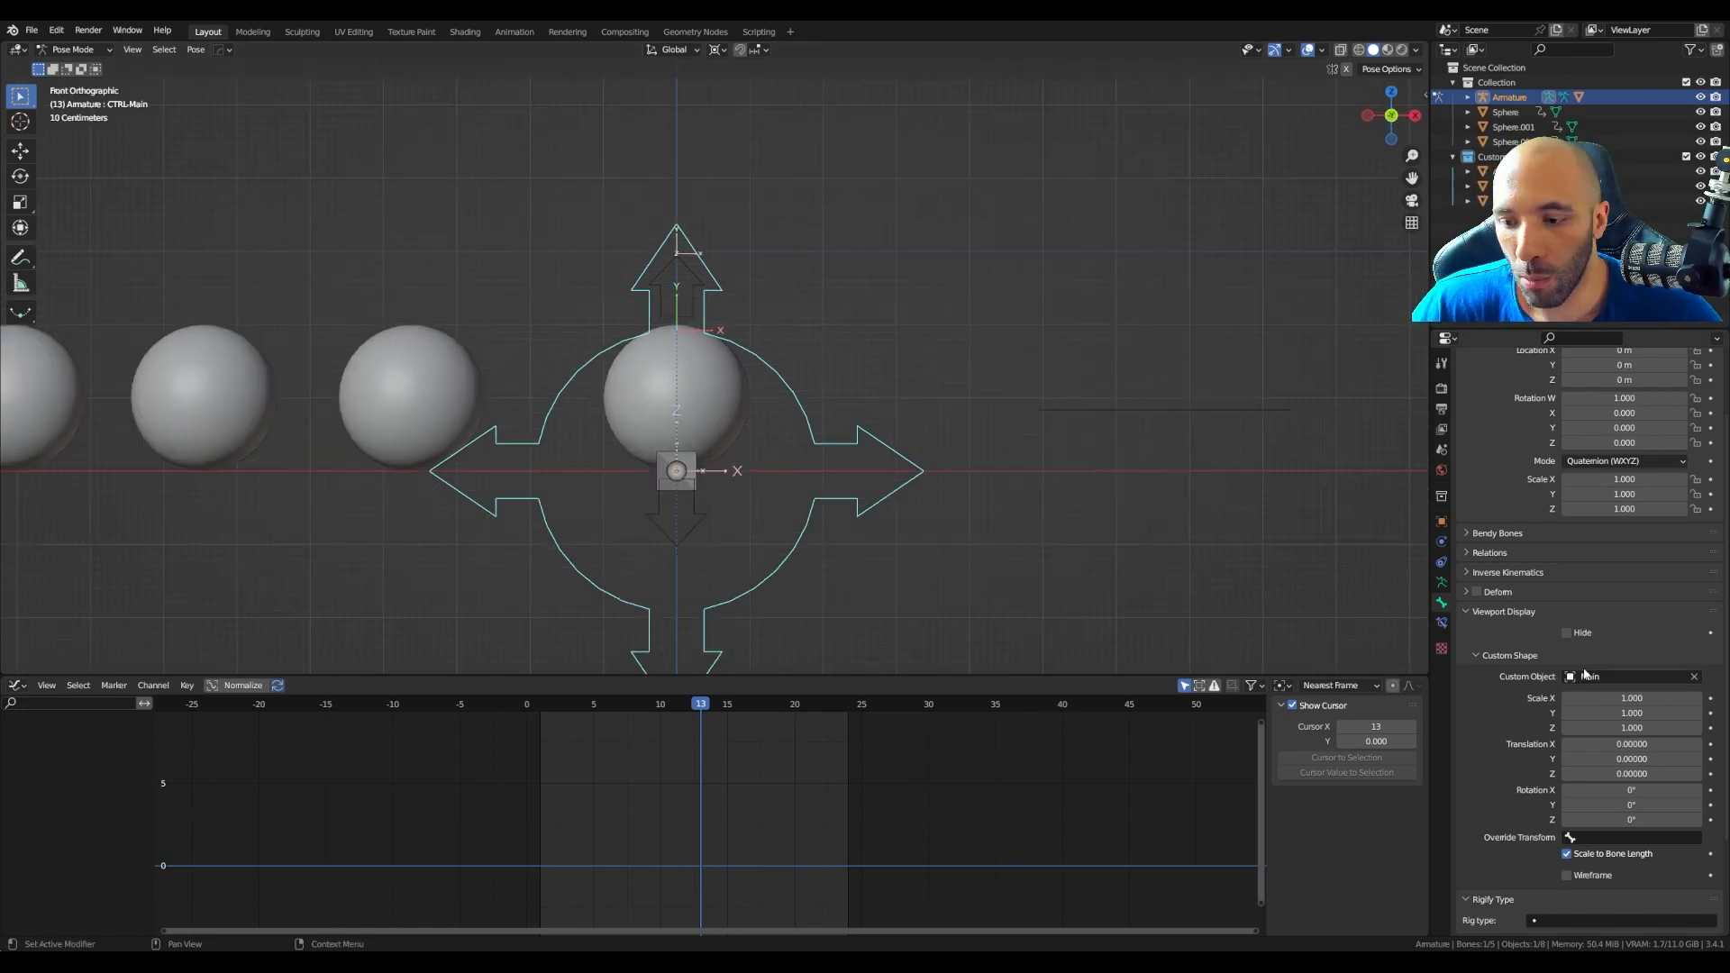
click(1608, 789)
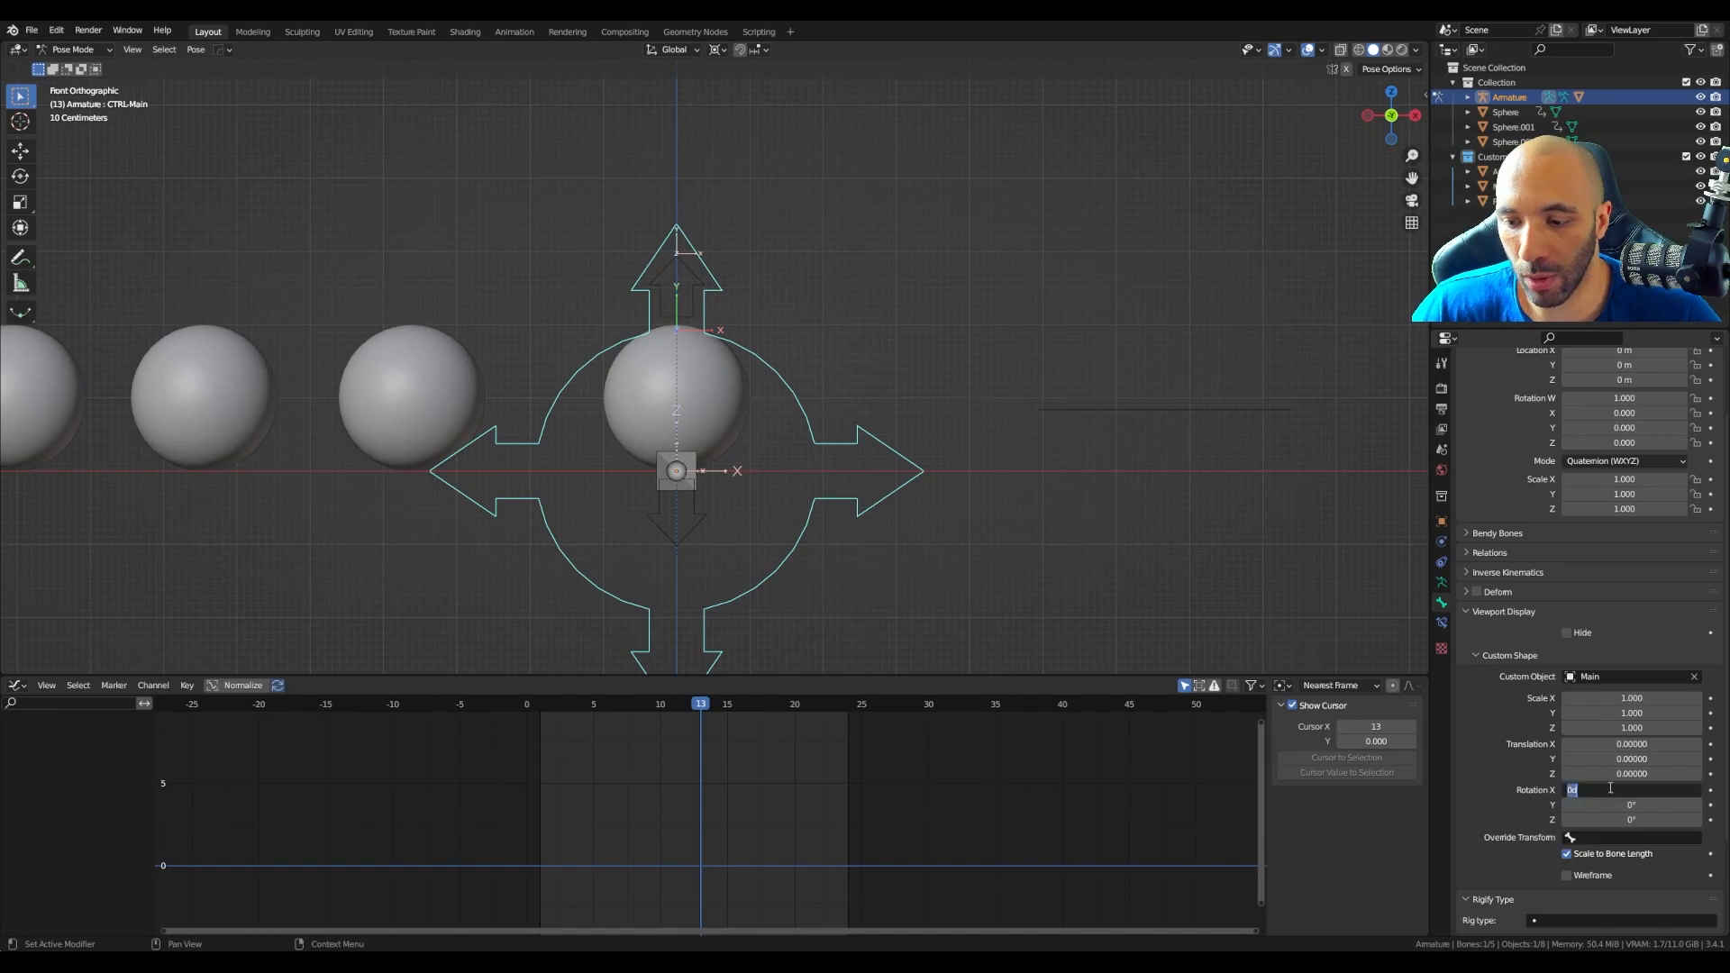
text(90)
key(Return)
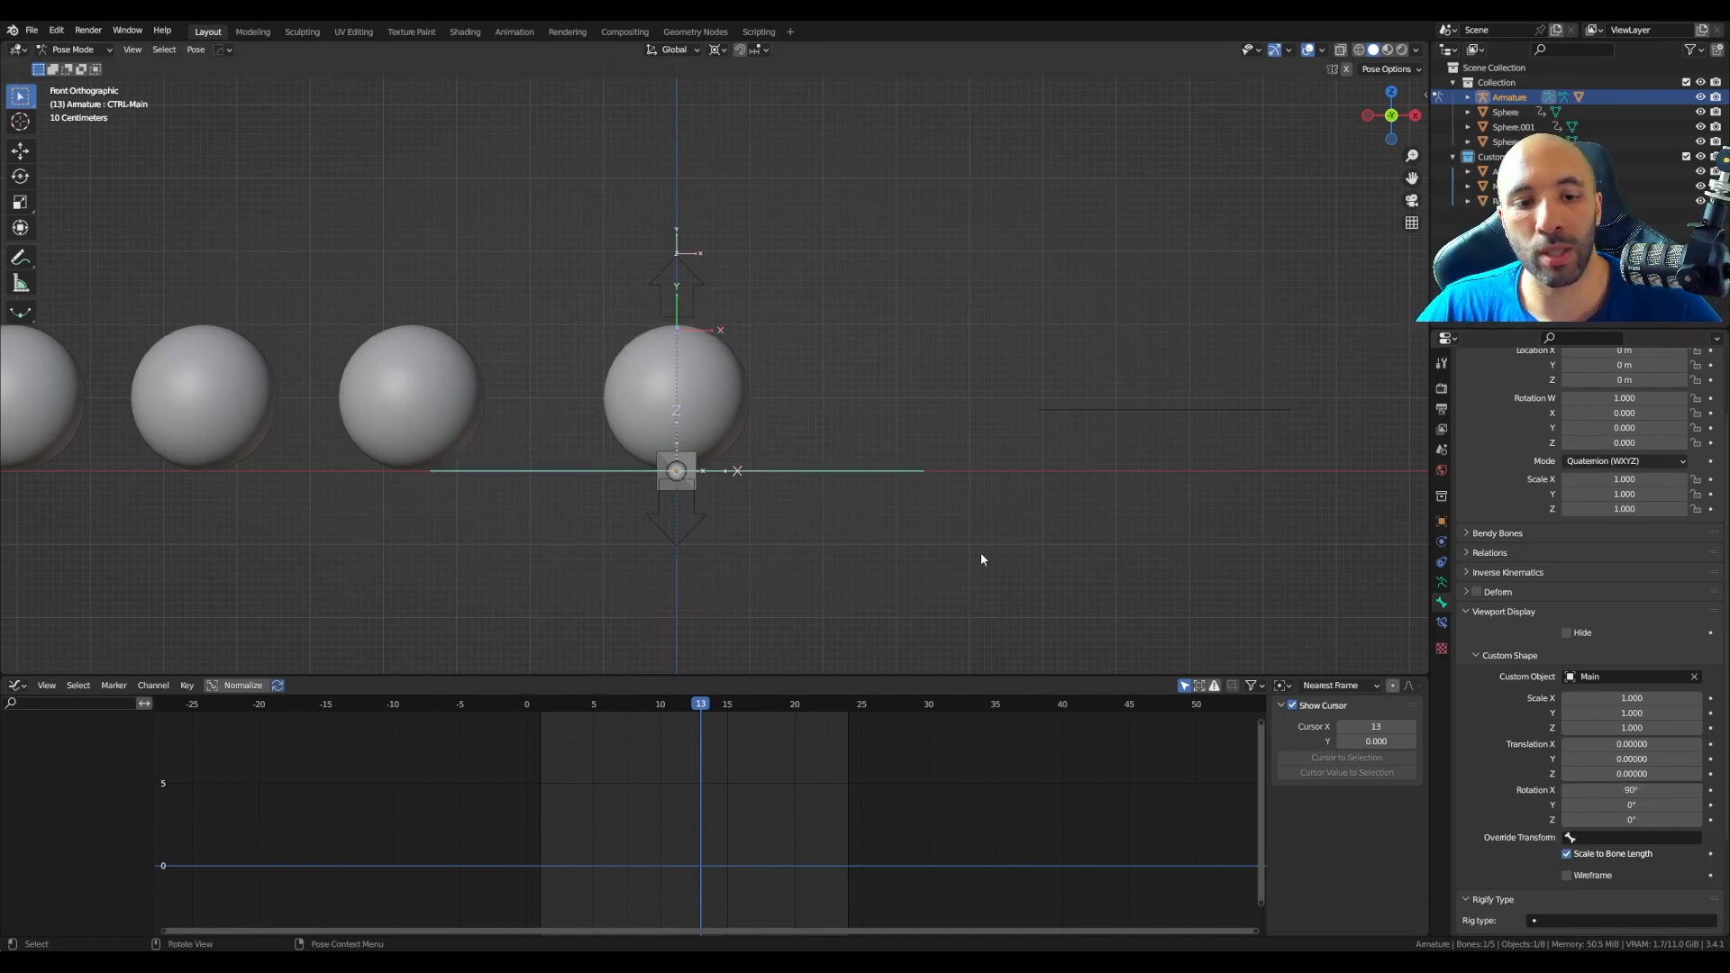
middle_drag(981, 553, 757, 471)
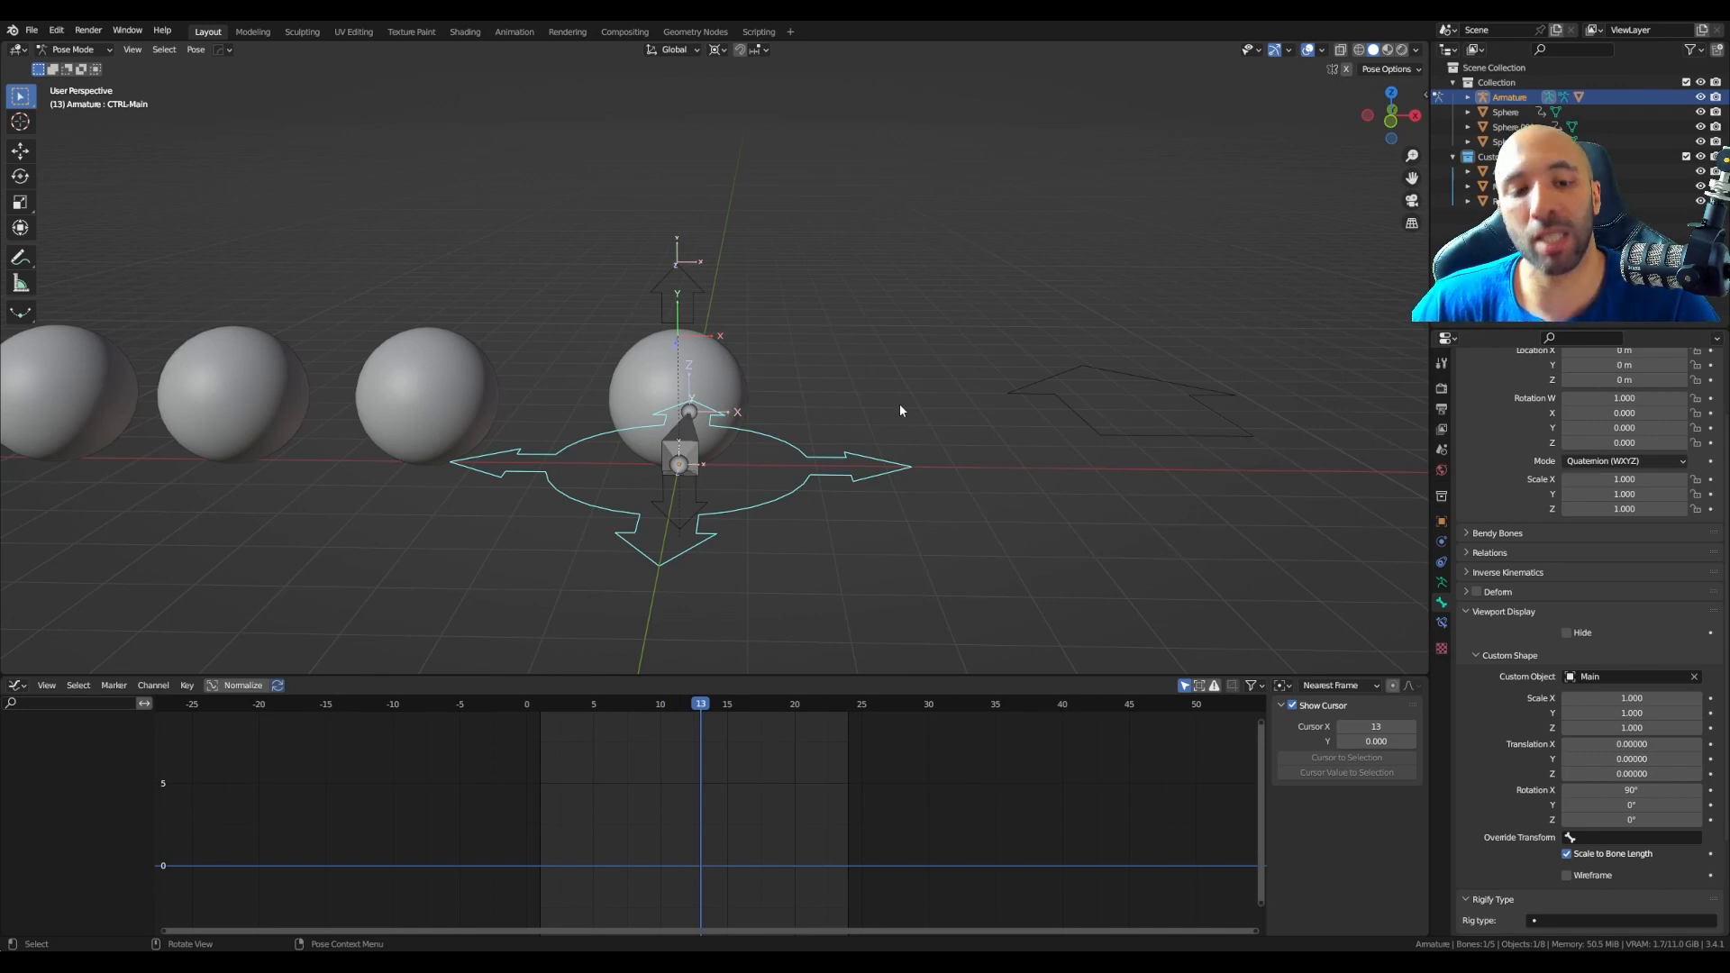
Step: Set the CTRL-Main custom shape's Y translation to 1 and its scale to 0.710 on all axes
key(KP_1)
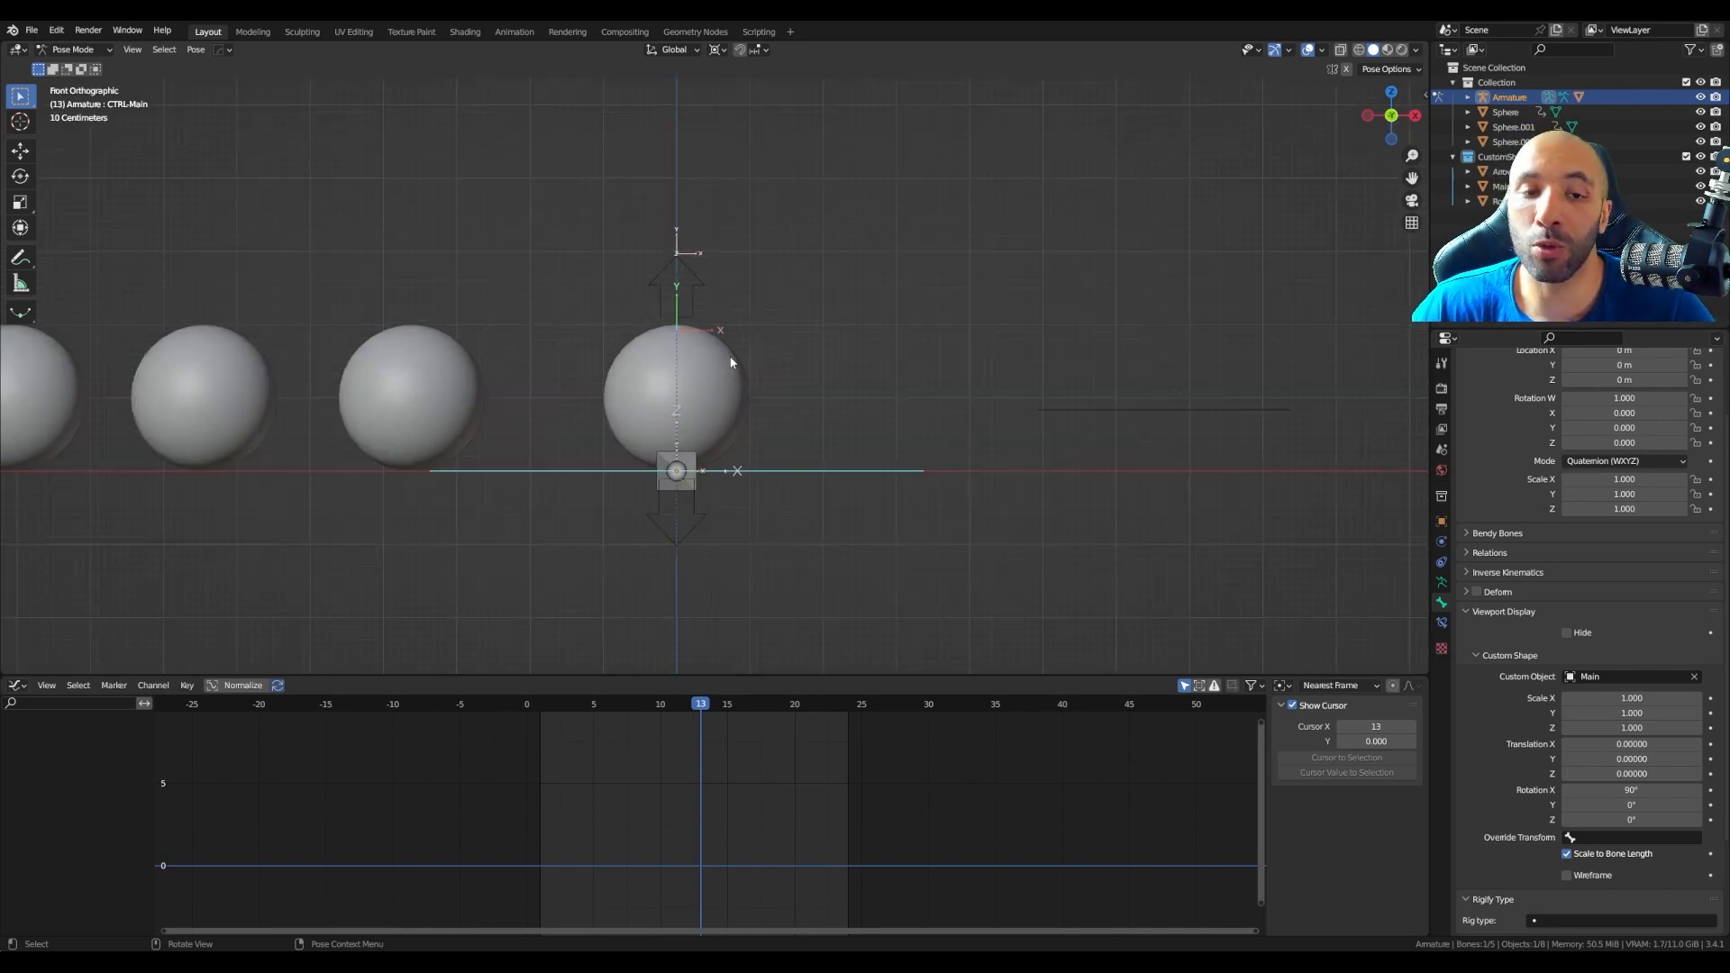
click(1607, 758)
text(1)
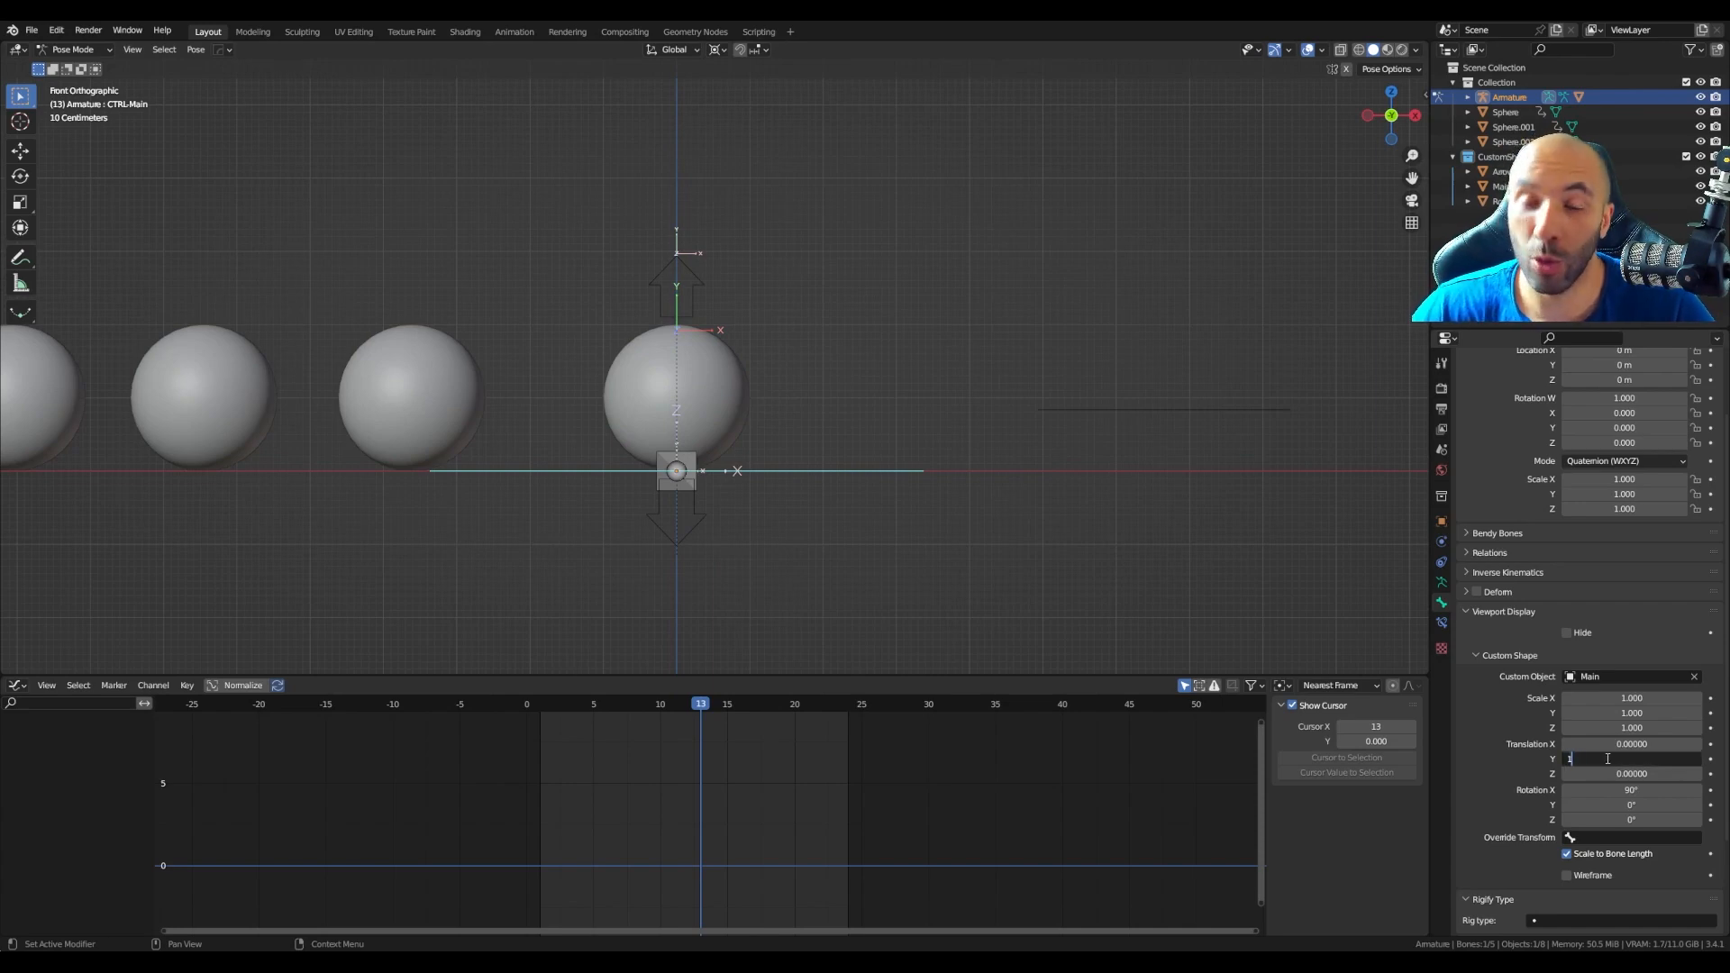
key(Return)
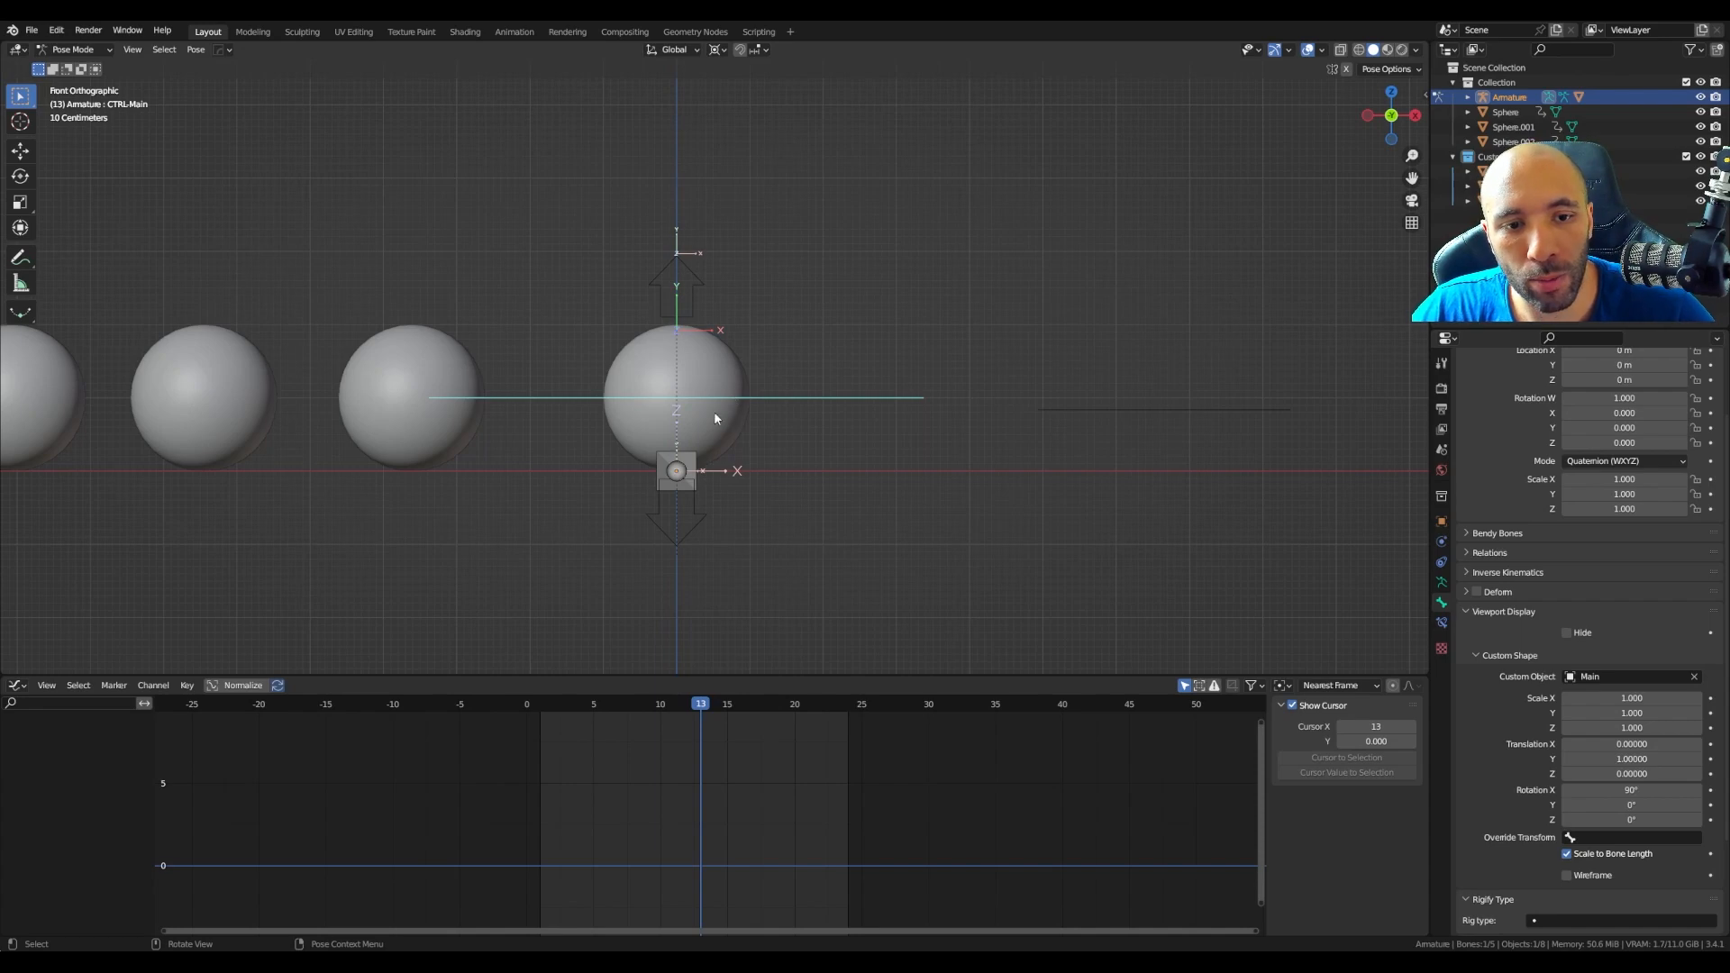
middle_drag(668, 368, 680, 414)
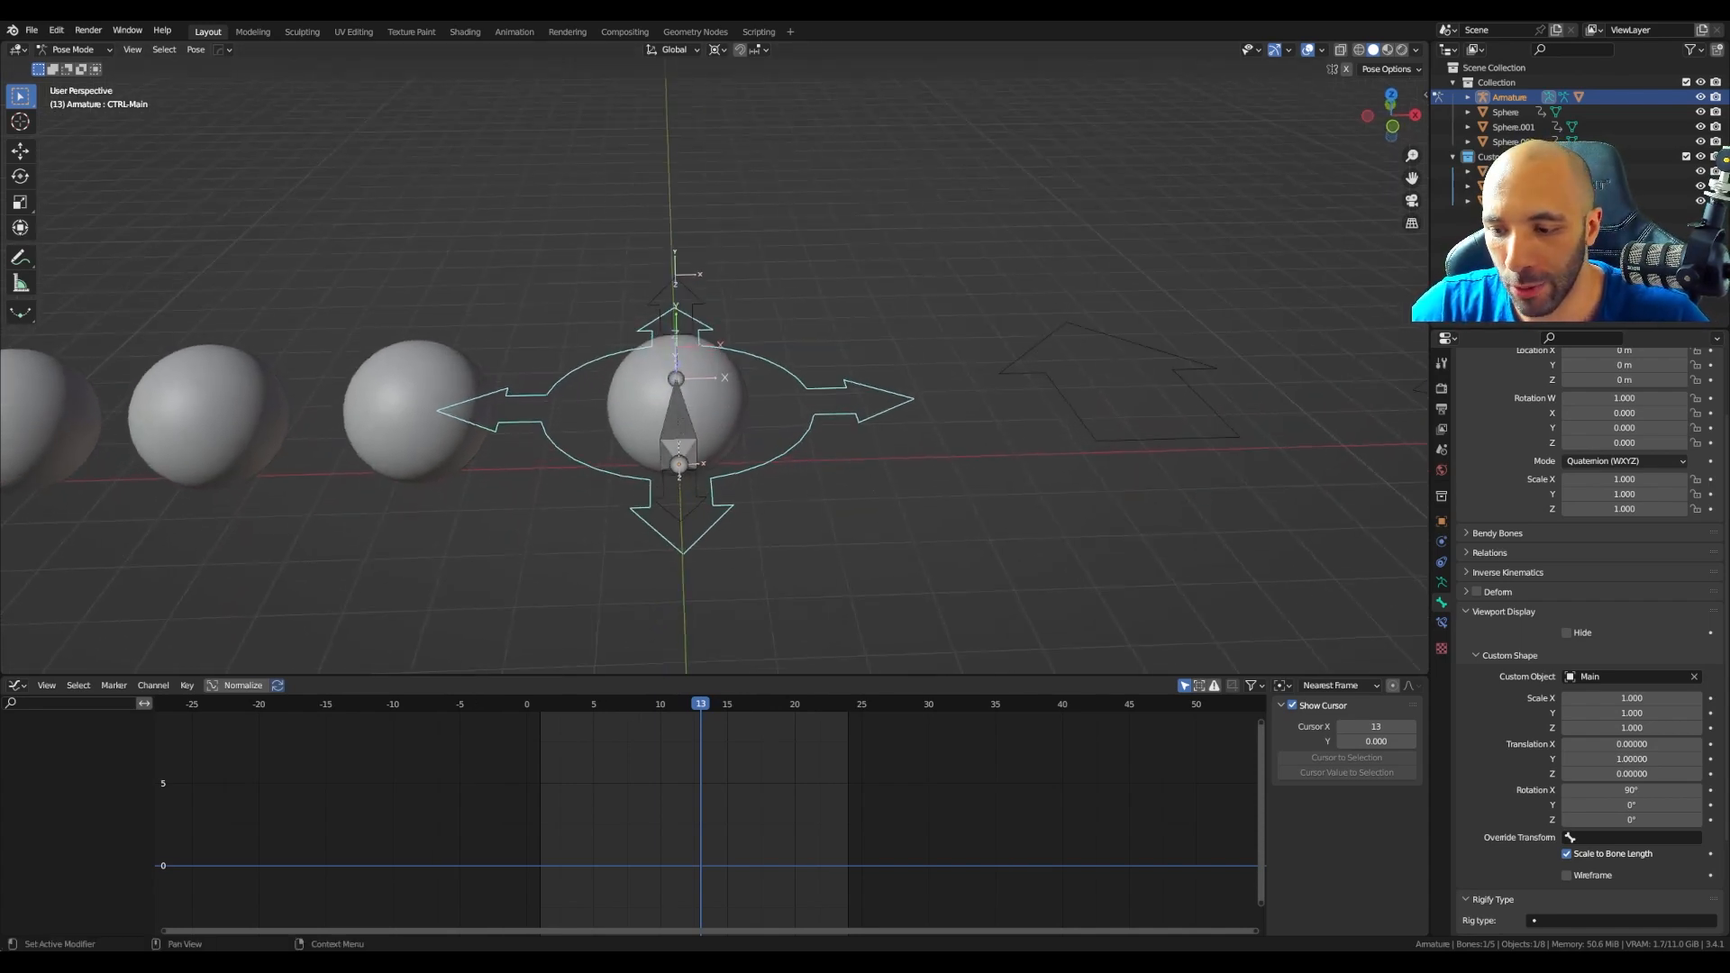
alt+drag(1632, 697, 1608, 697)
middle_drag(880, 466, 839, 440)
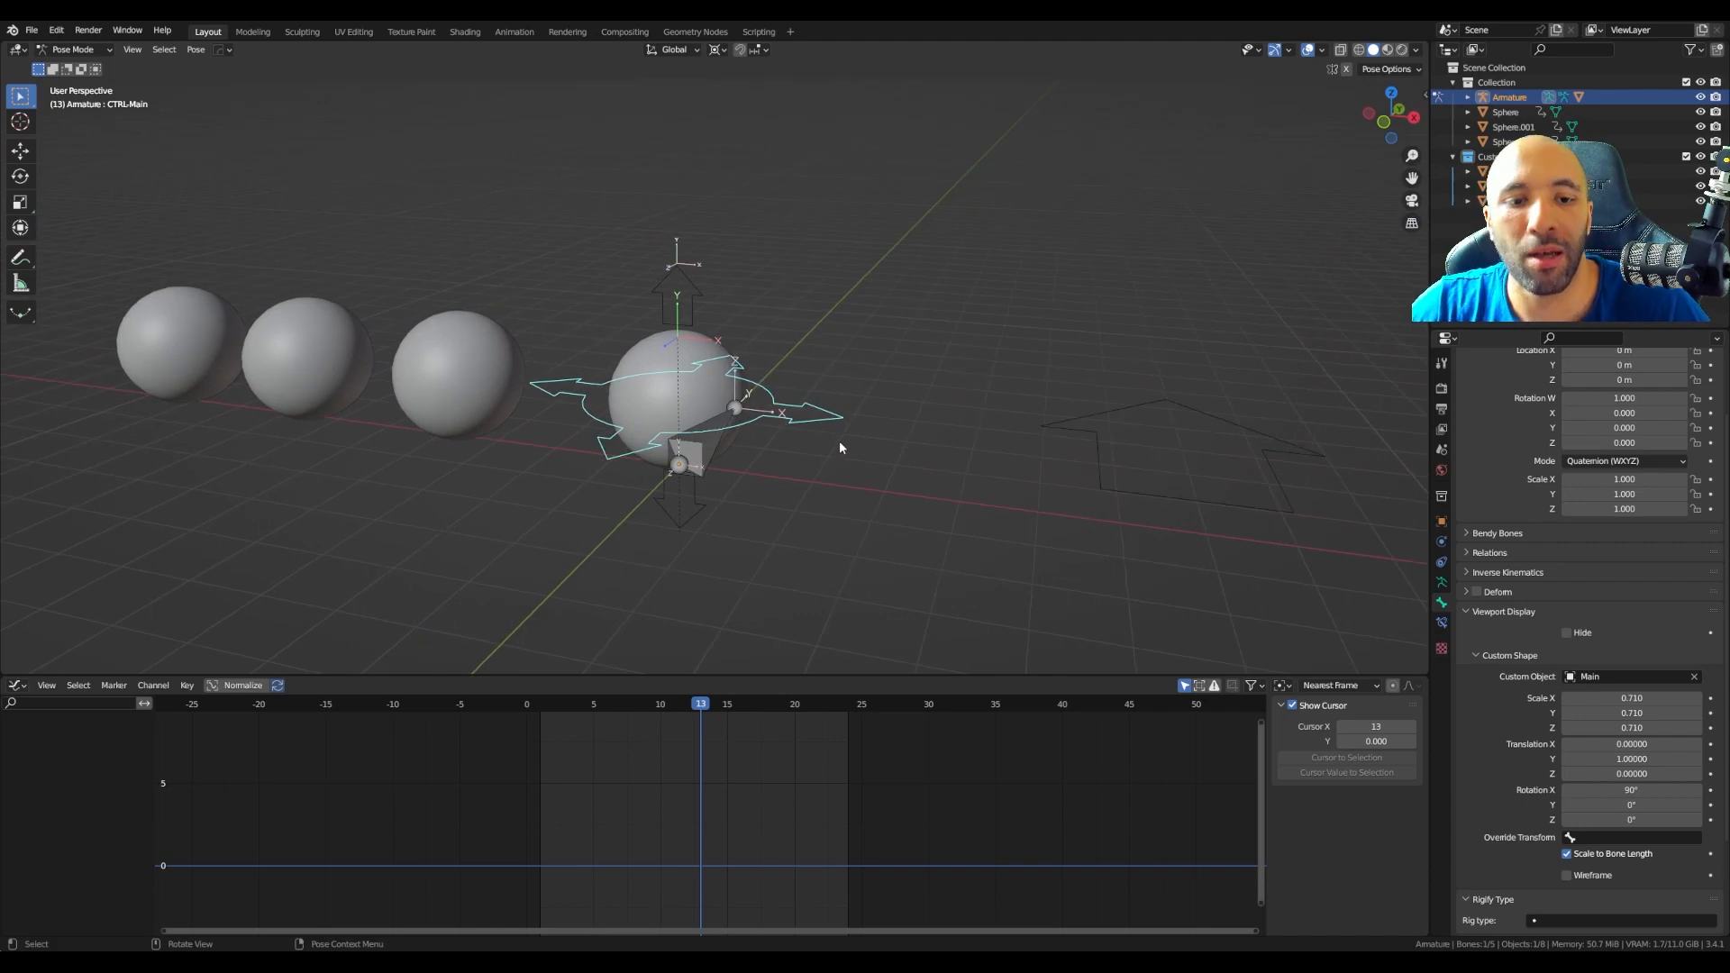
Step: Assign the square outline Root as the custom object of the ROOT bone
click(695, 450)
scroll(1110, 542, down, 4)
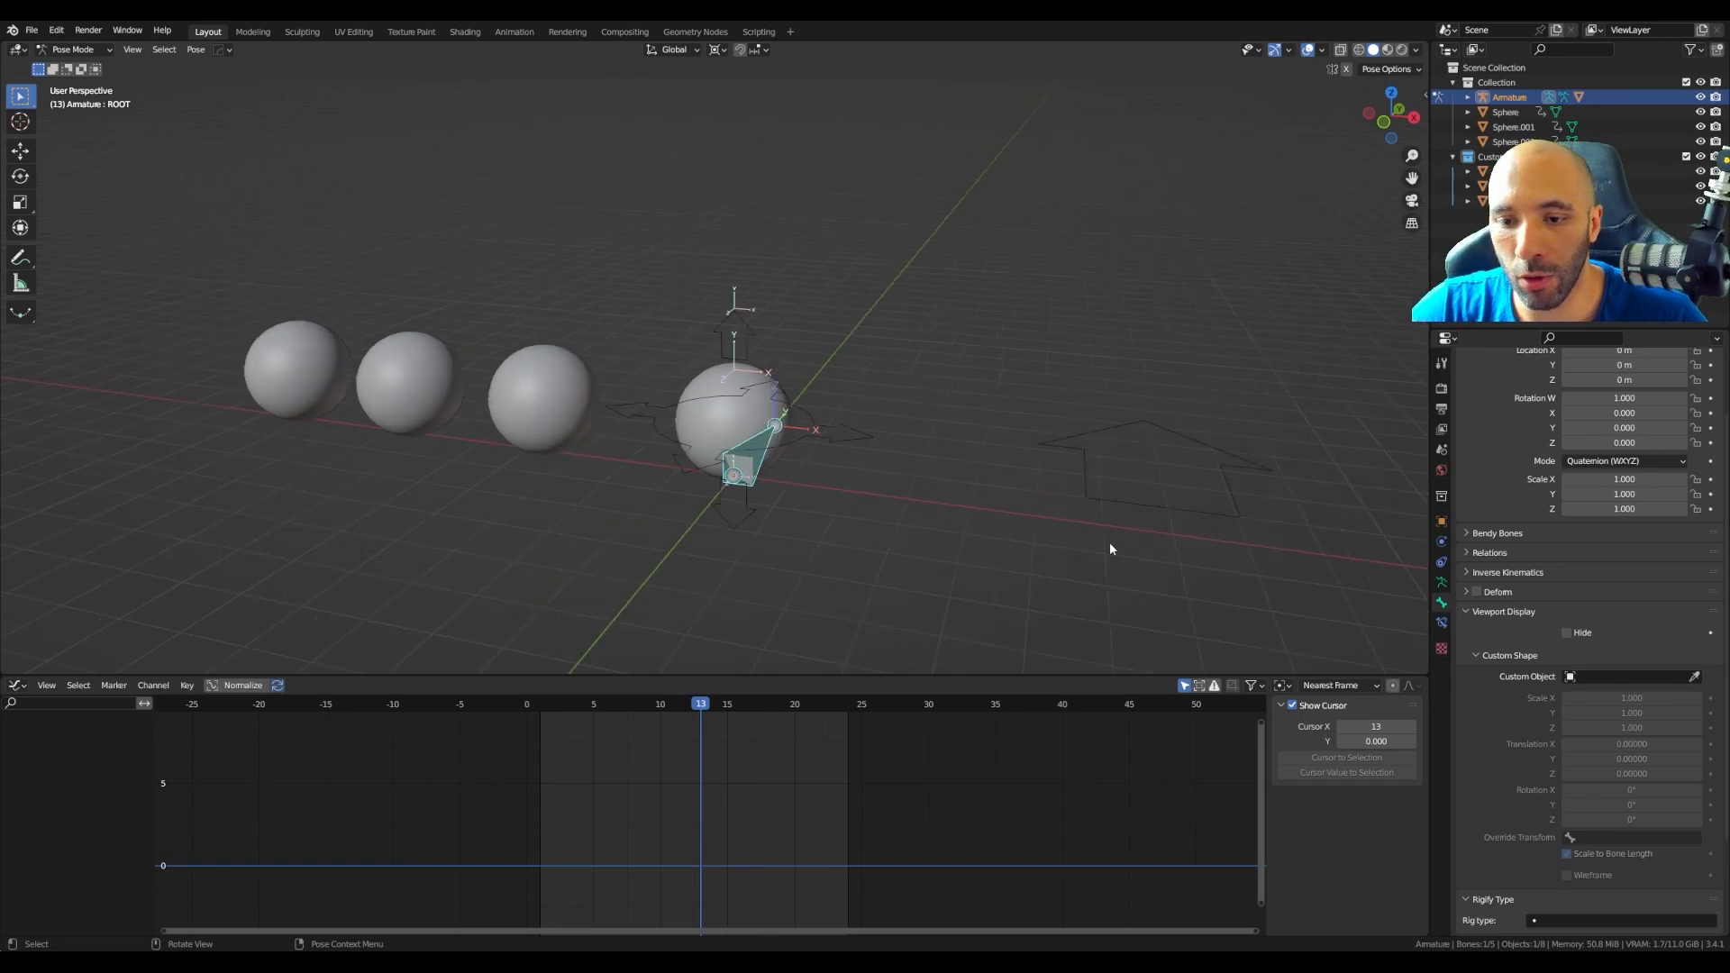
shift+middle_drag(1109, 517, 961, 481)
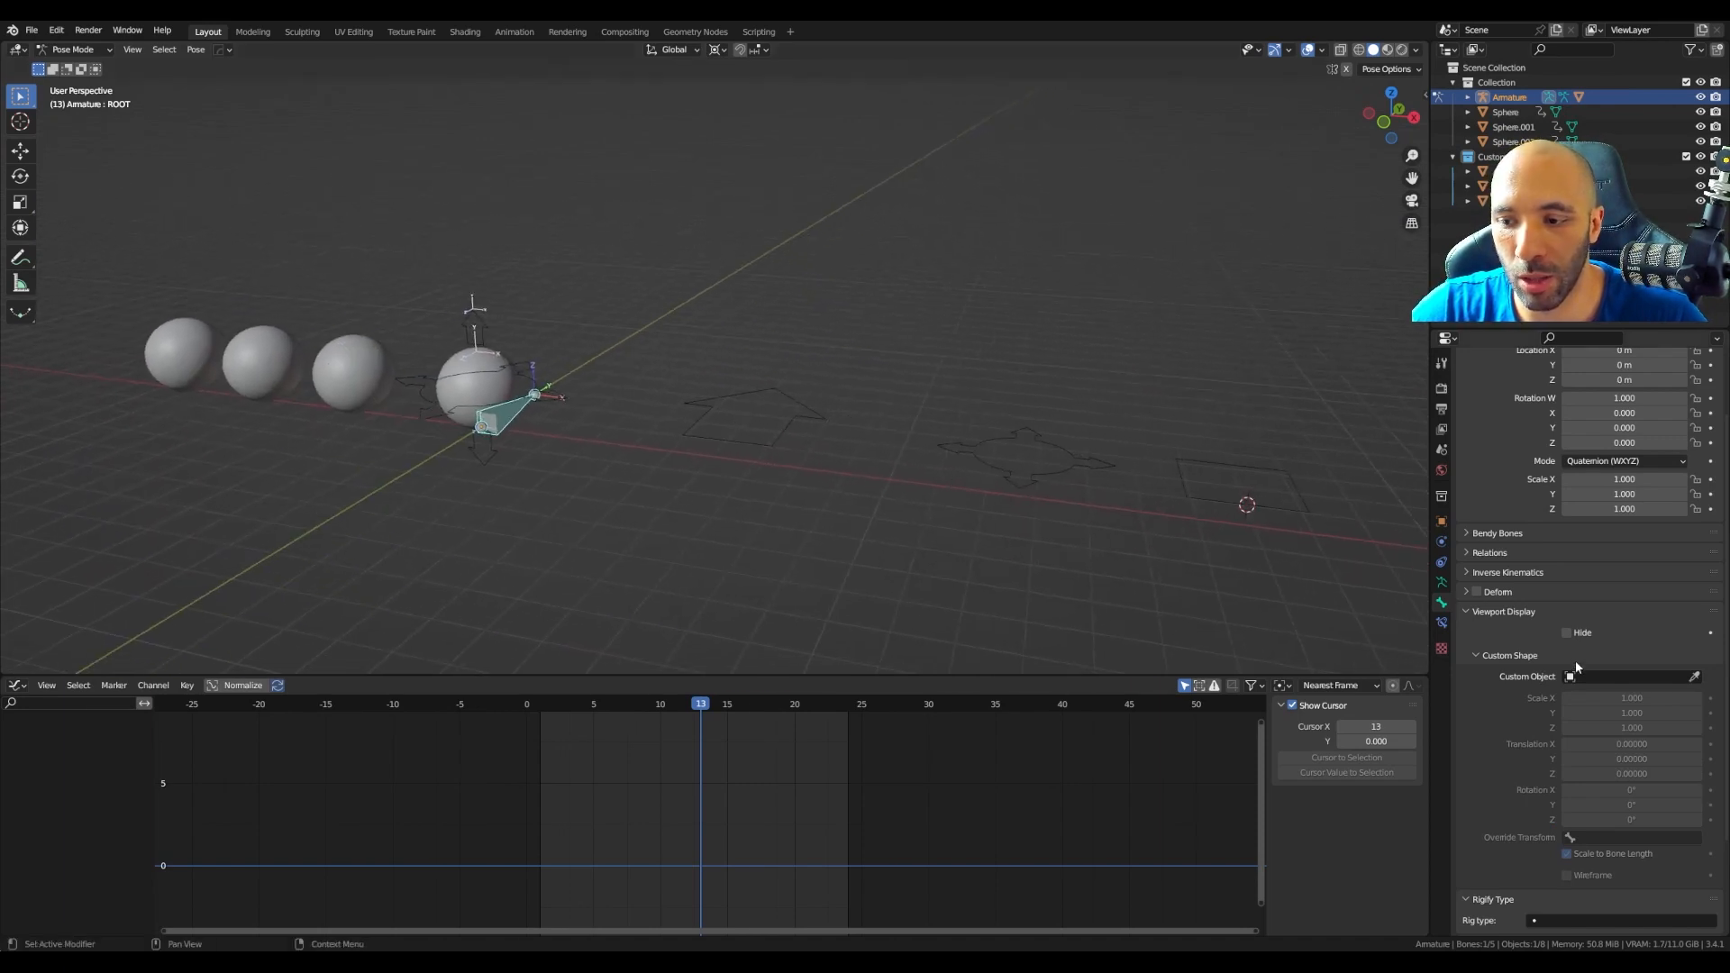
click(1694, 677)
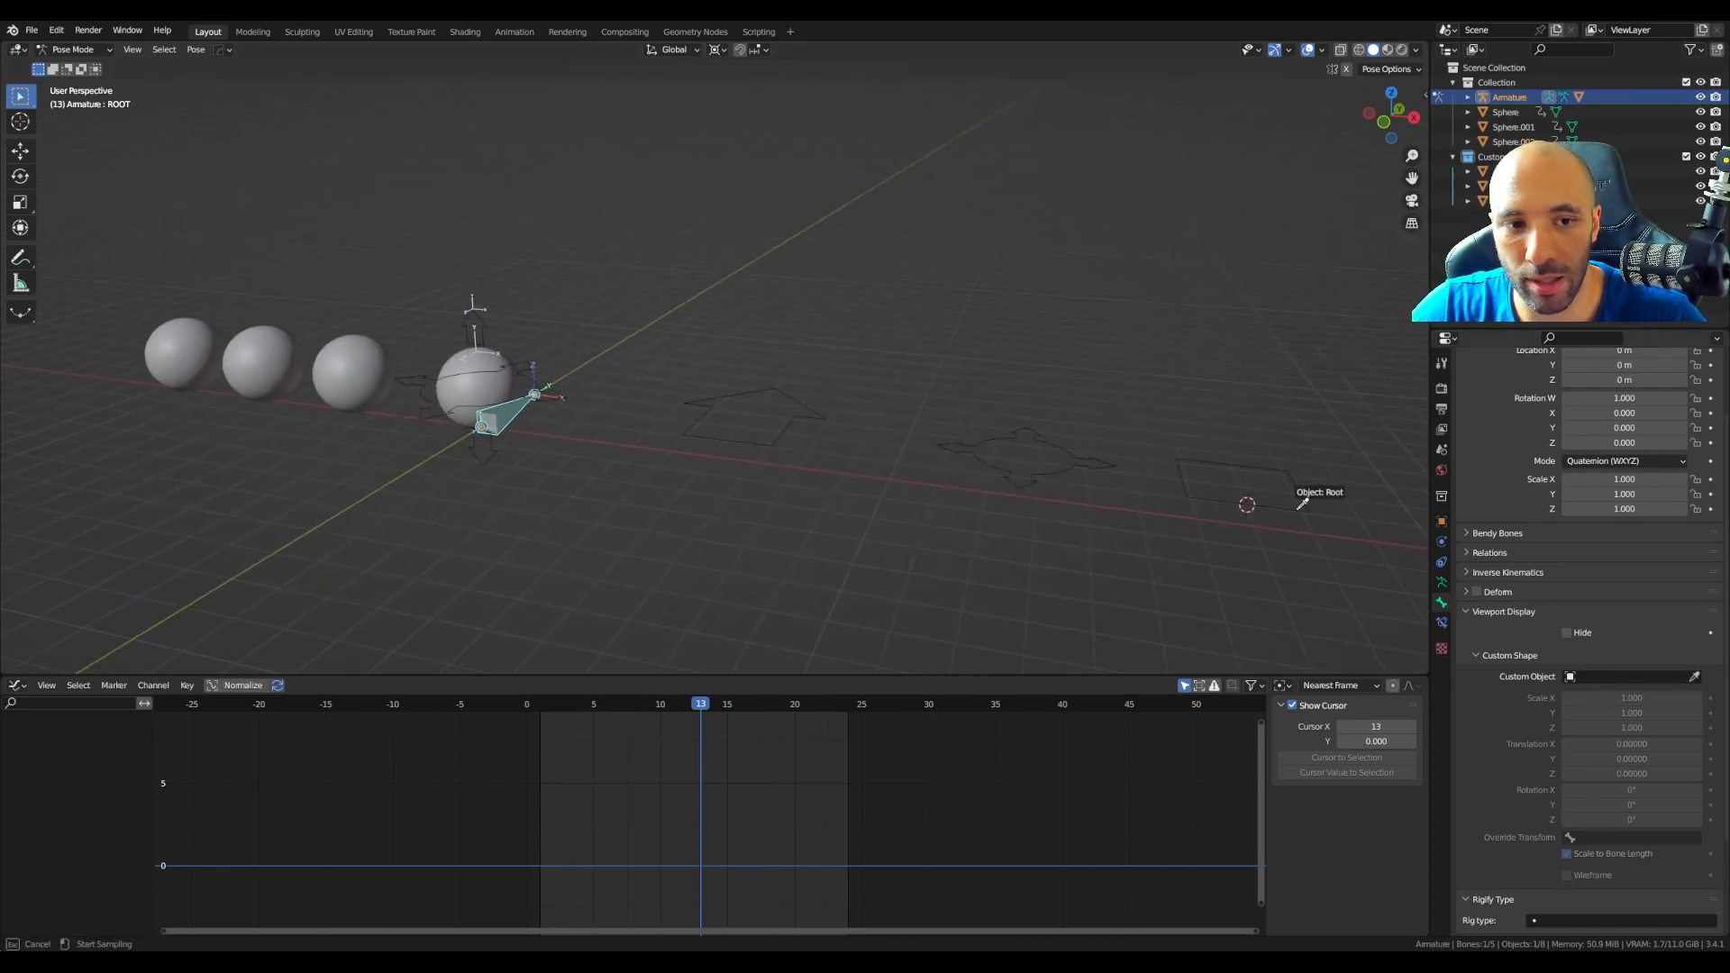
click(1301, 503)
Step: Set the ROOT custom shape's scale to 0.590 on all axes and its Y translation to -1.575
middle_drag(324, 417, 904, 519)
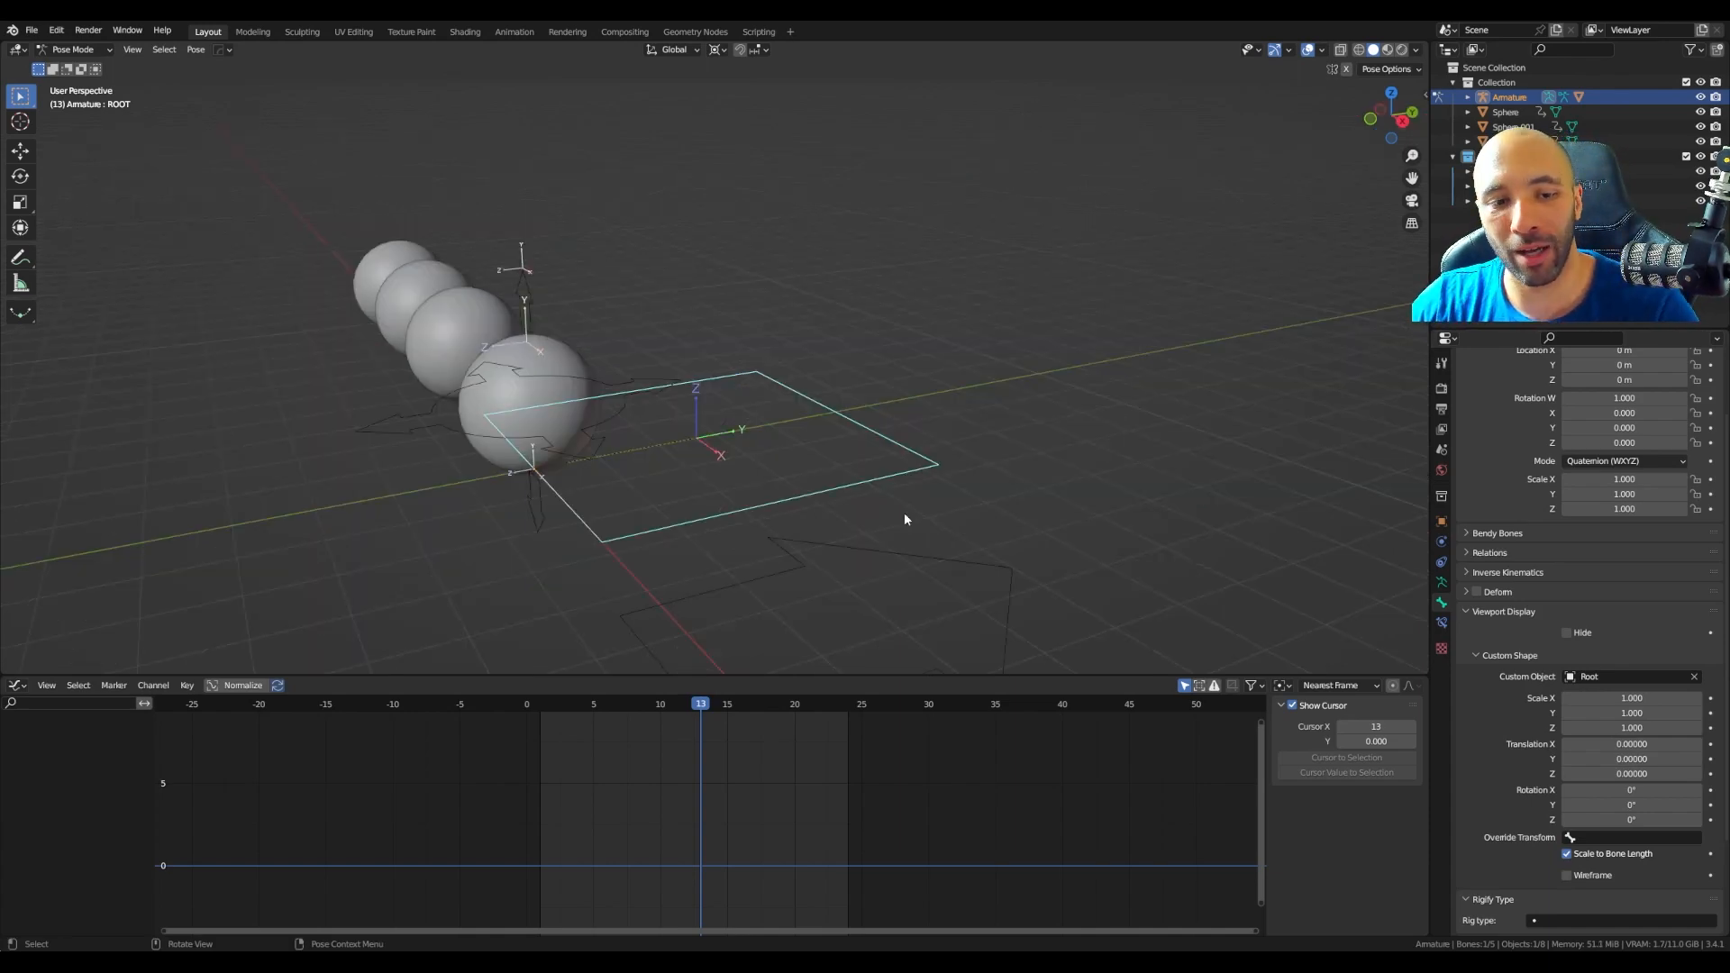
middle_drag(608, 440, 620, 424)
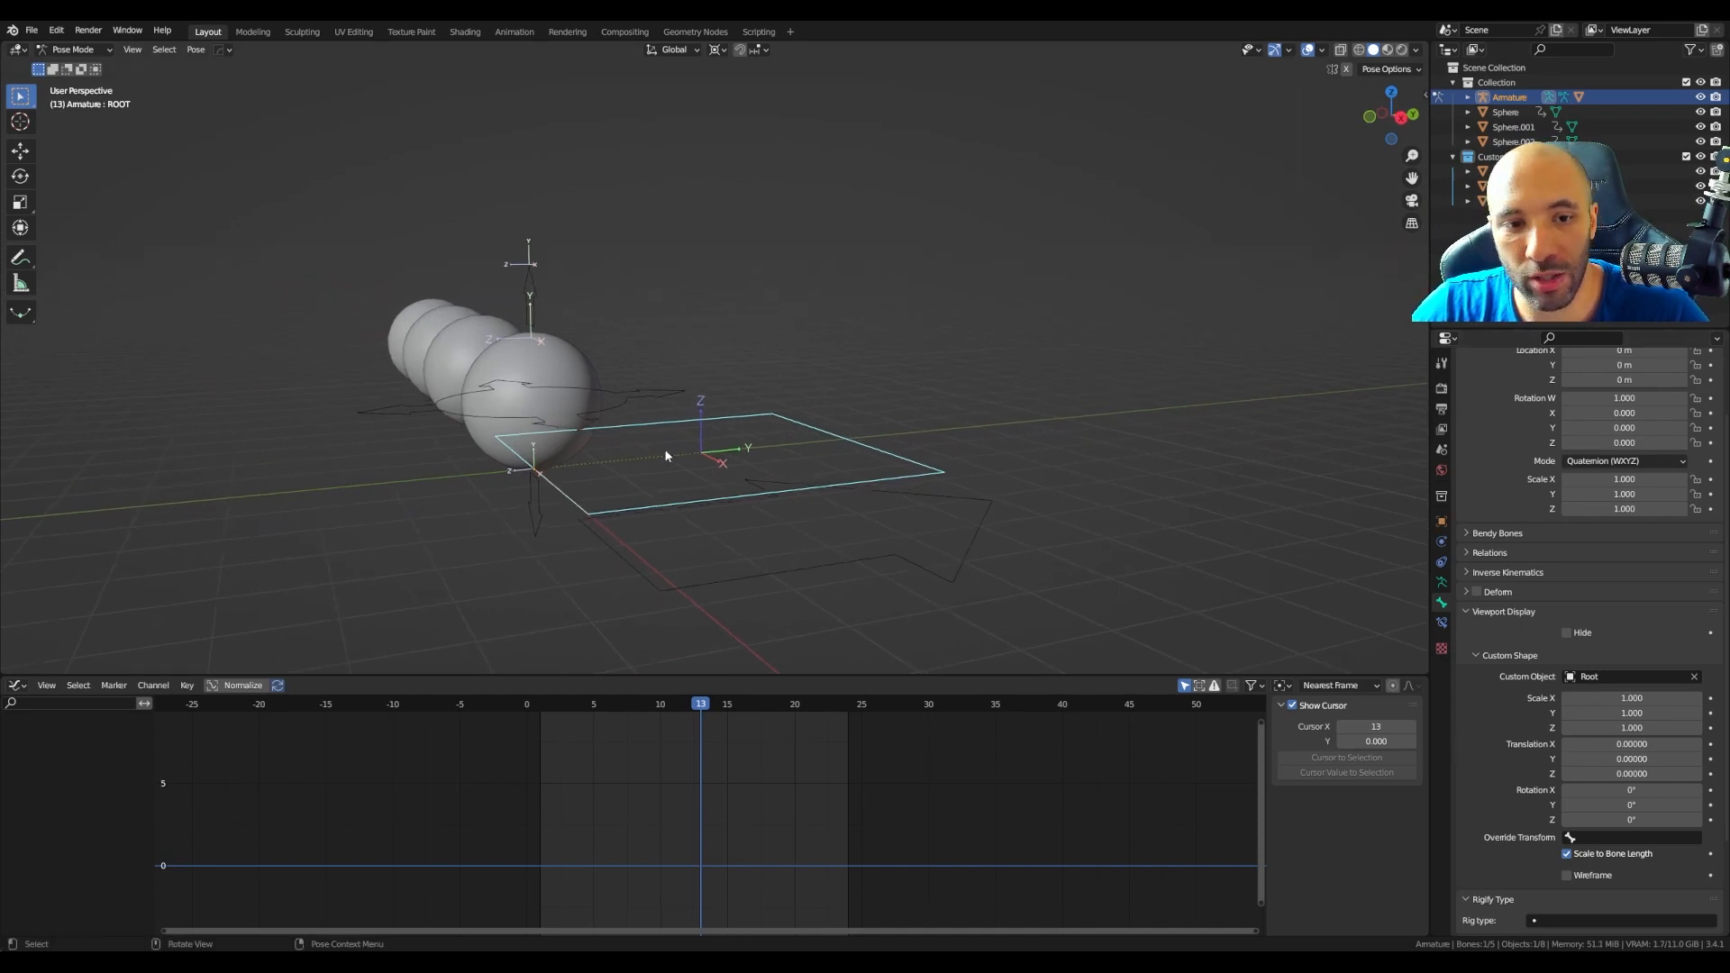
mouse_move(735, 443)
middle_down()
mouse_move(710, 452)
mouse_move(715, 474)
mouse_move(737, 447)
middle_up()
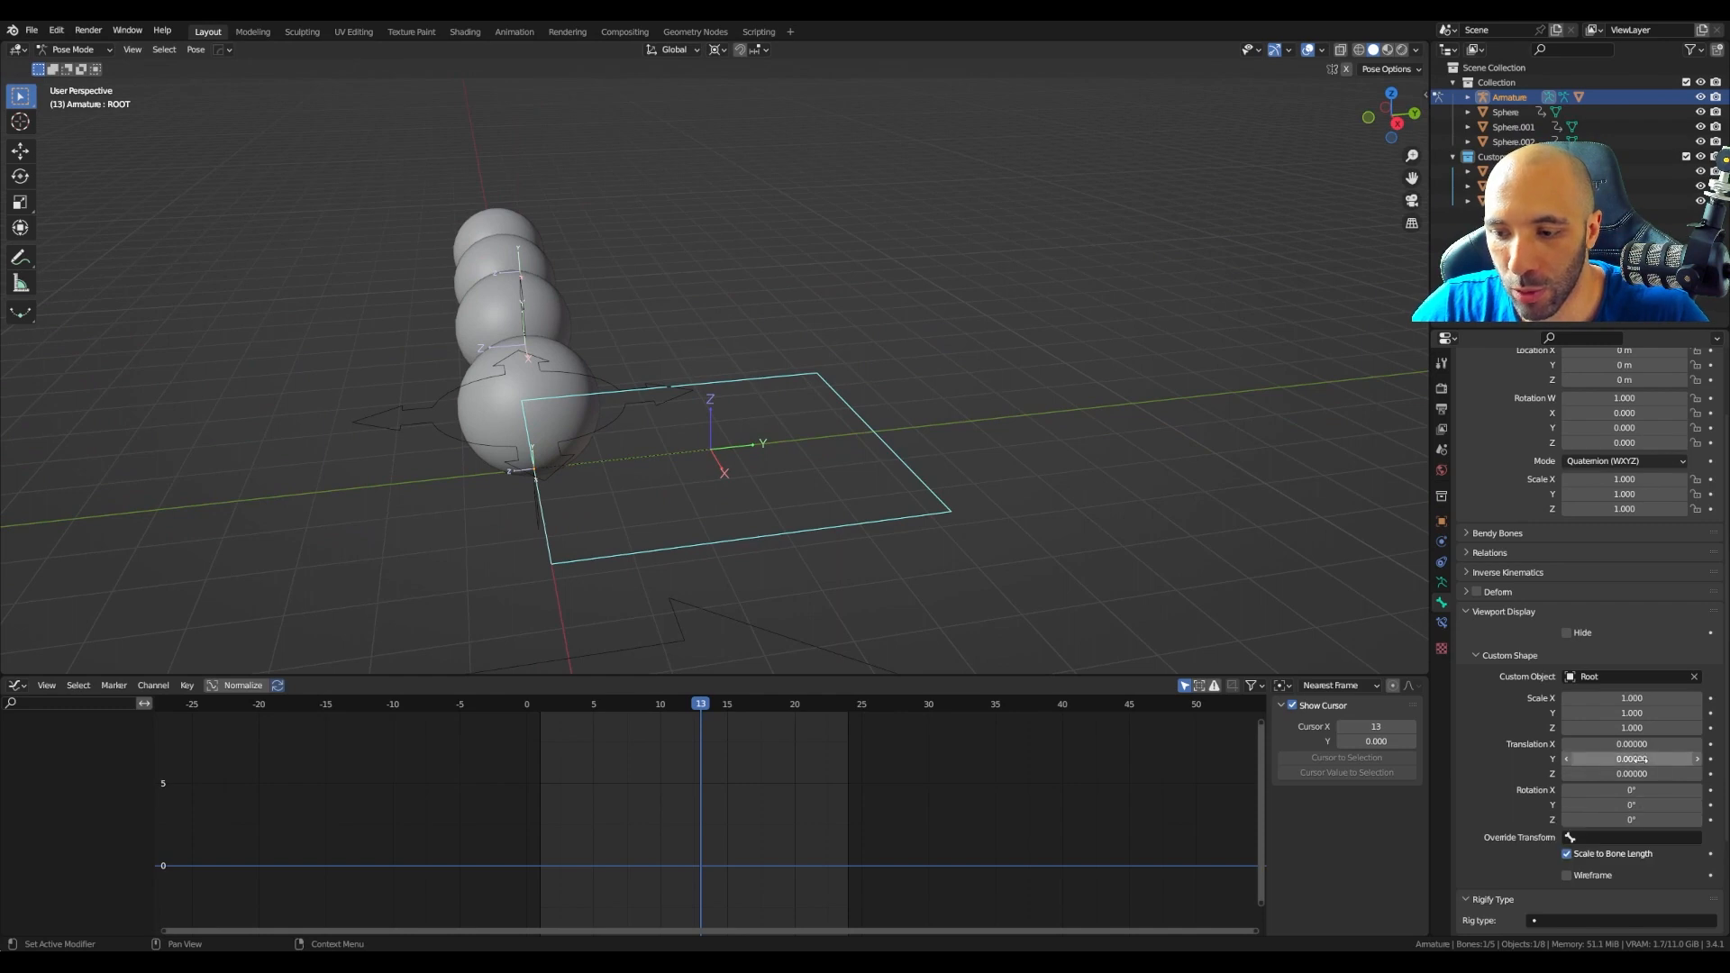
drag(1635, 759, 1446, 759)
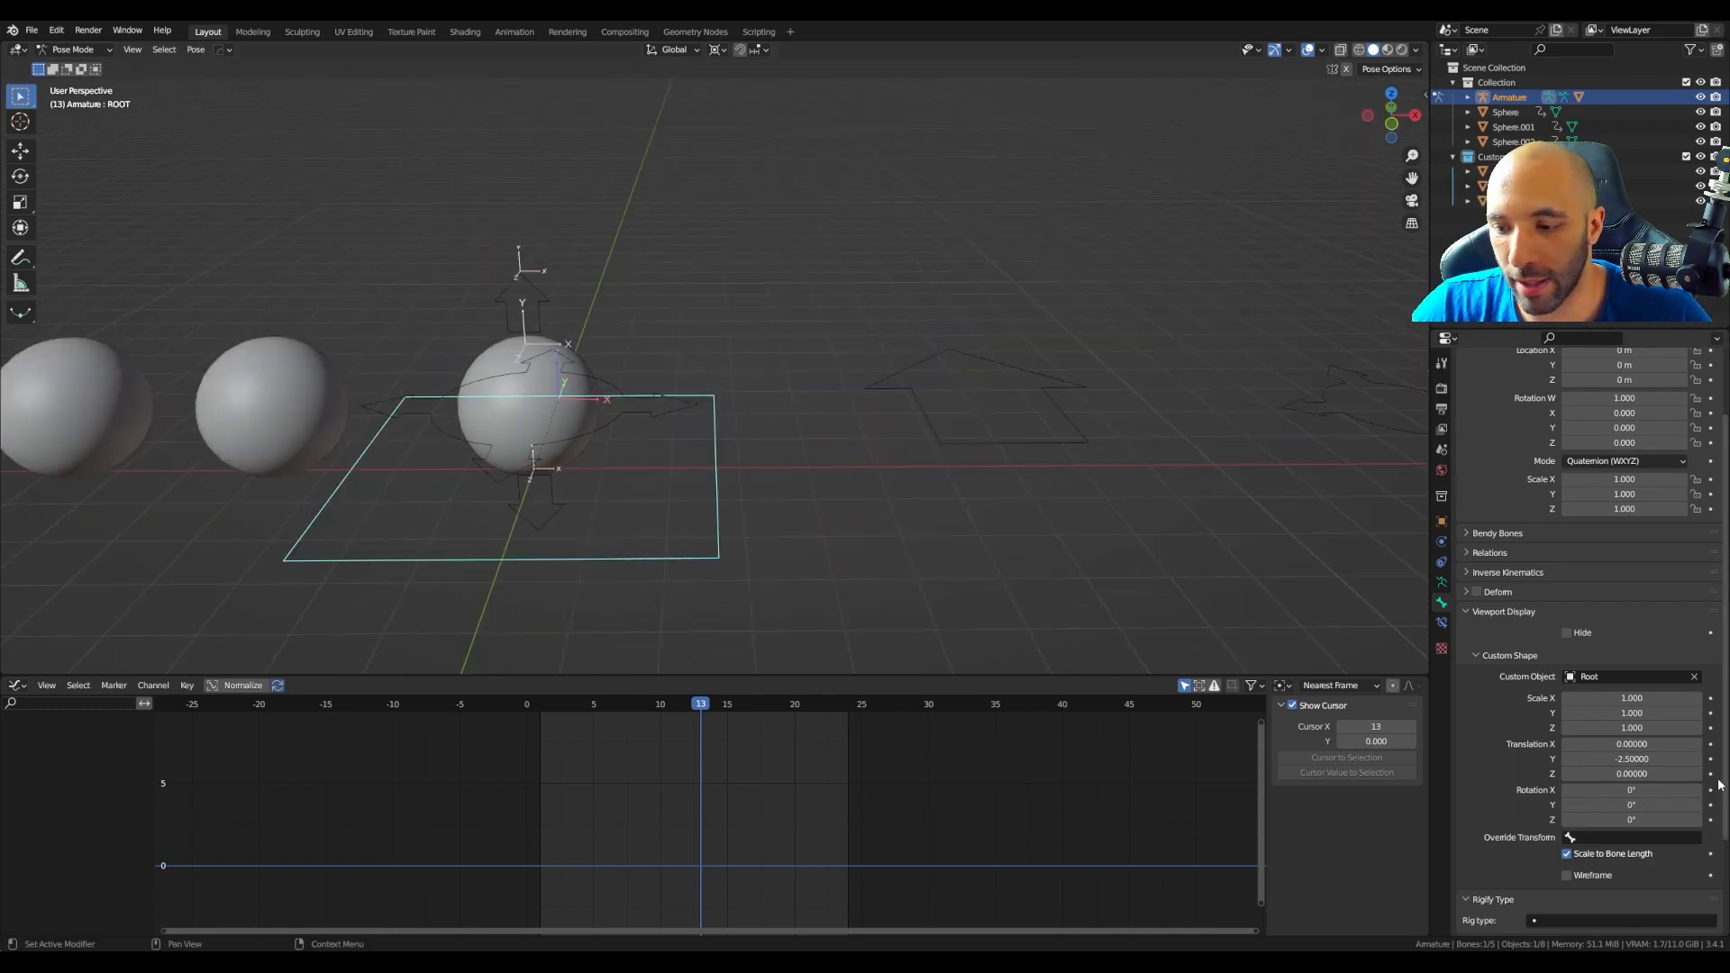
drag(1631, 697, 1589, 727)
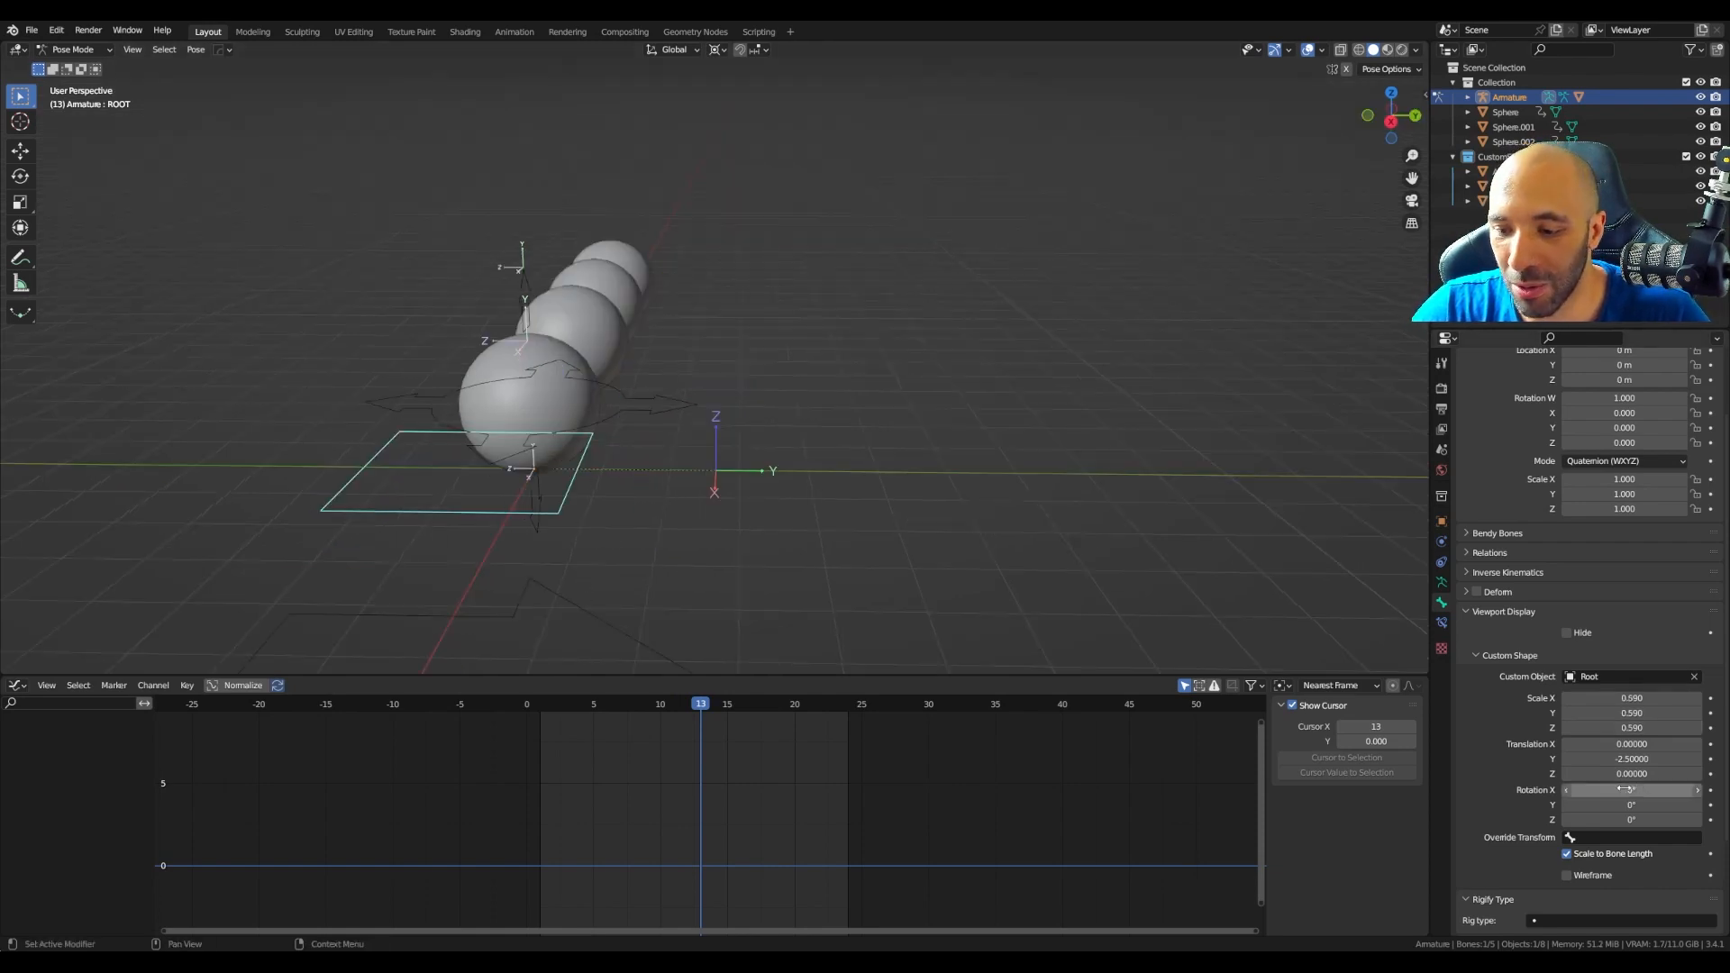
drag(1631, 758, 1697, 758)
middle_drag(541, 533, 692, 486)
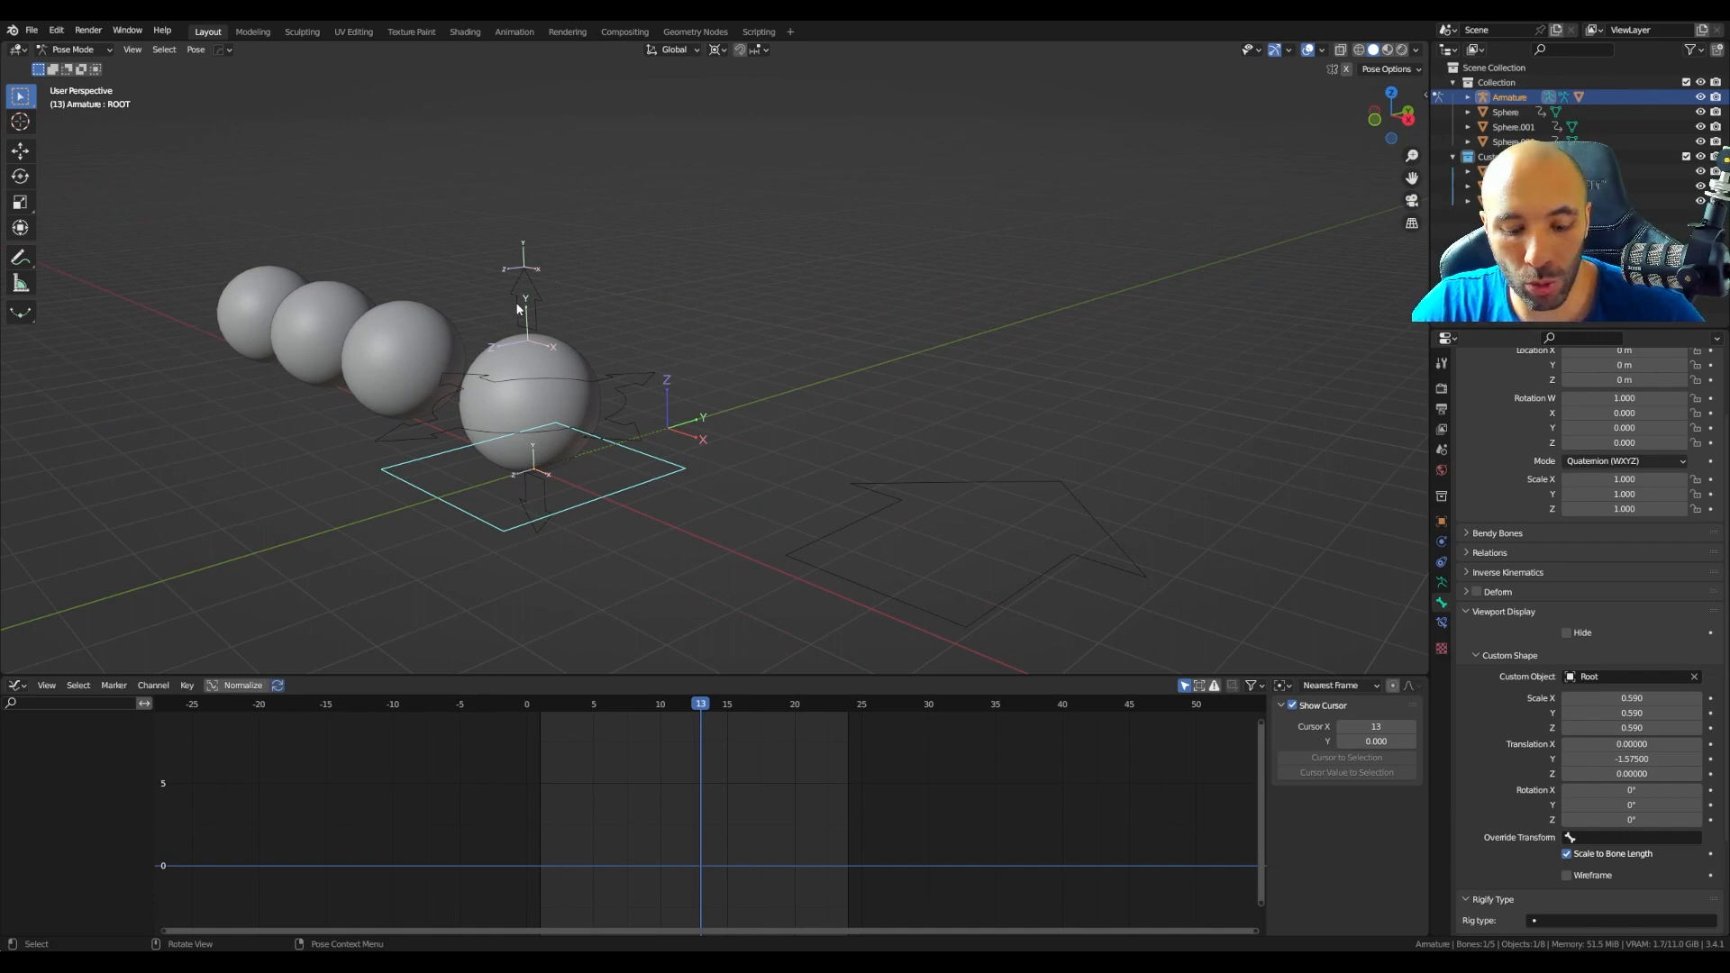
Step: Try moving the CTRL-Stretch-top and CTRL-Stretch-bot controls one after the other, cancelling each move
middle_drag(553, 290, 519, 304)
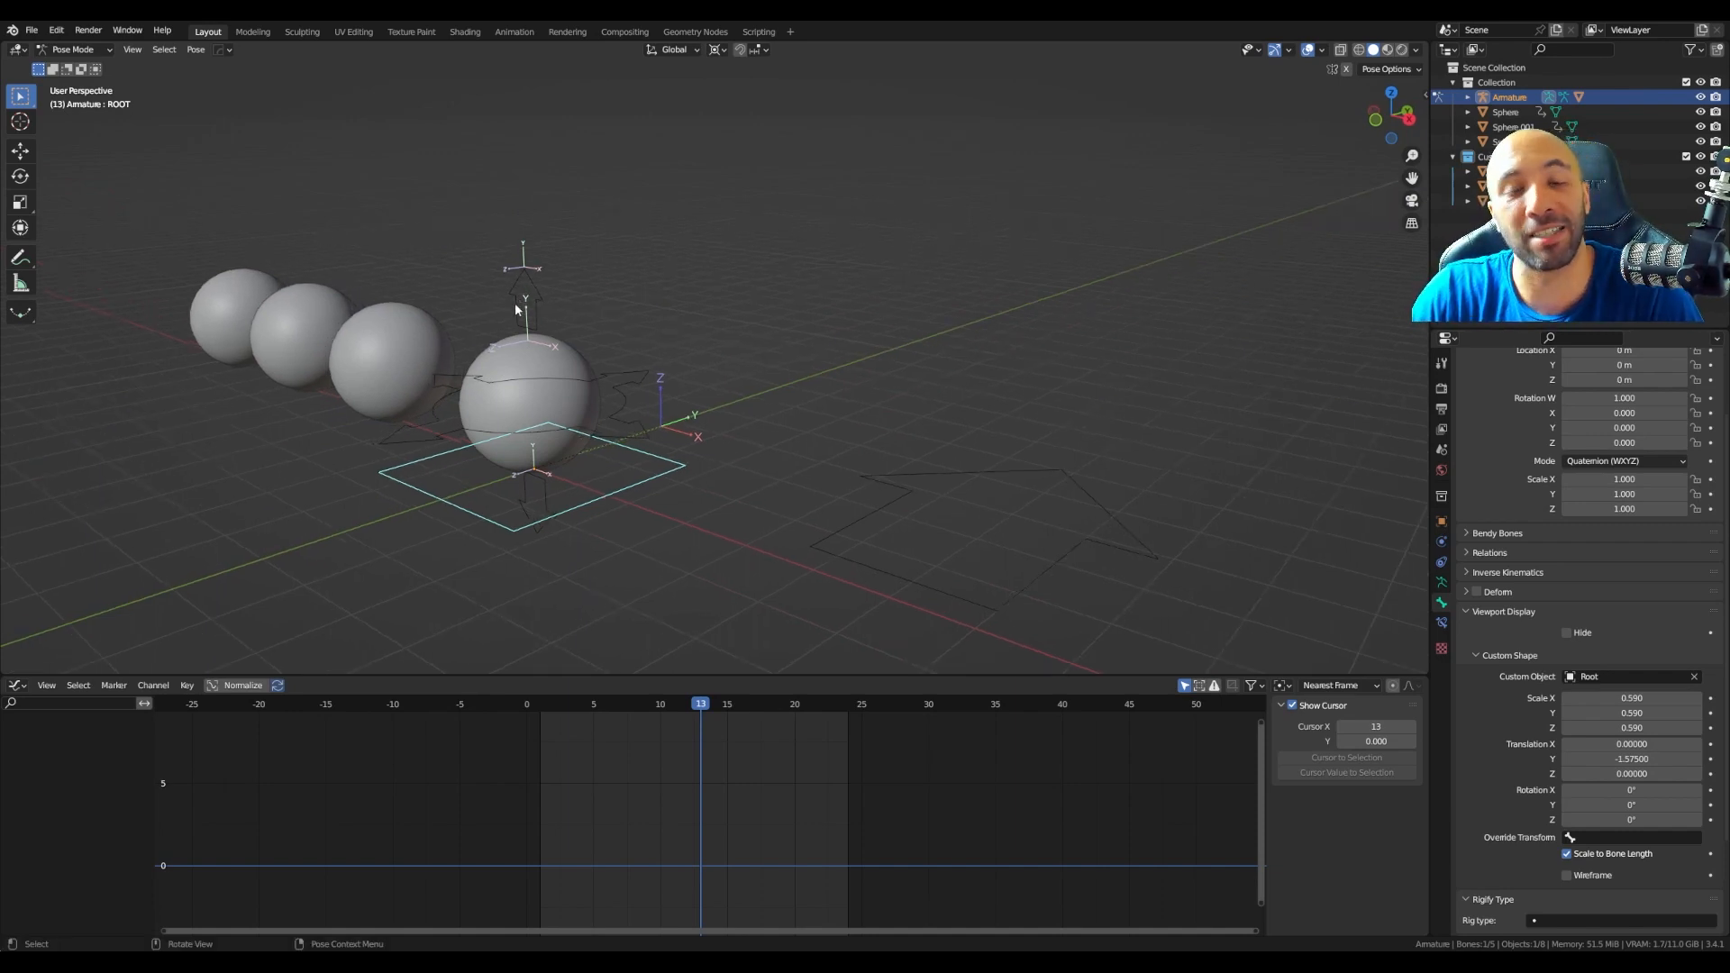
click(515, 303)
middle_drag(515, 302, 566, 326)
key(g)
right_click(561, 406)
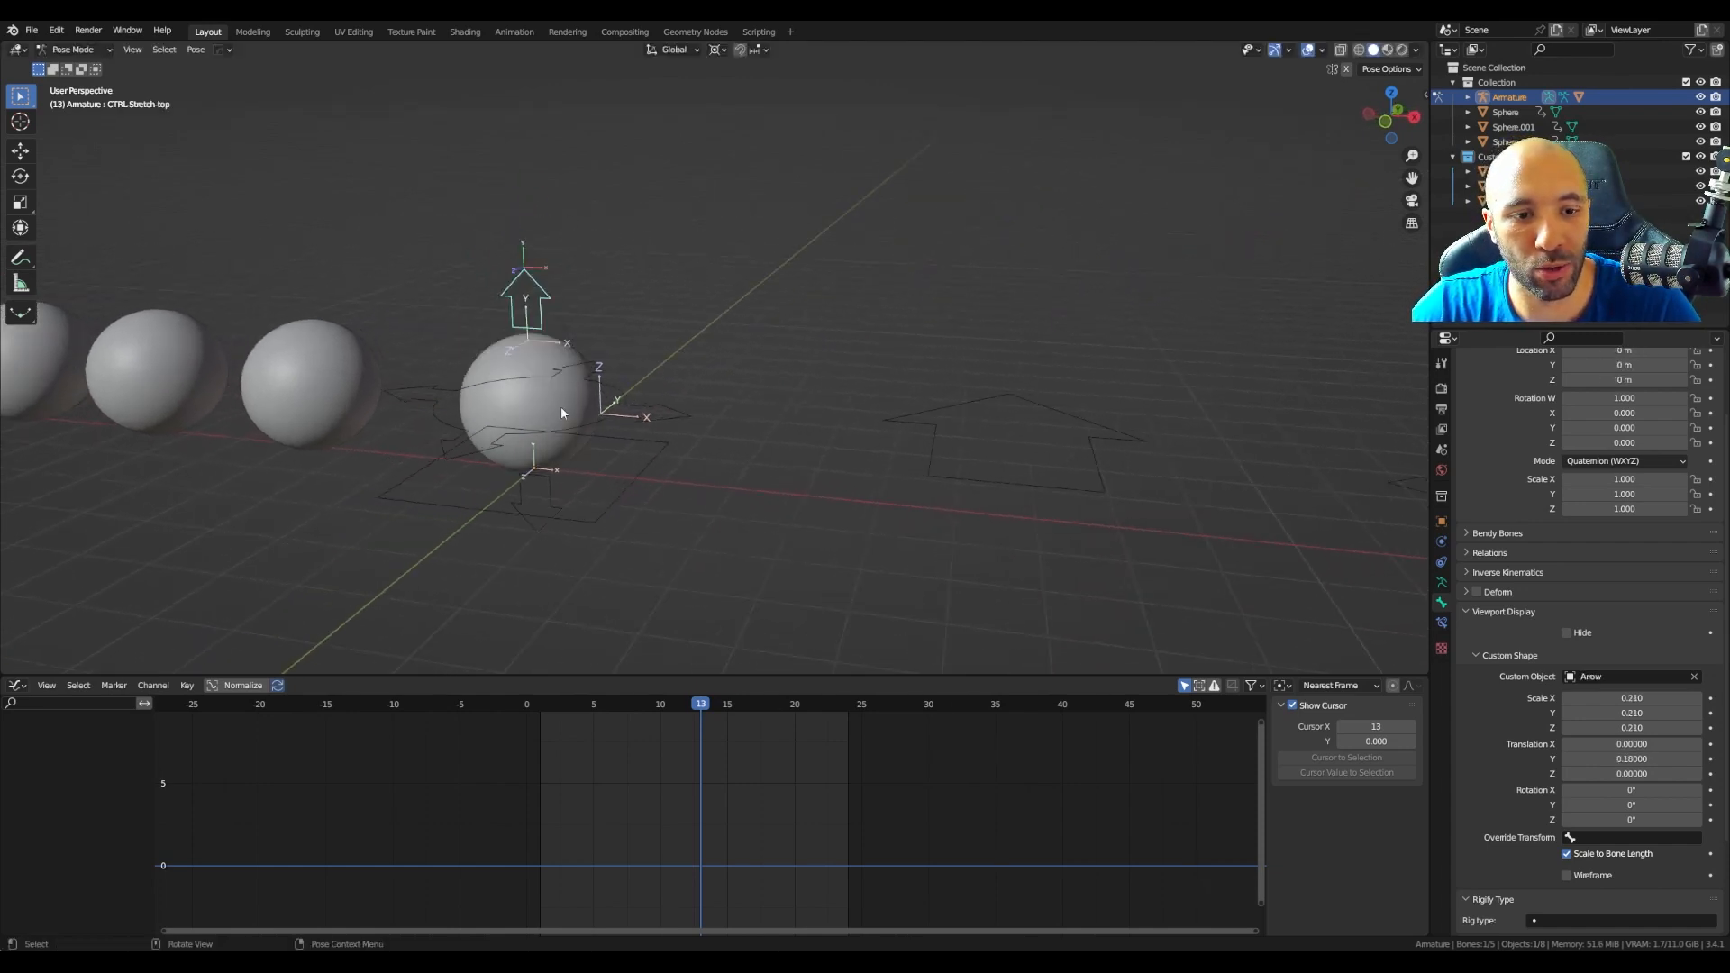
click(531, 535)
middle_drag(531, 535, 643, 463)
key(g)
right_click(596, 528)
Step: Try moving the CTRL-Main control together with the ball and cancel the move
click(643, 467)
middle_drag(685, 532, 737, 553)
key(g)
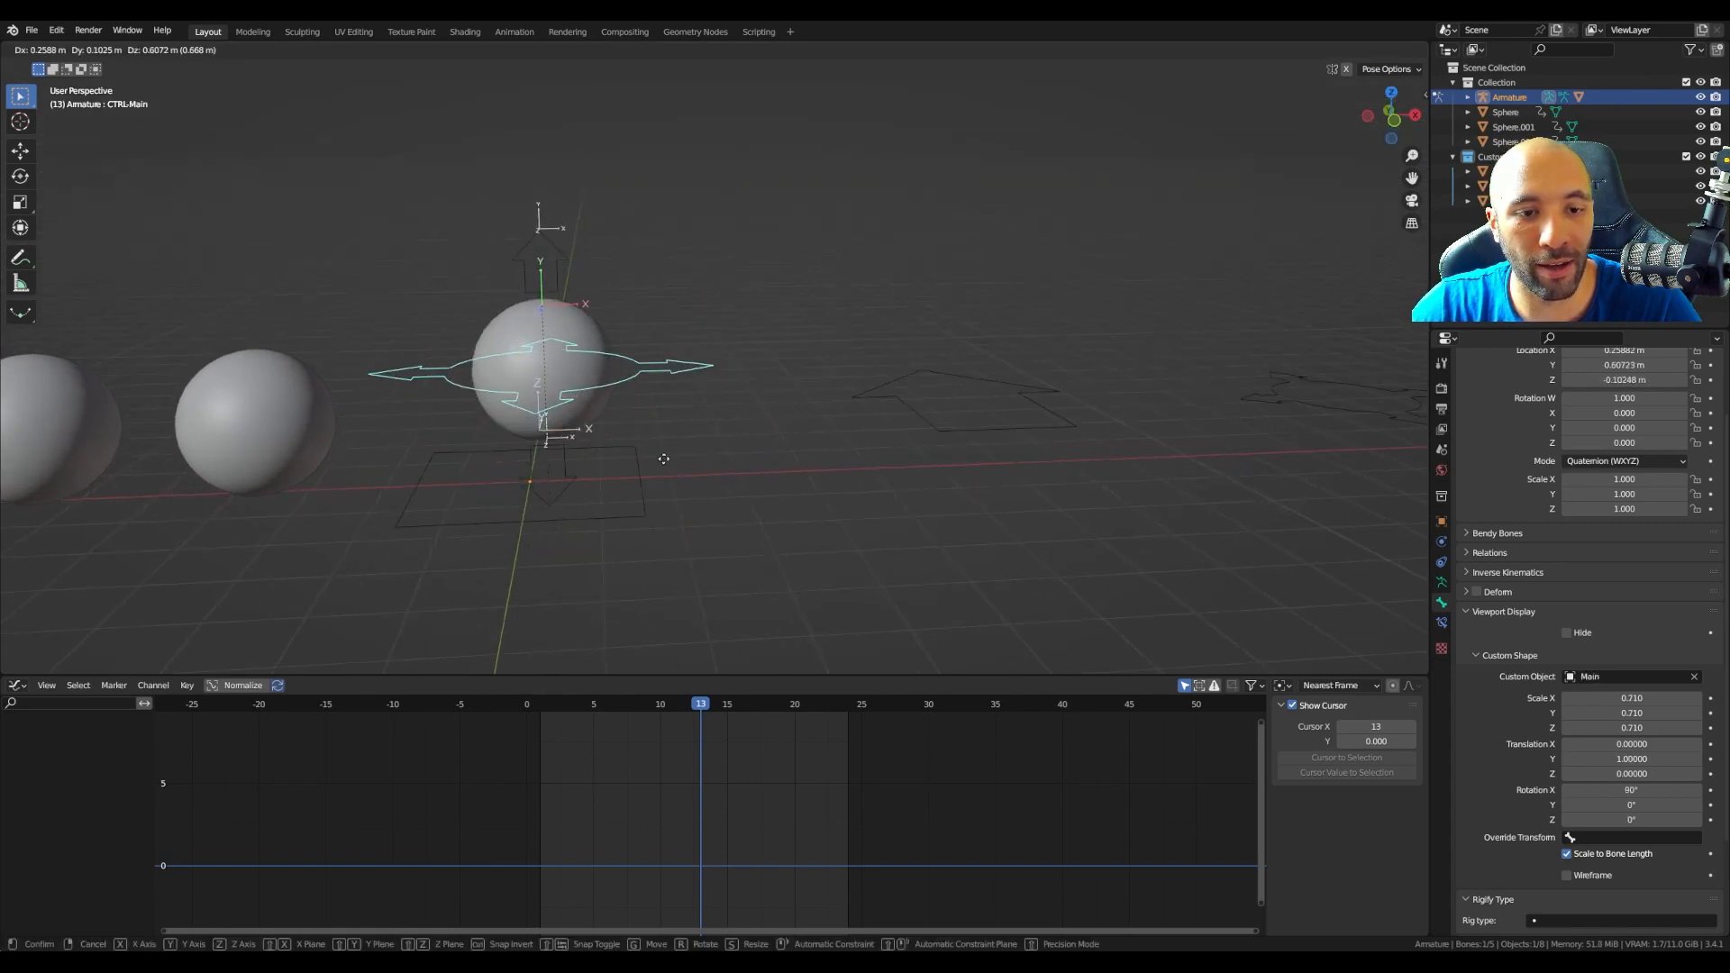
right_click(673, 459)
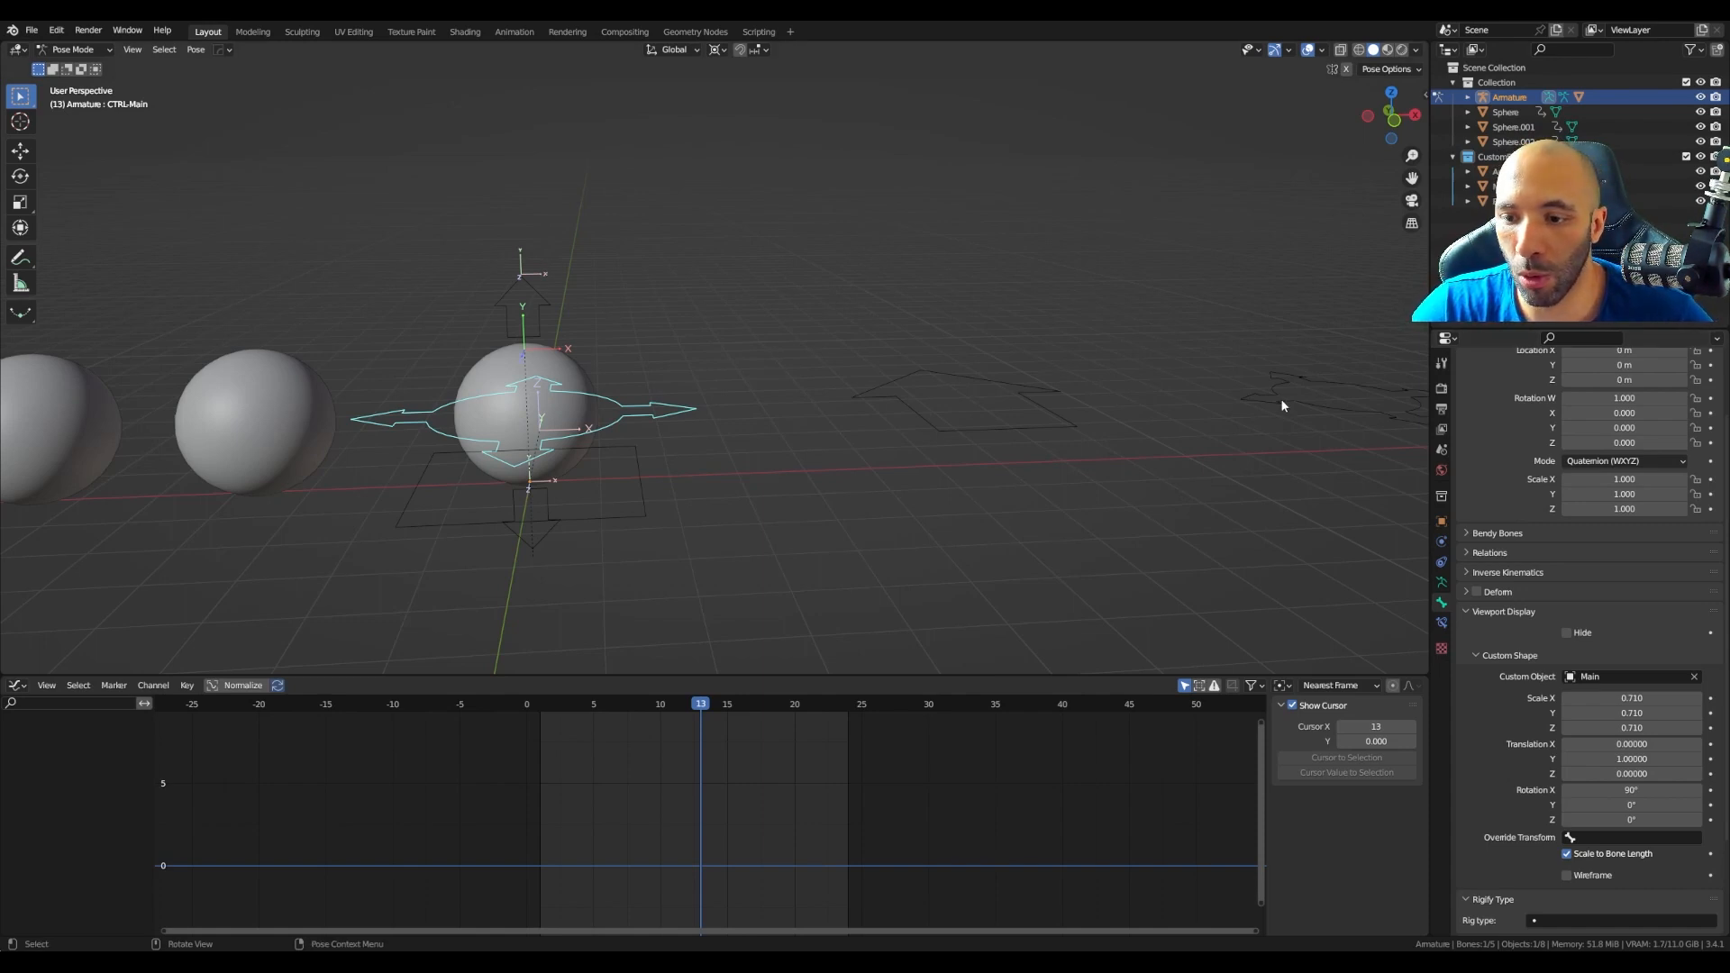
Step: Turn off the armature's bone axes display and exclude the CustomShapes collection from the view layer
click(1441, 581)
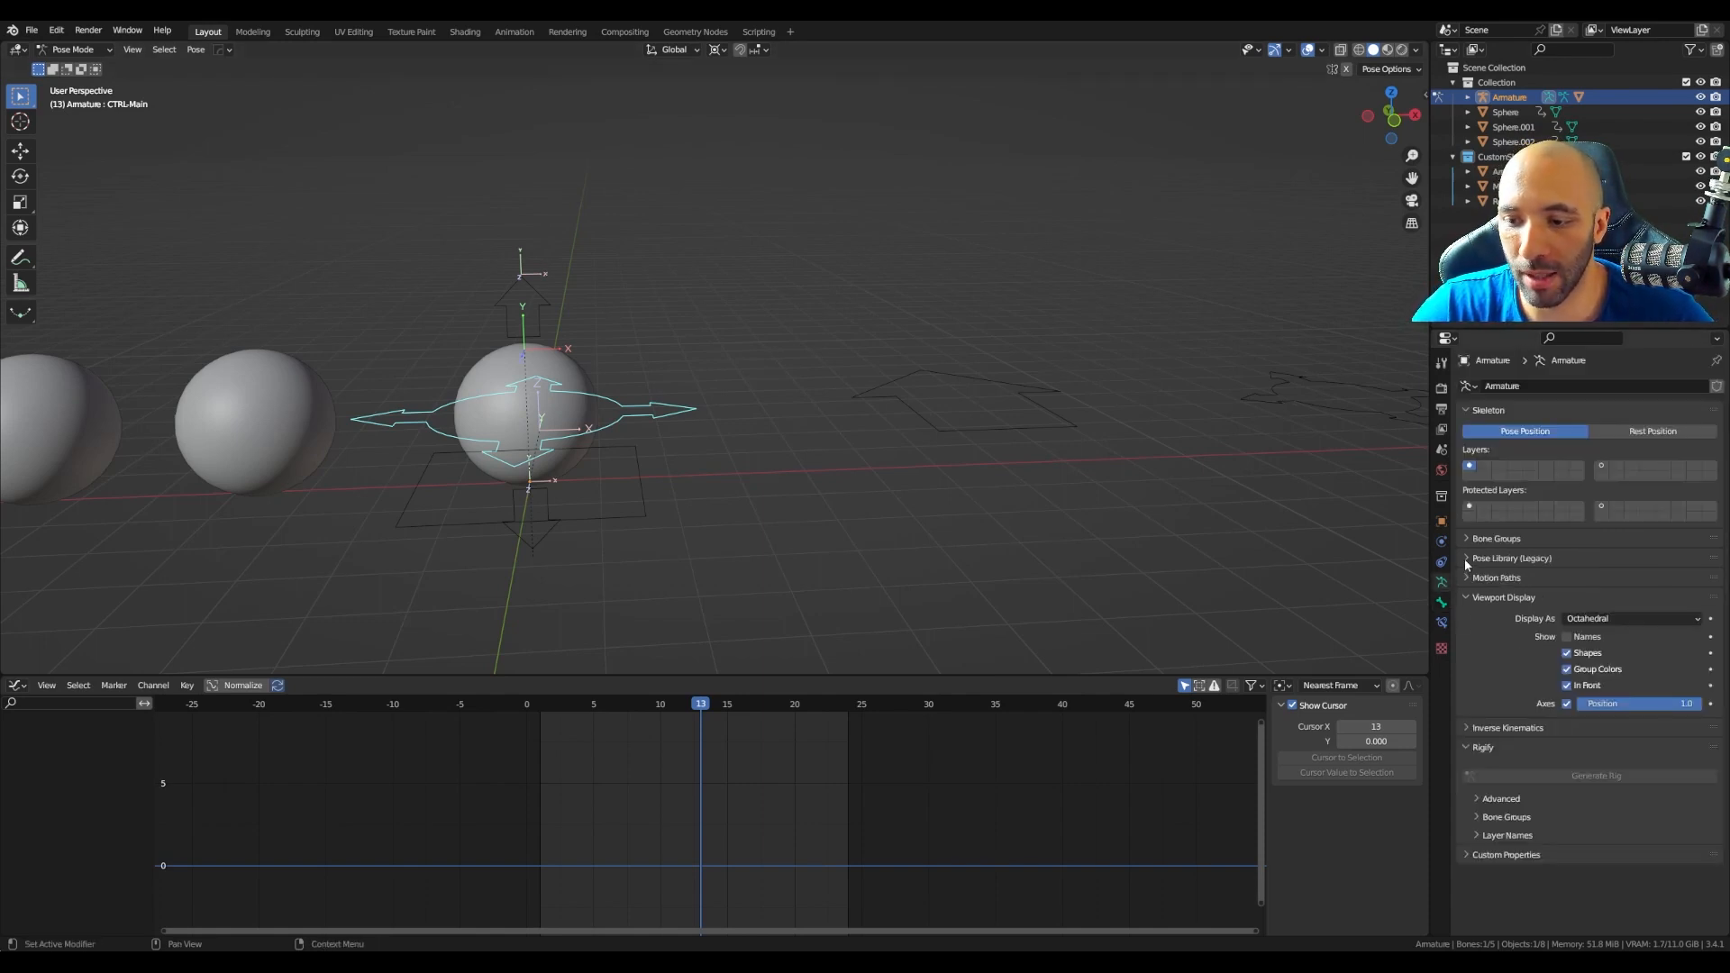
click(1567, 704)
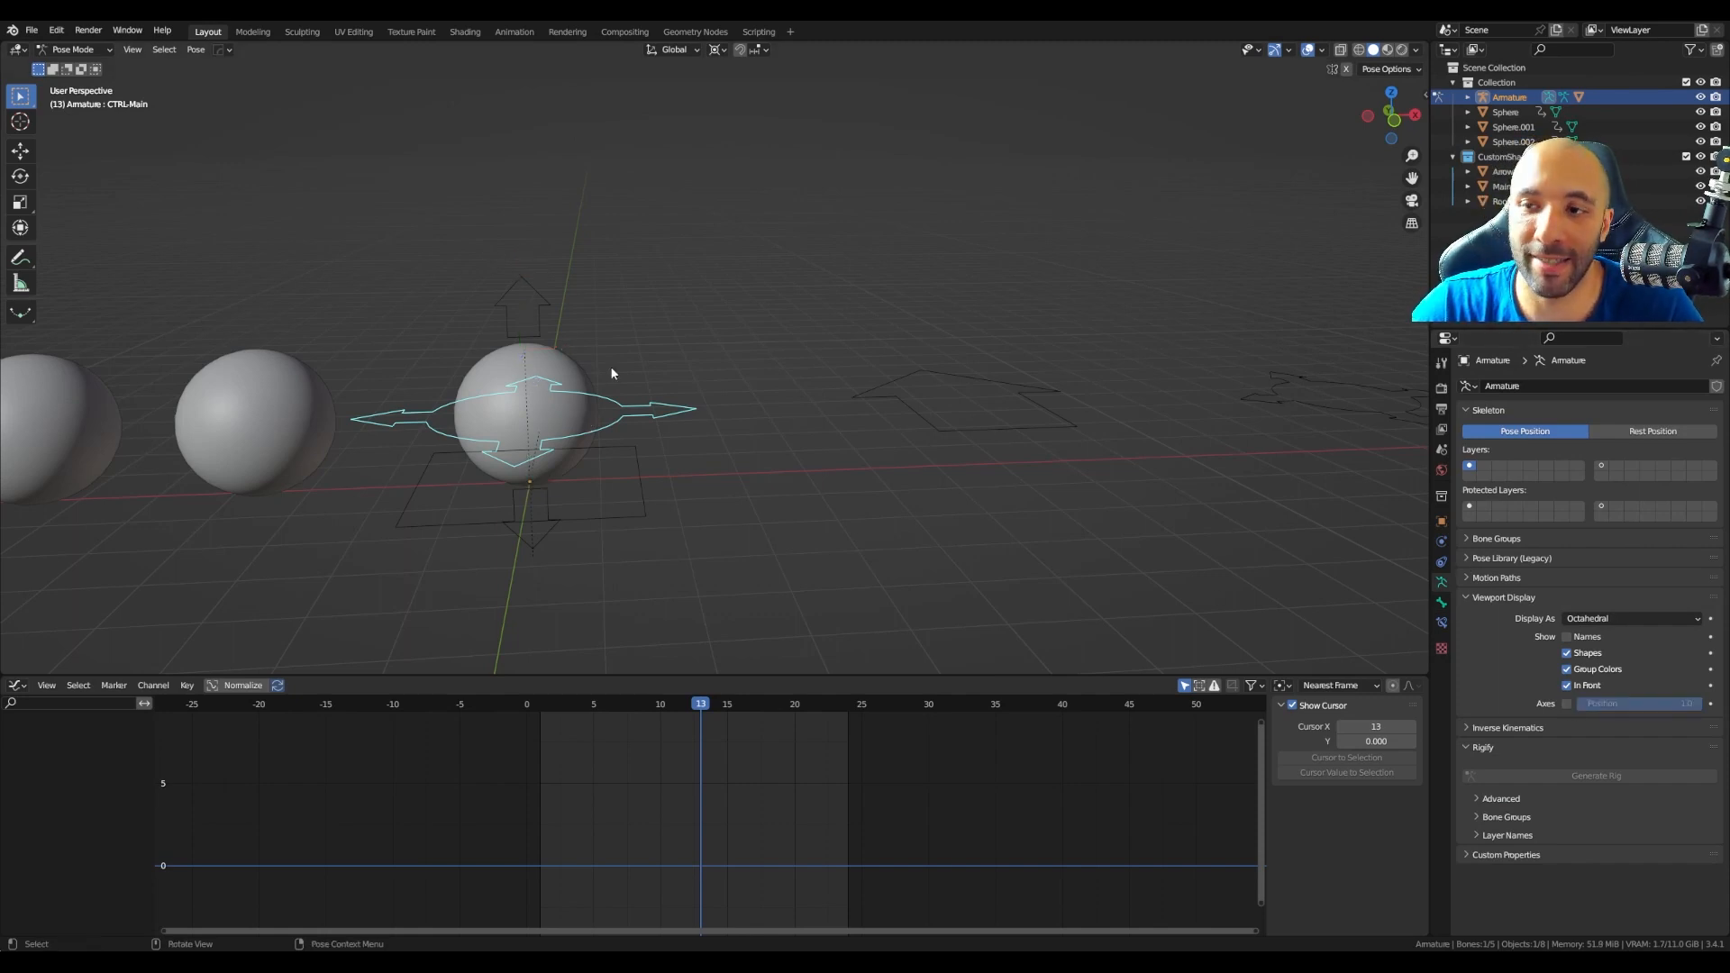
click(1685, 157)
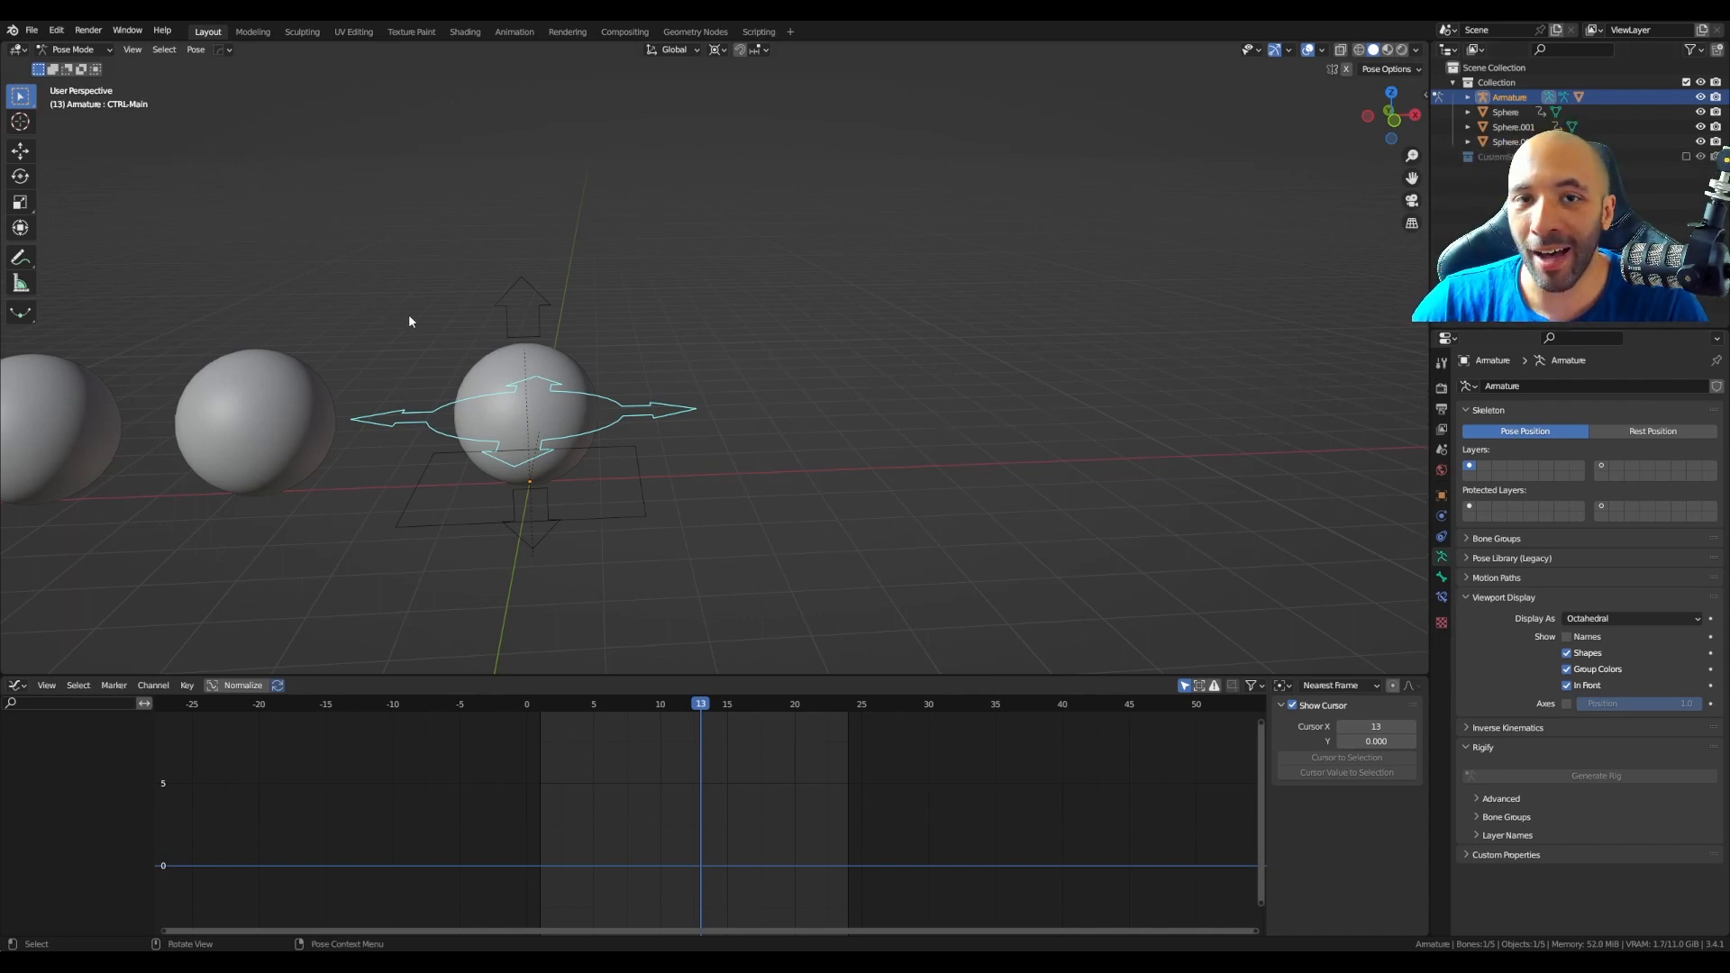
Step: With the CTRL-Stretch-top bone selected, add a bone group to the armature and name it Stretch&Squash
click(502, 310)
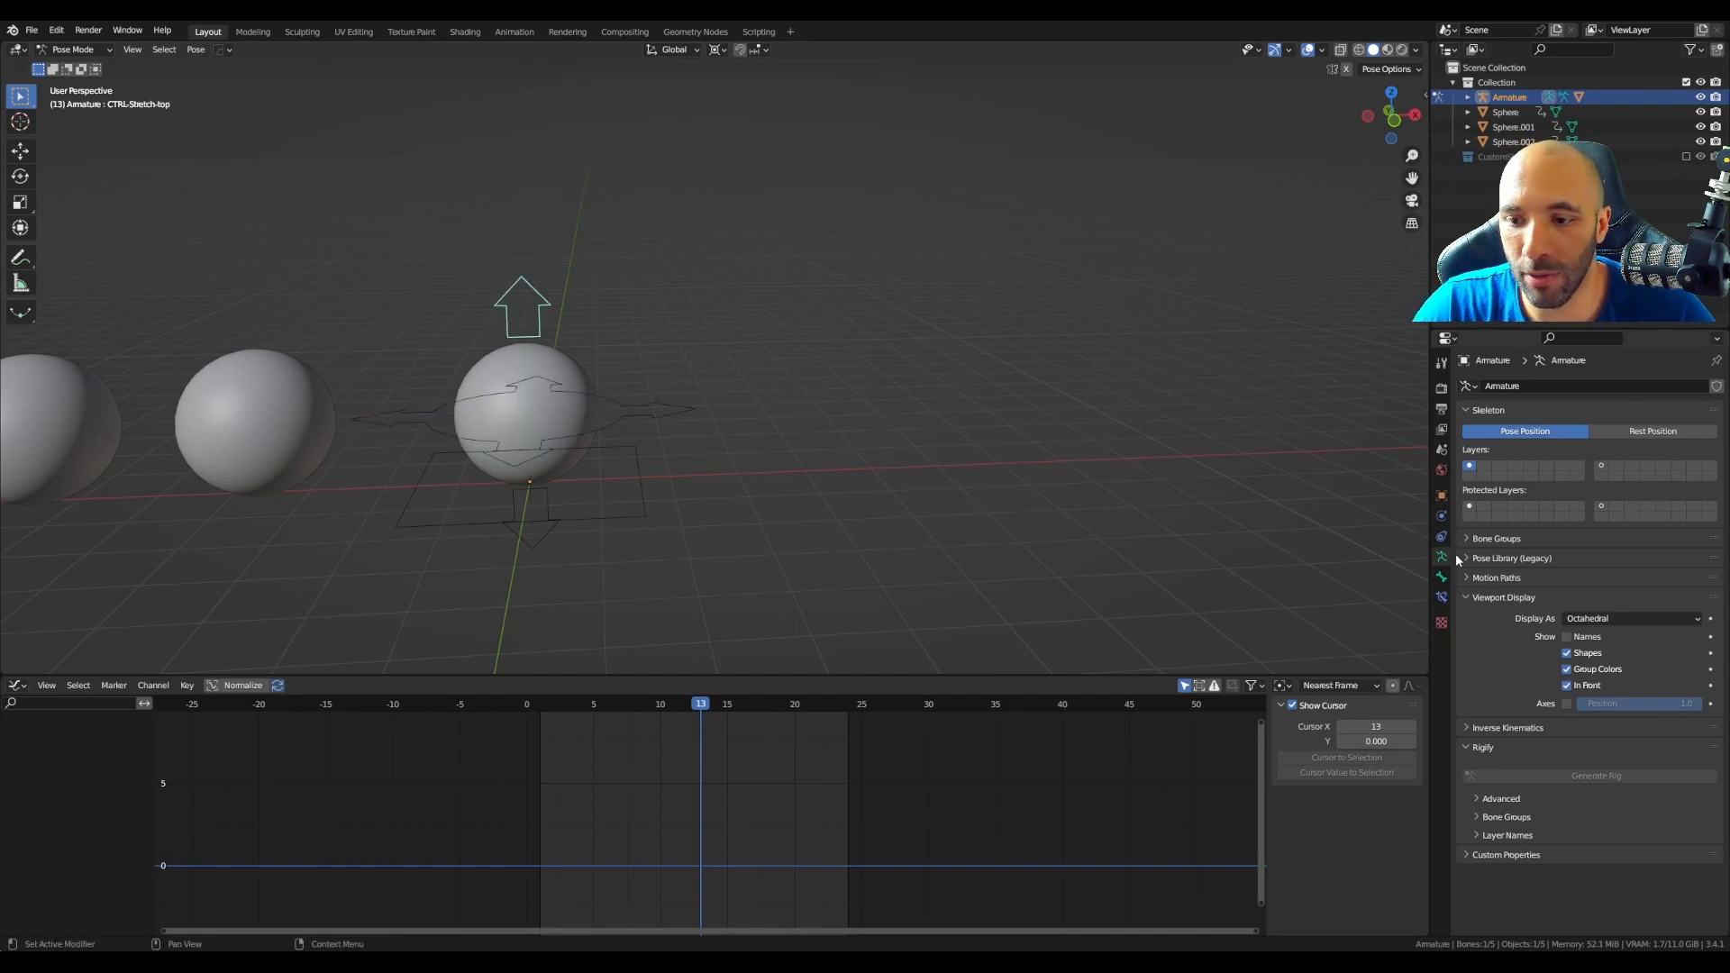
click(1499, 539)
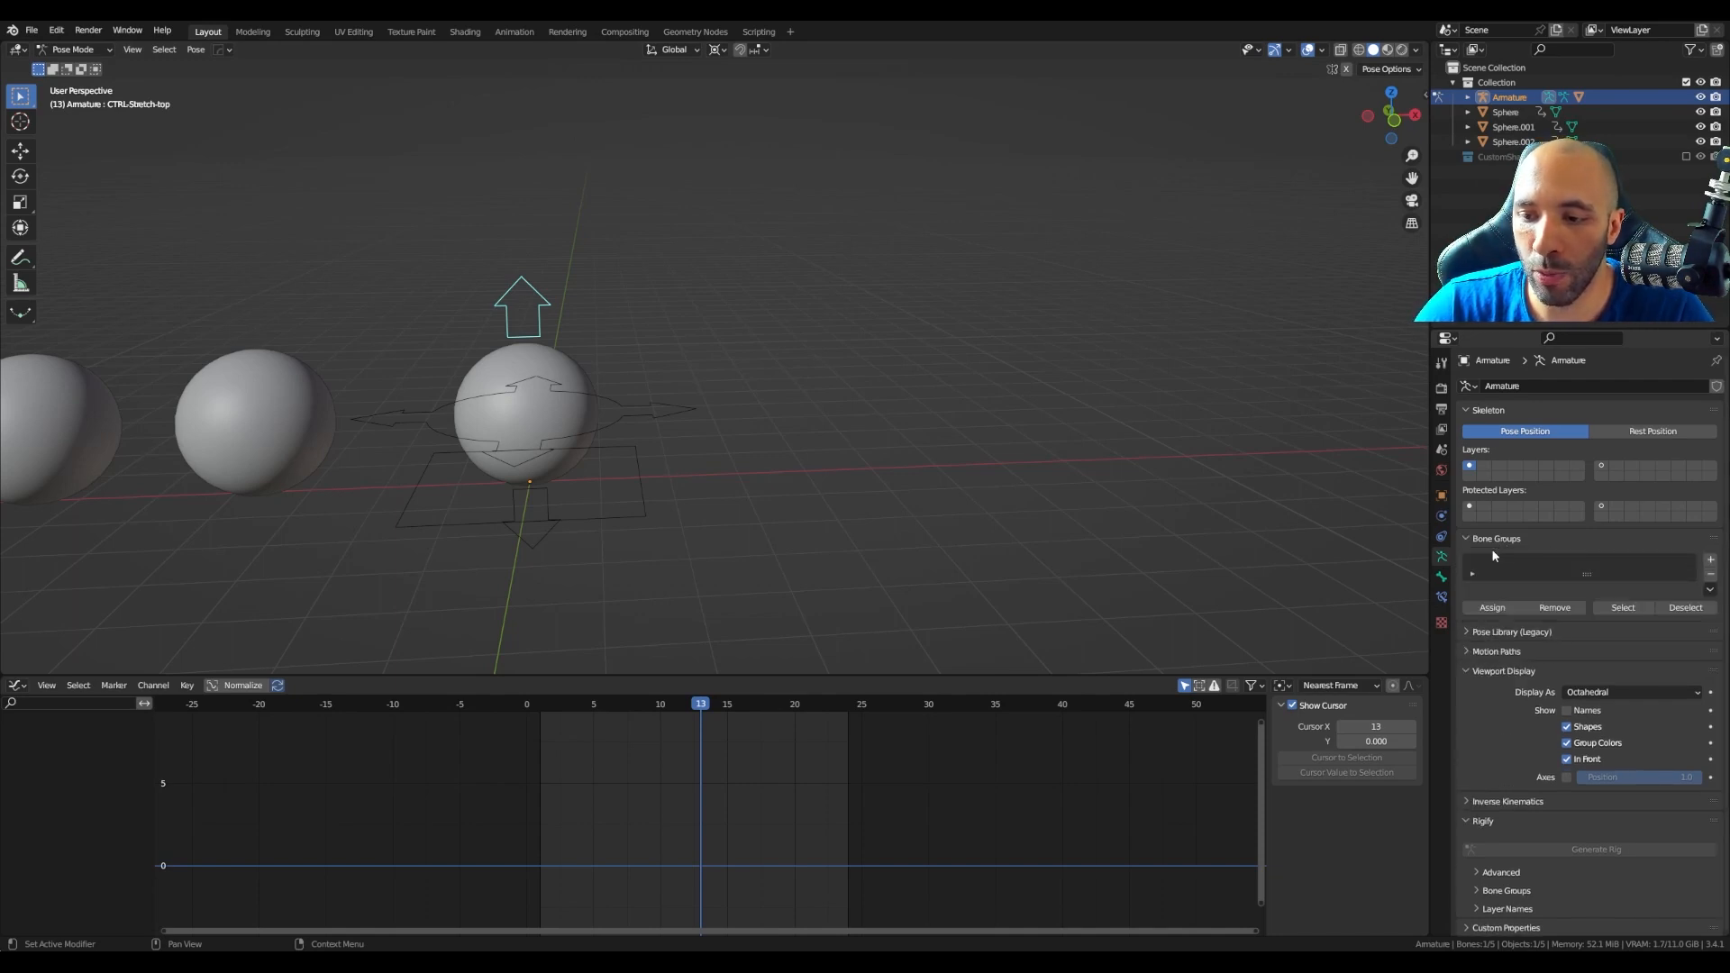
click(1708, 560)
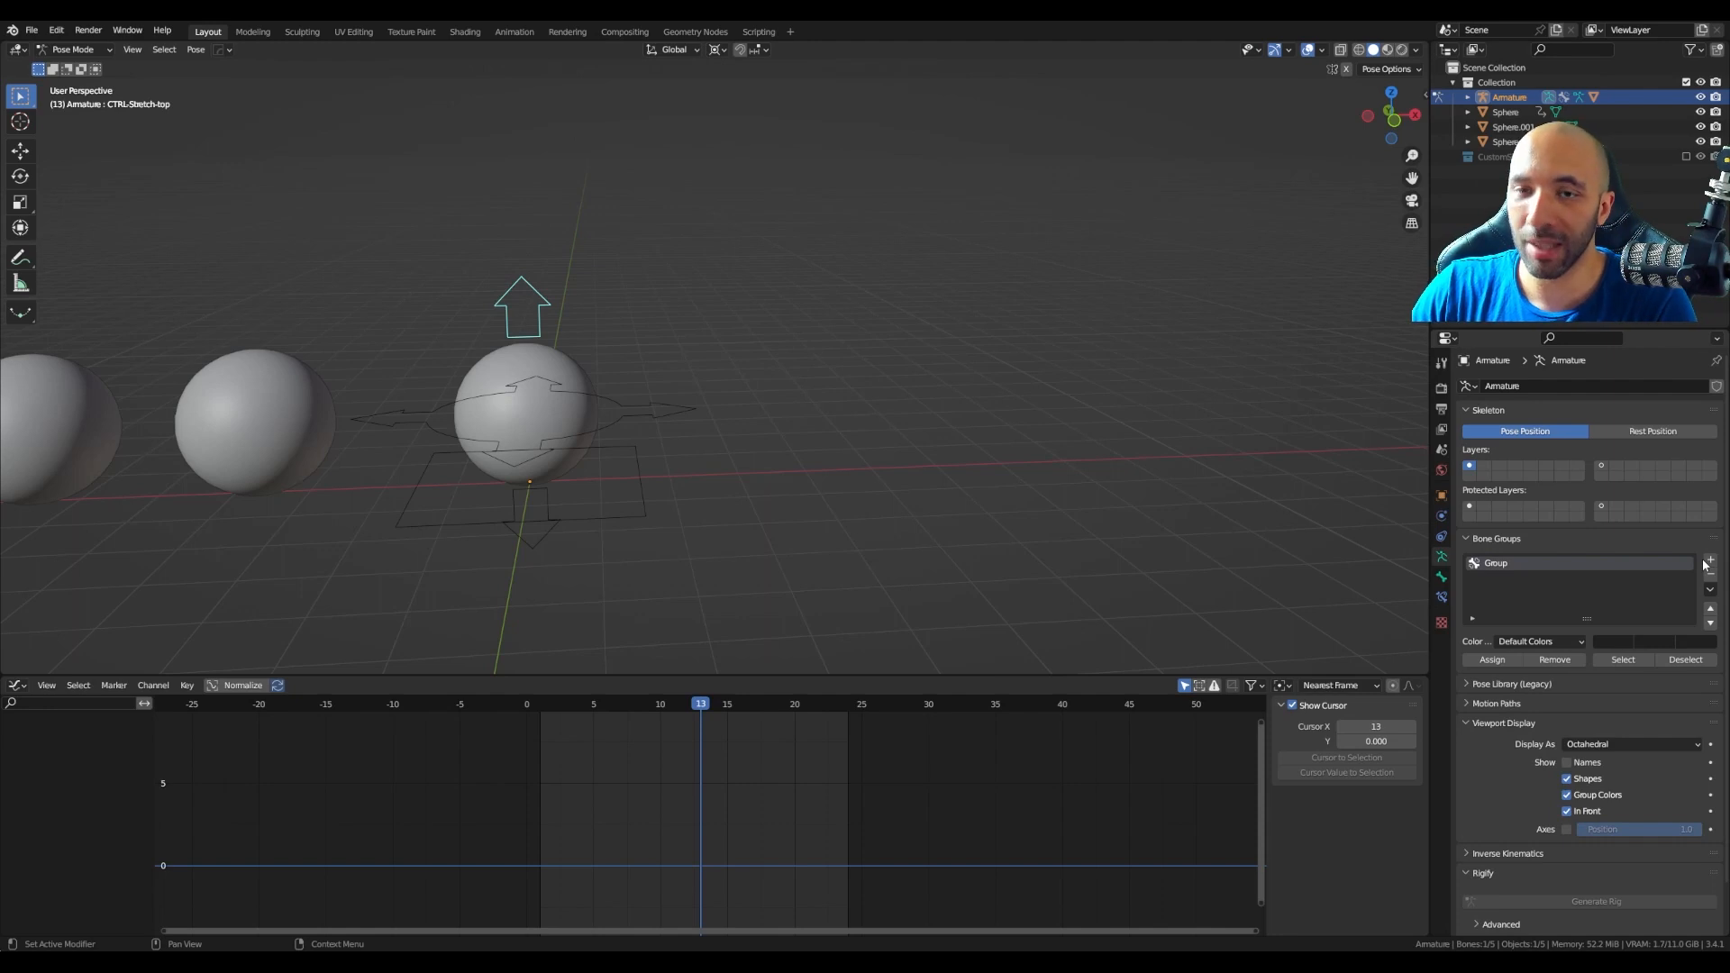
double_click(1503, 564)
text(Stretch&Squash)
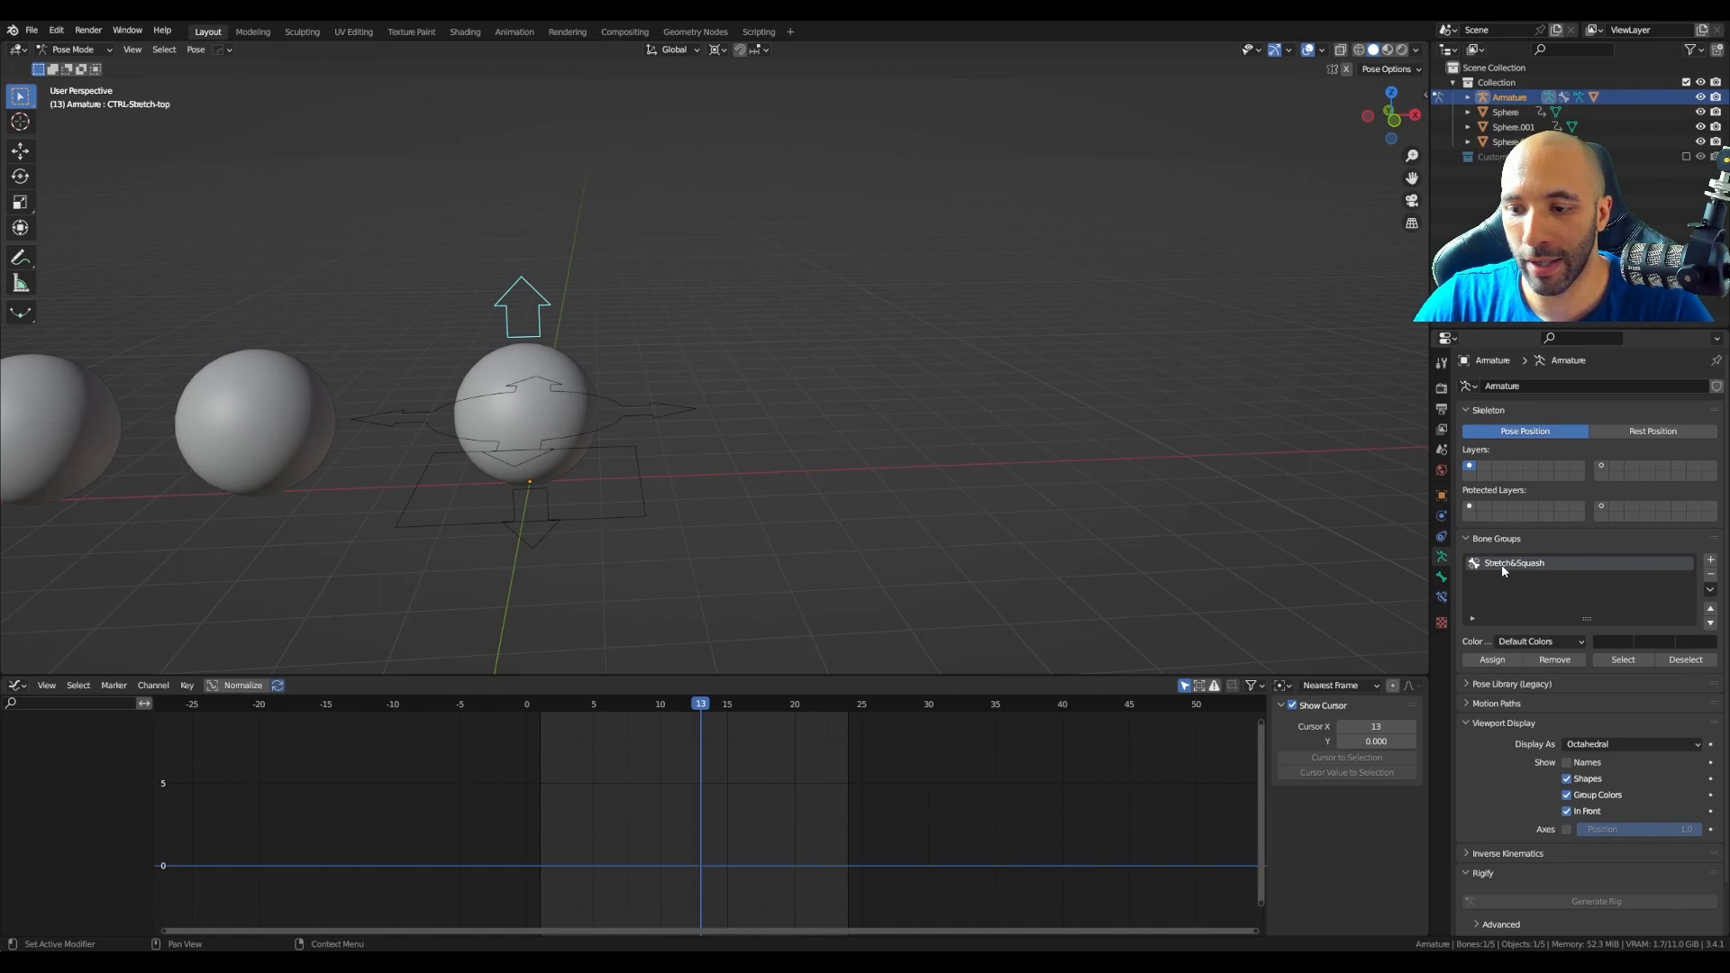
key(Return)
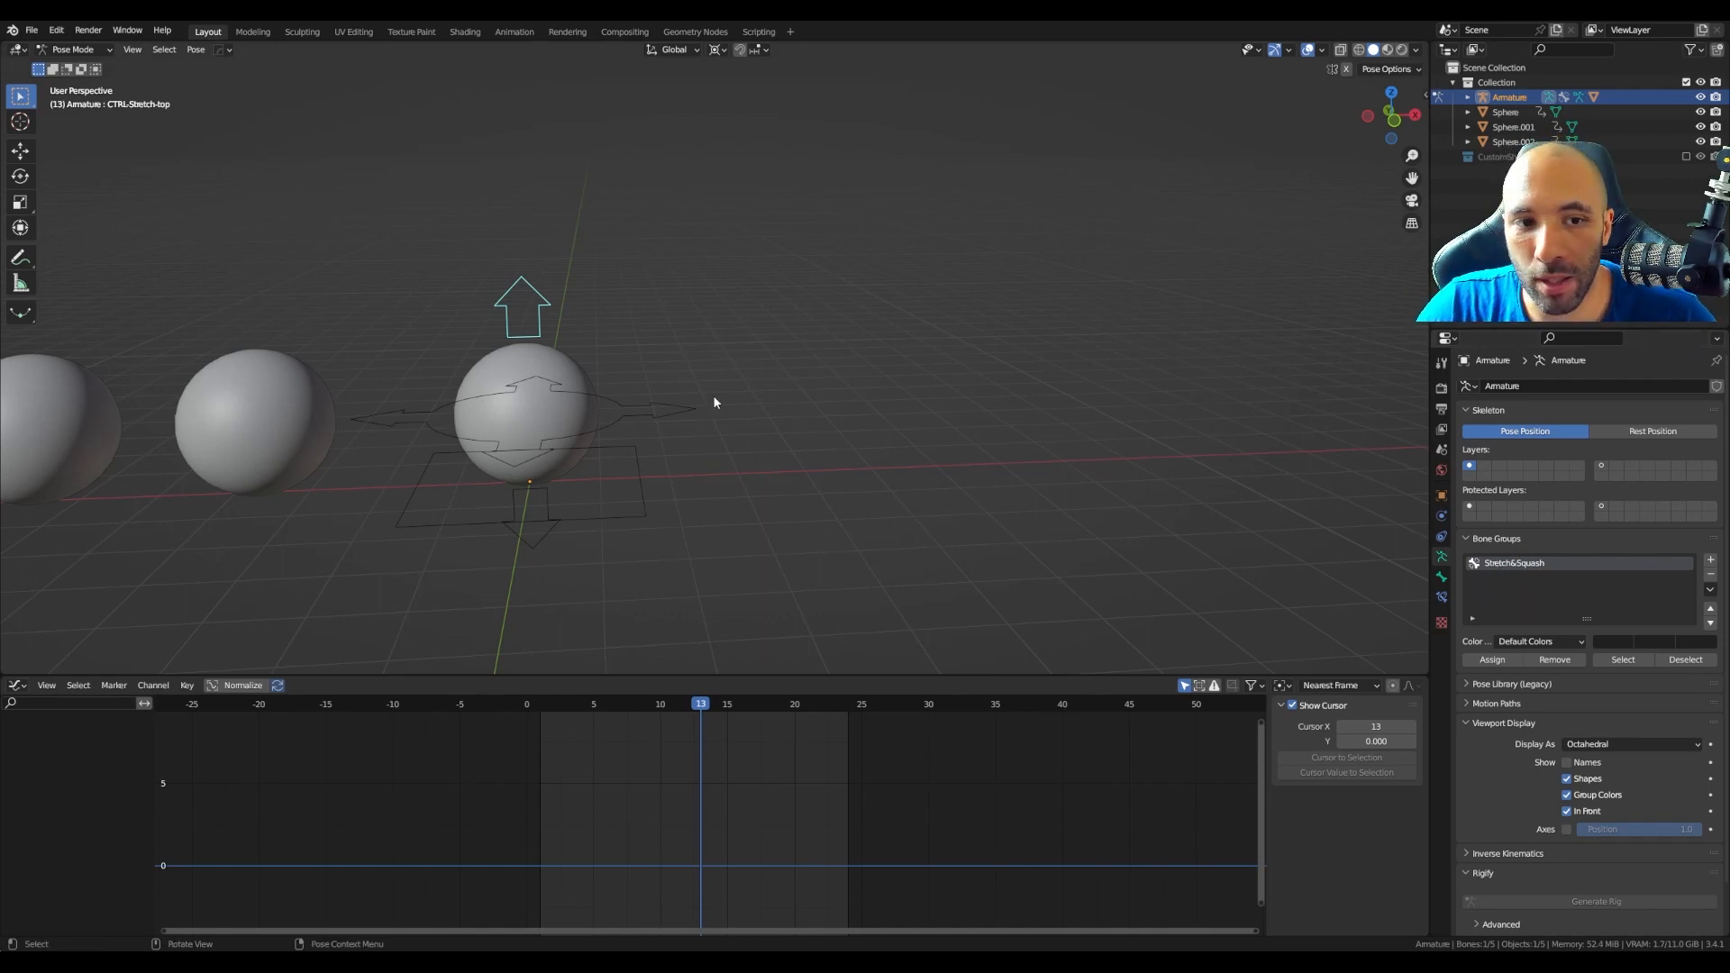
Step: Assign both stretch control bones to the Stretch&Squash group and give it the green 03 - Theme Color Set
shift+click(533, 544)
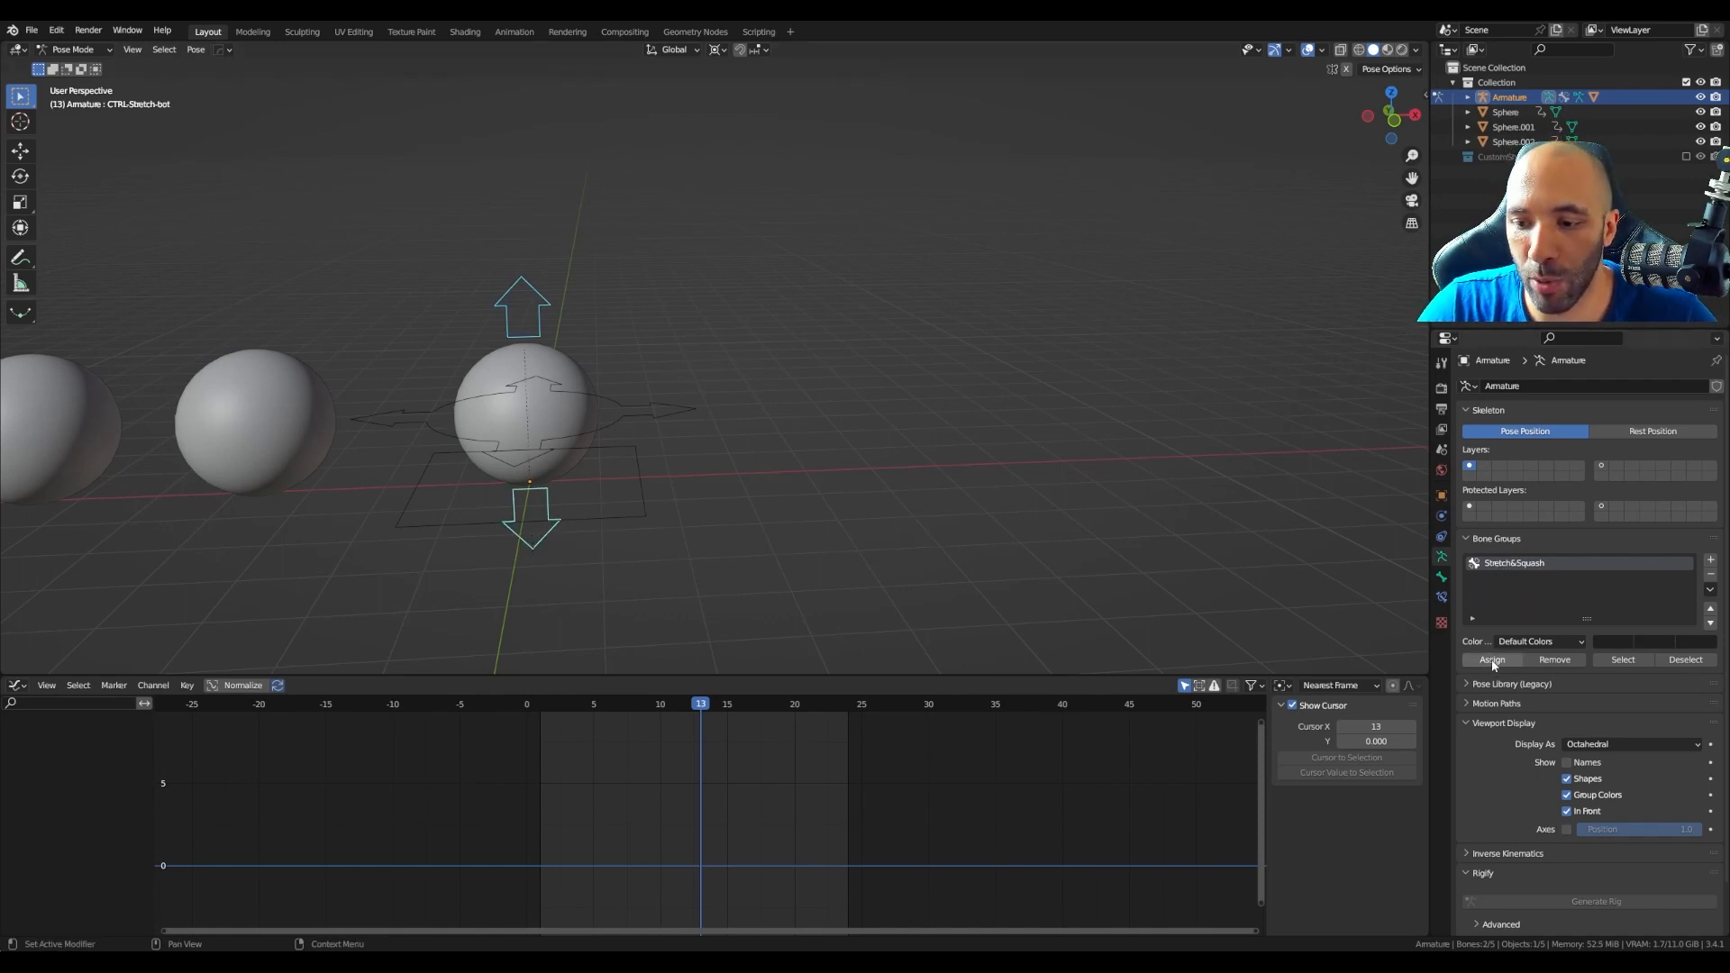
click(1548, 643)
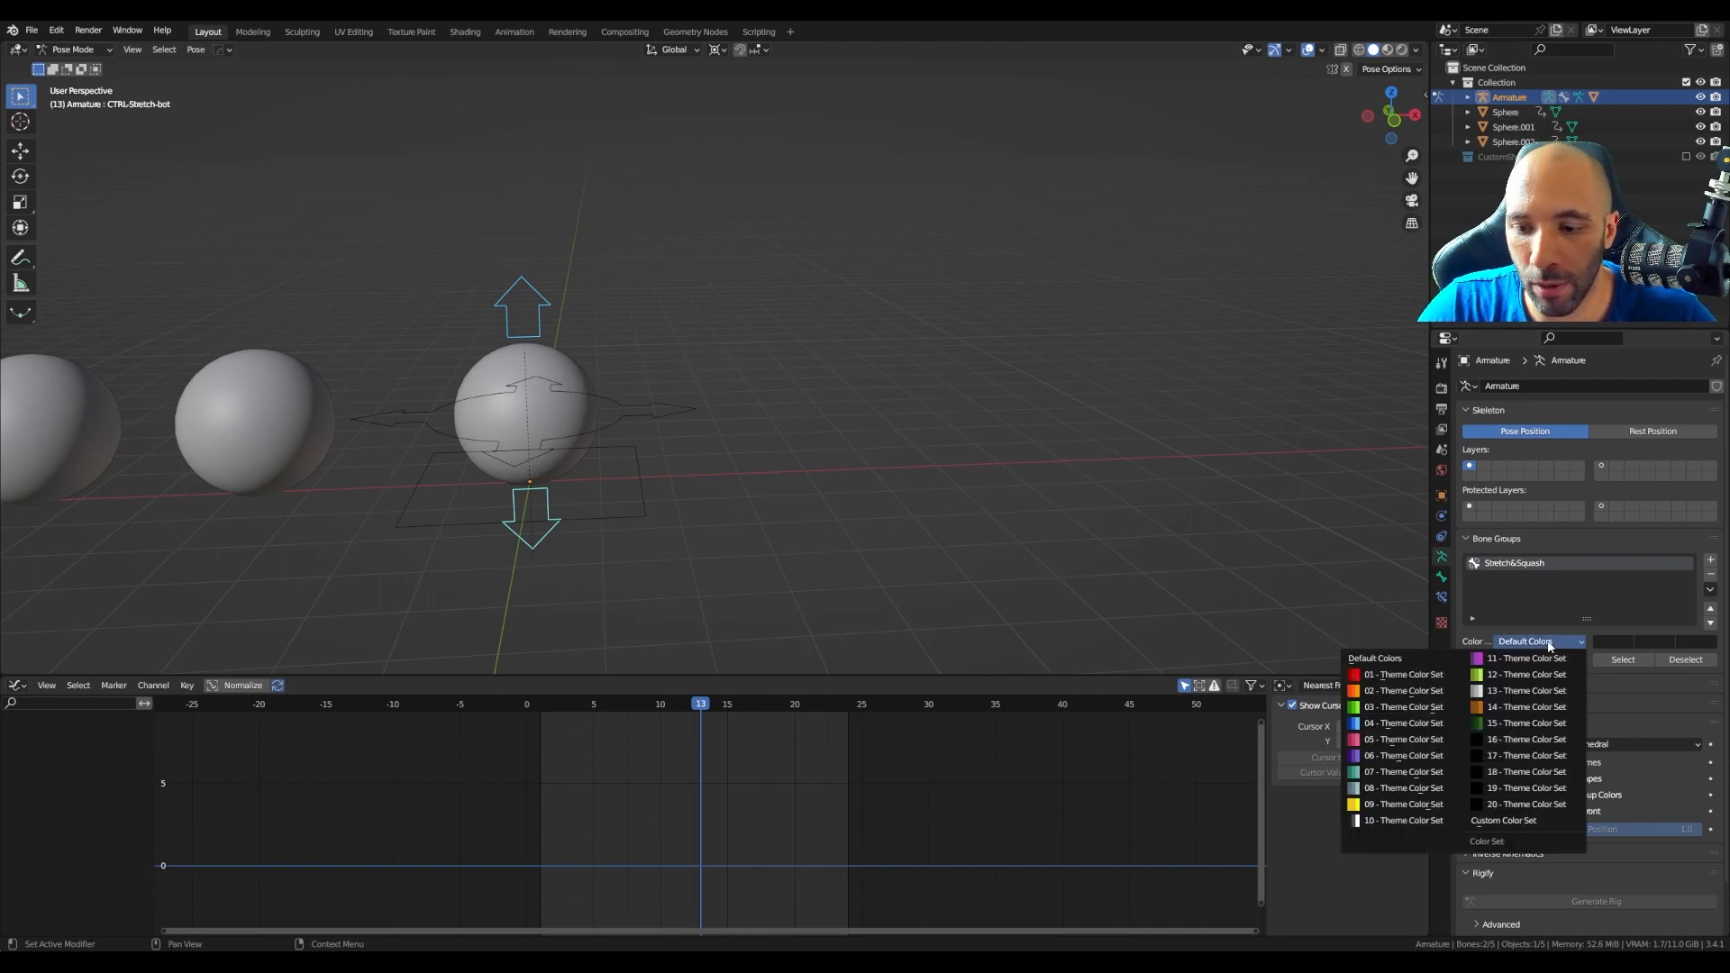
click(1427, 708)
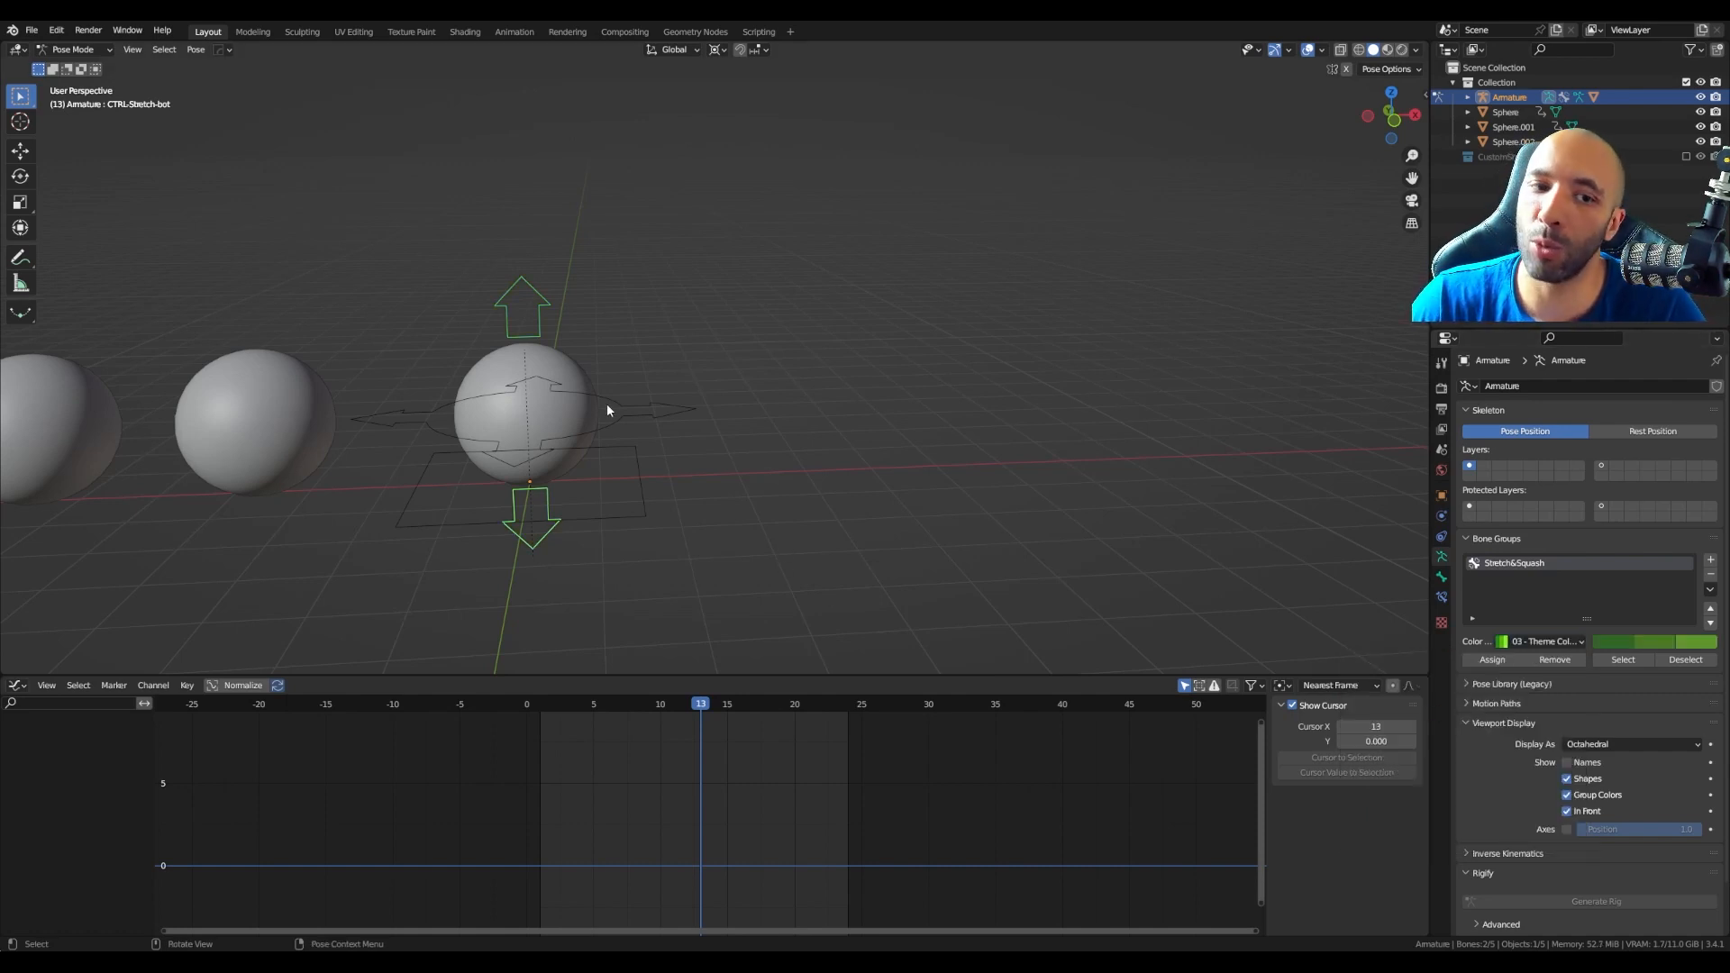
Step: Create a bone group named Main with the red 01 - Theme Color Set and assign the CTRL-Main bone to it
click(657, 414)
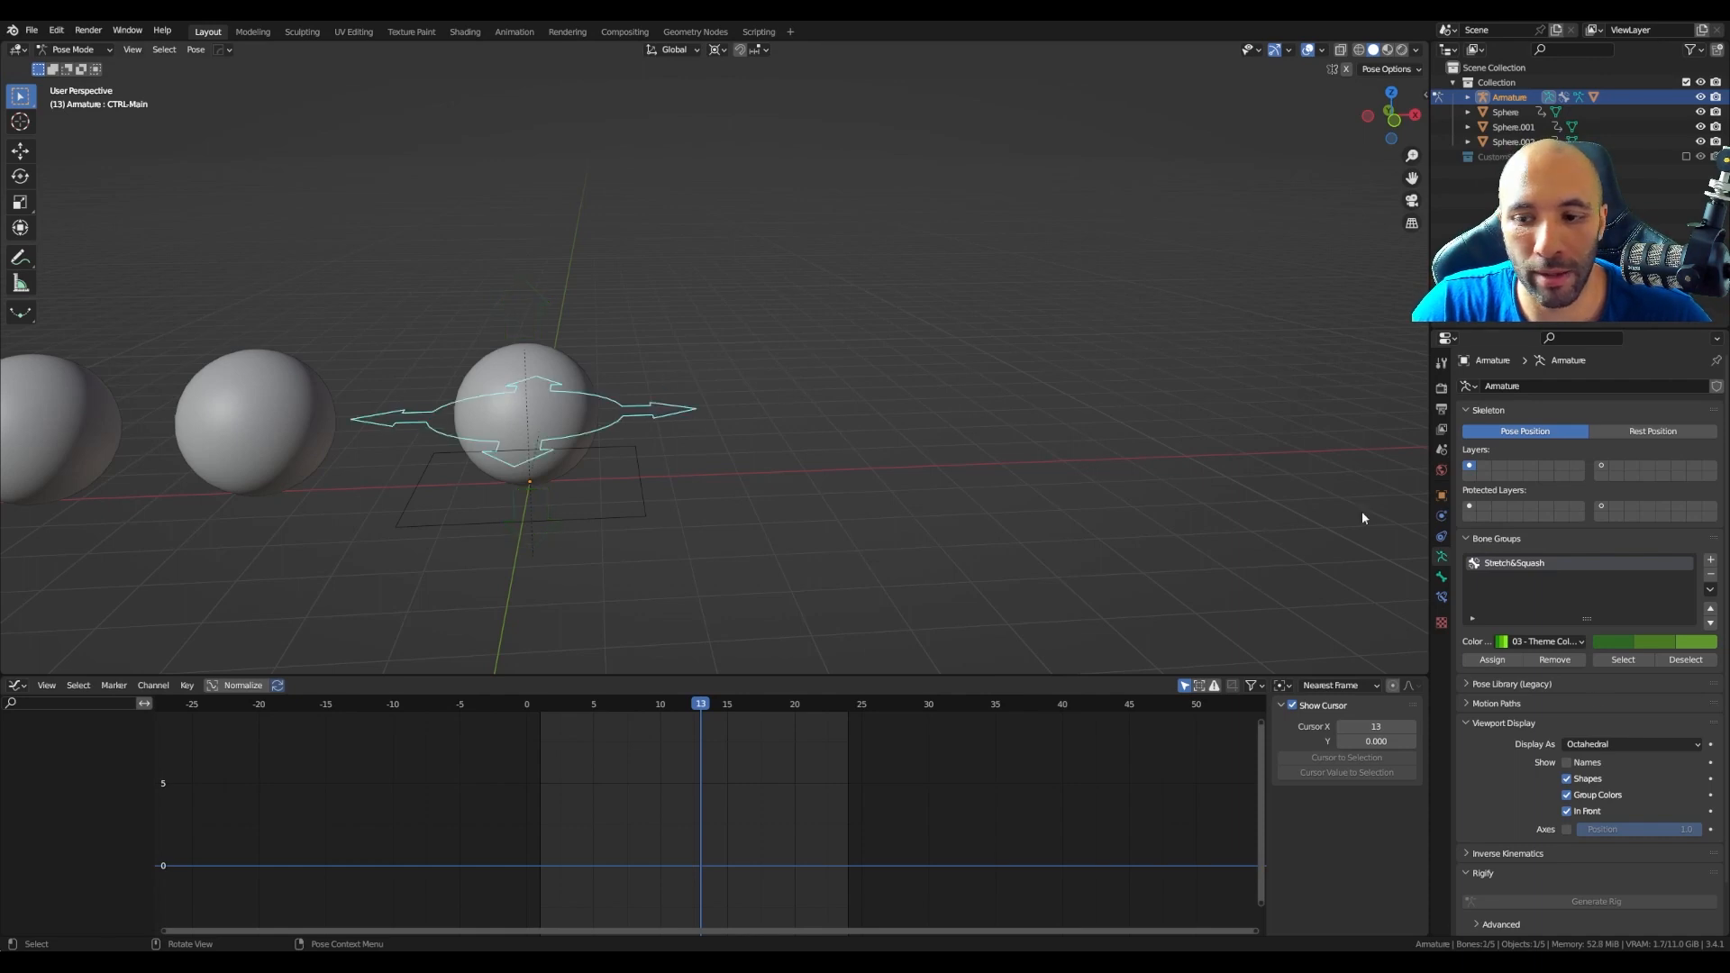
click(1710, 559)
double_click(1495, 578)
text(Main)
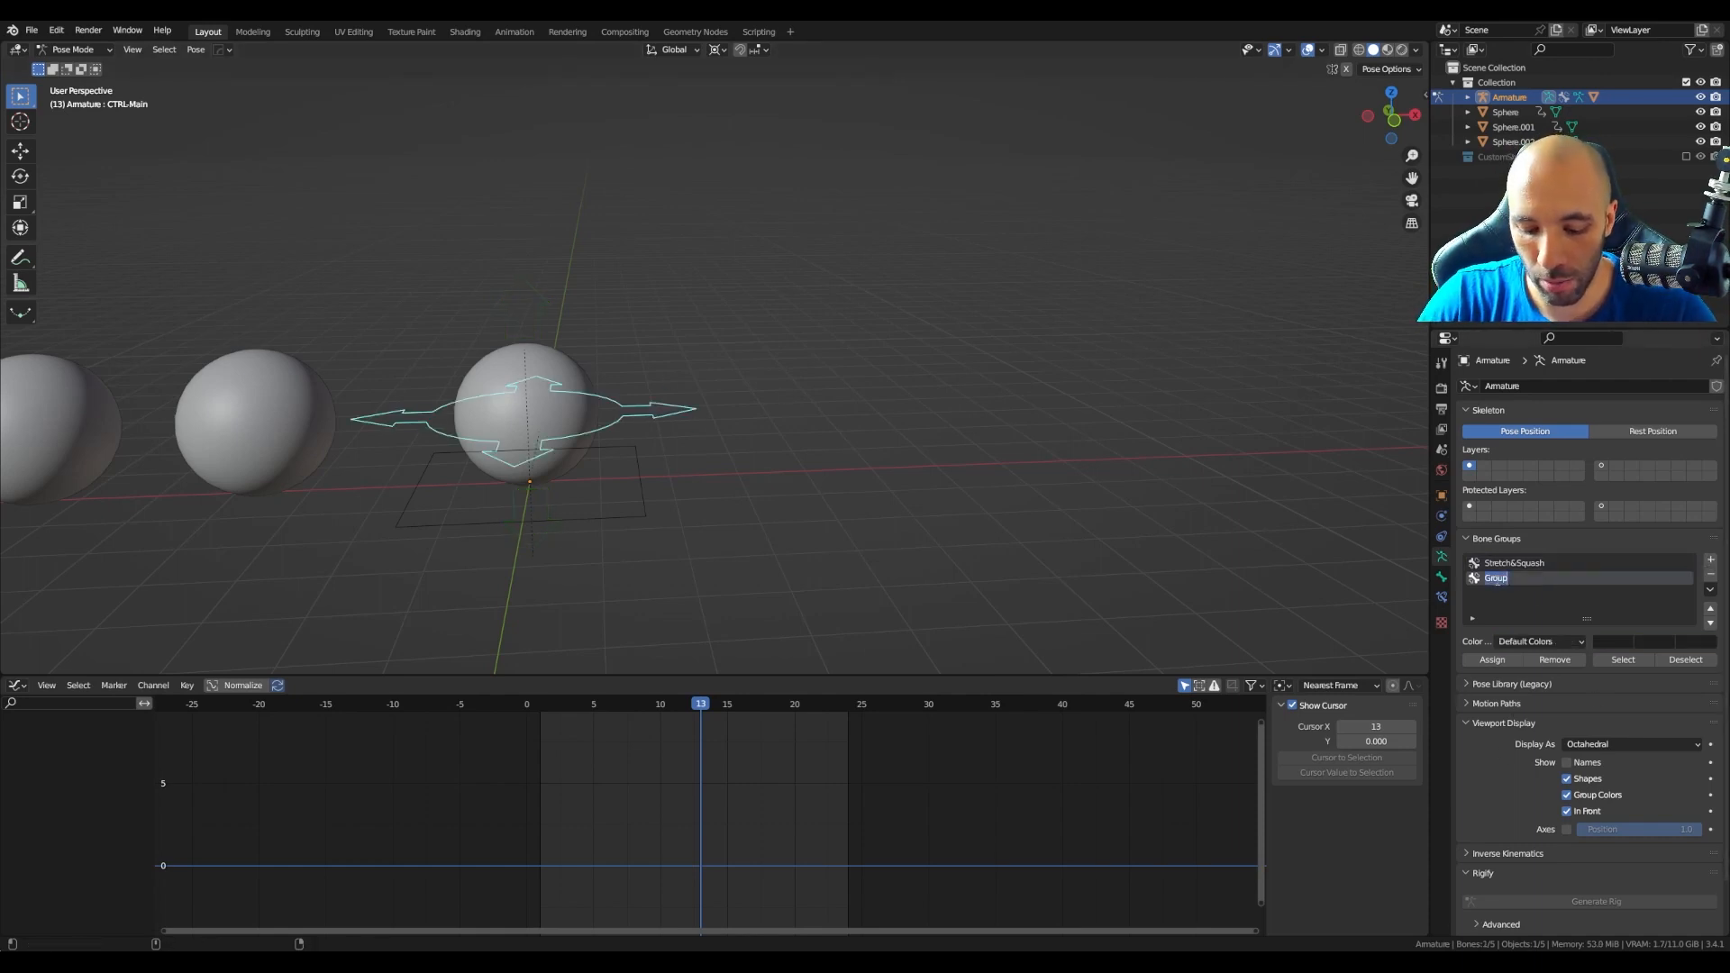
key(Return)
click(1540, 642)
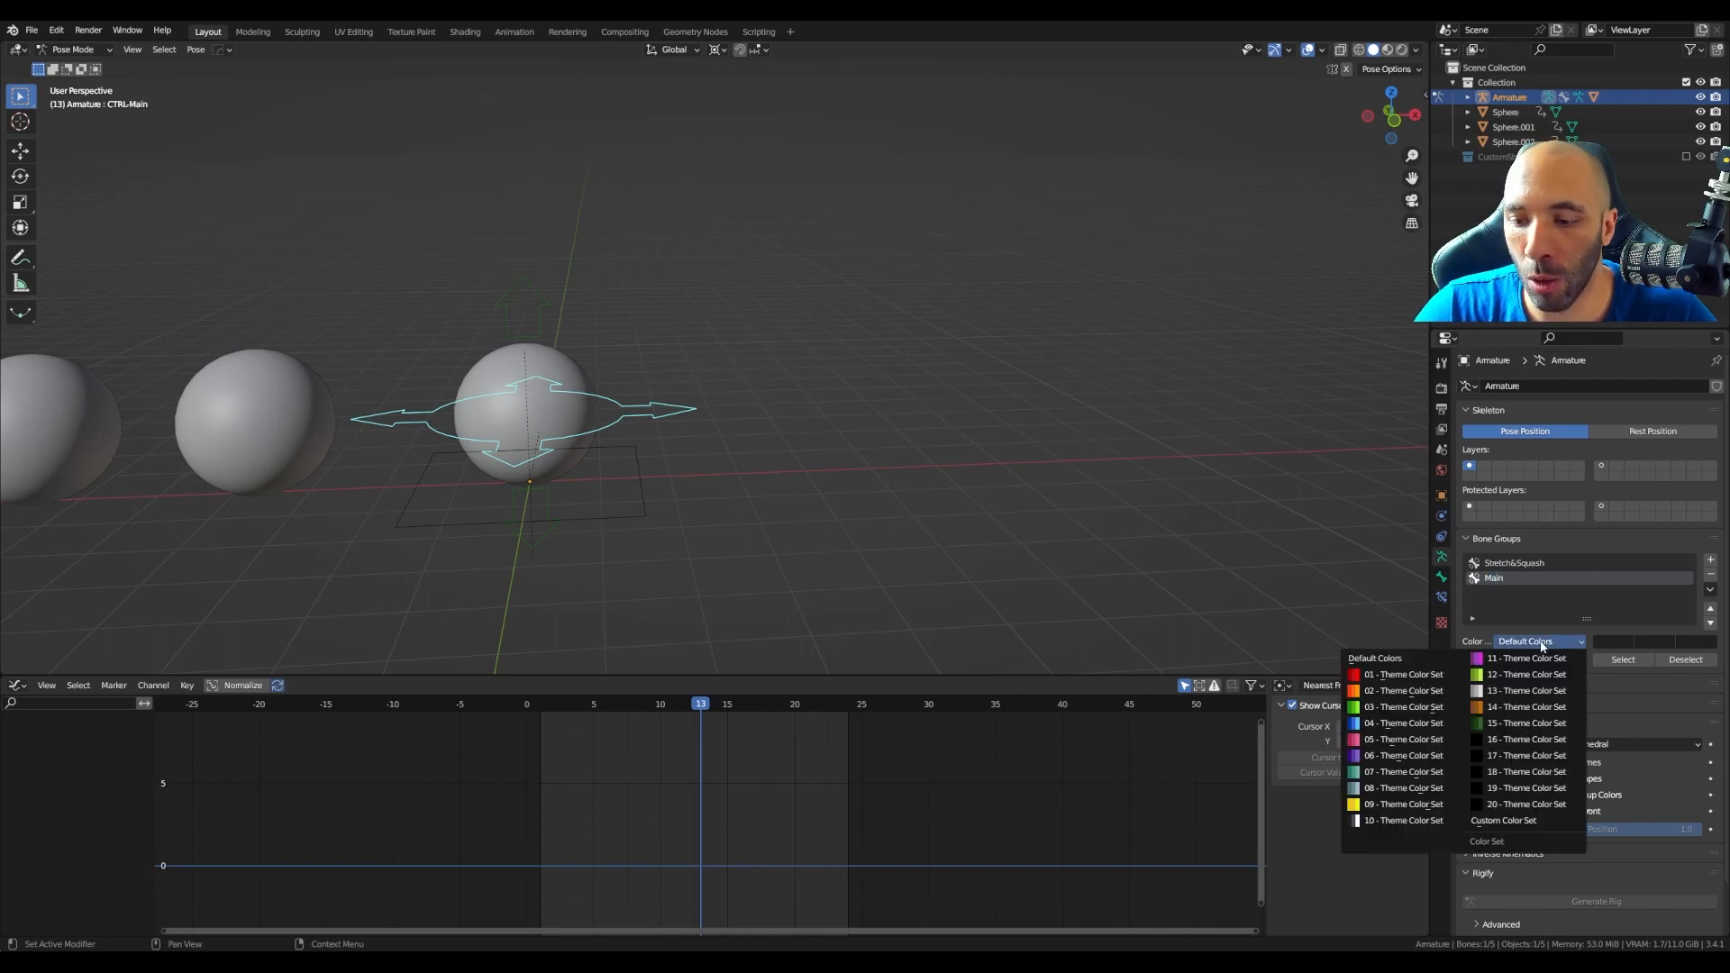
click(1405, 676)
click(1492, 662)
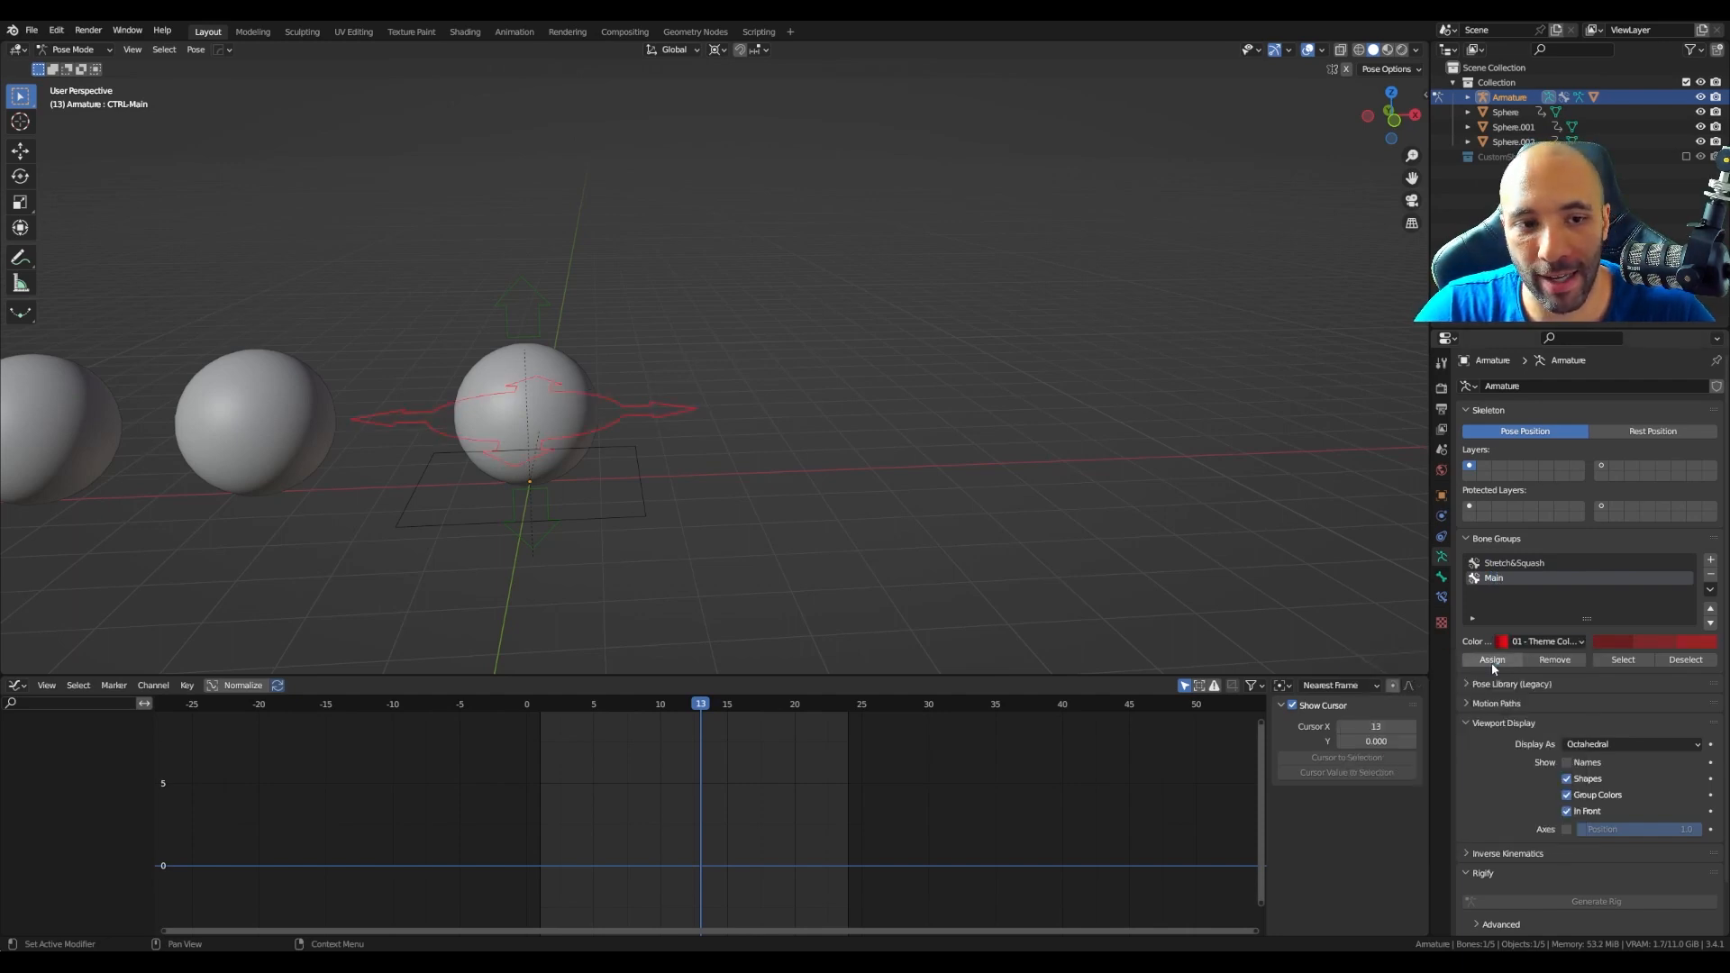
Step: Create a bone group named Root with the blue 04 - Theme Color Set and assign the ROOT bone to it
click(606, 517)
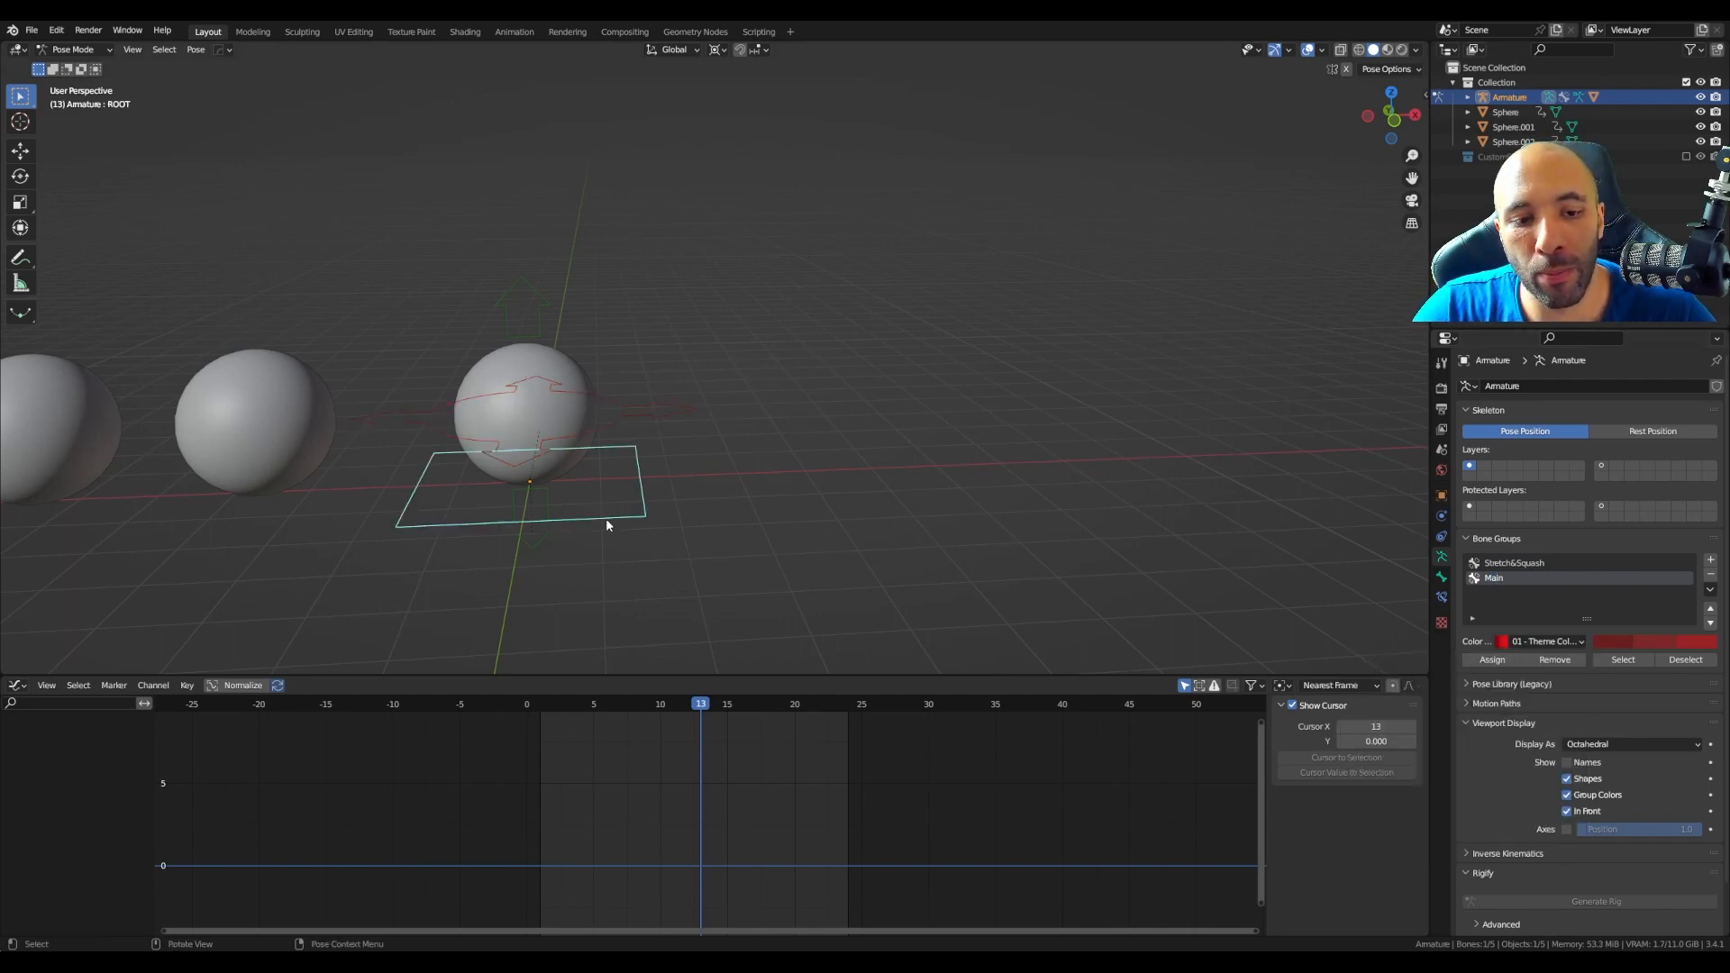
click(1710, 559)
double_click(1501, 592)
text(Root)
key(Return)
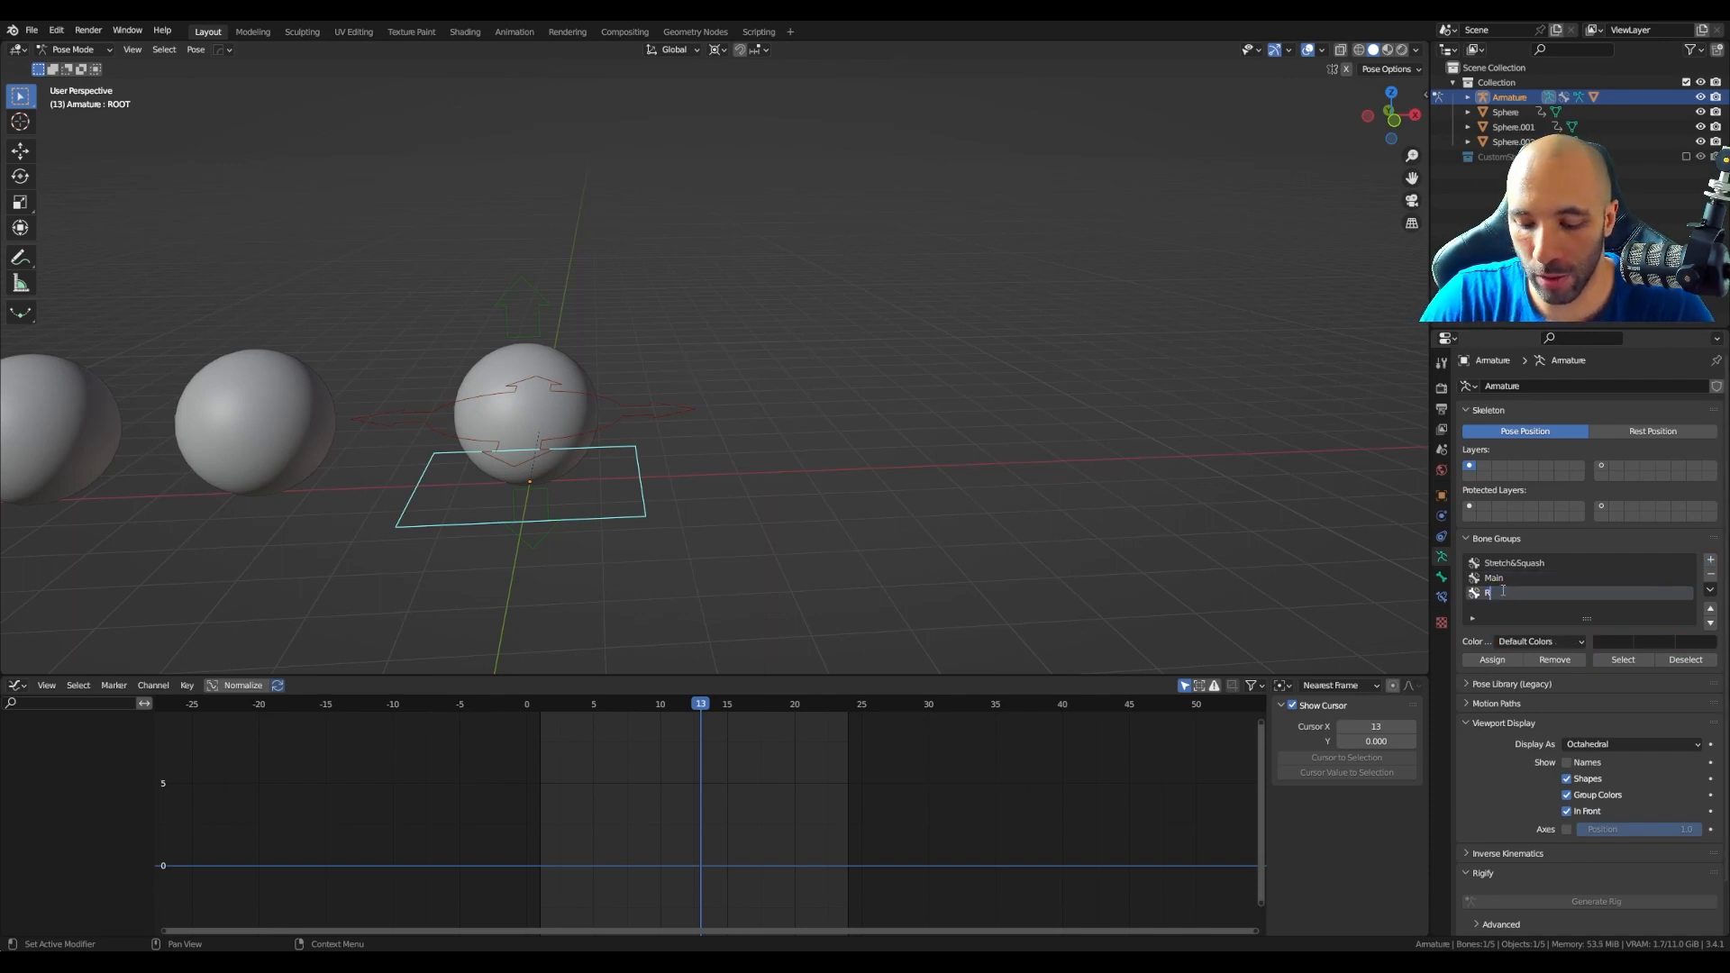
click(1506, 643)
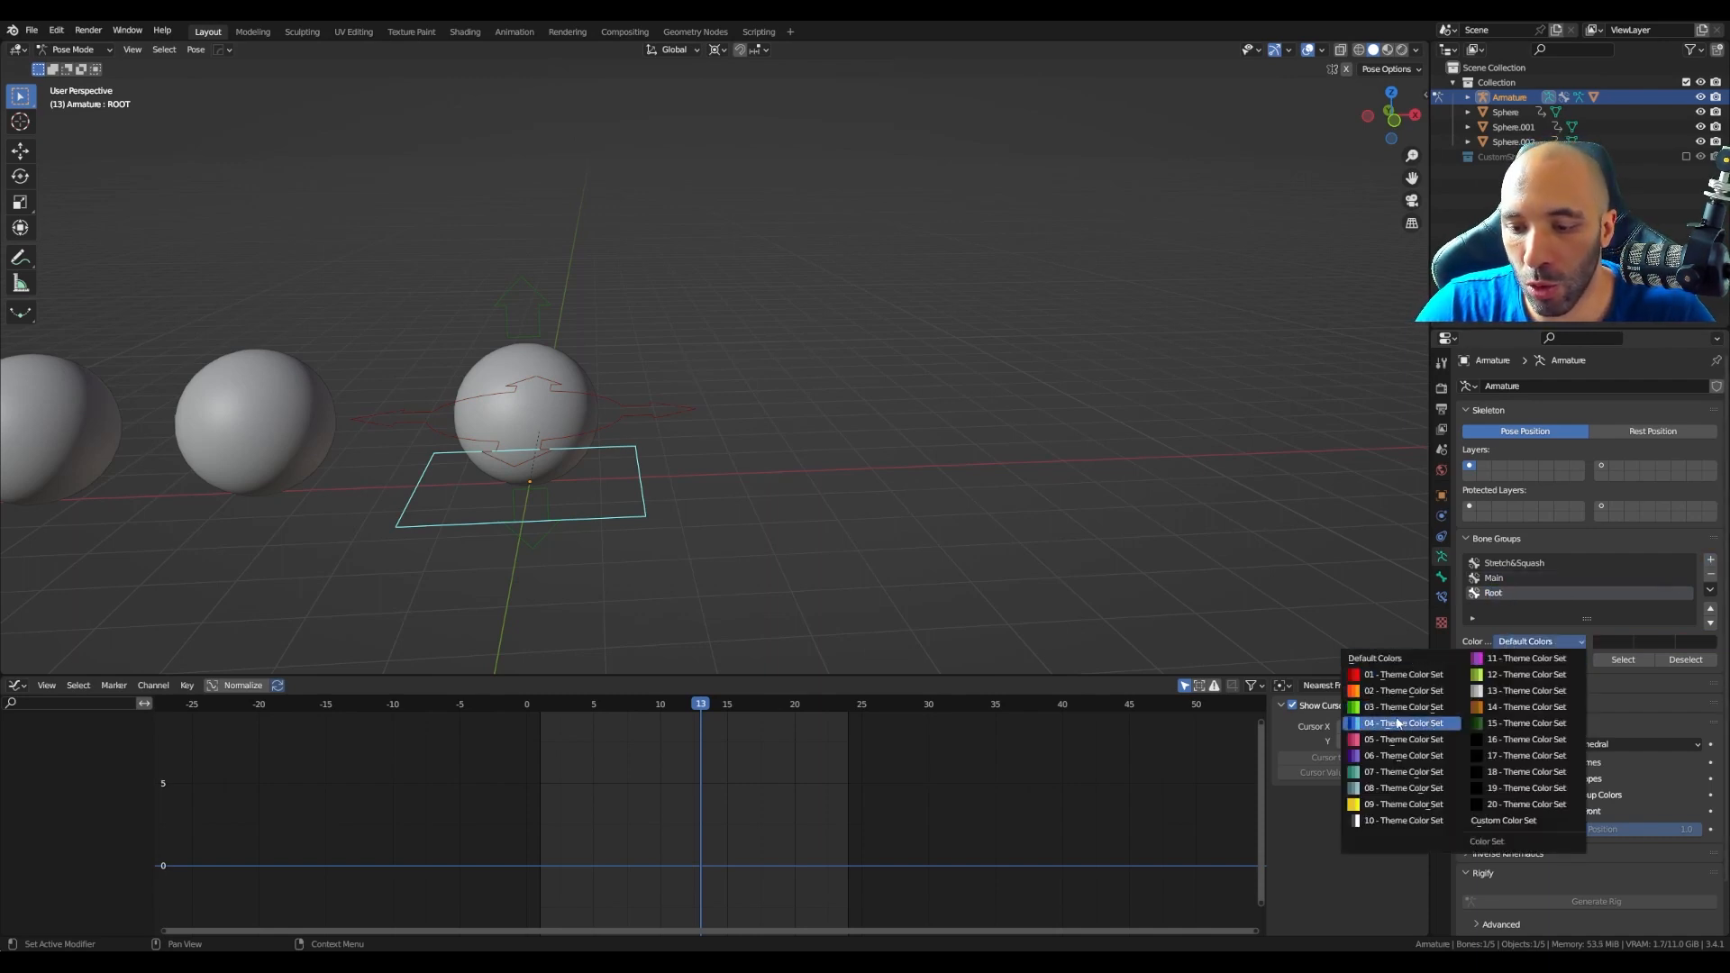
click(1399, 724)
click(1492, 659)
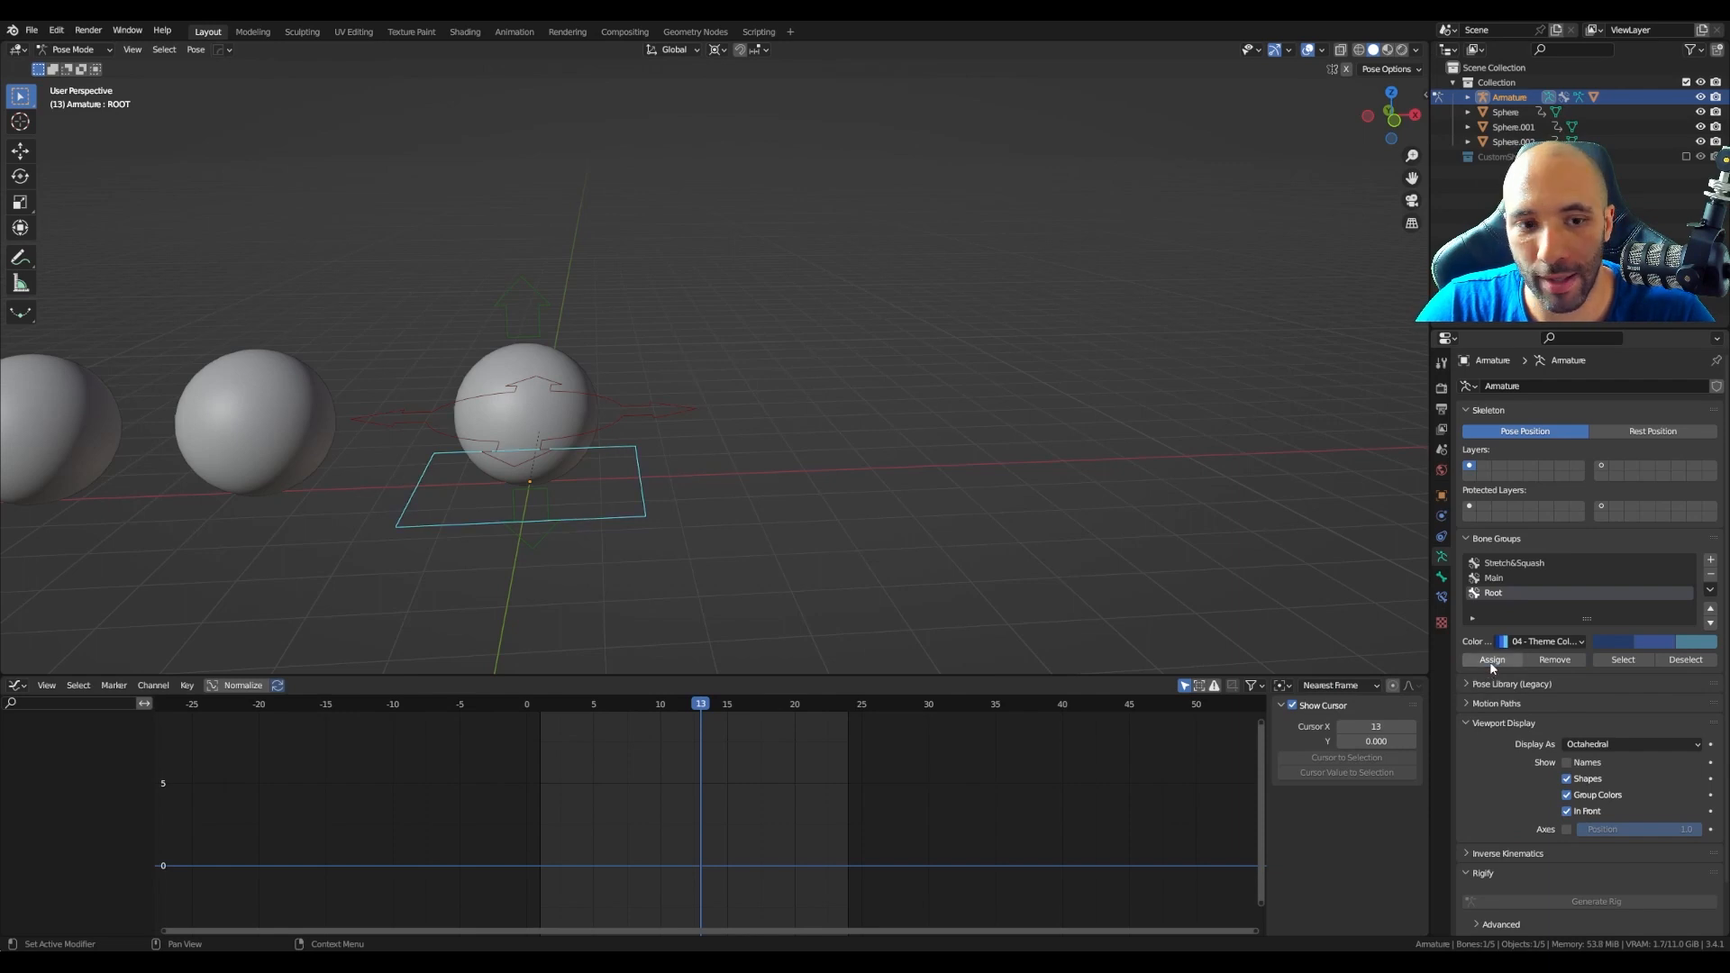
click(808, 556)
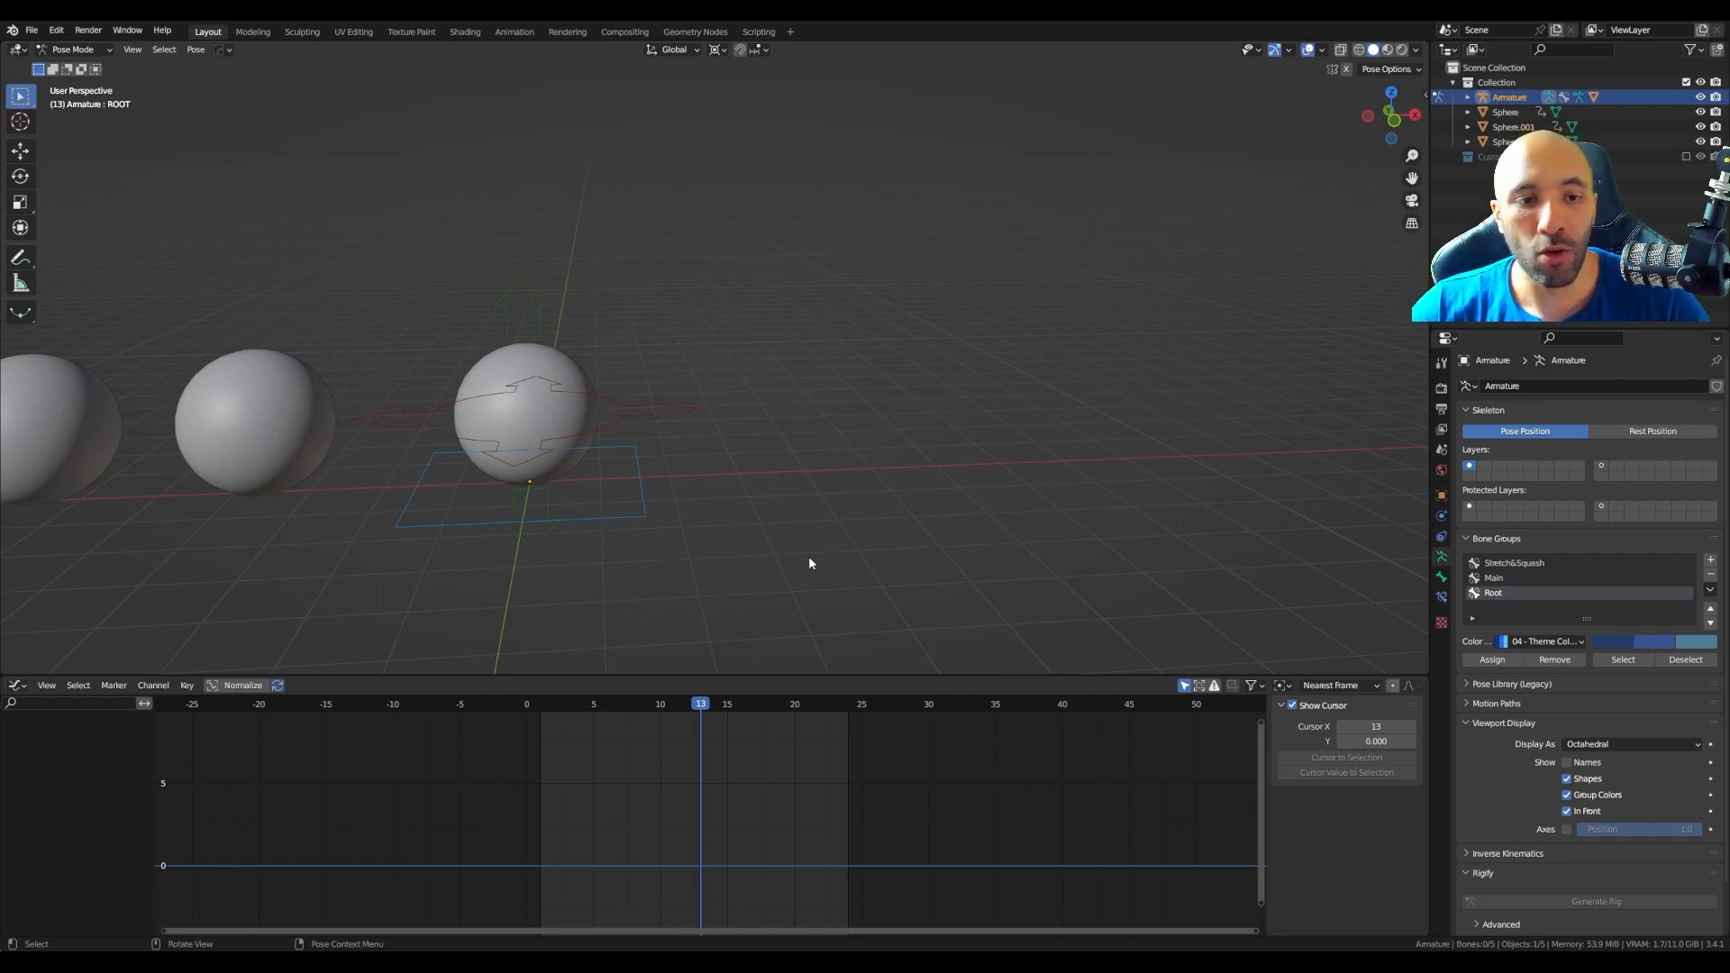
click(522, 286)
middle_drag(523, 283, 609, 320)
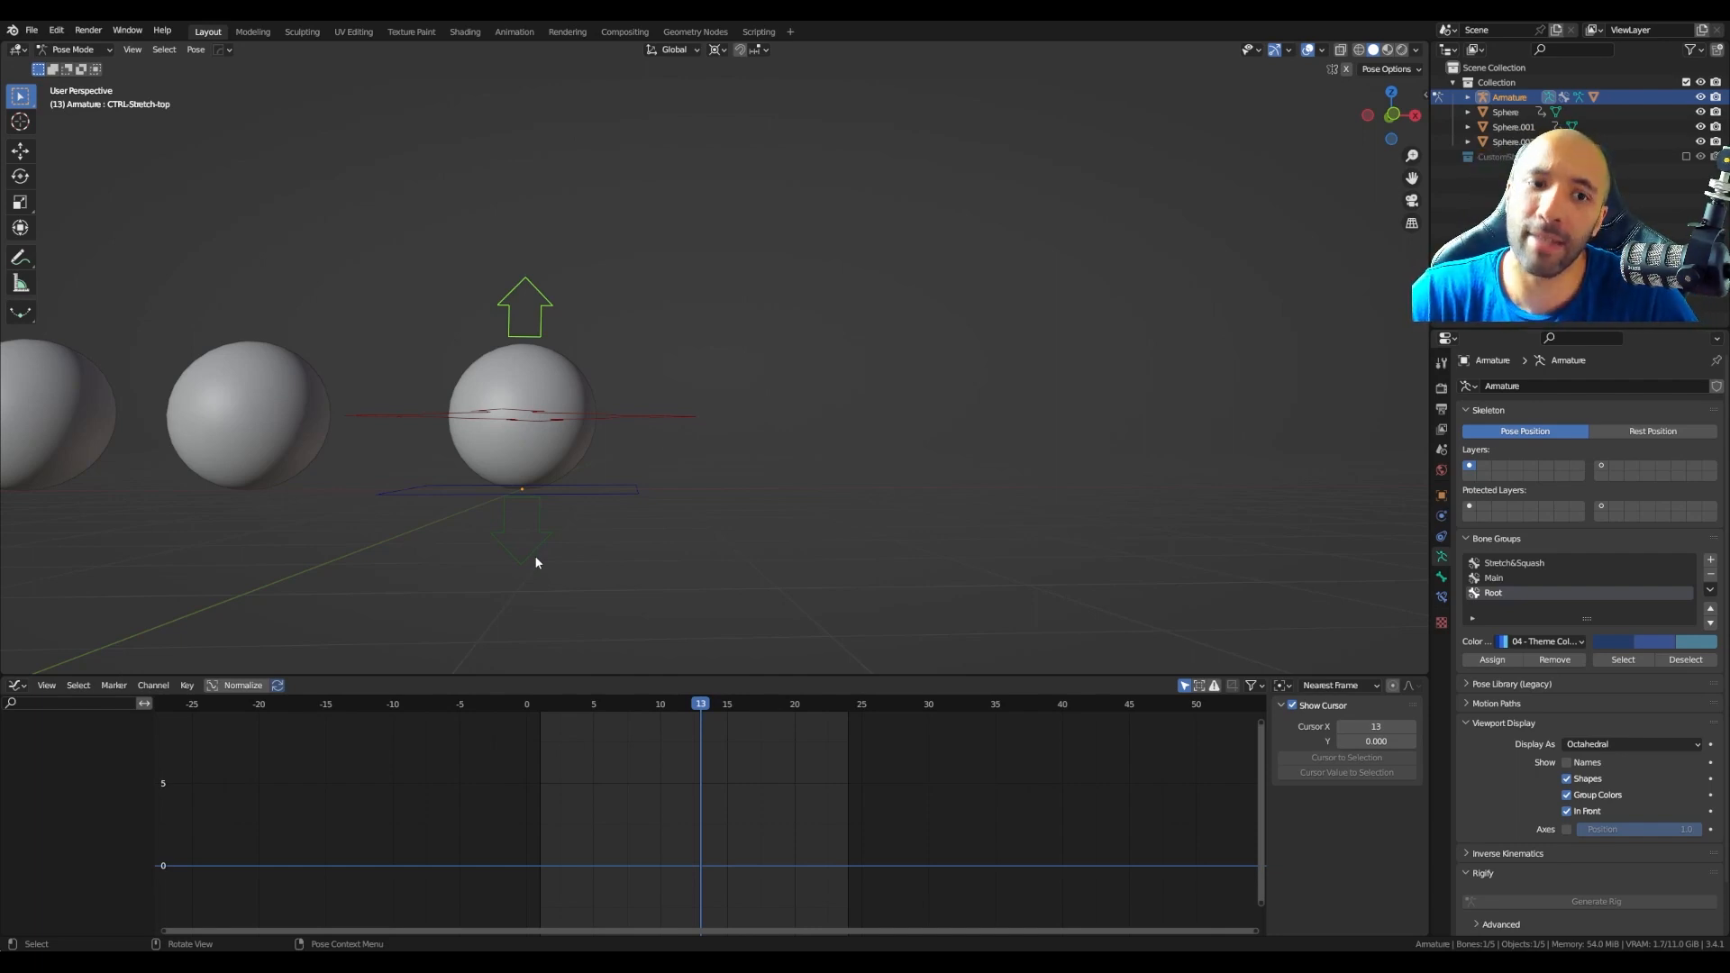
middle_drag(537, 564, 710, 496)
click(618, 526)
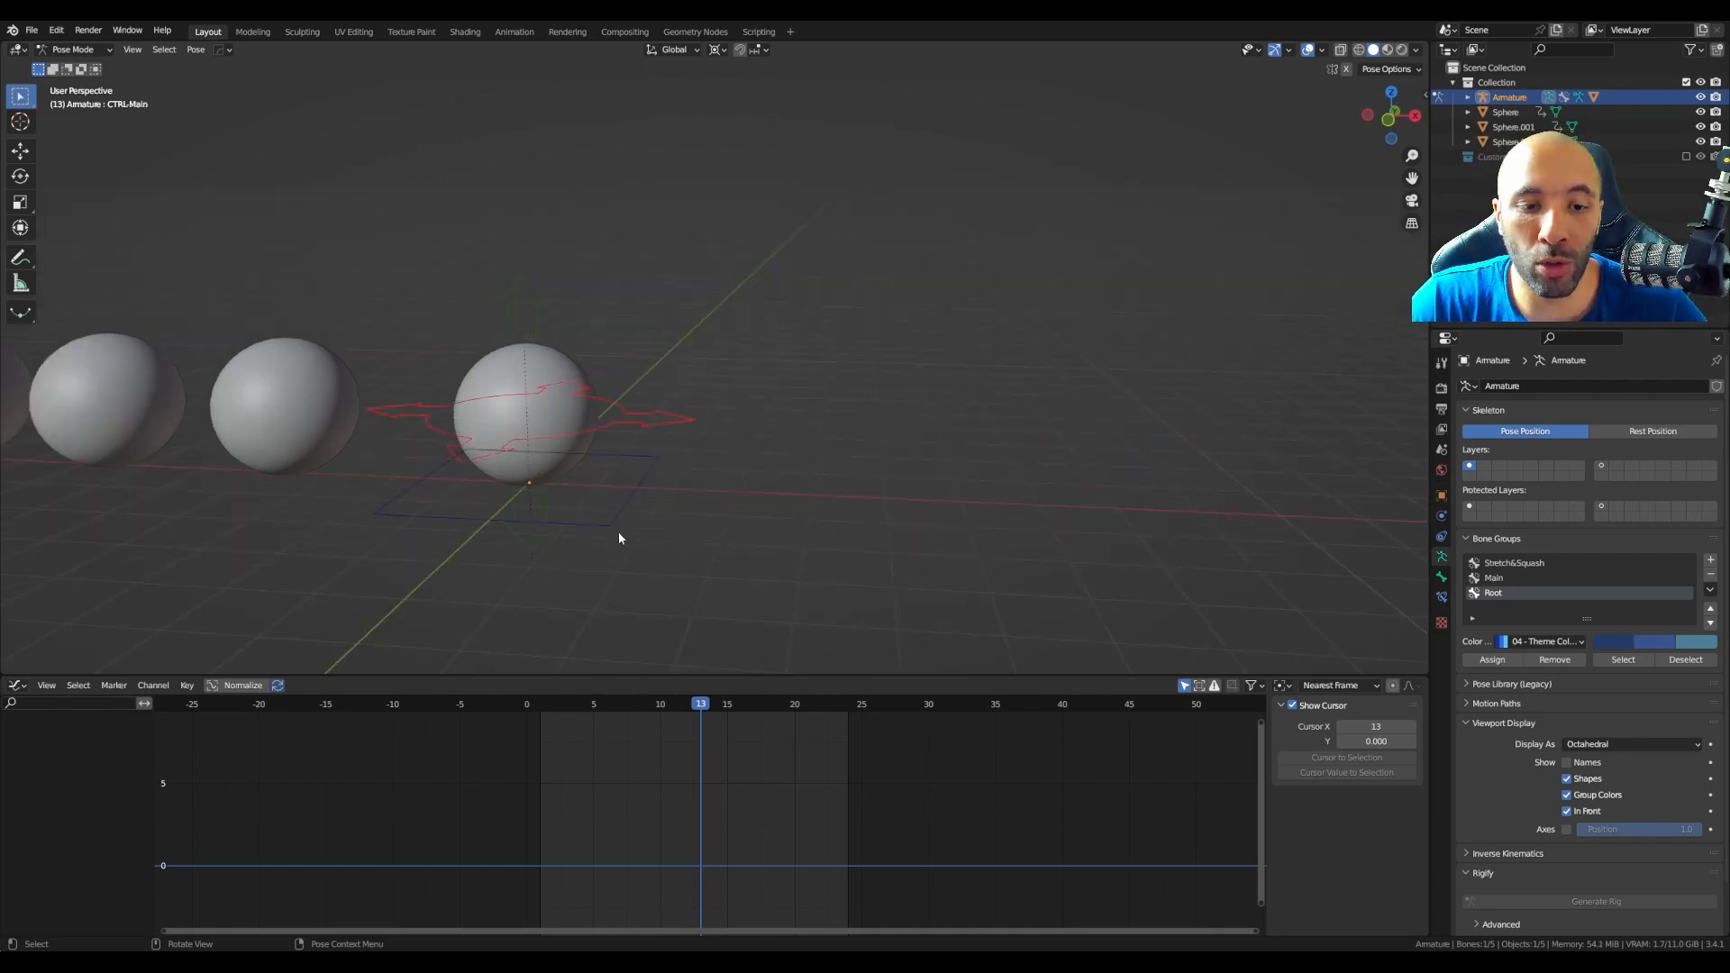
click(733, 505)
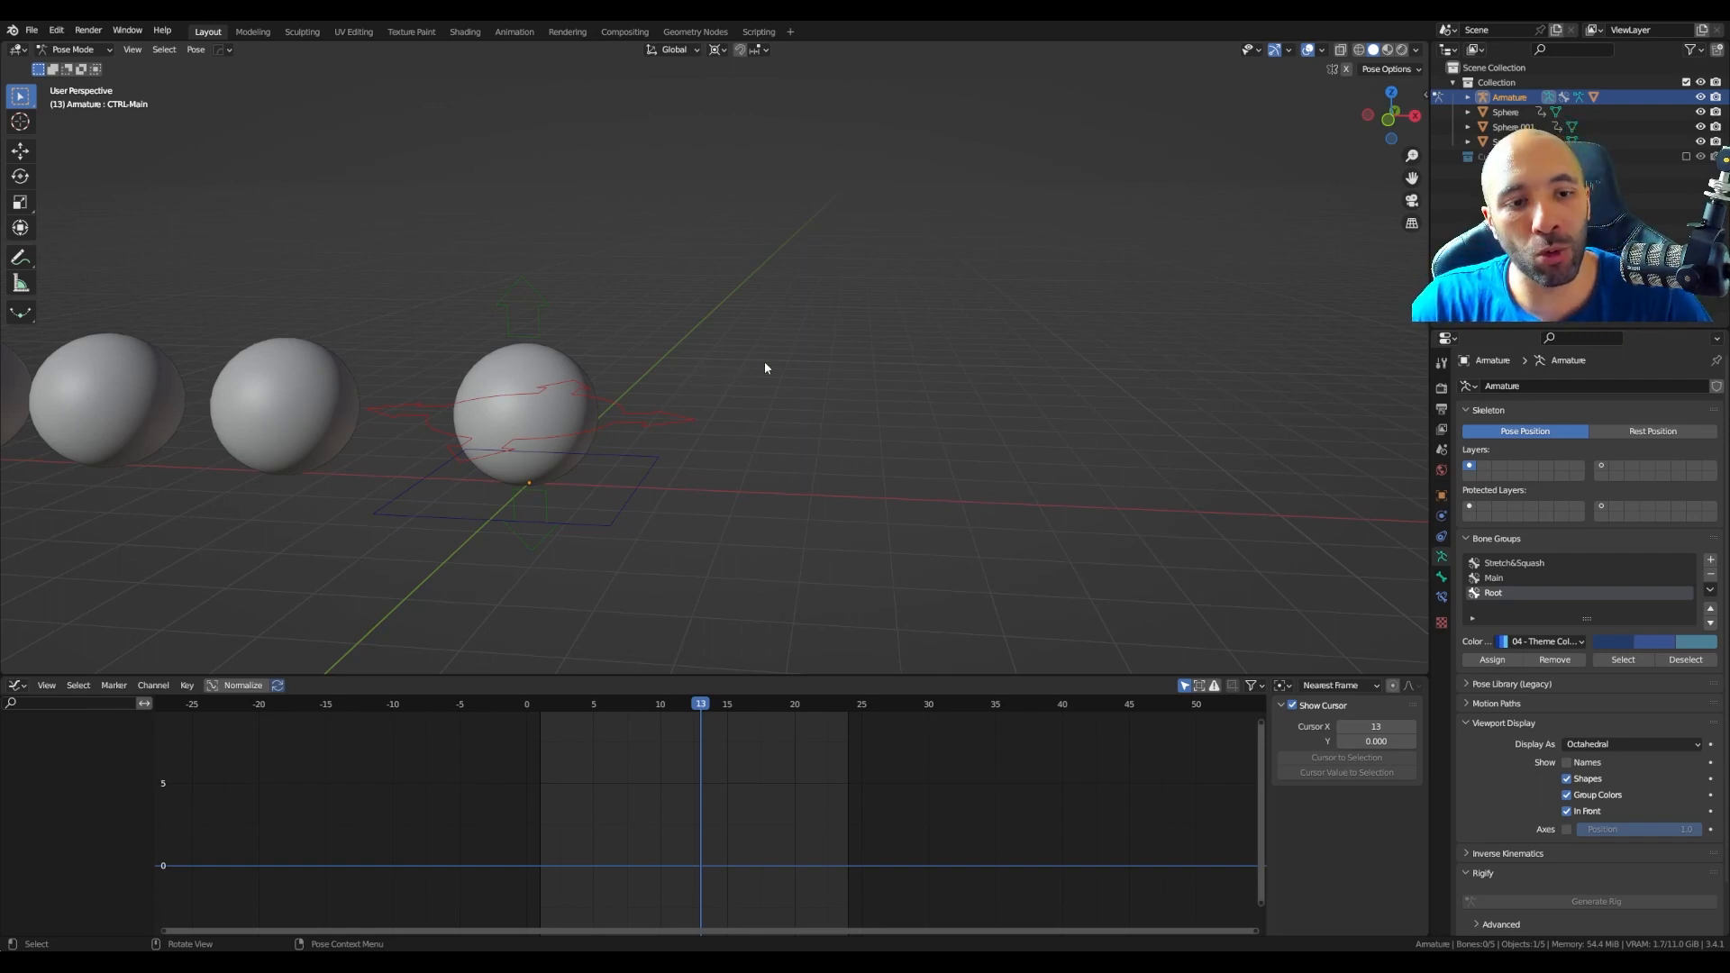
Step: Try moving the green CTRL-Stretch-top and CTRL-Stretch-bot controls one after the other, cancelling each move
click(539, 317)
middle_drag(541, 321, 577, 328)
key(g)
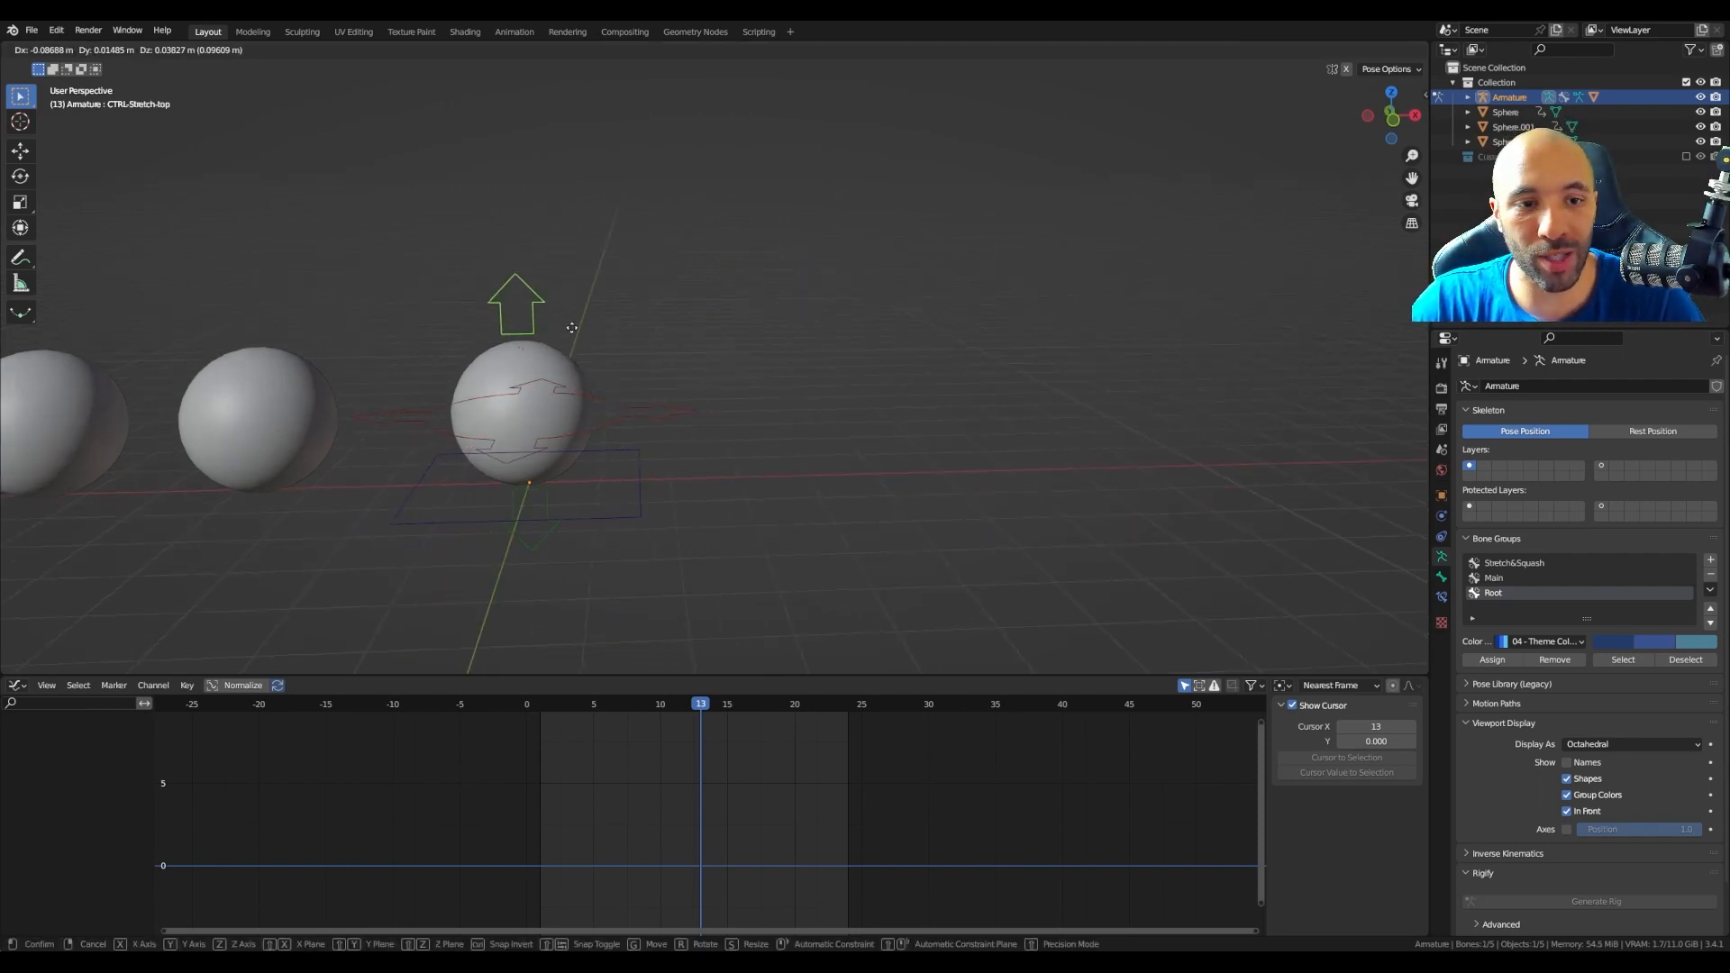
key(Escape)
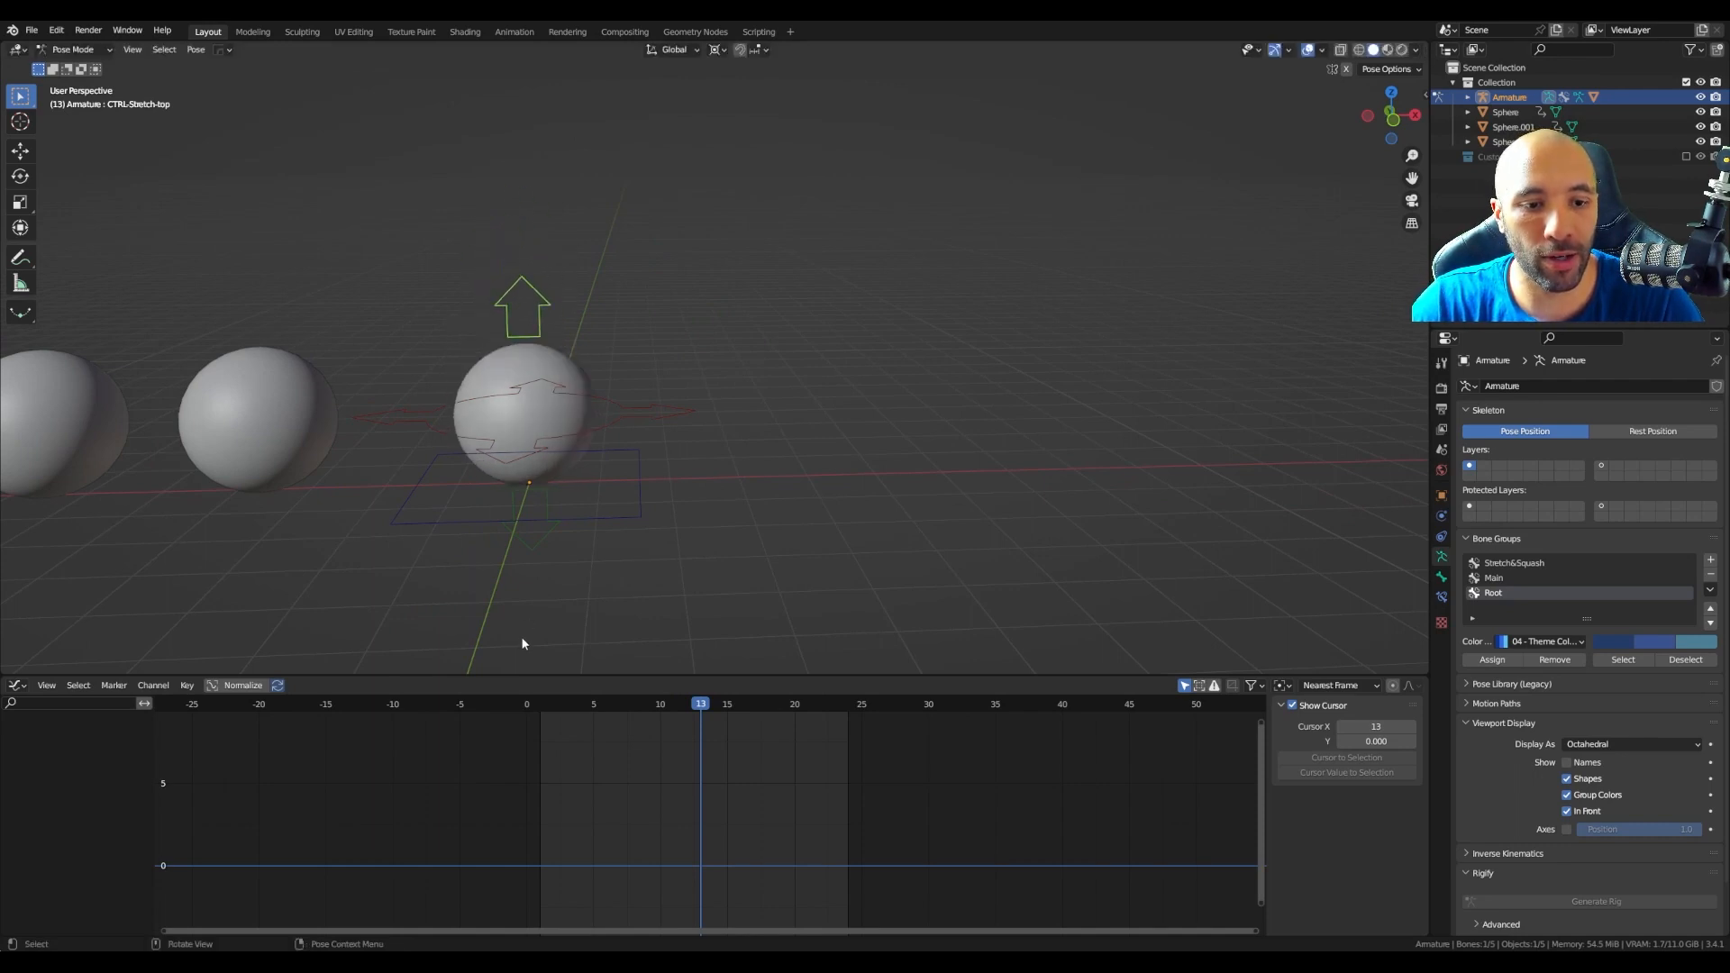
click(536, 548)
key(g)
key(Escape)
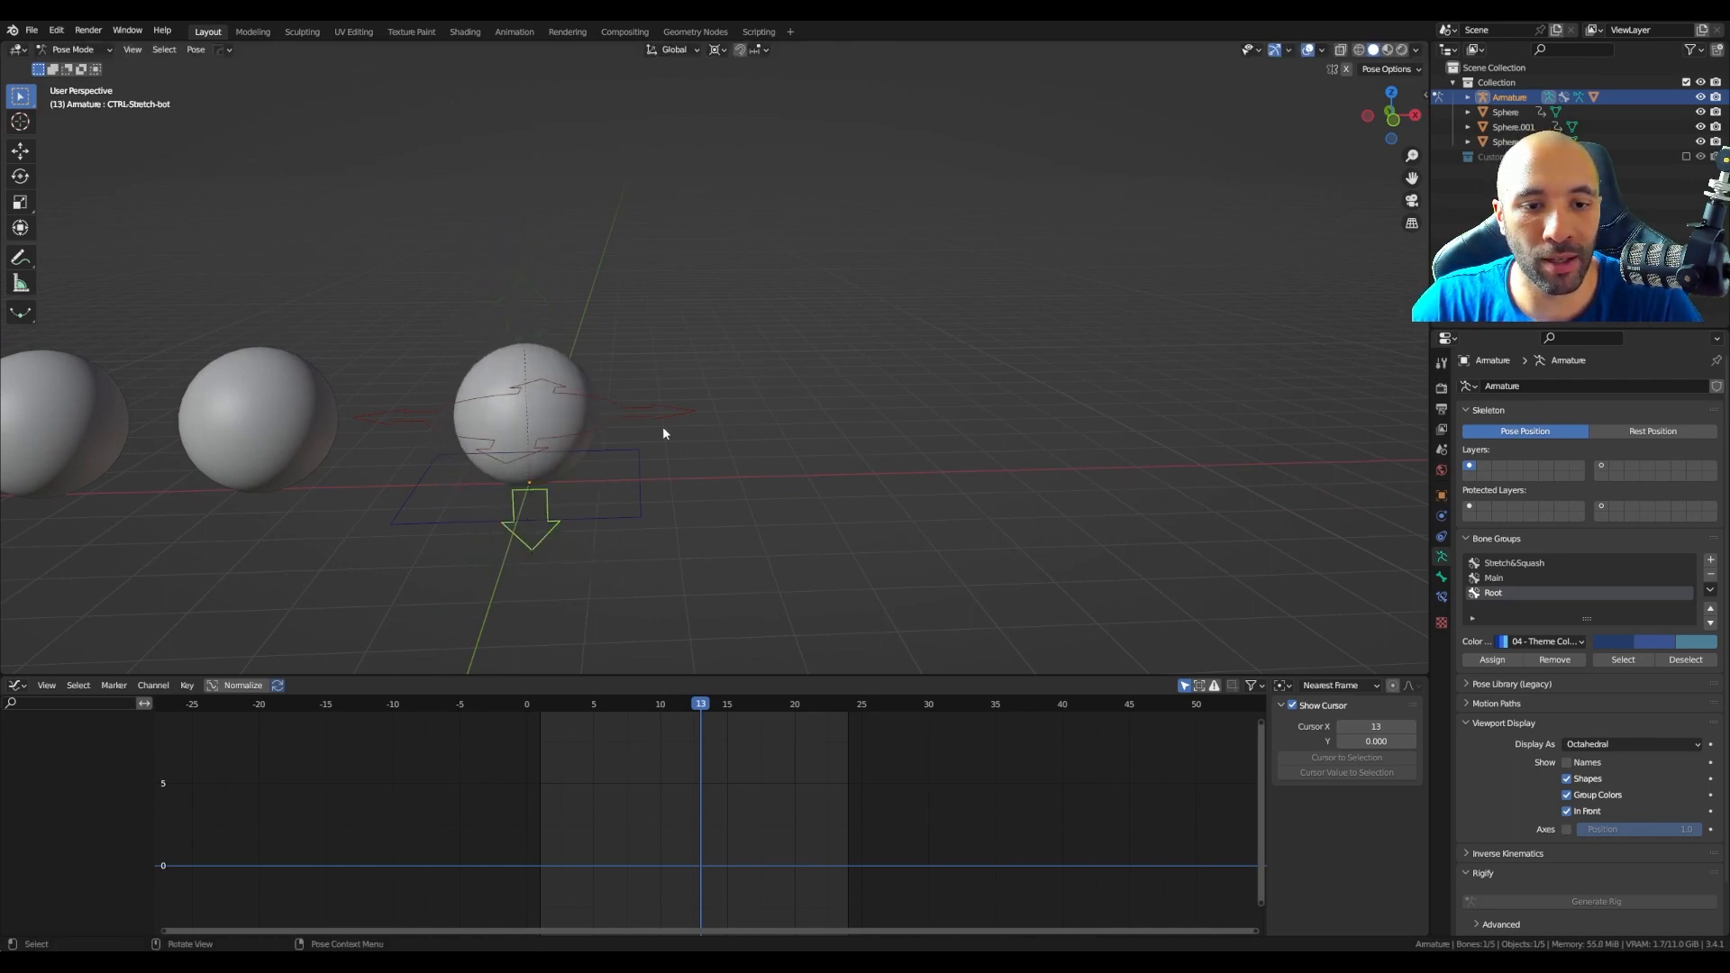
Step: Try moving the red CTRL-Main control and the blue ROOT control in turn, cancelling each move
click(659, 418)
key(g)
key(Escape)
click(625, 511)
key(g)
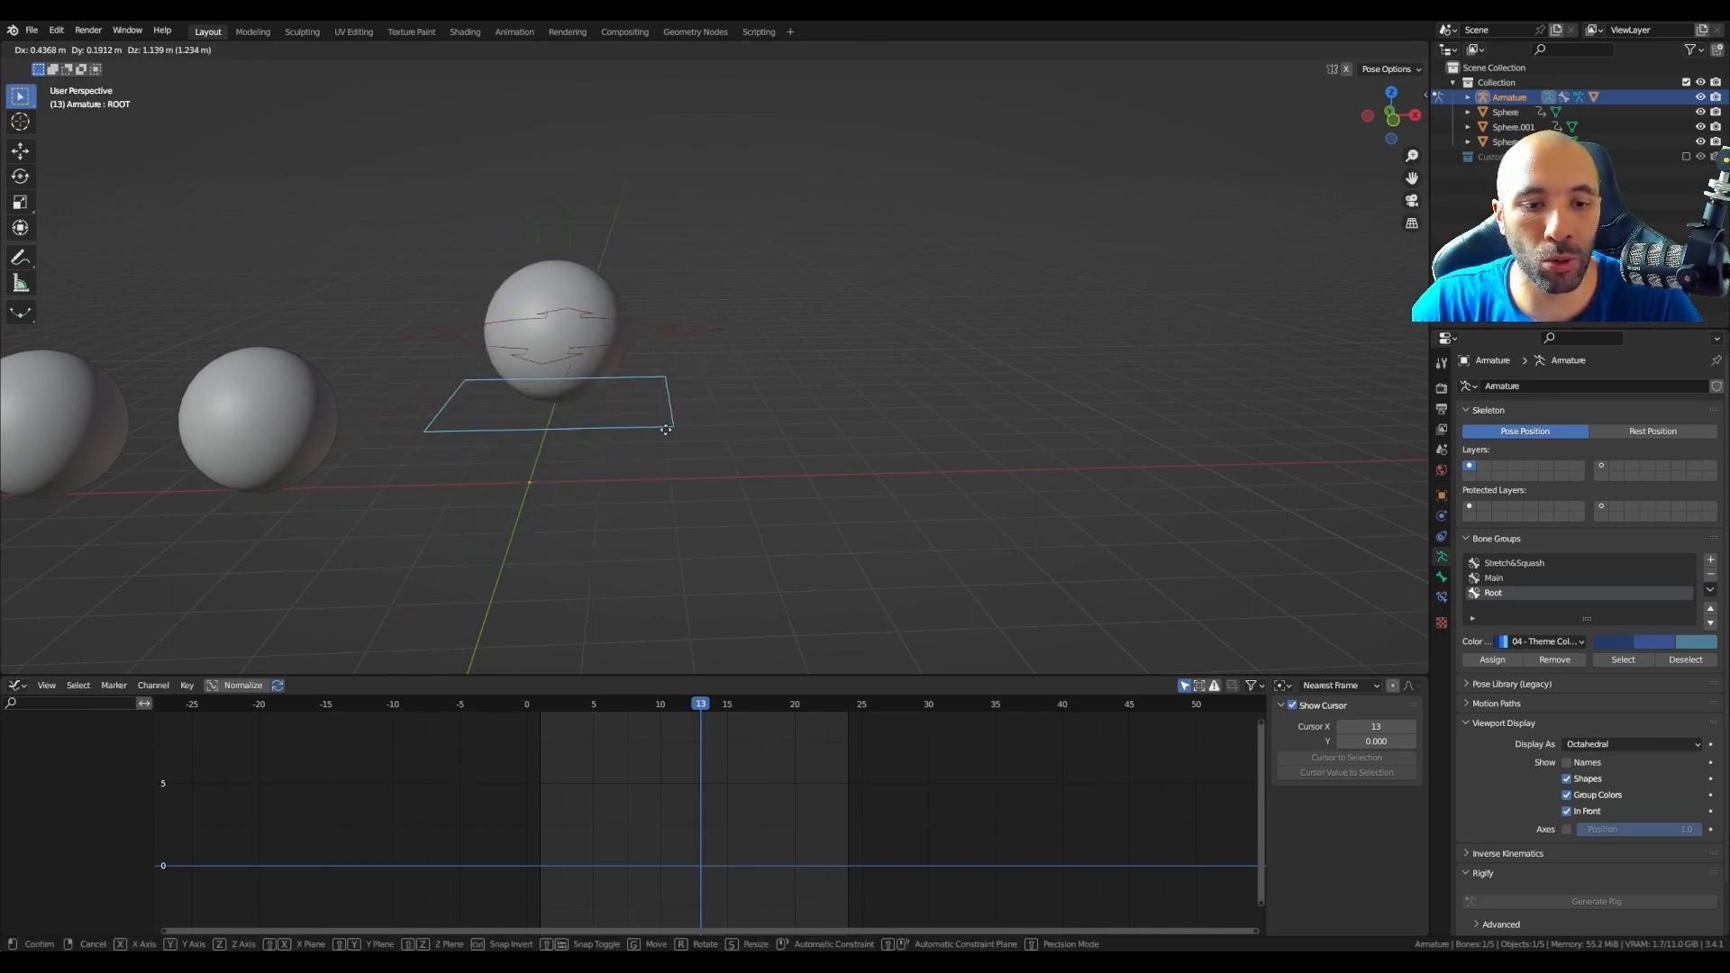
key(Escape)
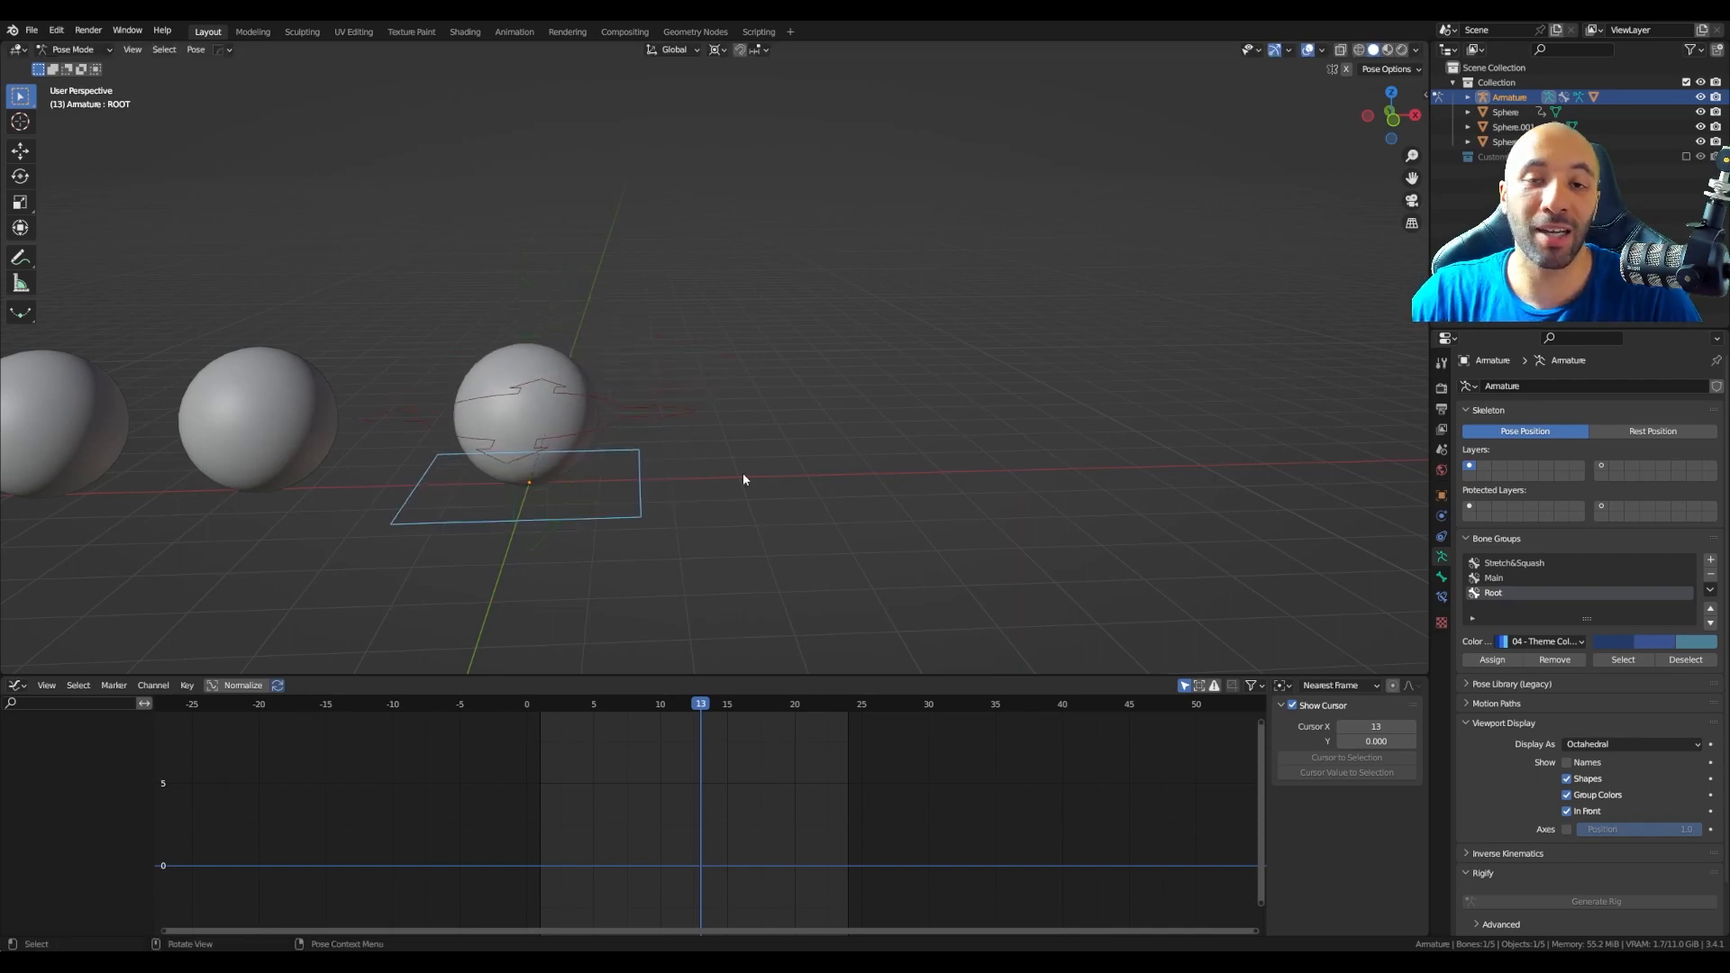